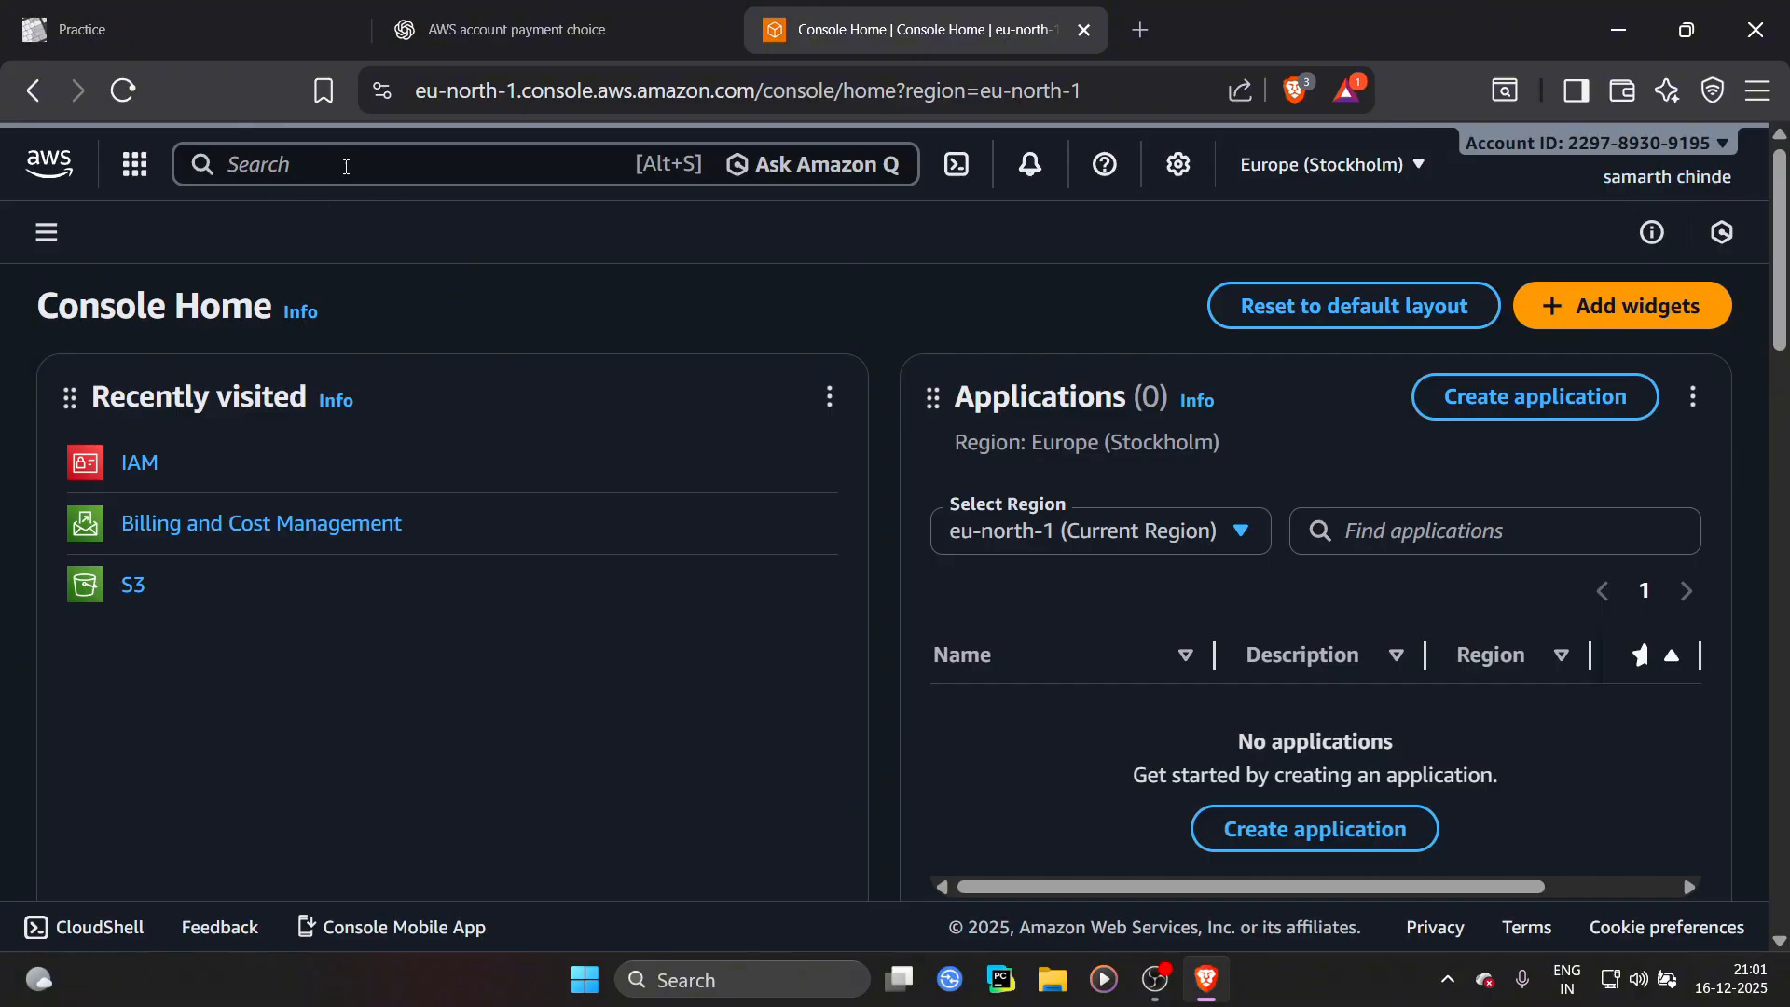
Search the console for IAM and open the IAM service
click(411, 166)
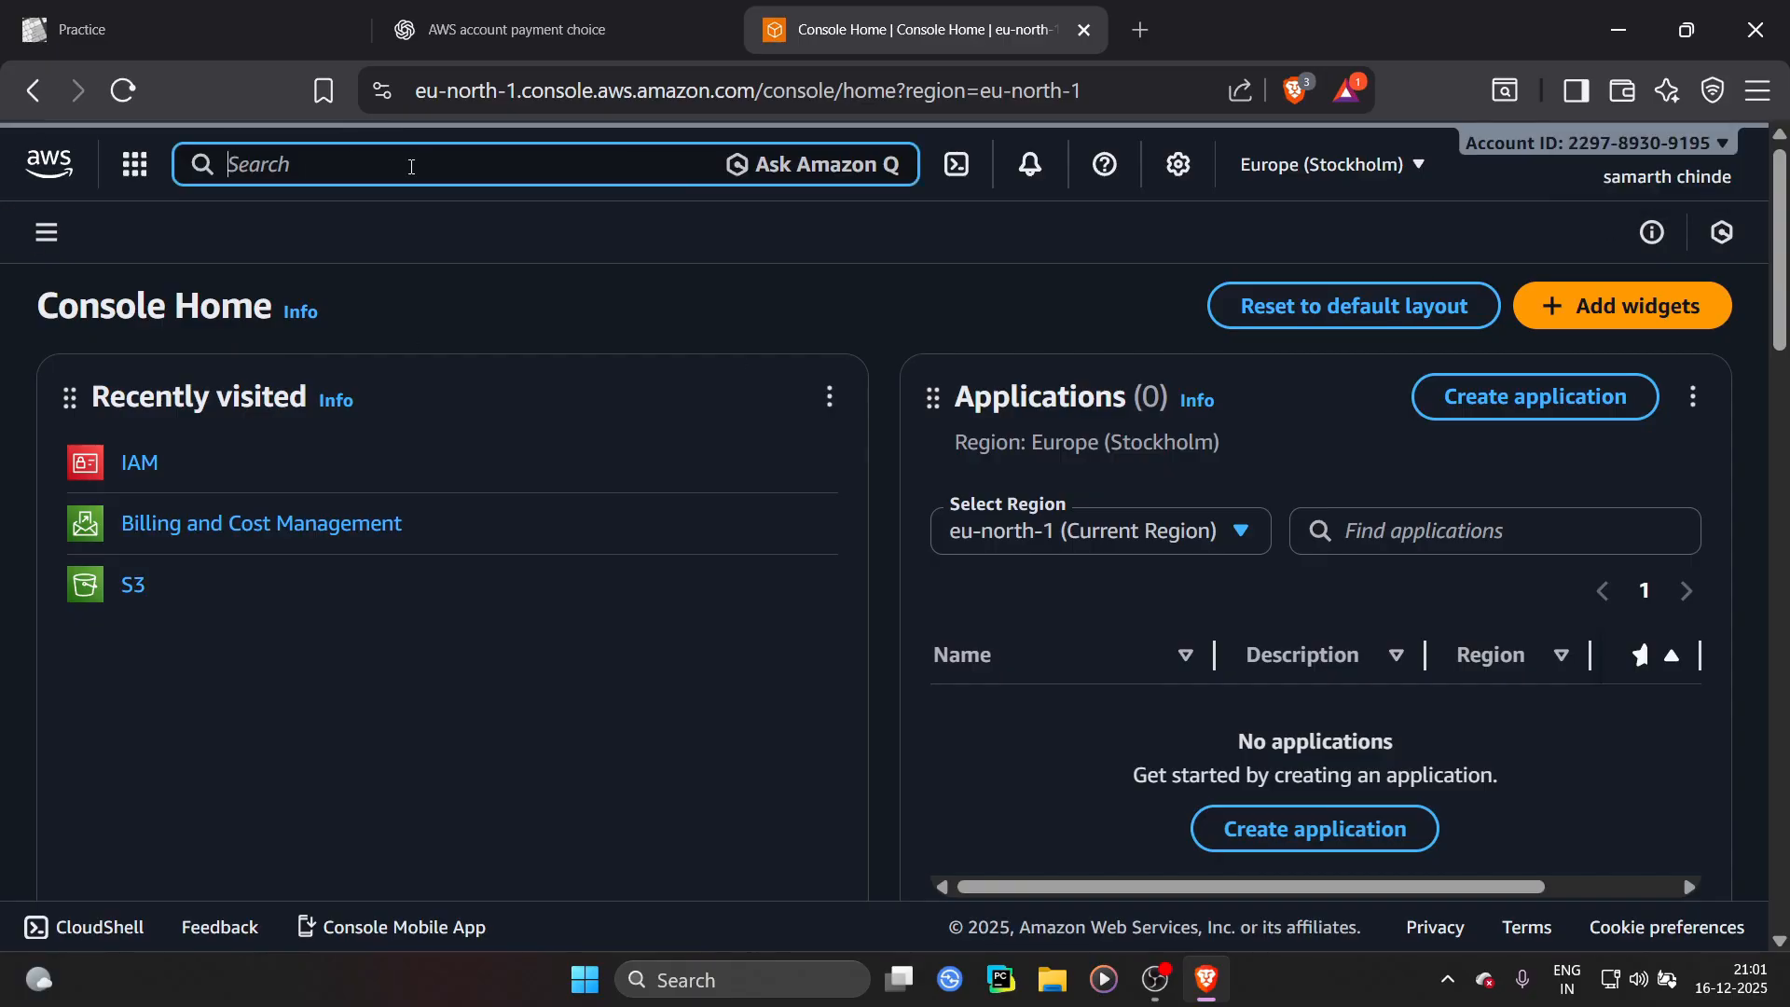
text(iam)
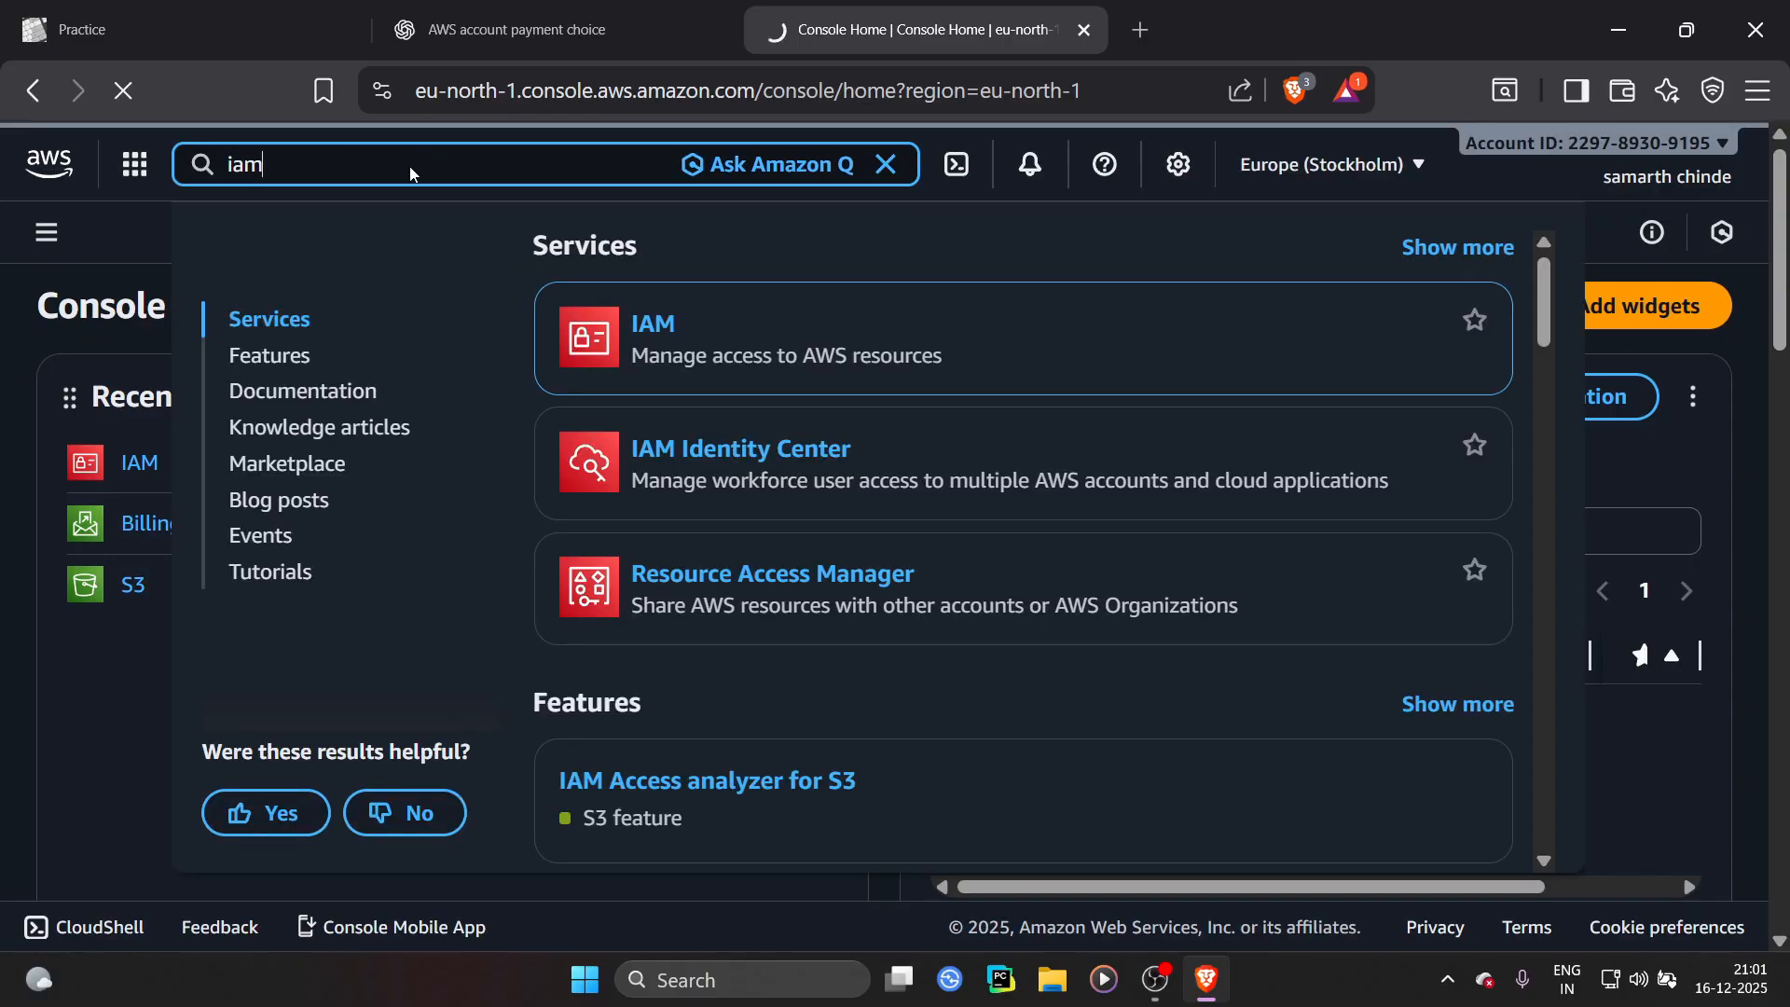
key(Return)
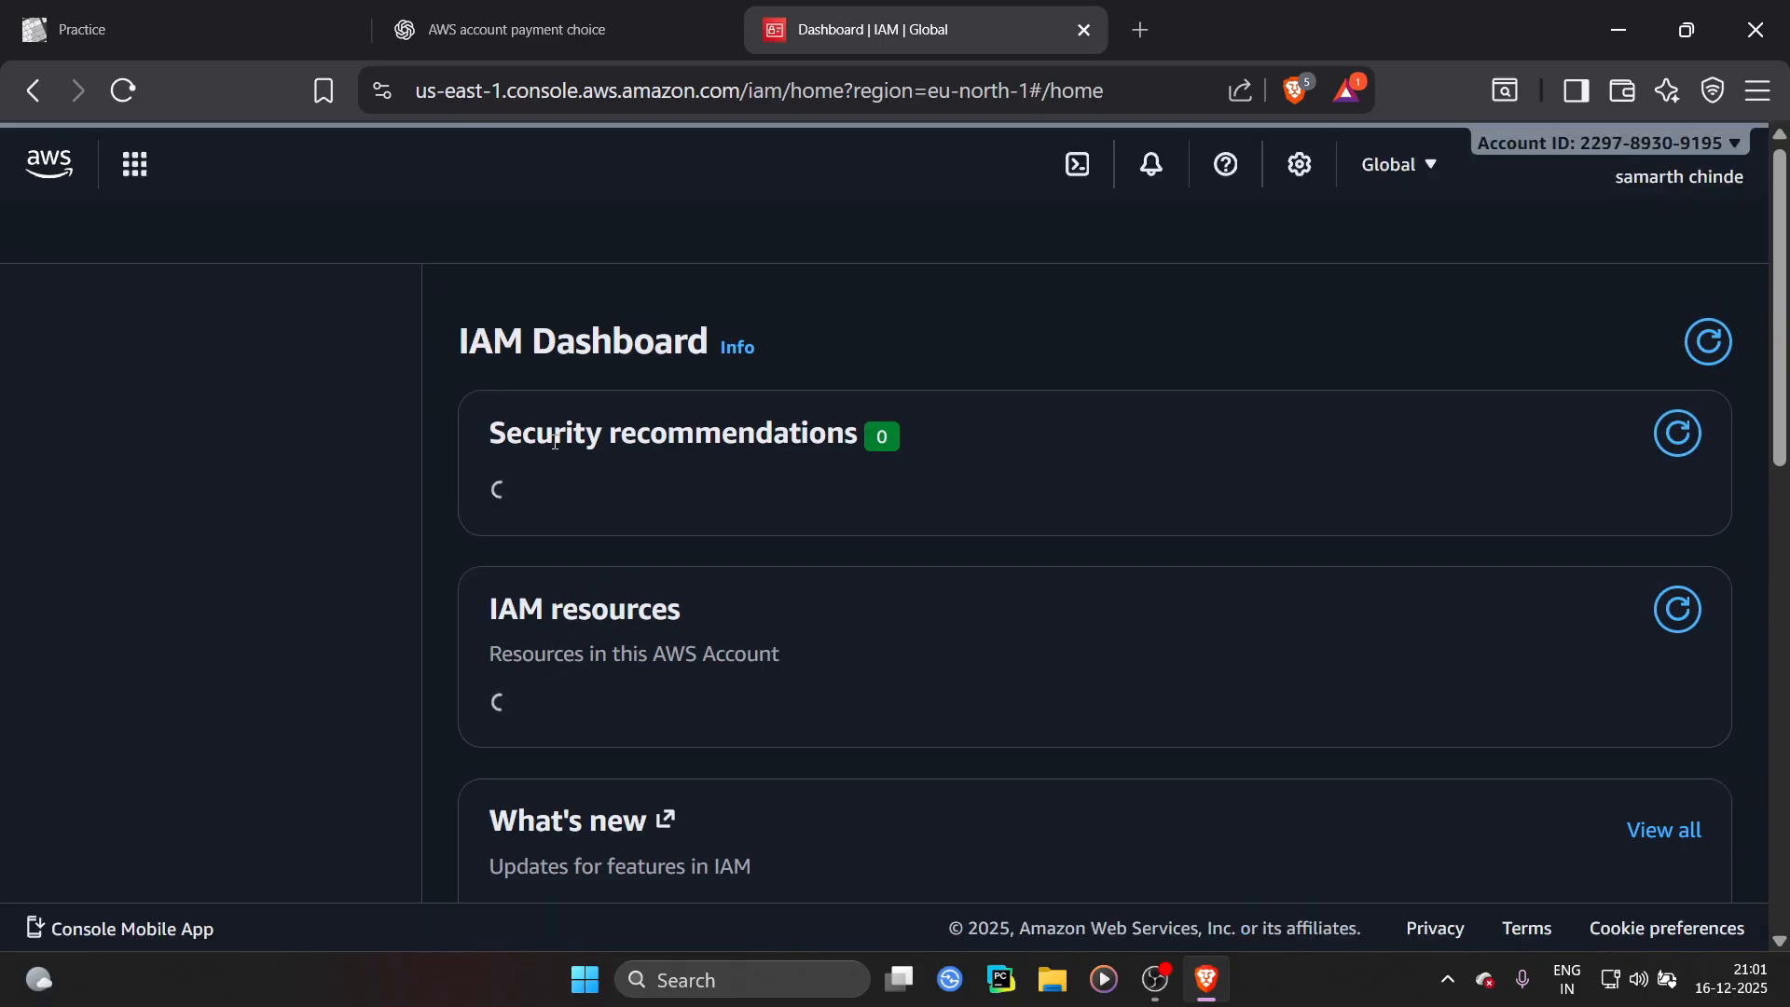
Open the Users list in IAM
scroll(453, 389, down, 4)
scroll(453, 390, up, 5)
scroll(52, 466, down, 2)
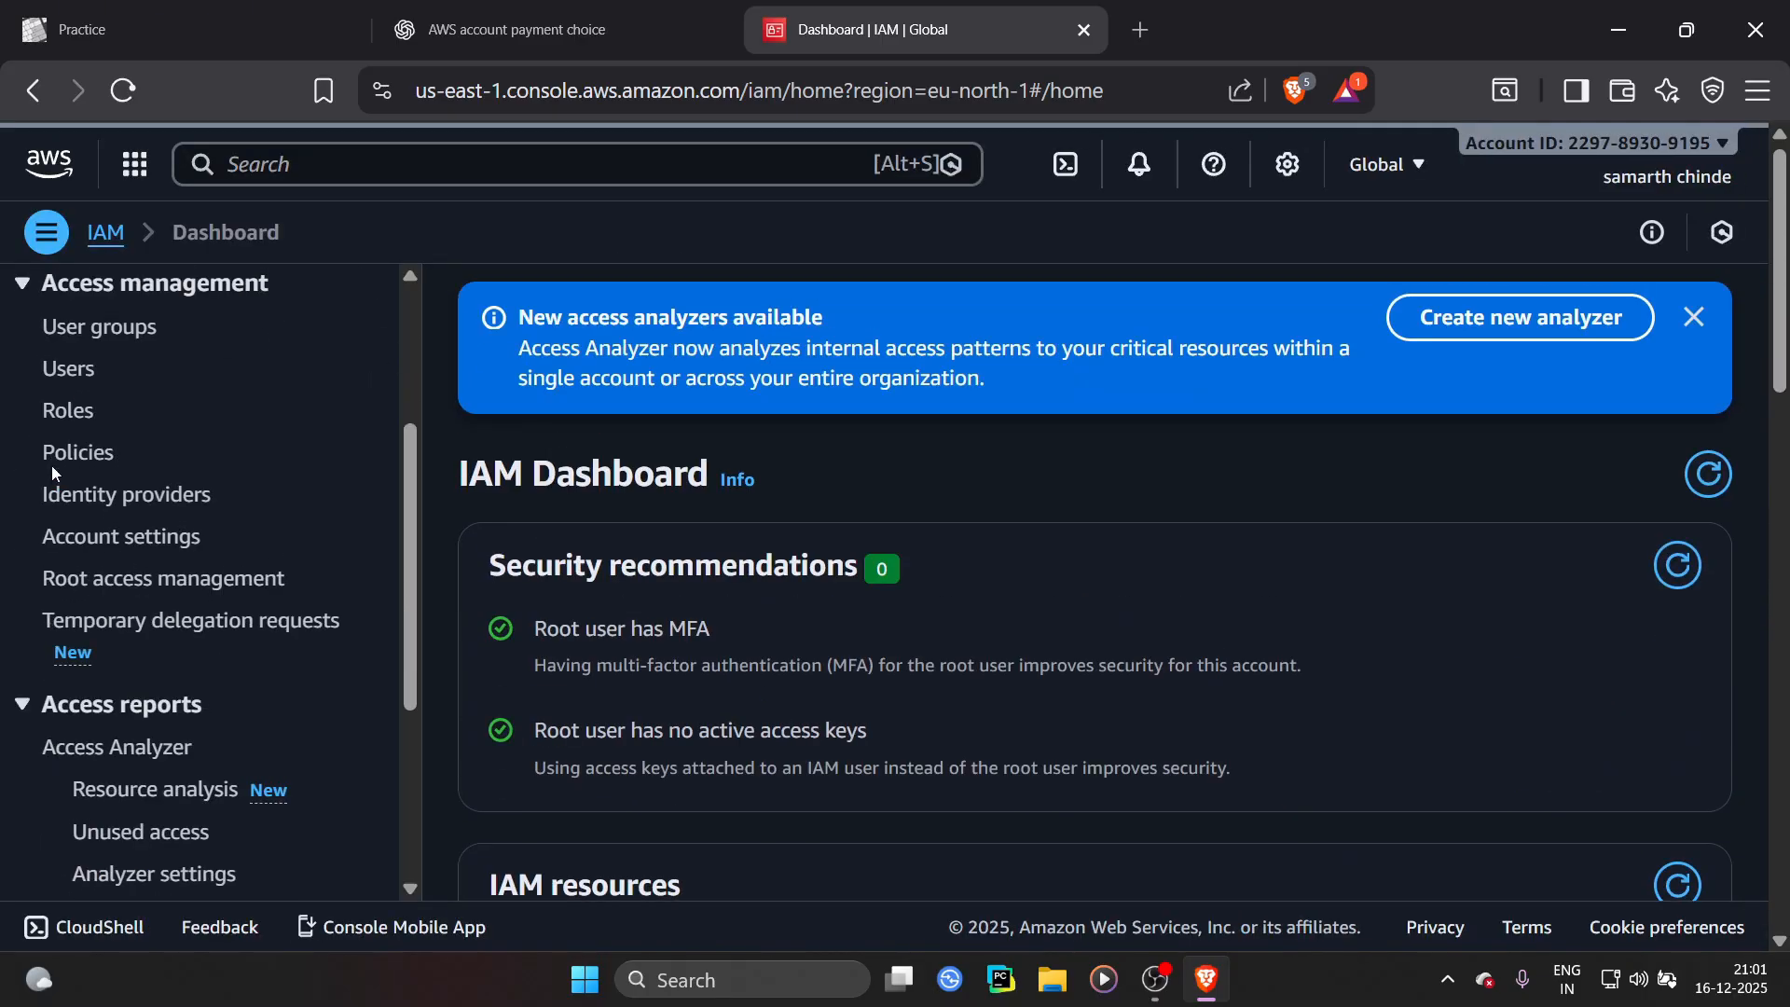
scroll(108, 528, up, 1)
click(78, 516)
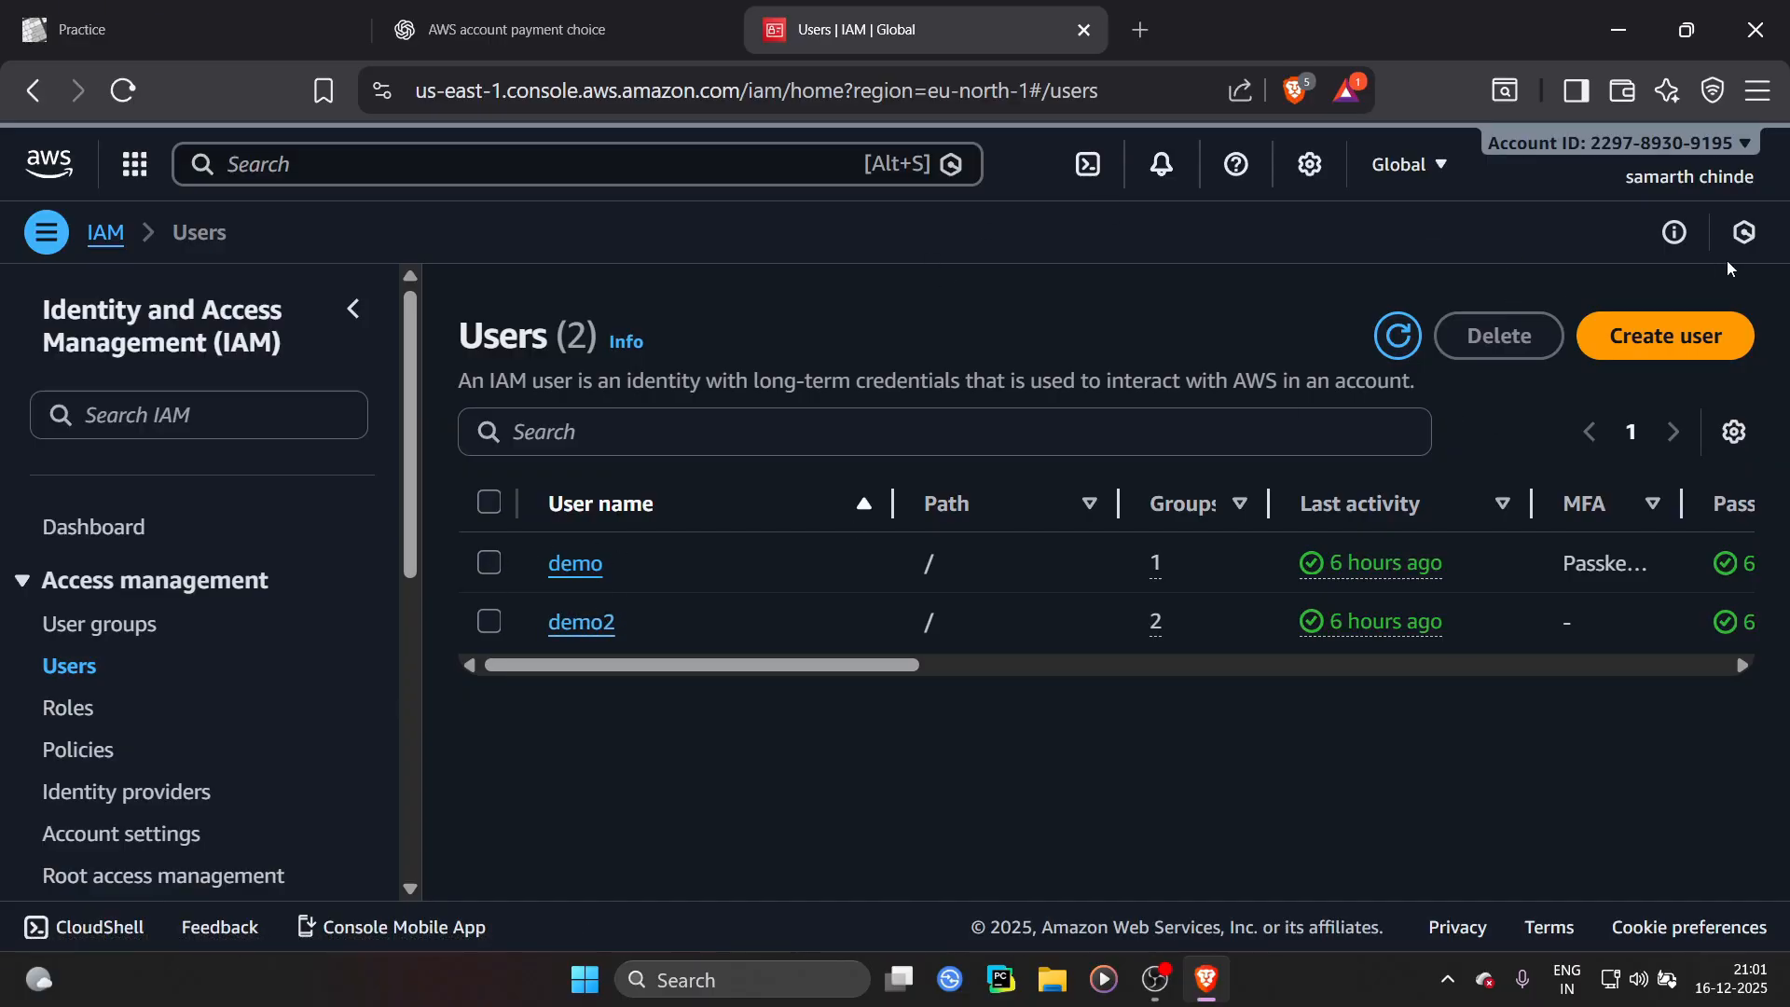
Start creating a new user named user and enable AWS Management Console access for it
click(1710, 338)
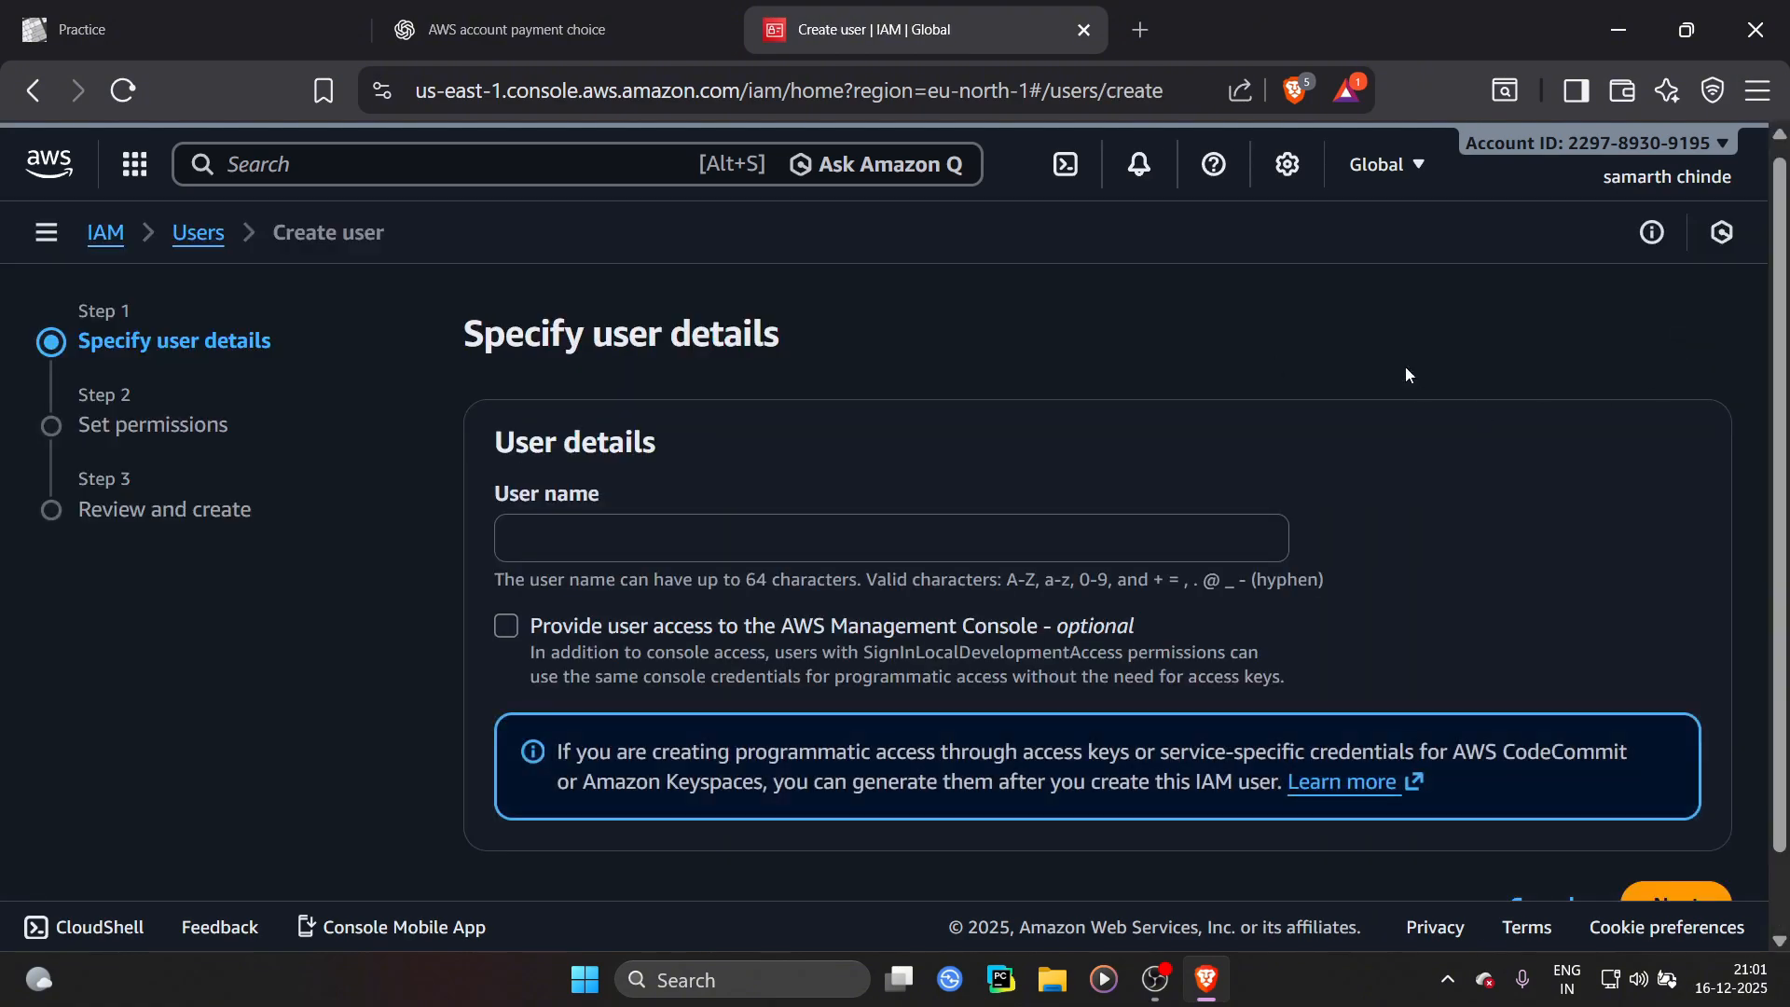
scroll(522, 434, down, 1)
click(622, 459)
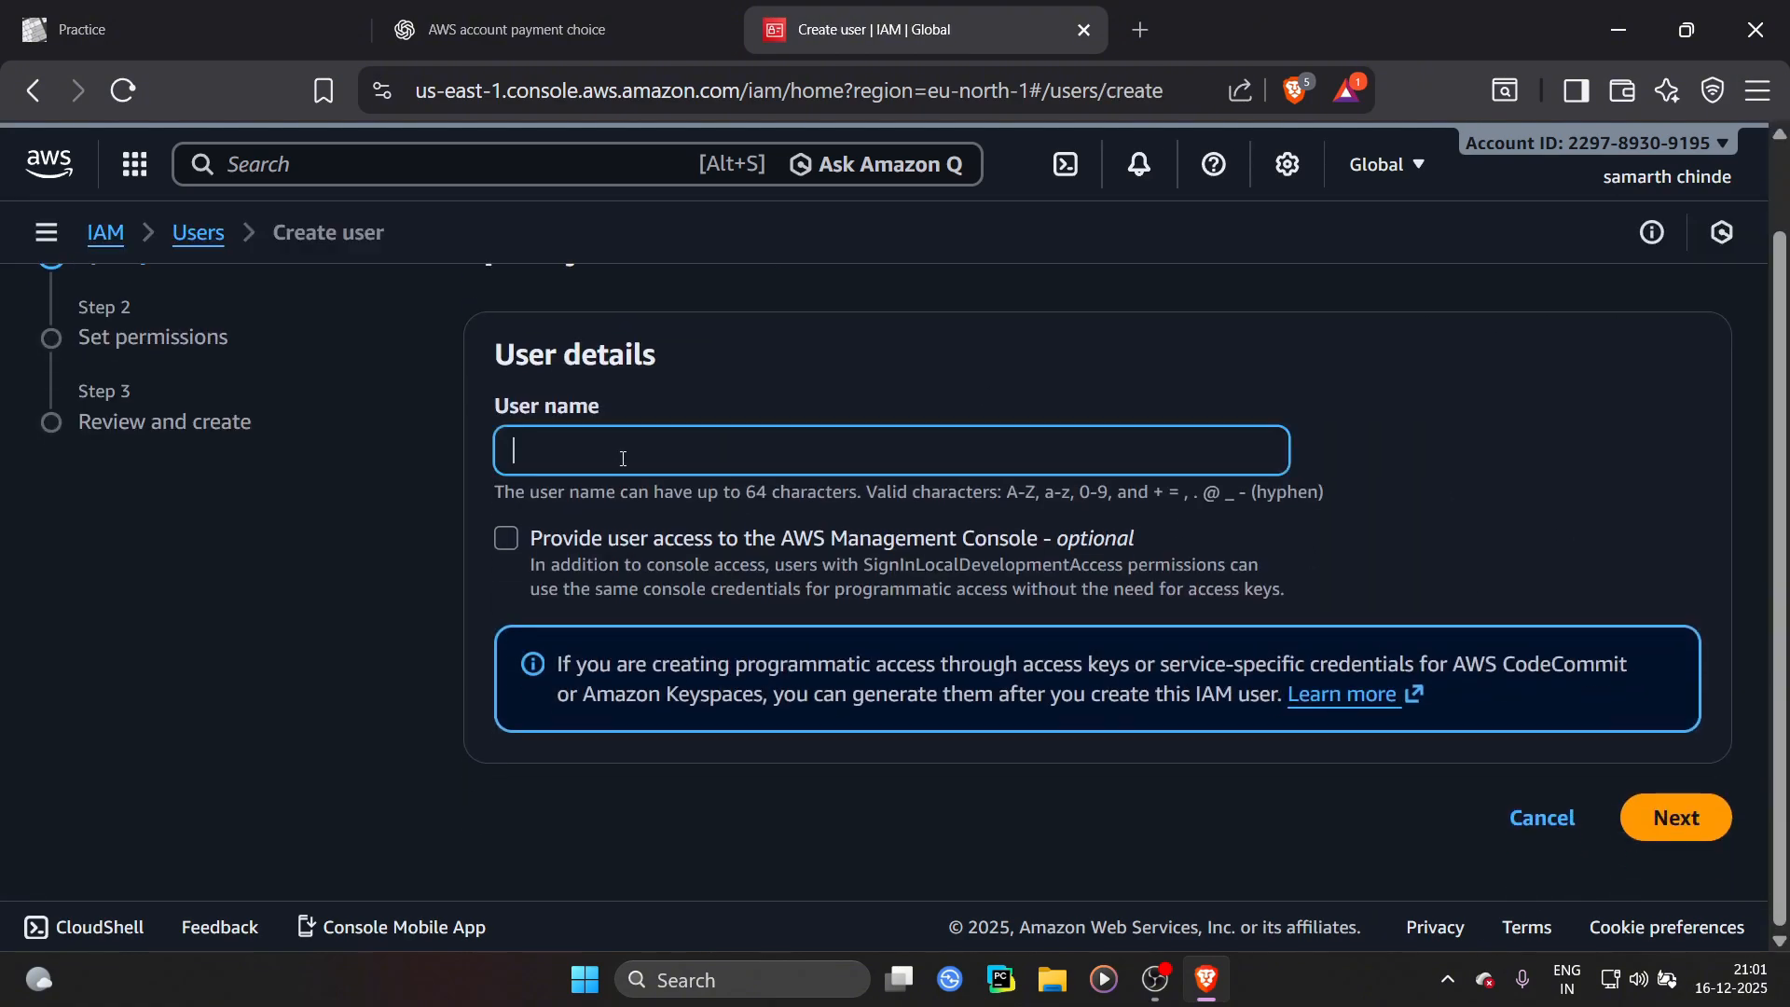
text(user)
click(506, 538)
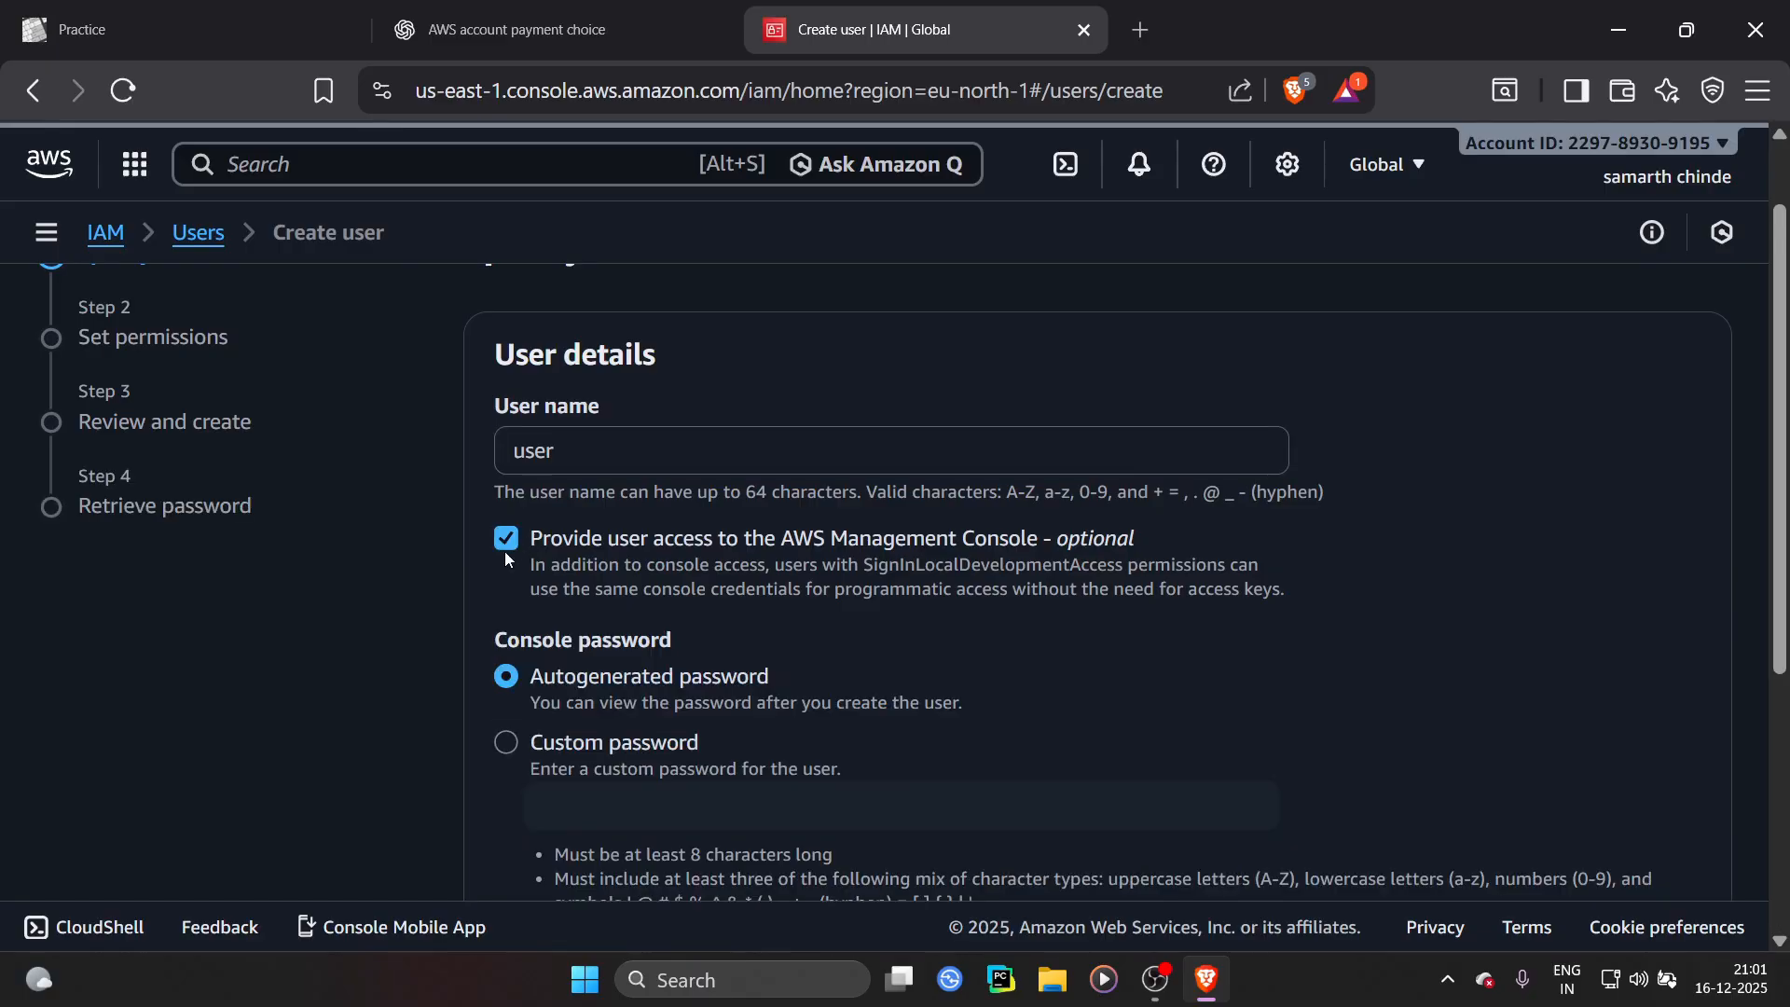
Choose a custom console password and fill the password field from a saved browser password
scroll(671, 548, down, 3)
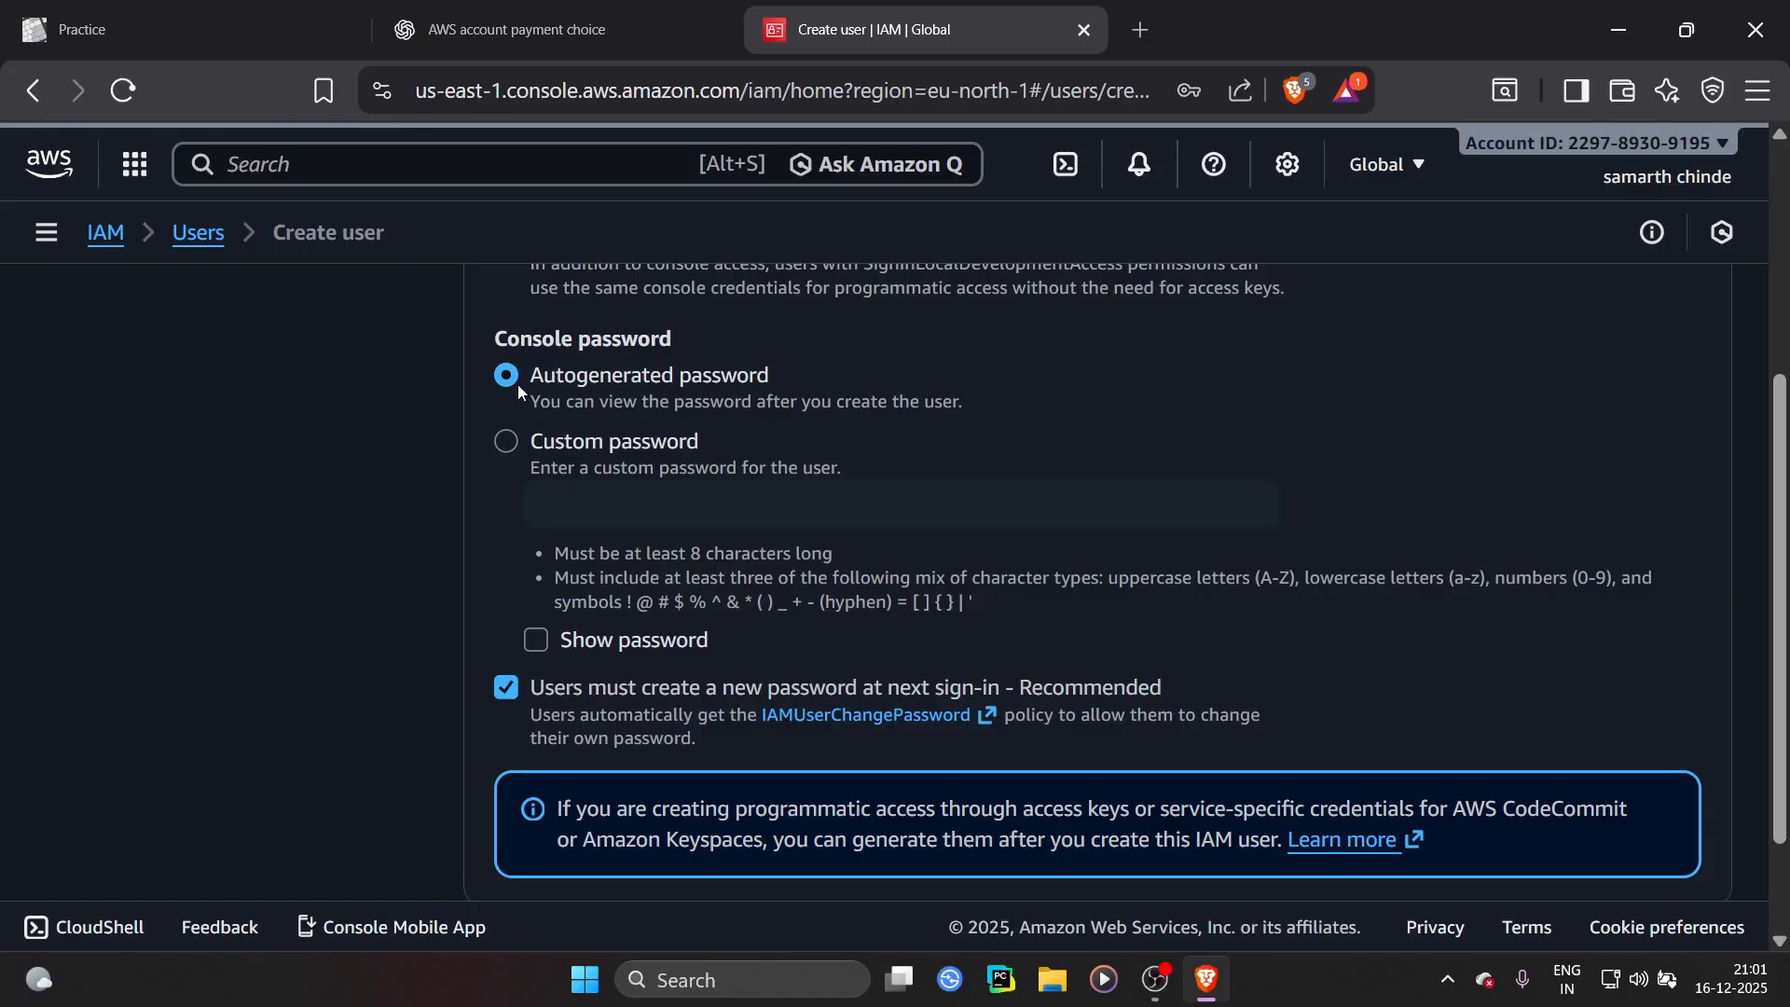
click(509, 444)
click(778, 504)
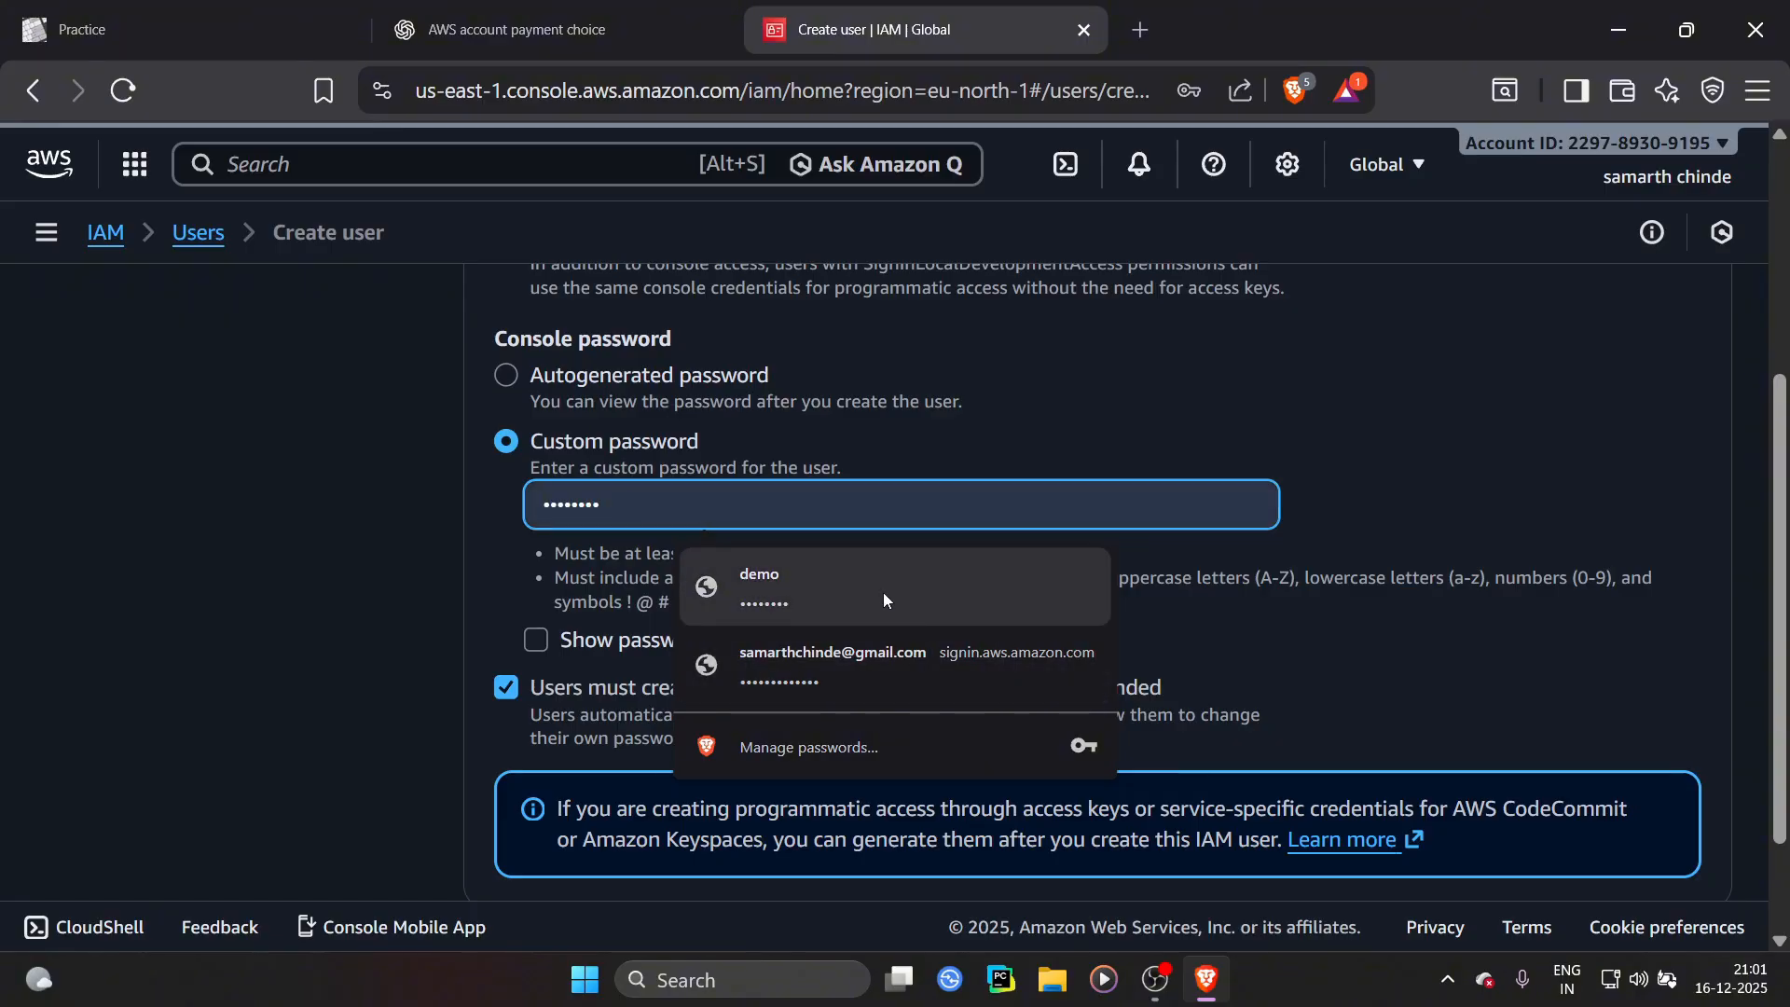
click(882, 591)
Turn off requiring a new password at next sign-in and continue to permissions
scroll(559, 391, down, 3)
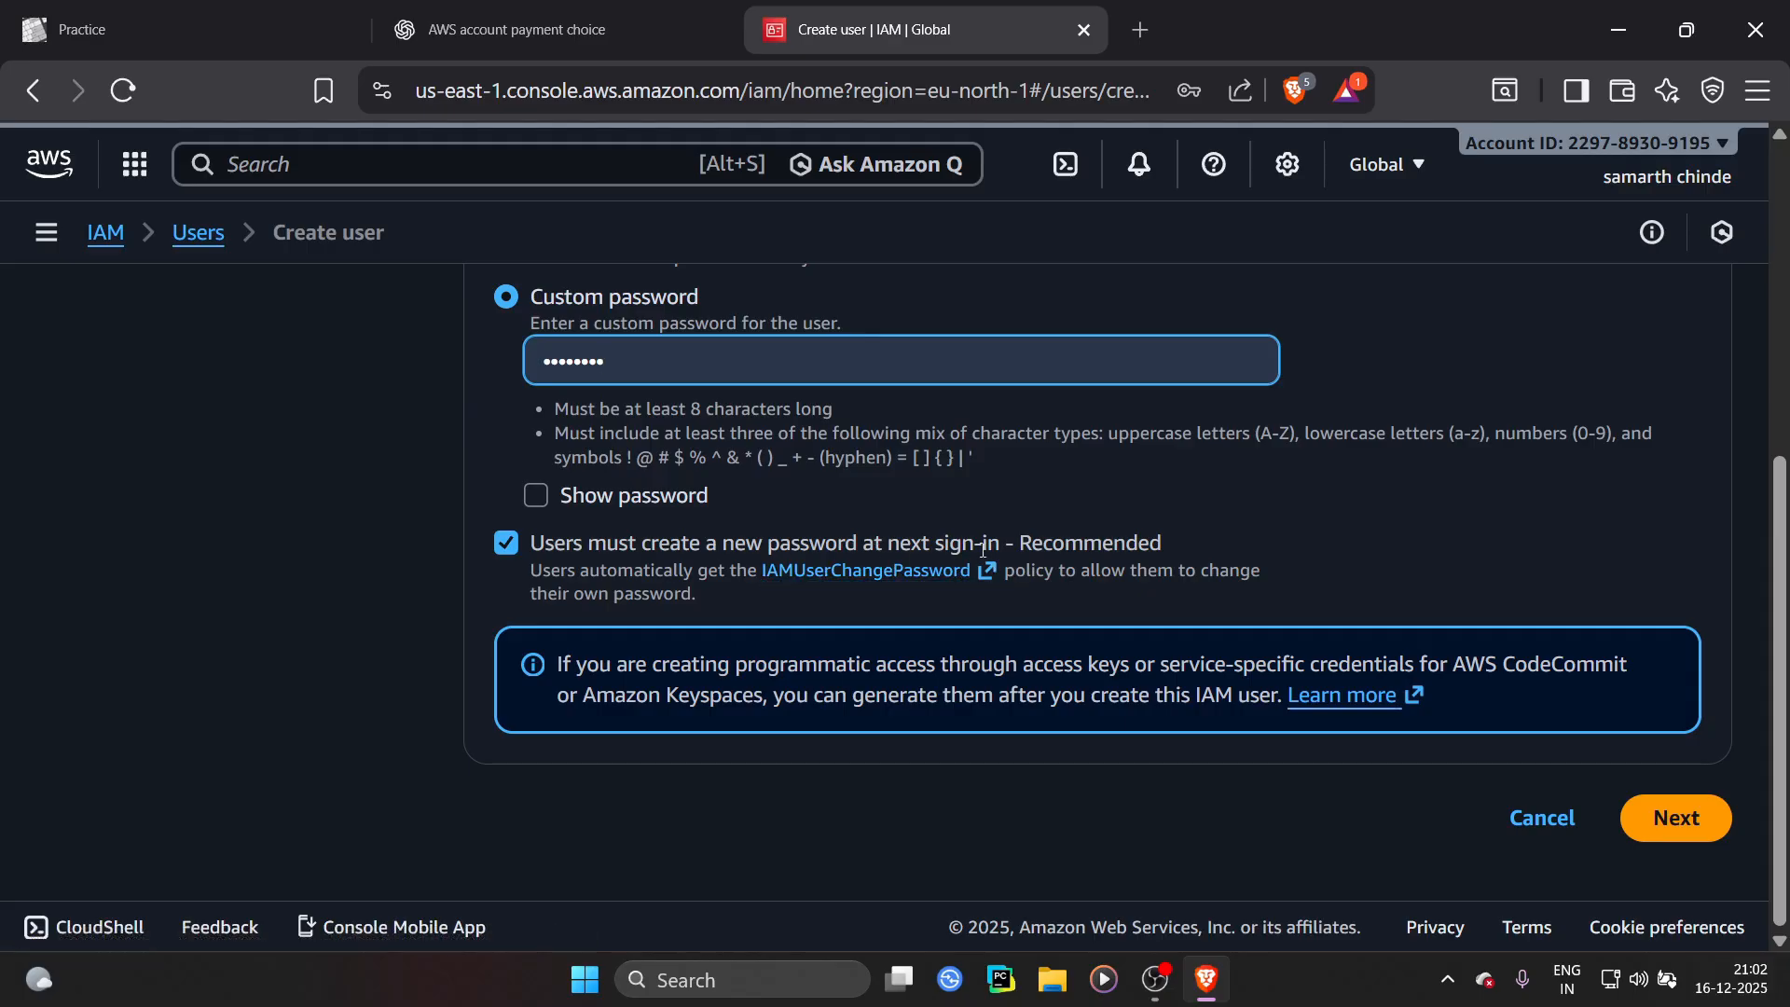
click(506, 544)
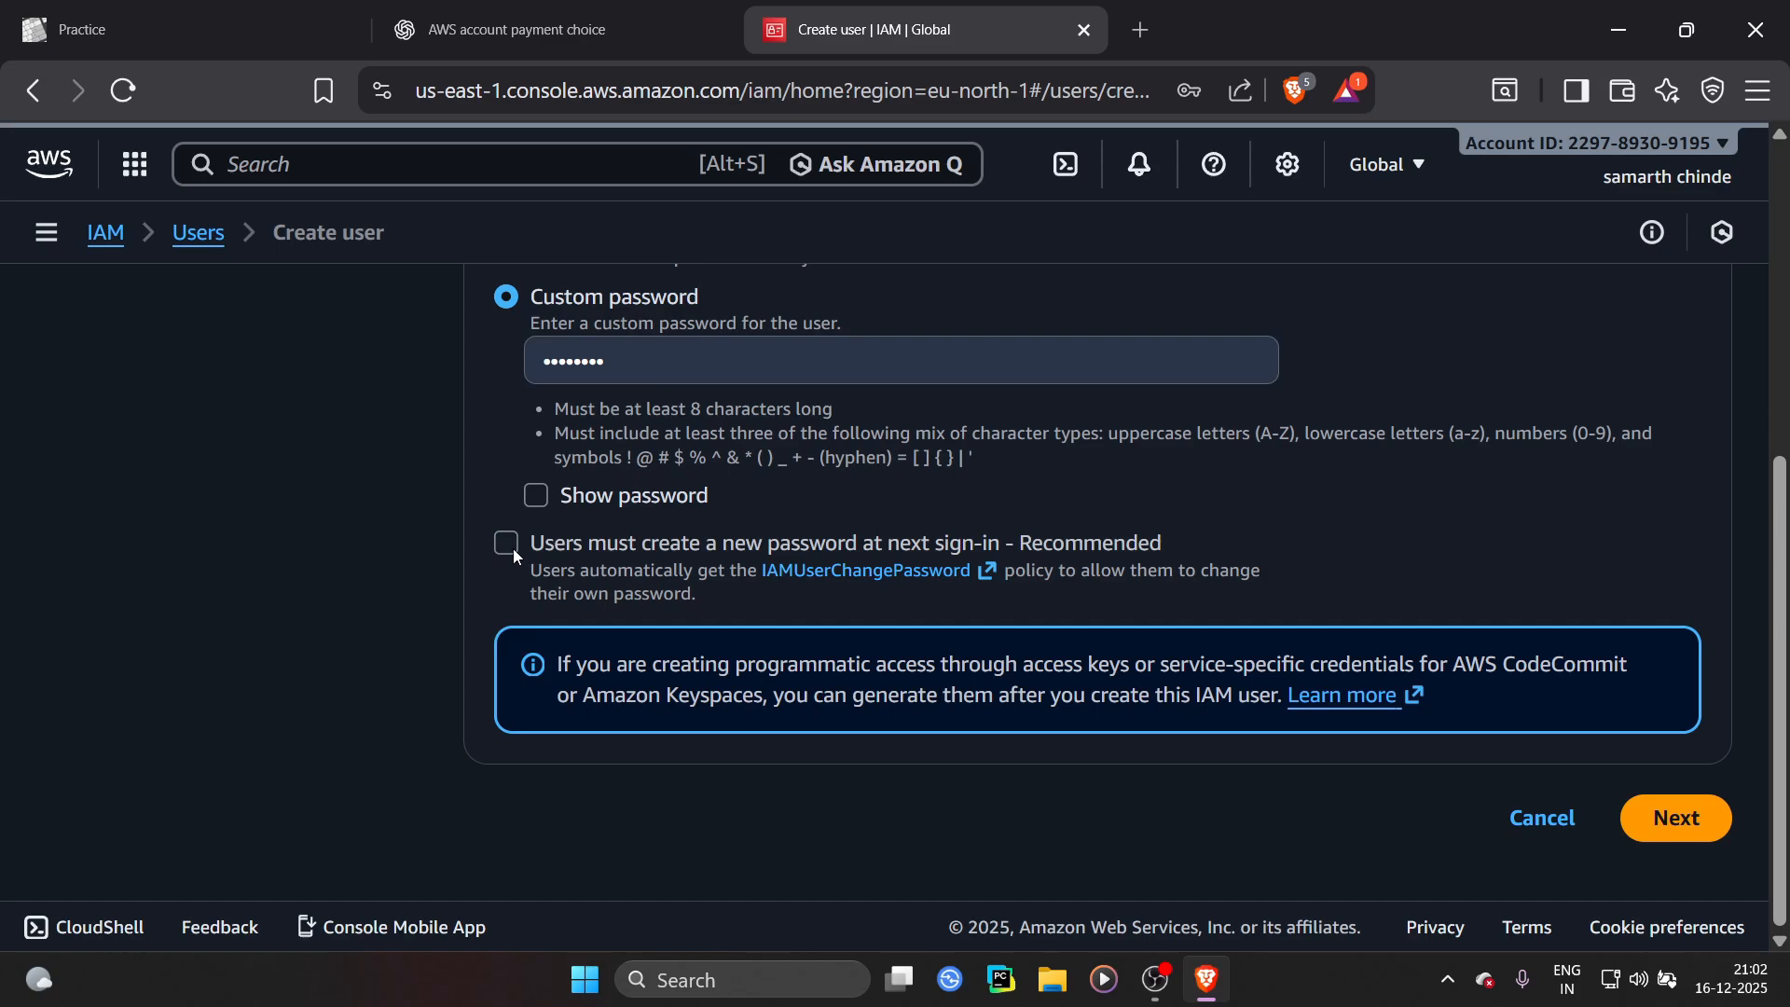
click(1666, 822)
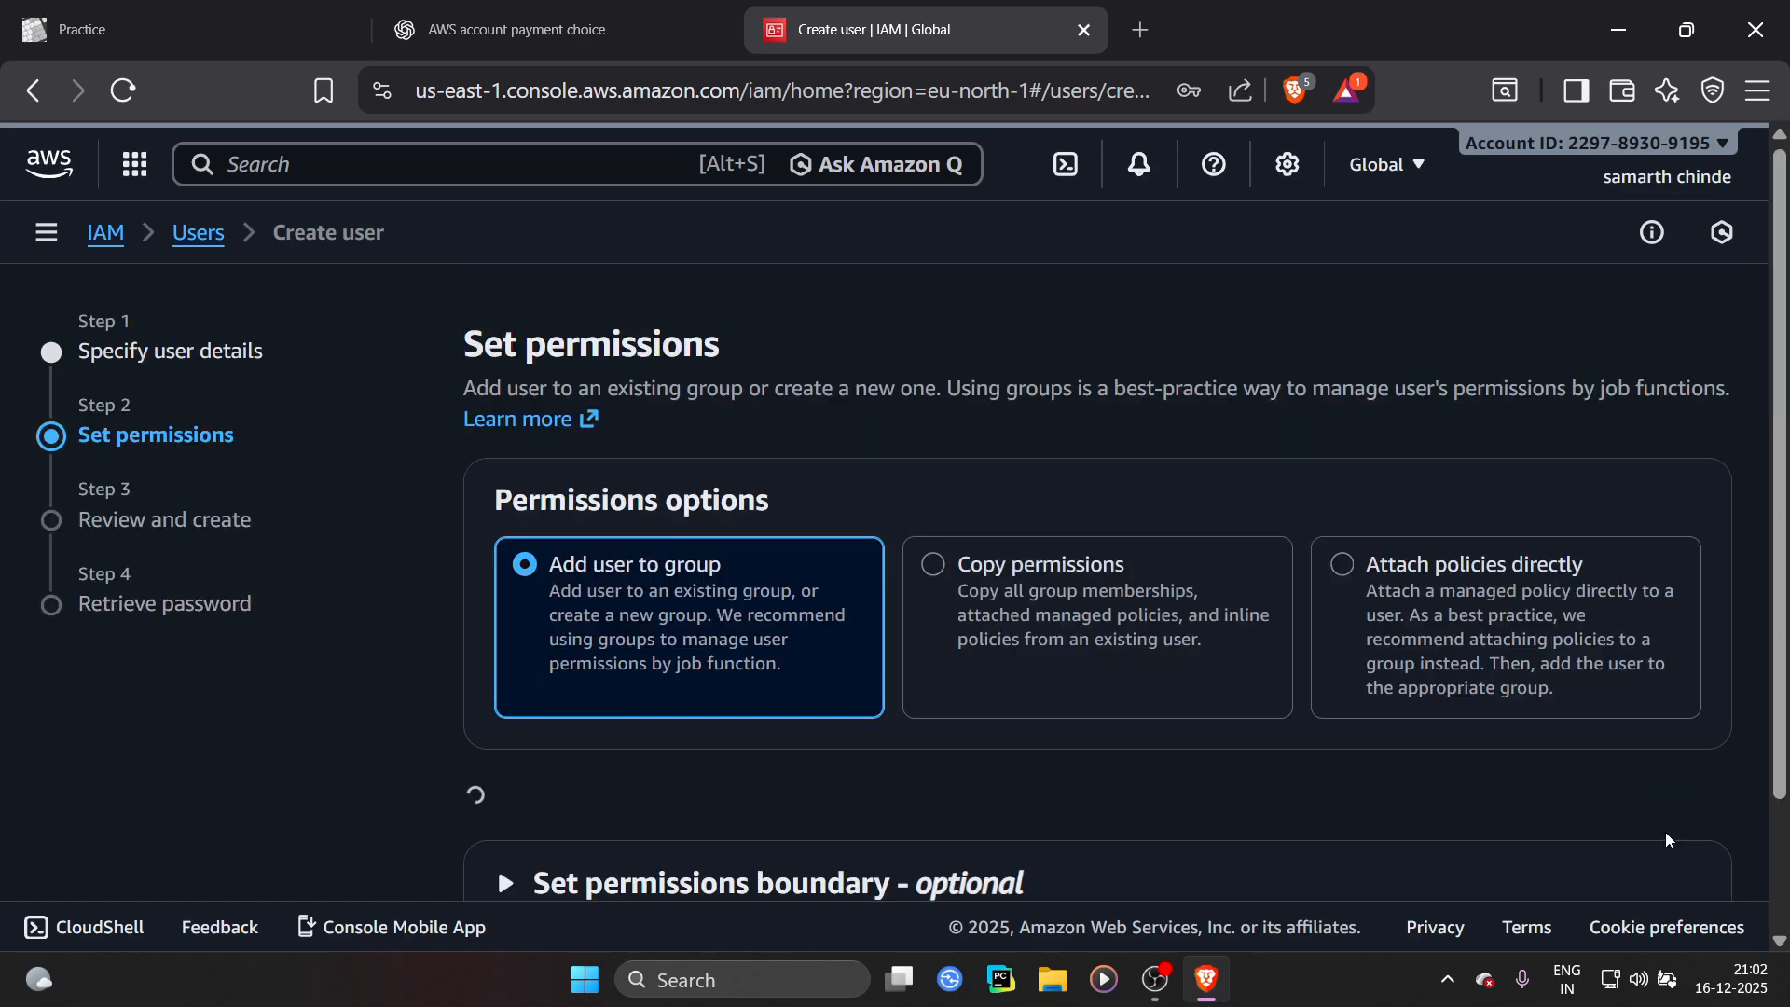
Choose to attach policies directly, browse the permissions policies, and continue without selecting any
click(1346, 561)
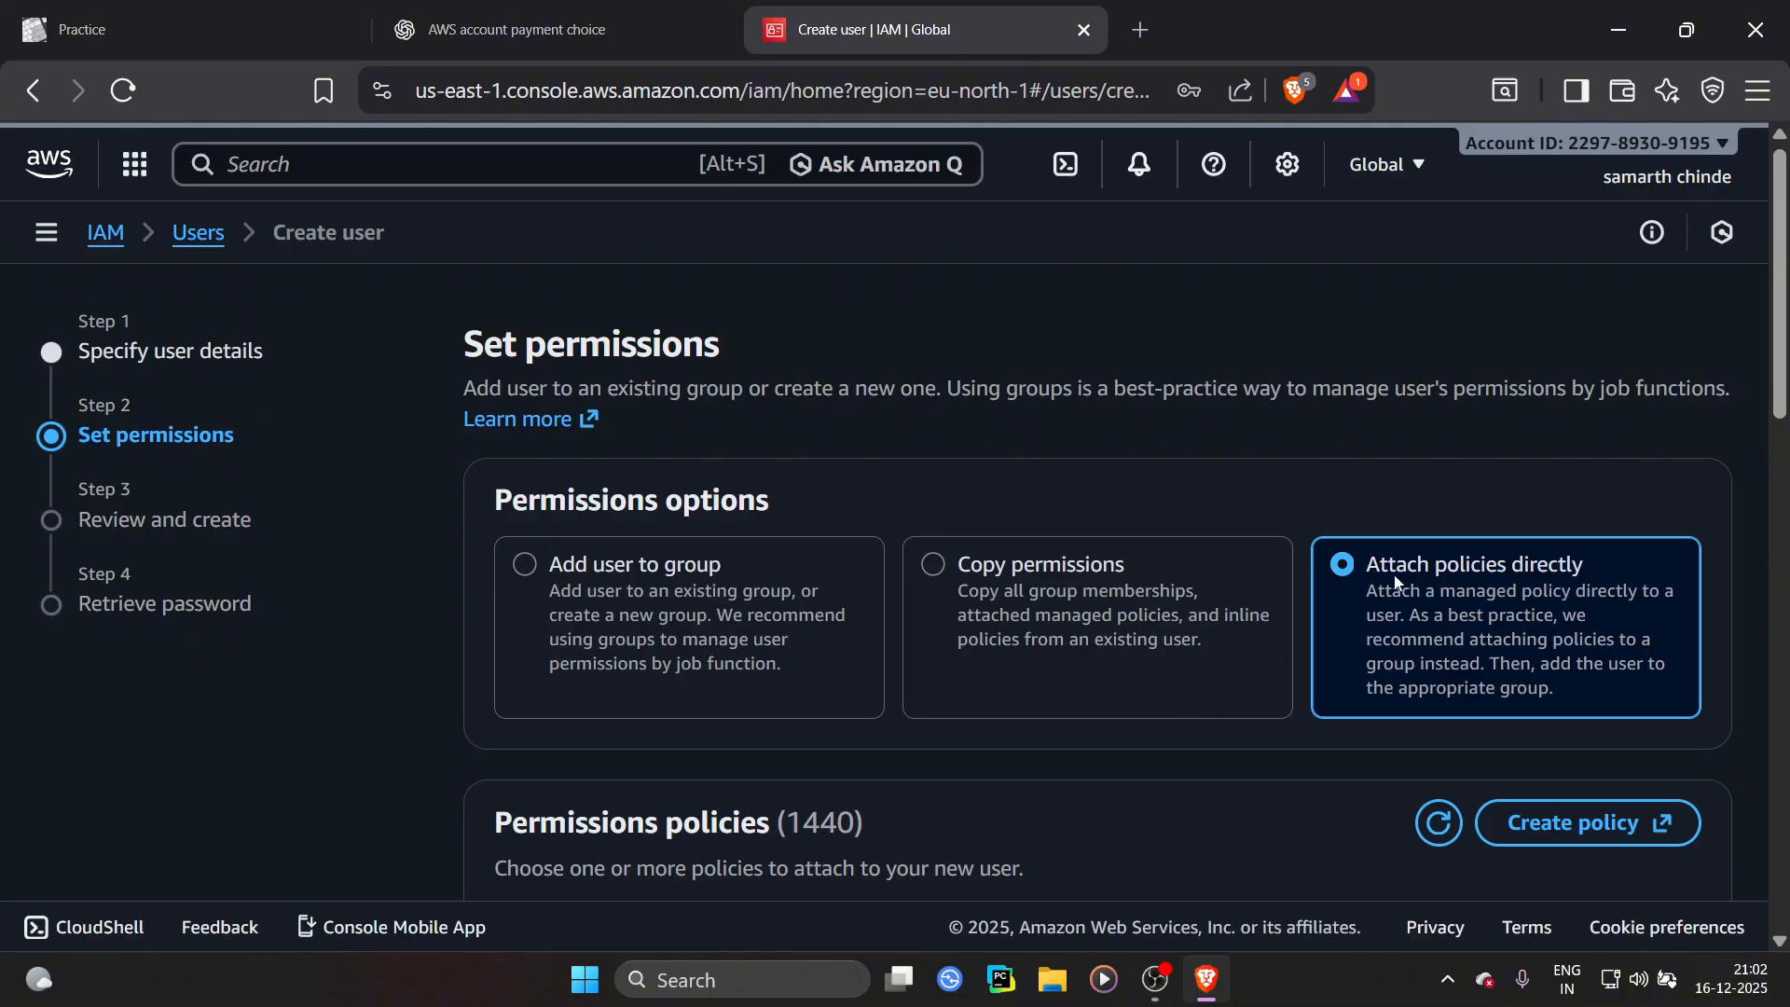
scroll(1538, 576, down, 3)
scroll(1551, 578, up, 2)
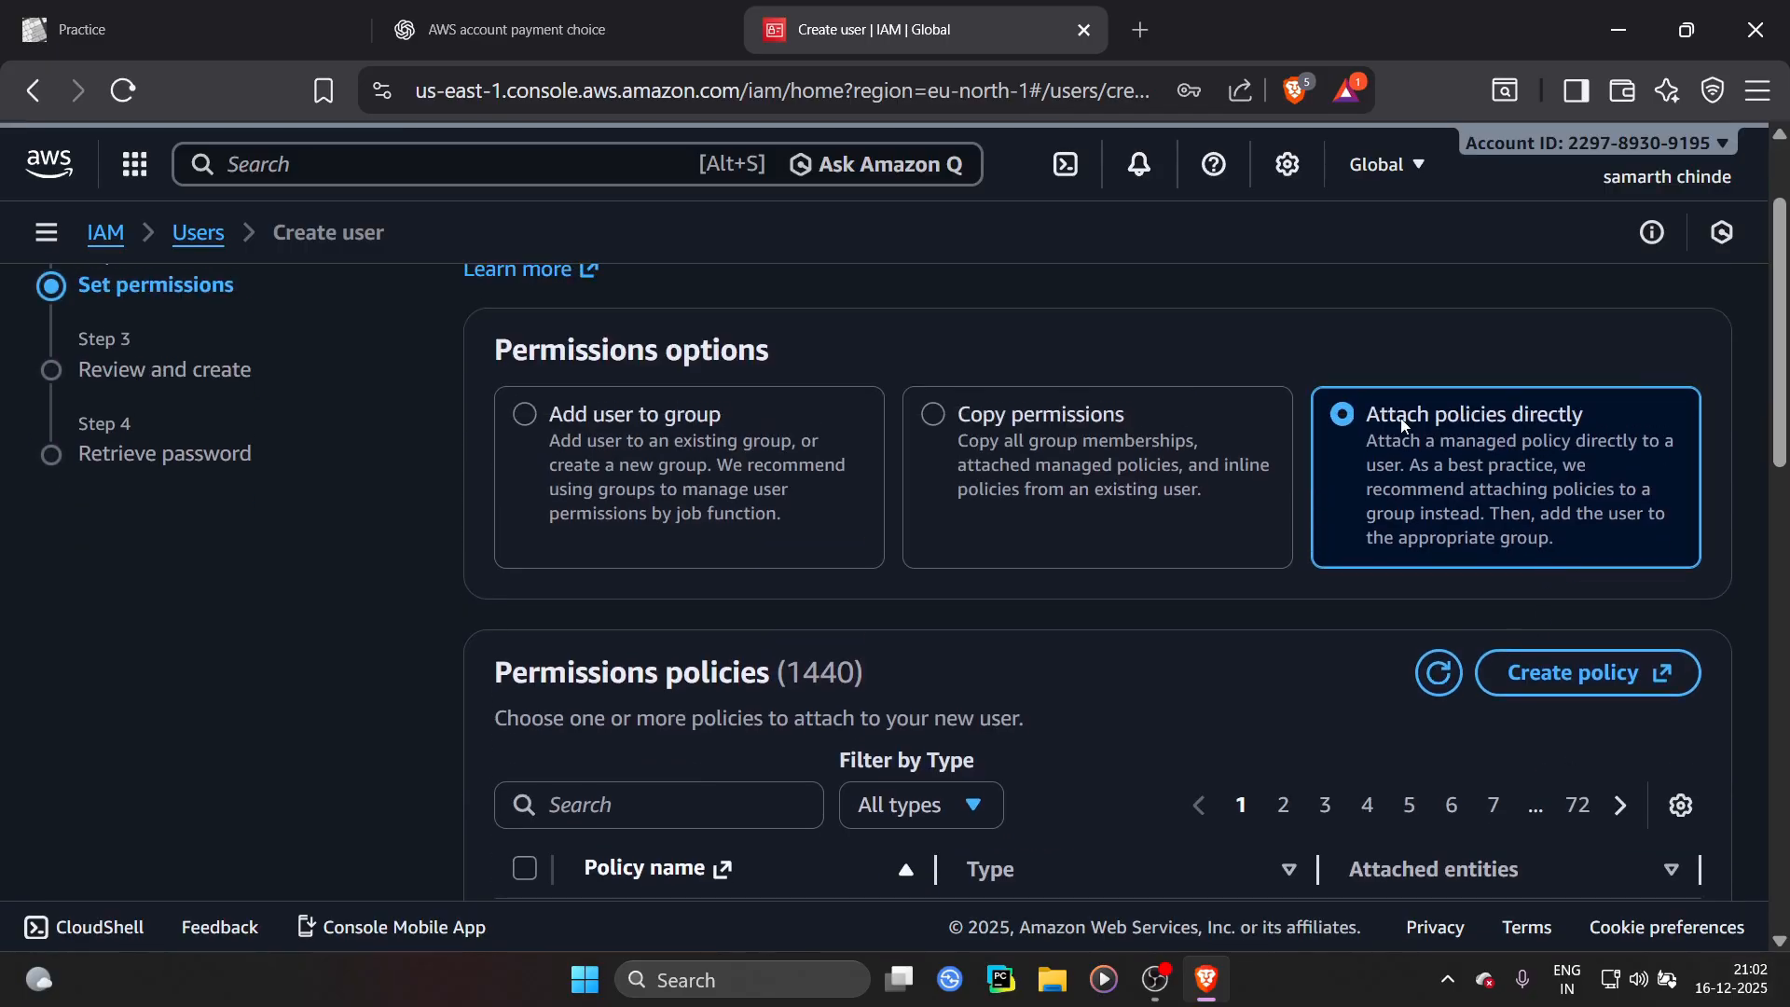
scroll(1211, 559, down, 3)
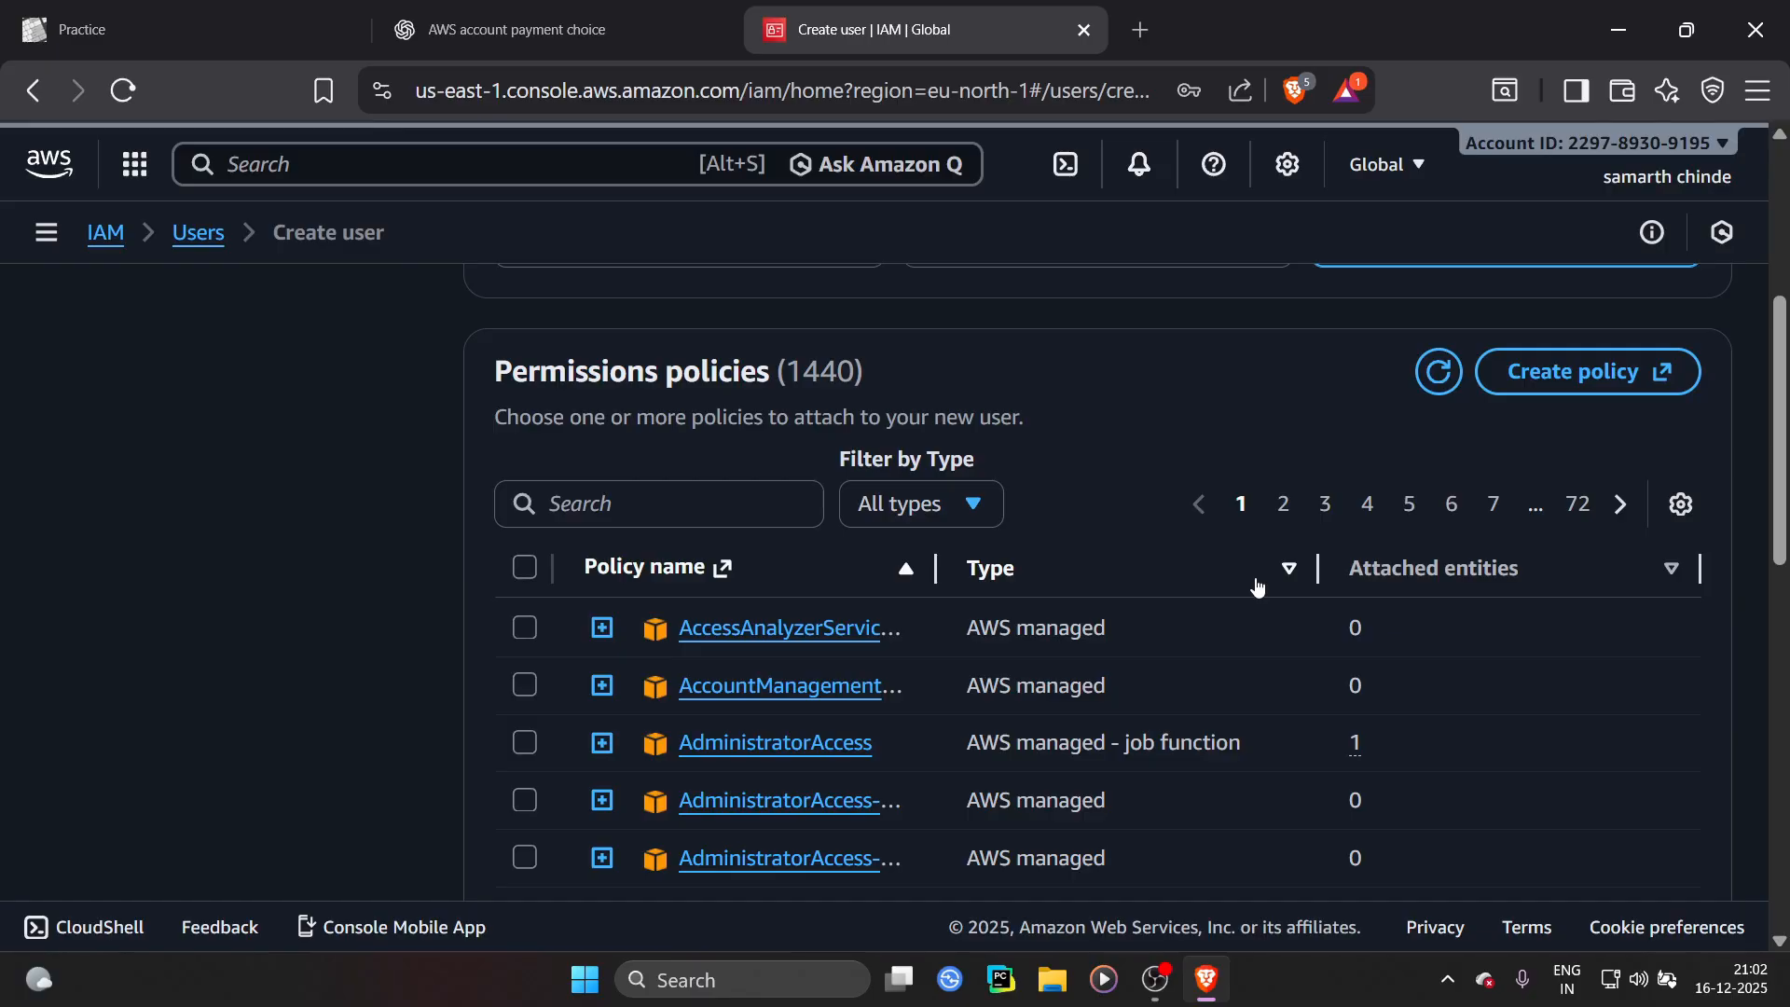
scroll(1543, 551, up, 3)
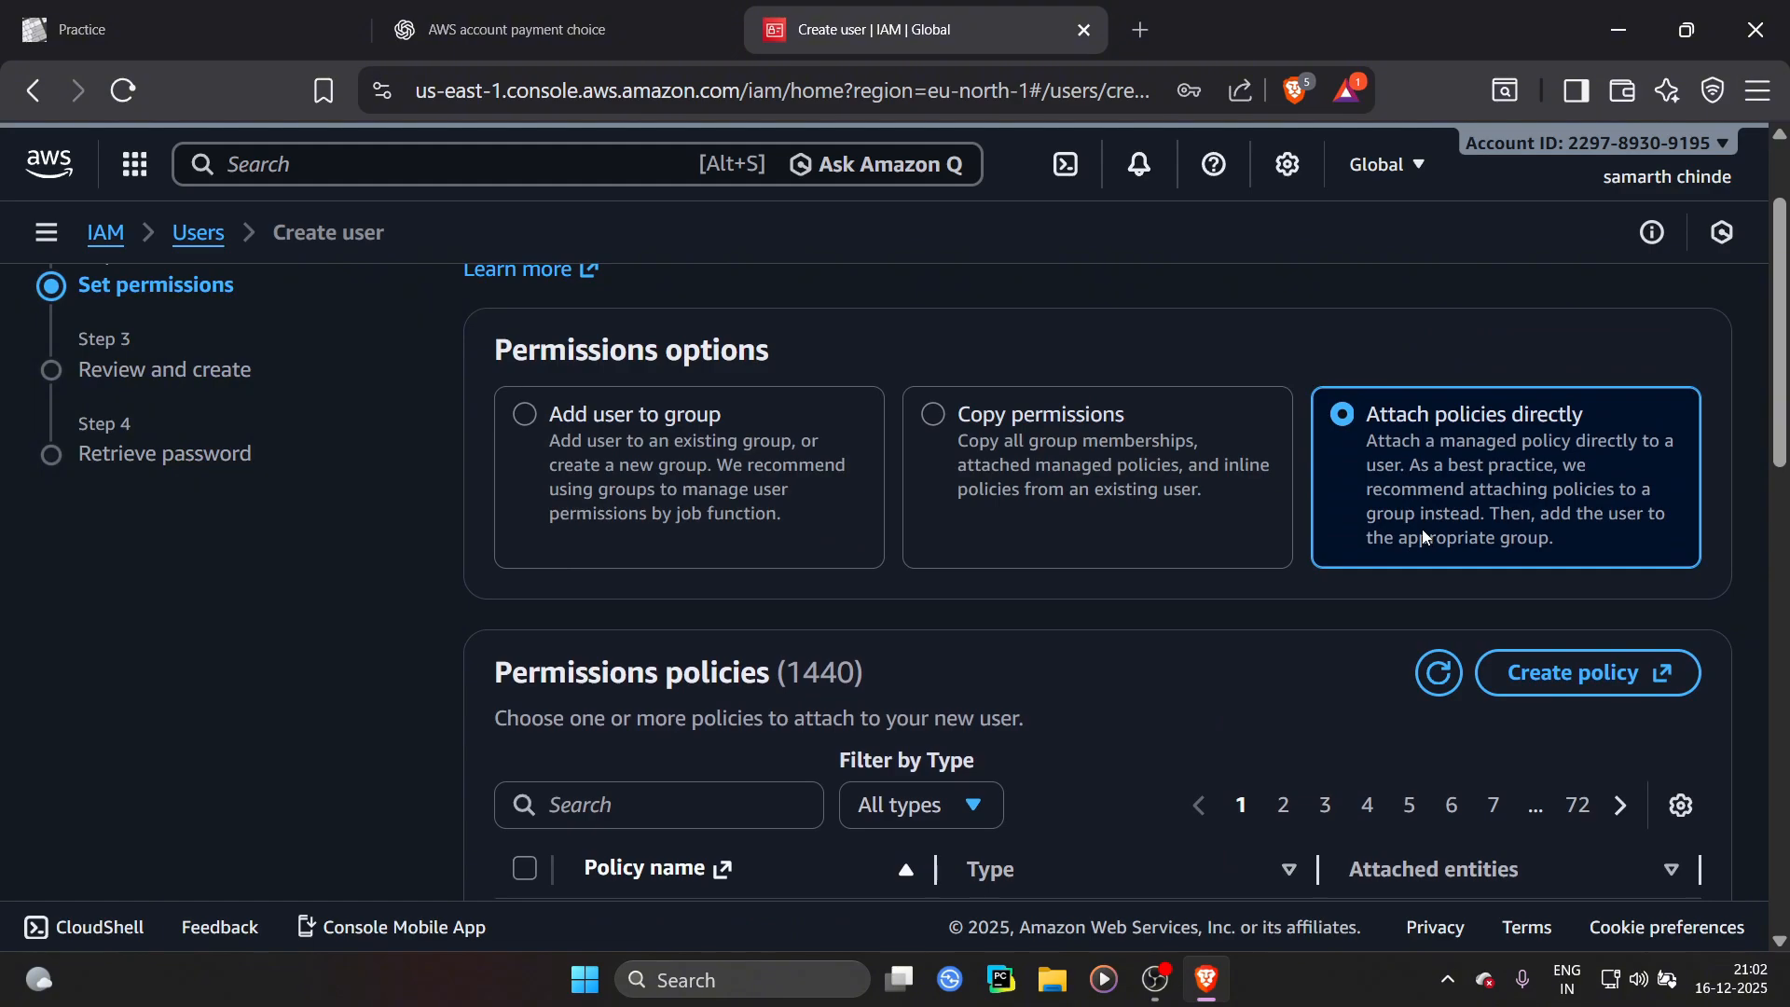
scroll(1188, 618, down, 5)
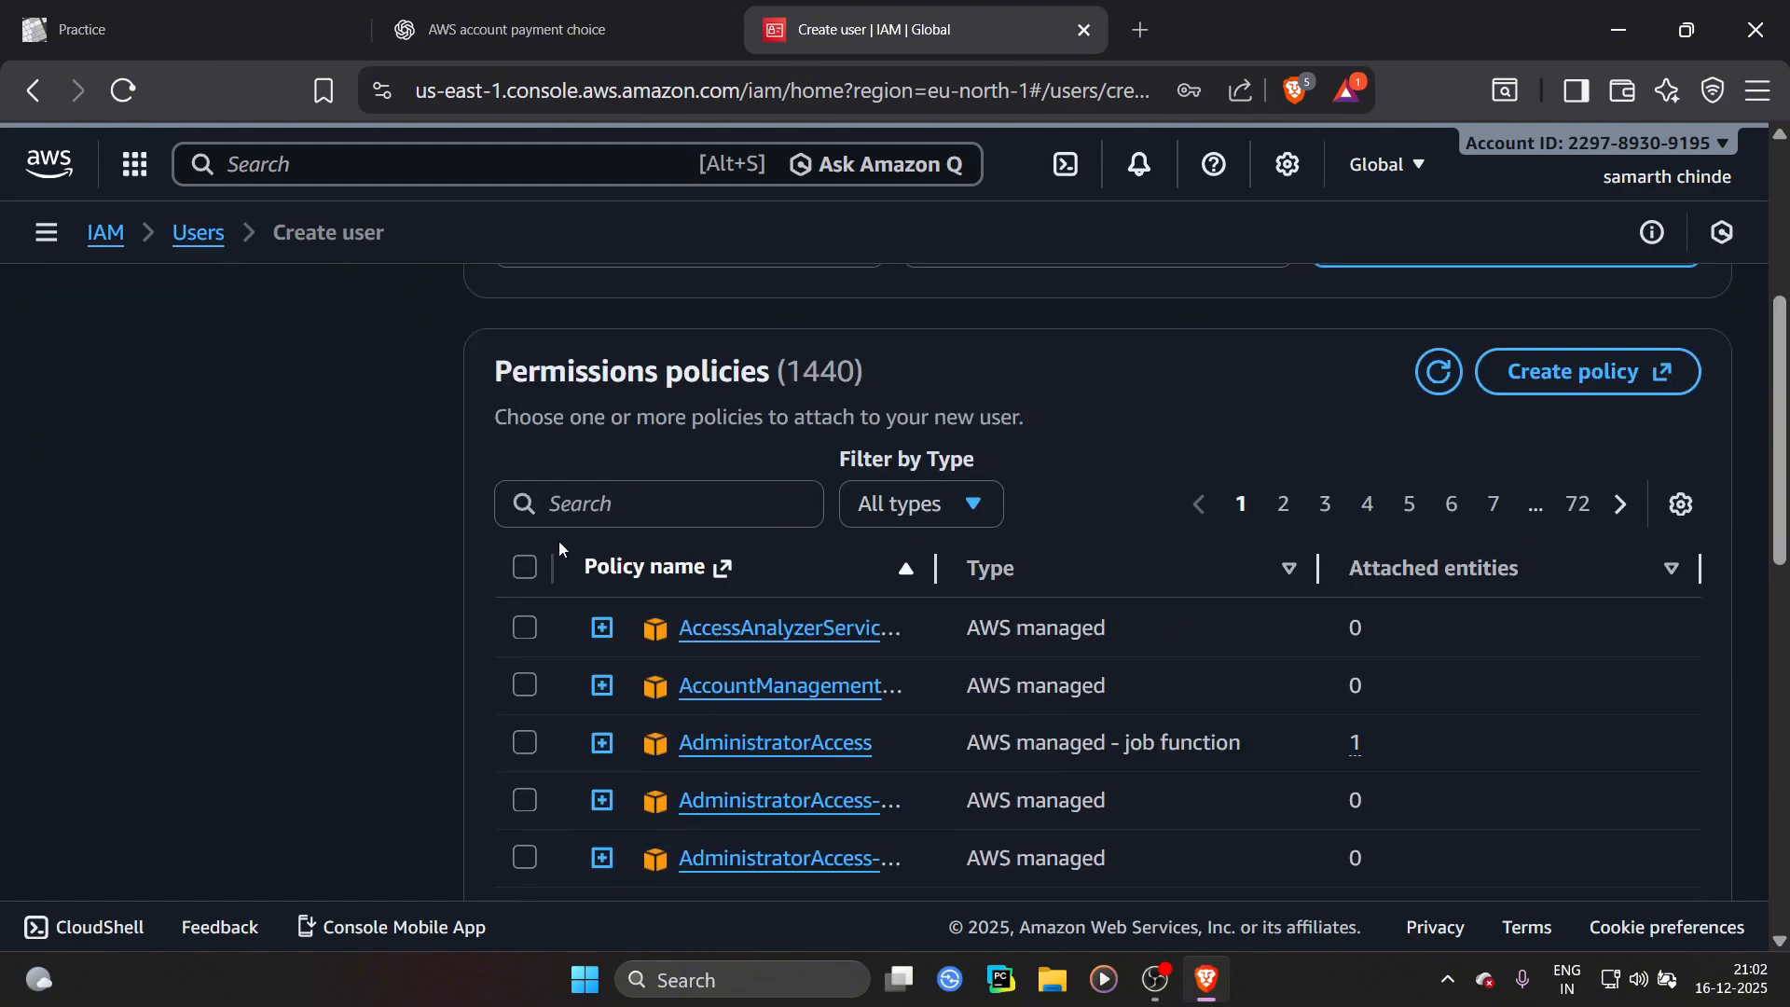
scroll(933, 543, down, 1)
scroll(1451, 438, up, 5)
scroll(1447, 469, down, 6)
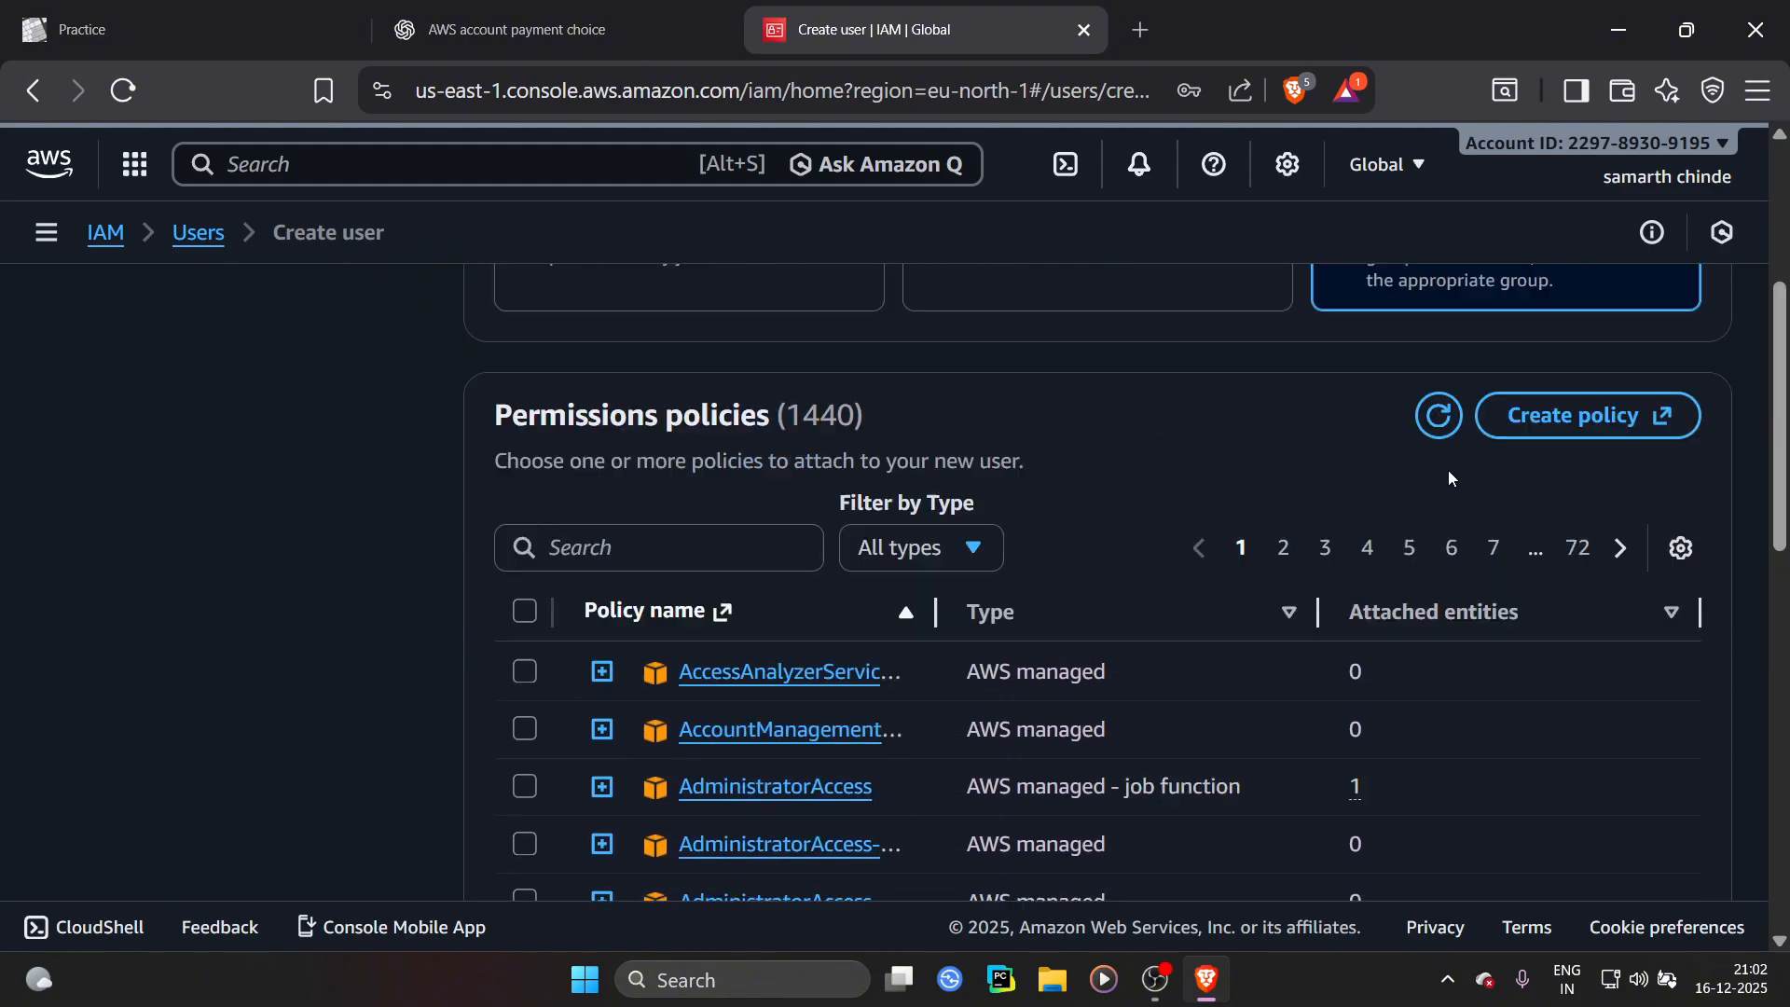
scroll(852, 572, down, 5)
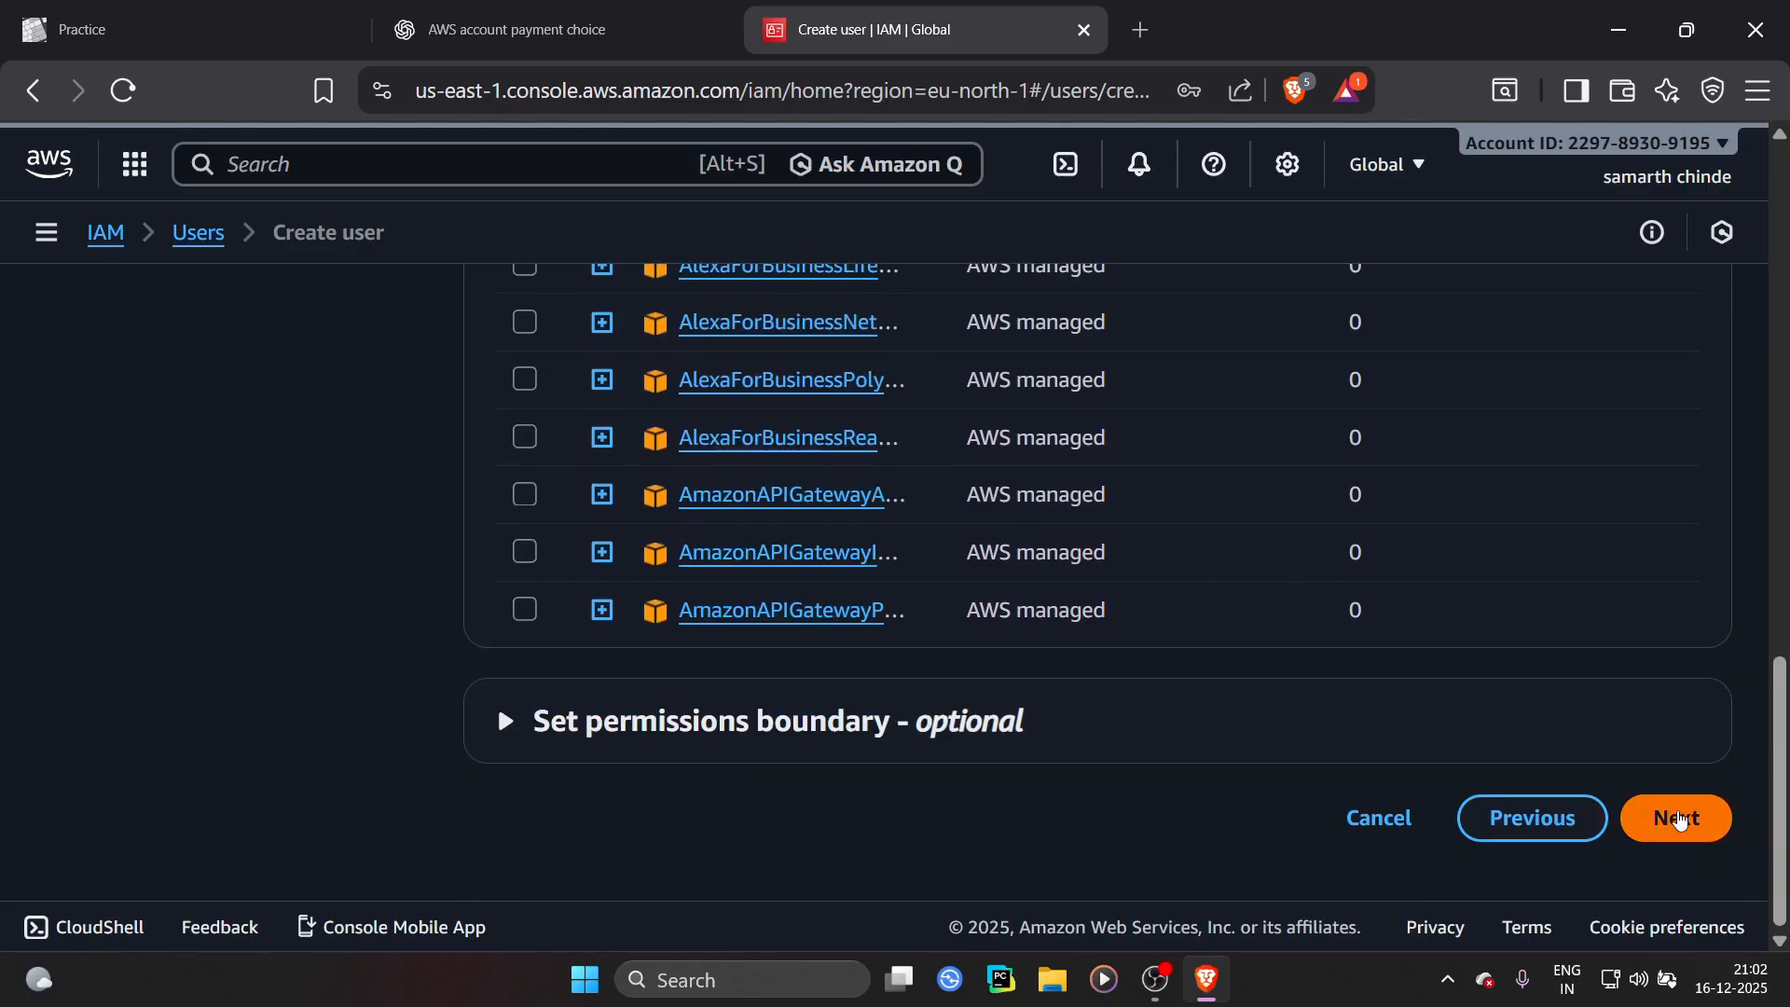
click(1678, 818)
Review the user details and create the user
scroll(718, 611, down, 5)
scroll(608, 591, up, 4)
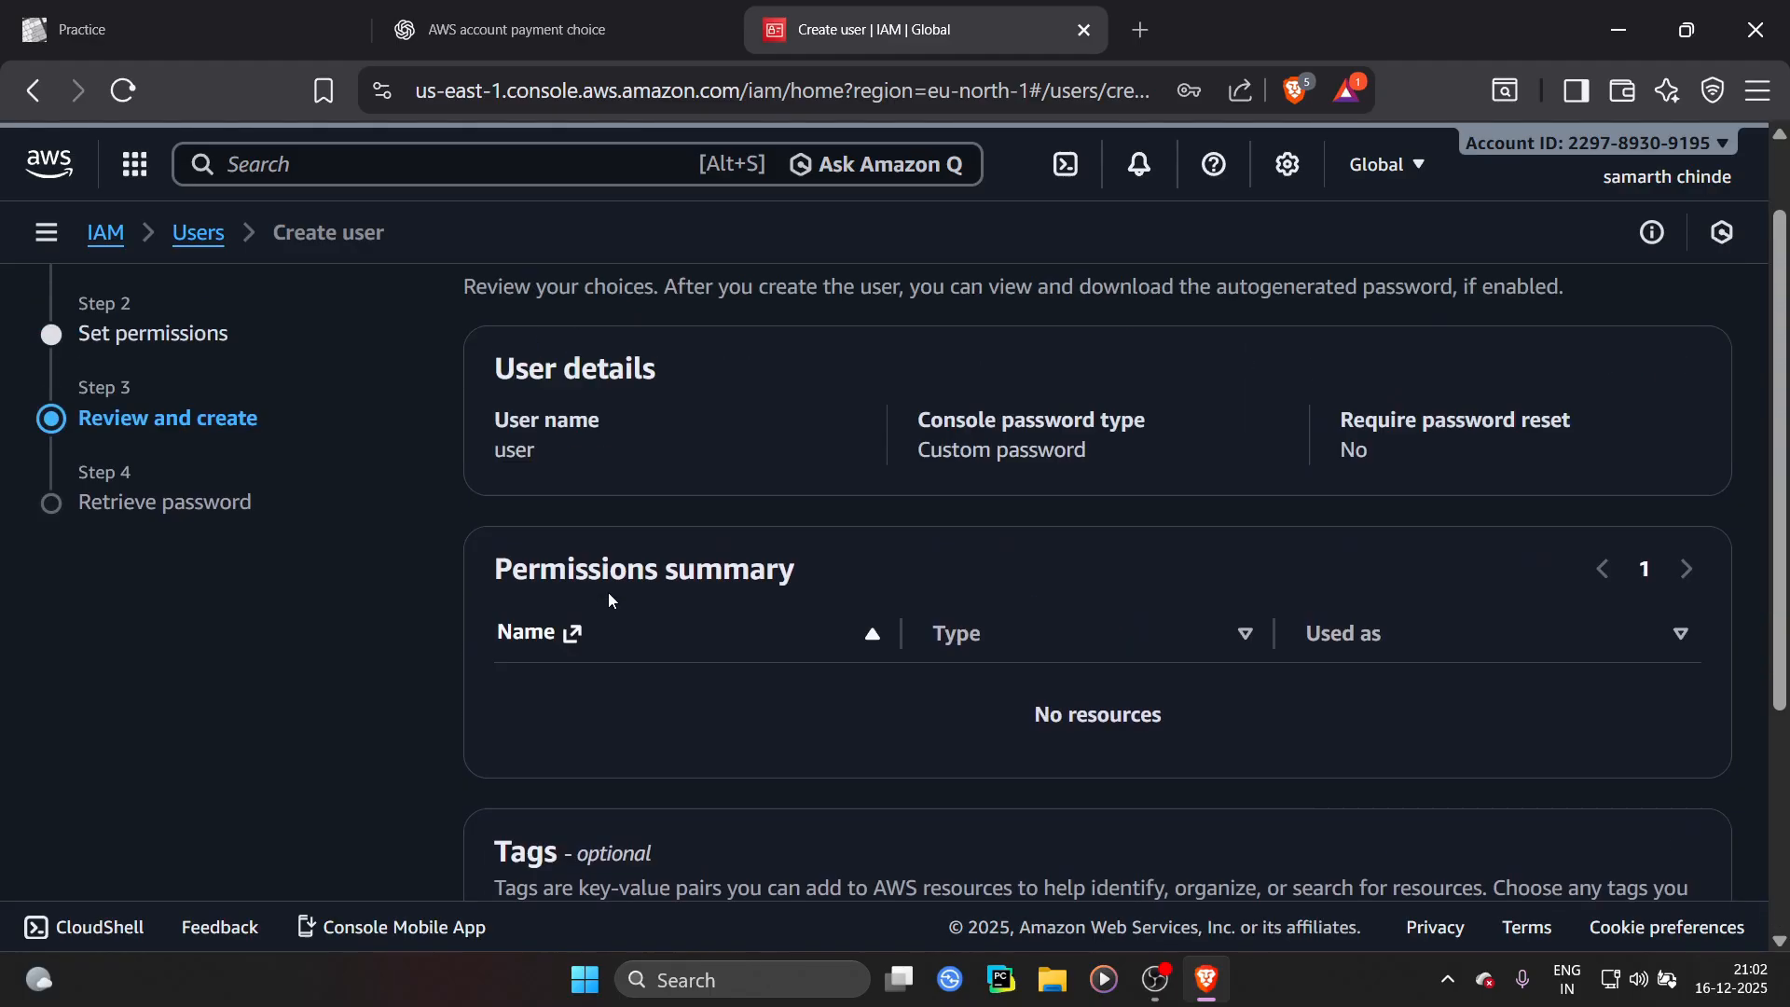
scroll(1012, 641, down, 4)
click(1662, 818)
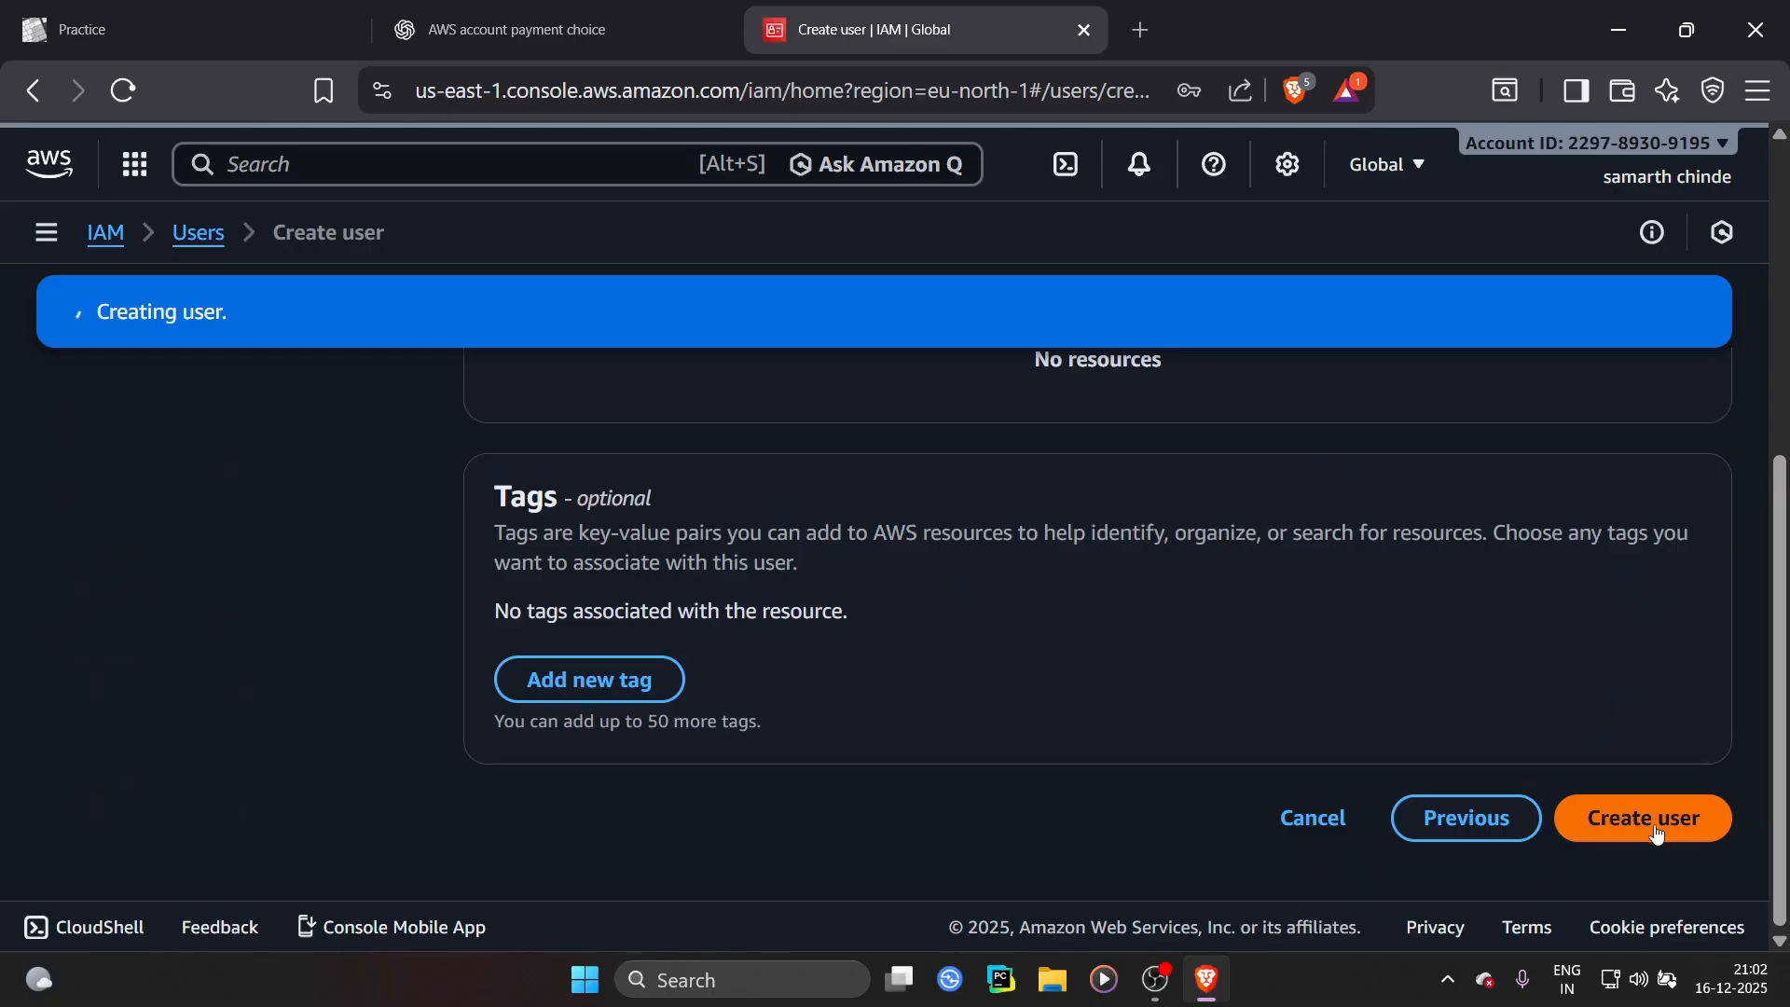
Copy the console sign-in URL from the new user's sign-in details
click(1694, 311)
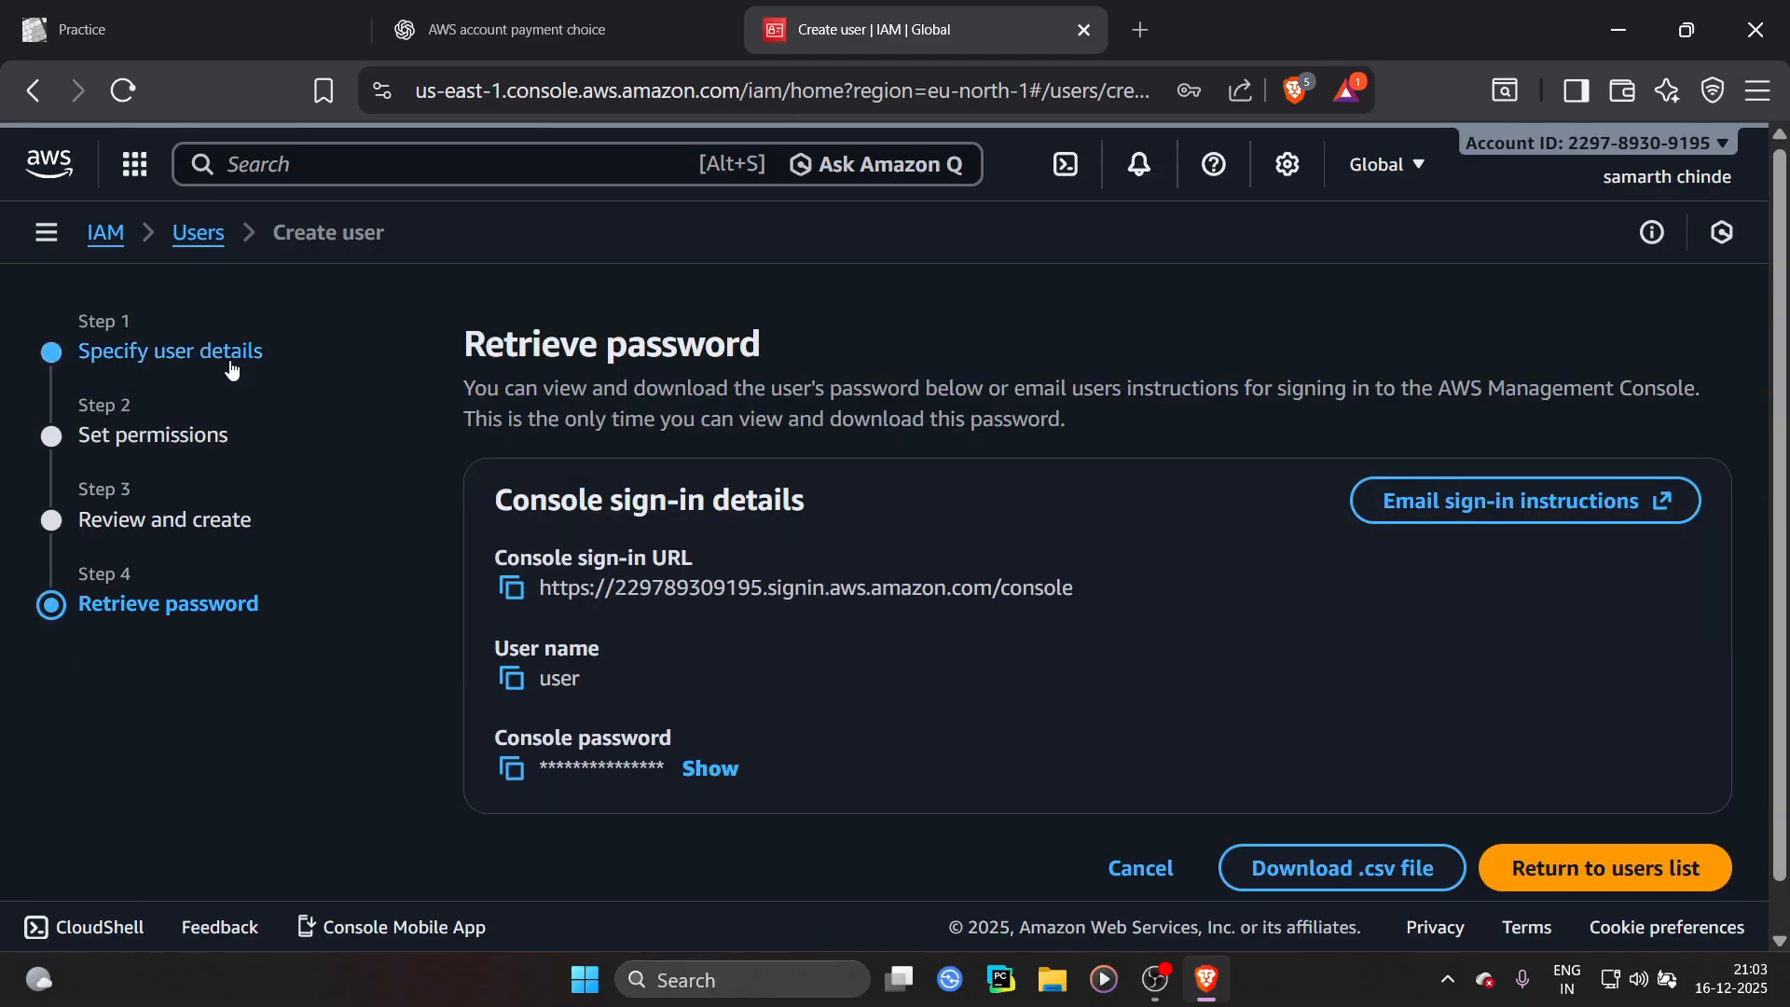
drag(496, 652, 724, 645)
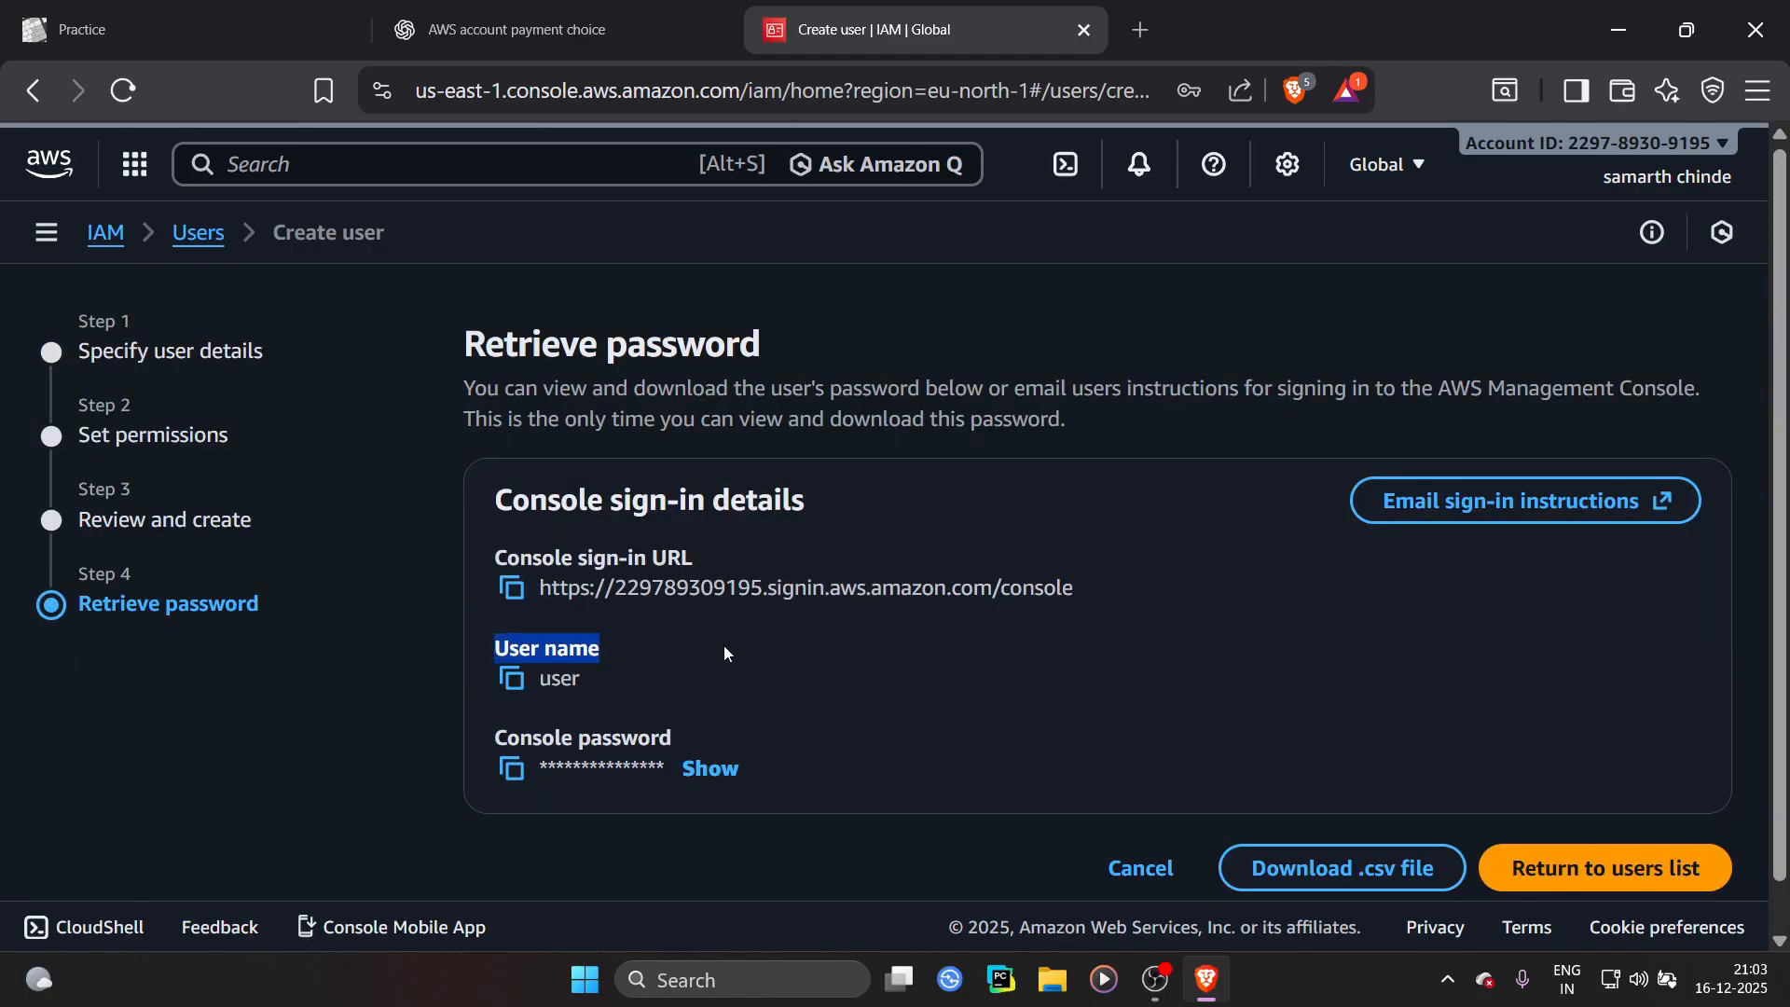
click(724, 645)
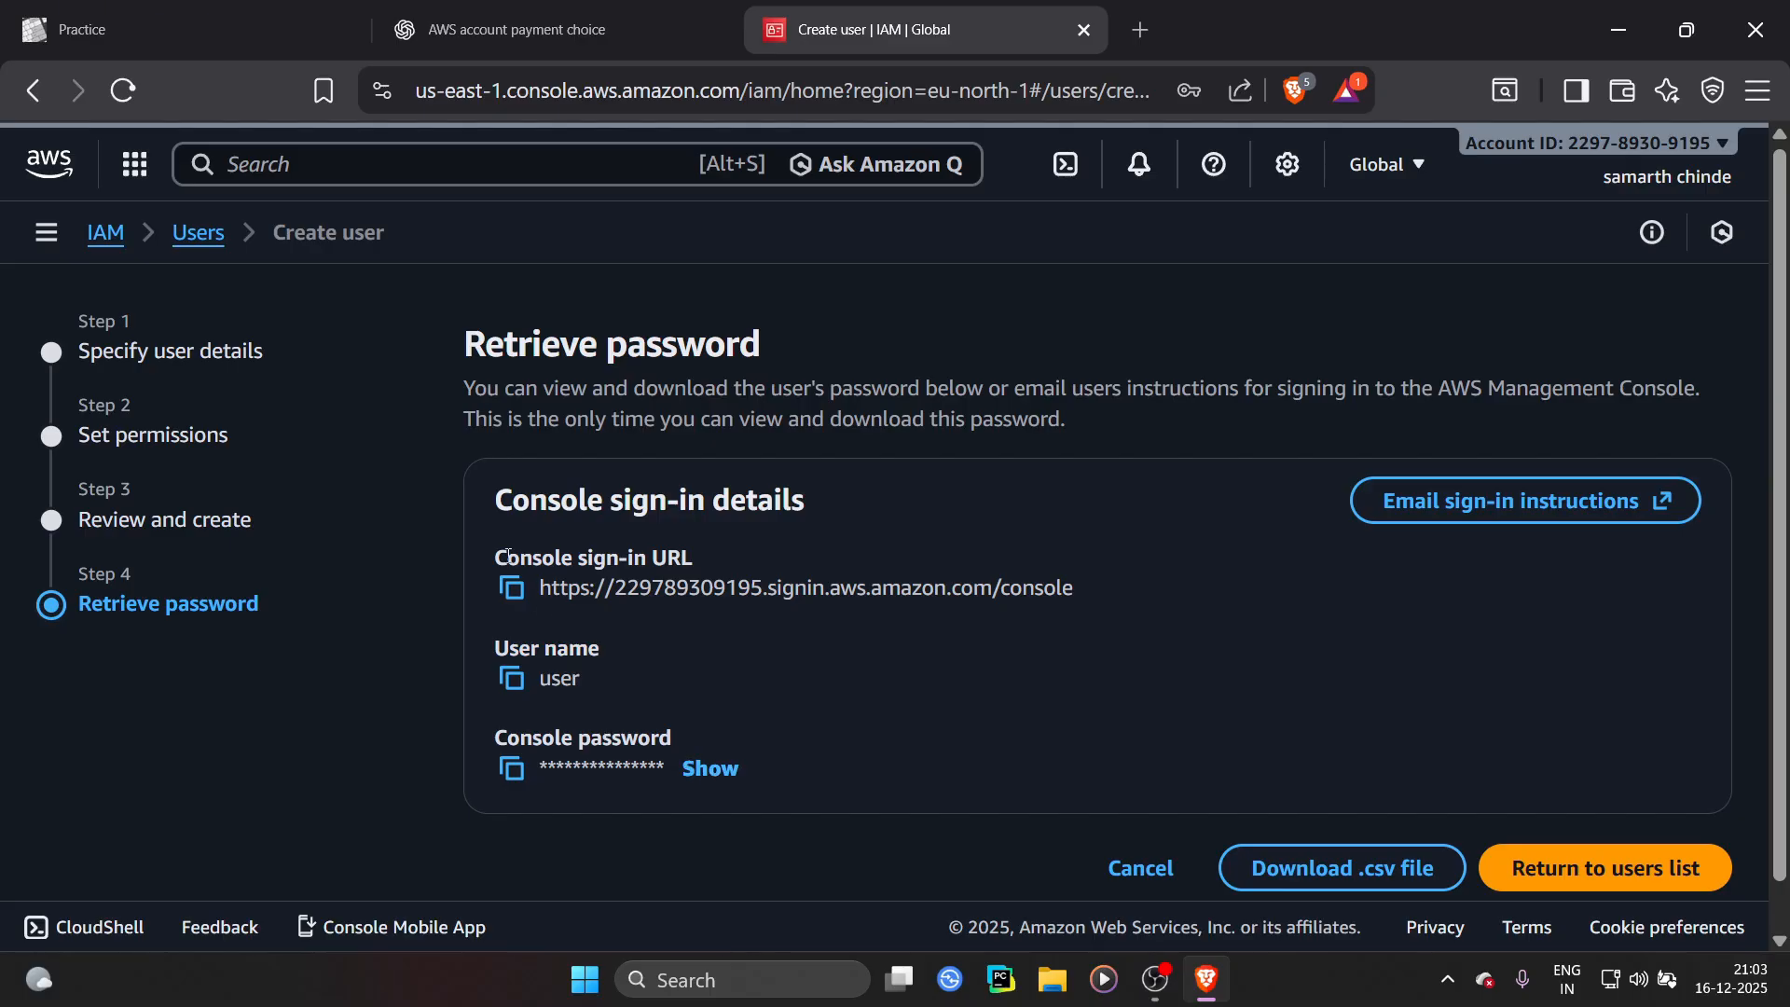
drag(495, 558, 779, 556)
click(780, 557)
click(515, 589)
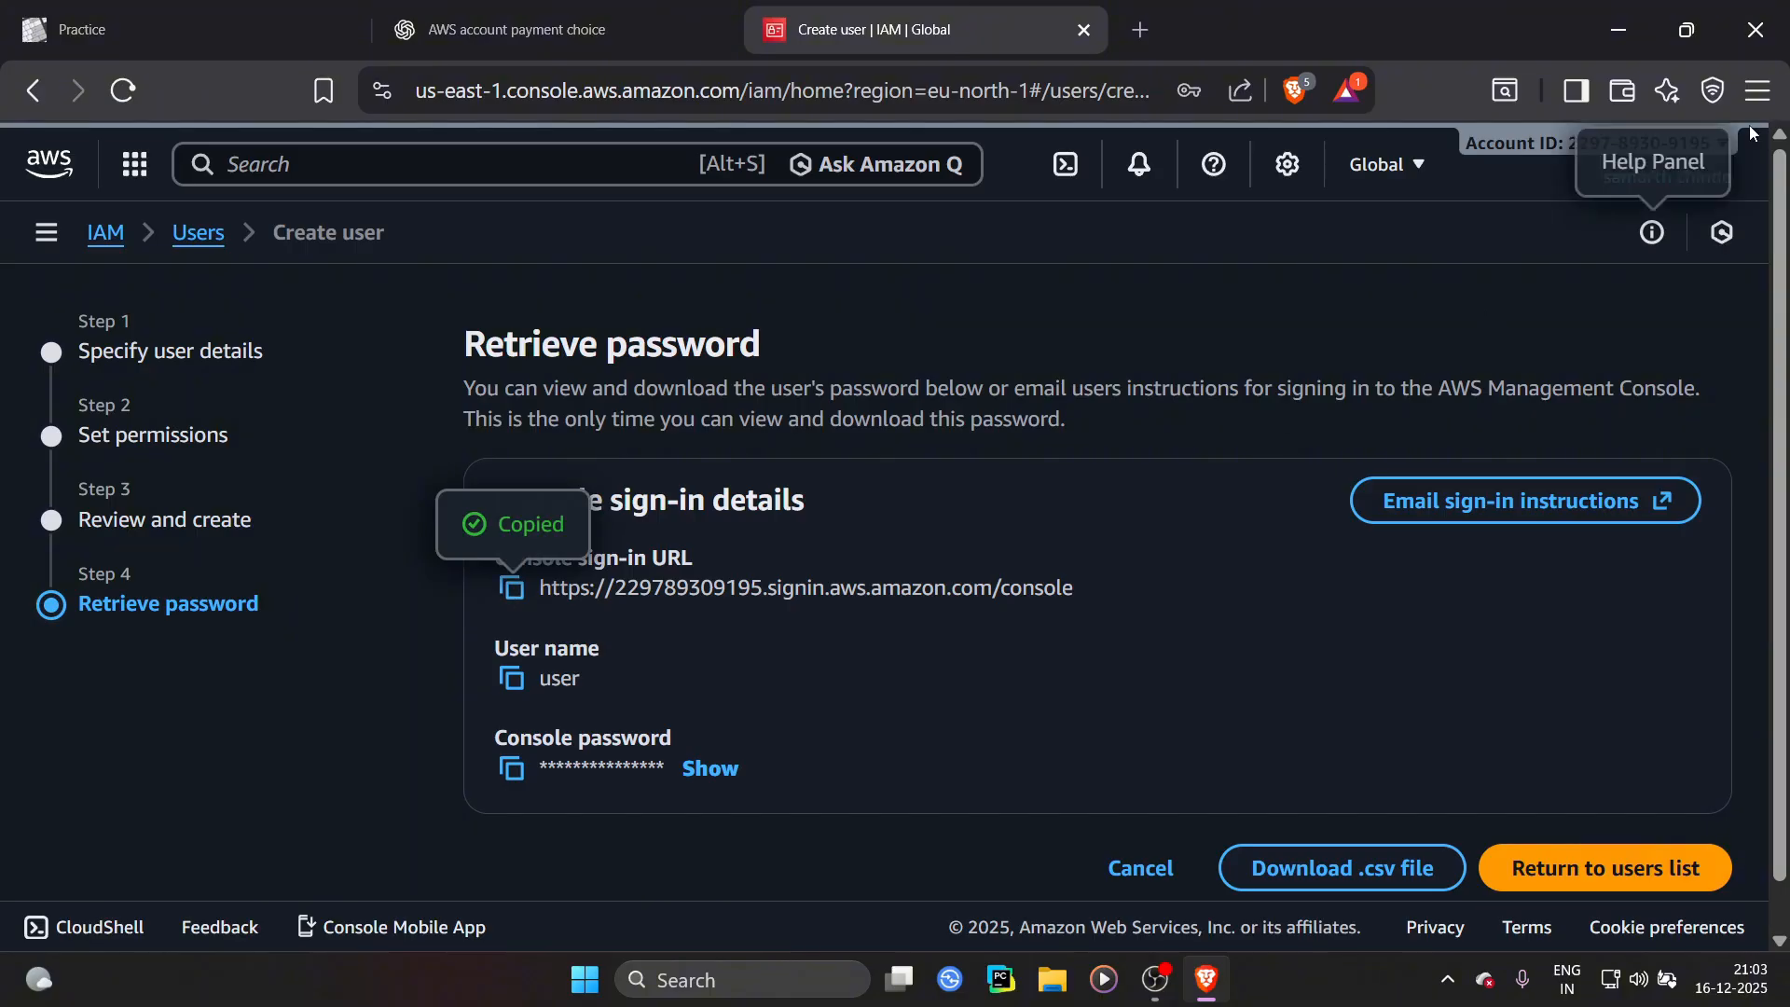
Open a new private browser window and load the copied sign-in URL
click(1758, 91)
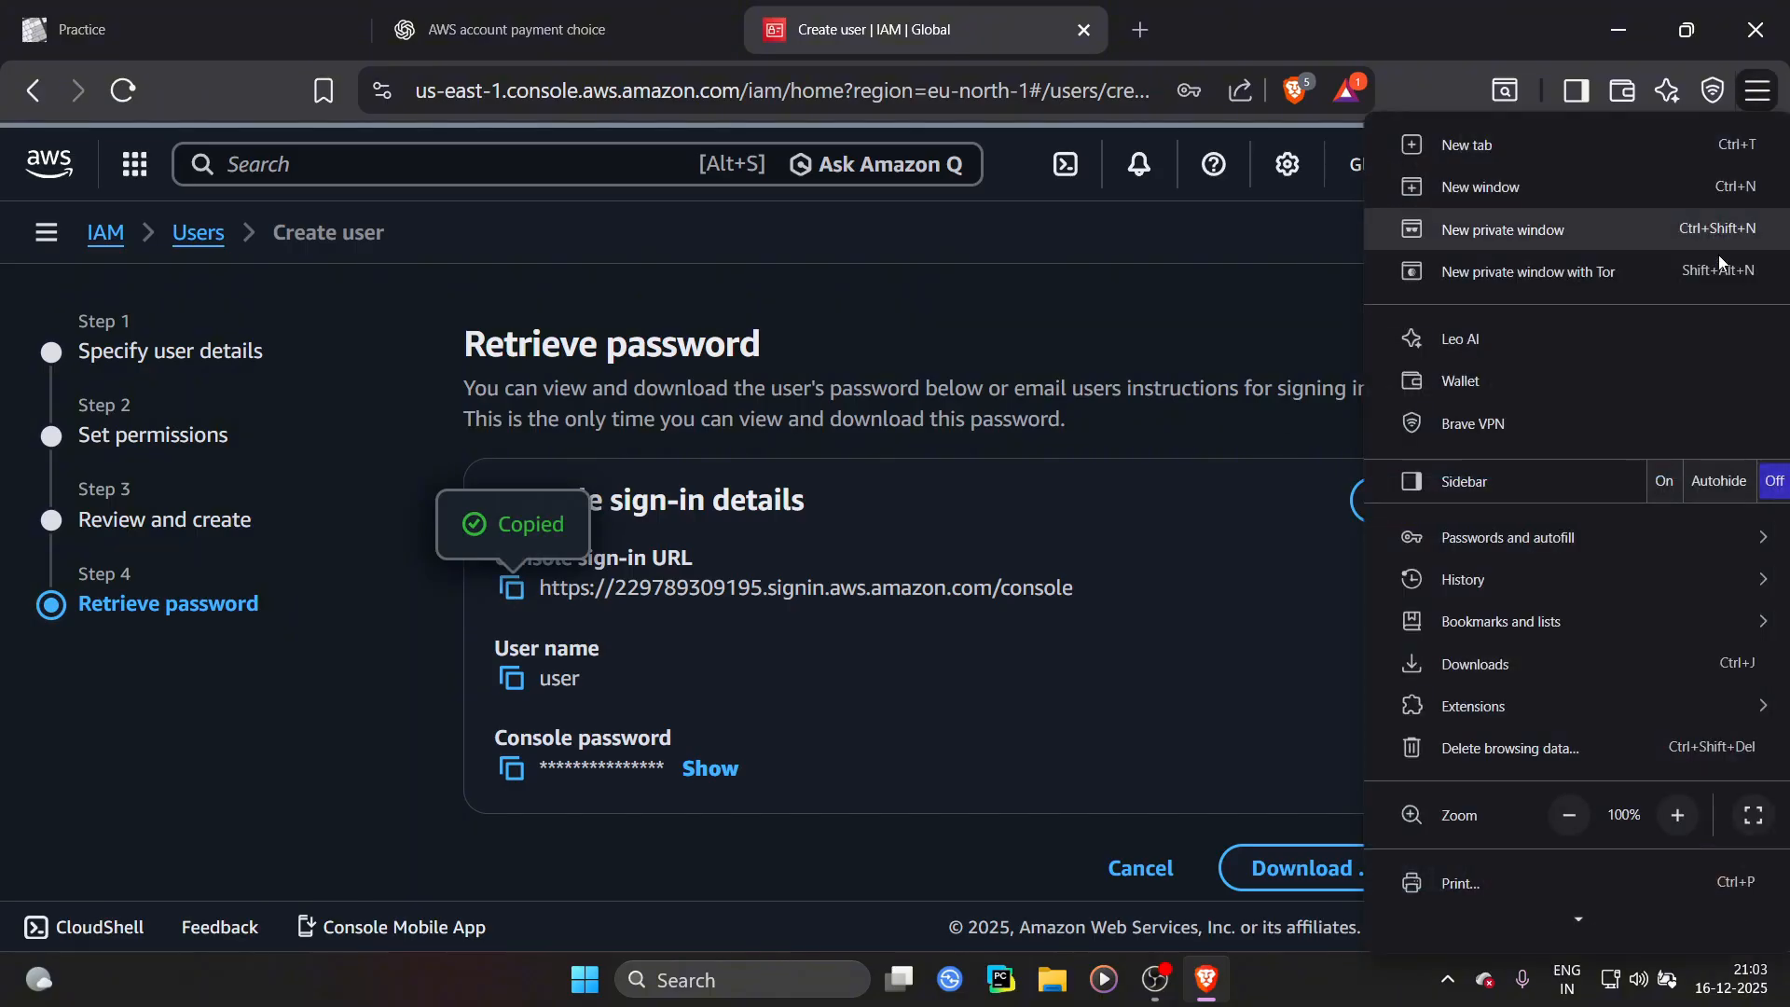
click(1536, 231)
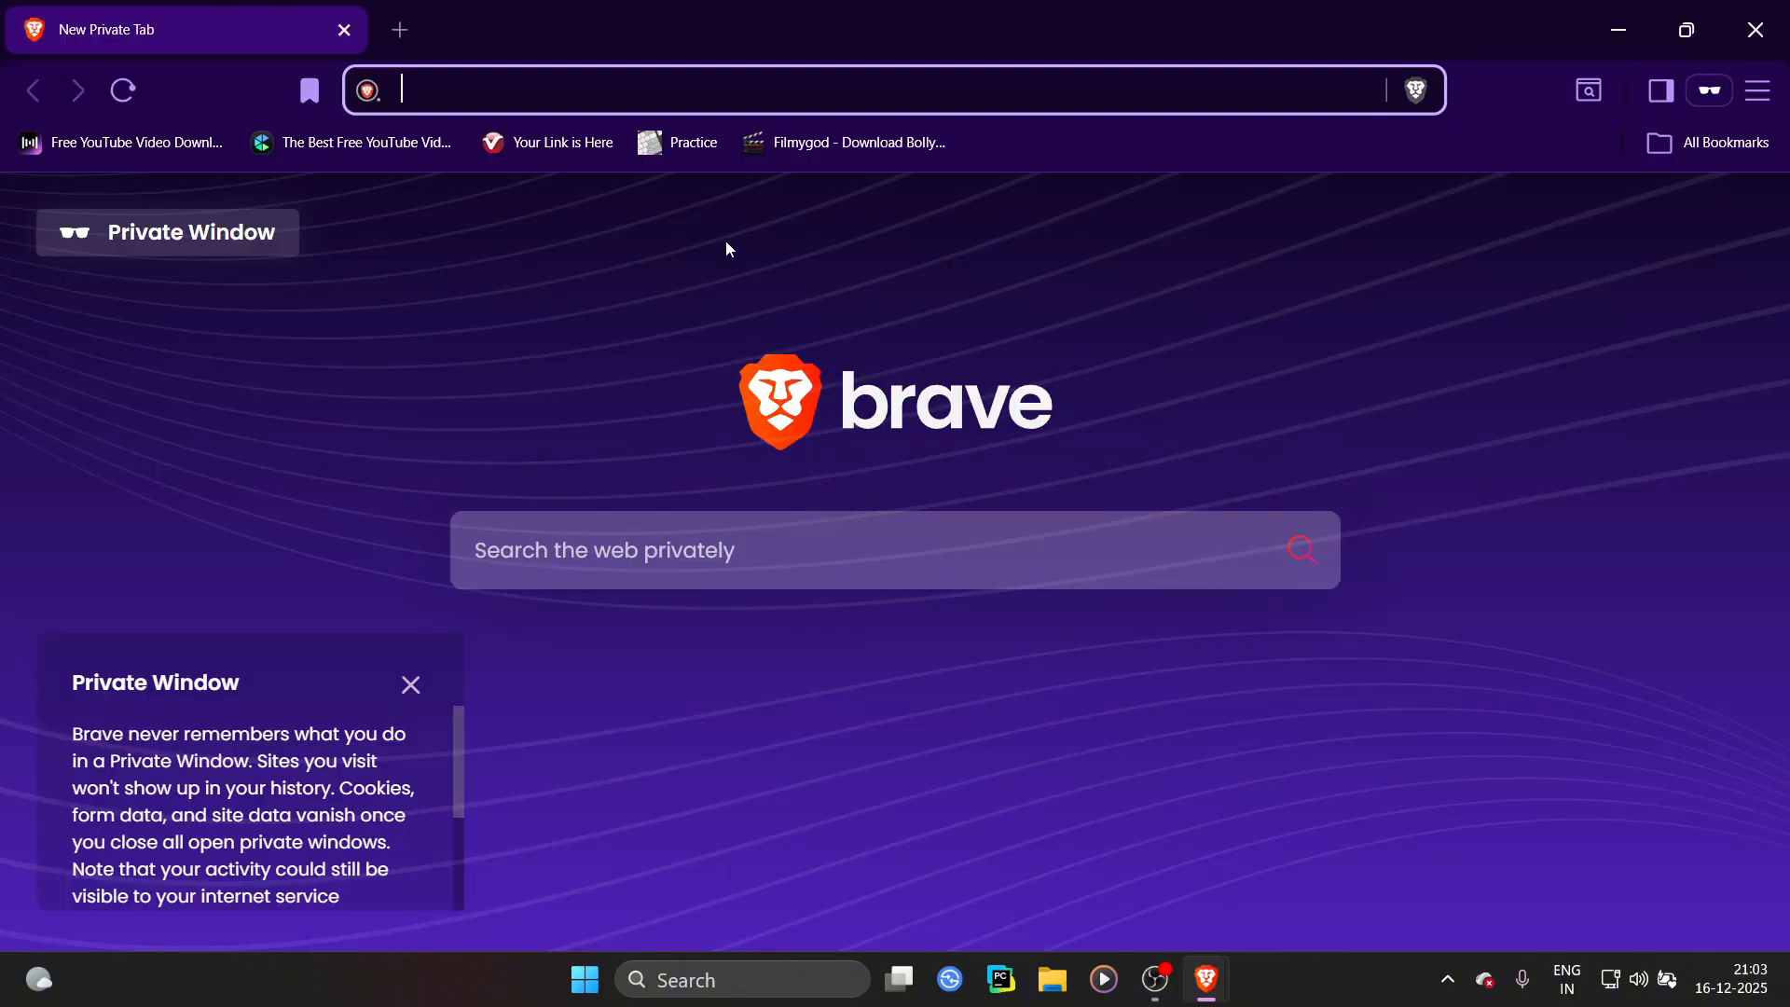
key(ctrl+v)
key(Return)
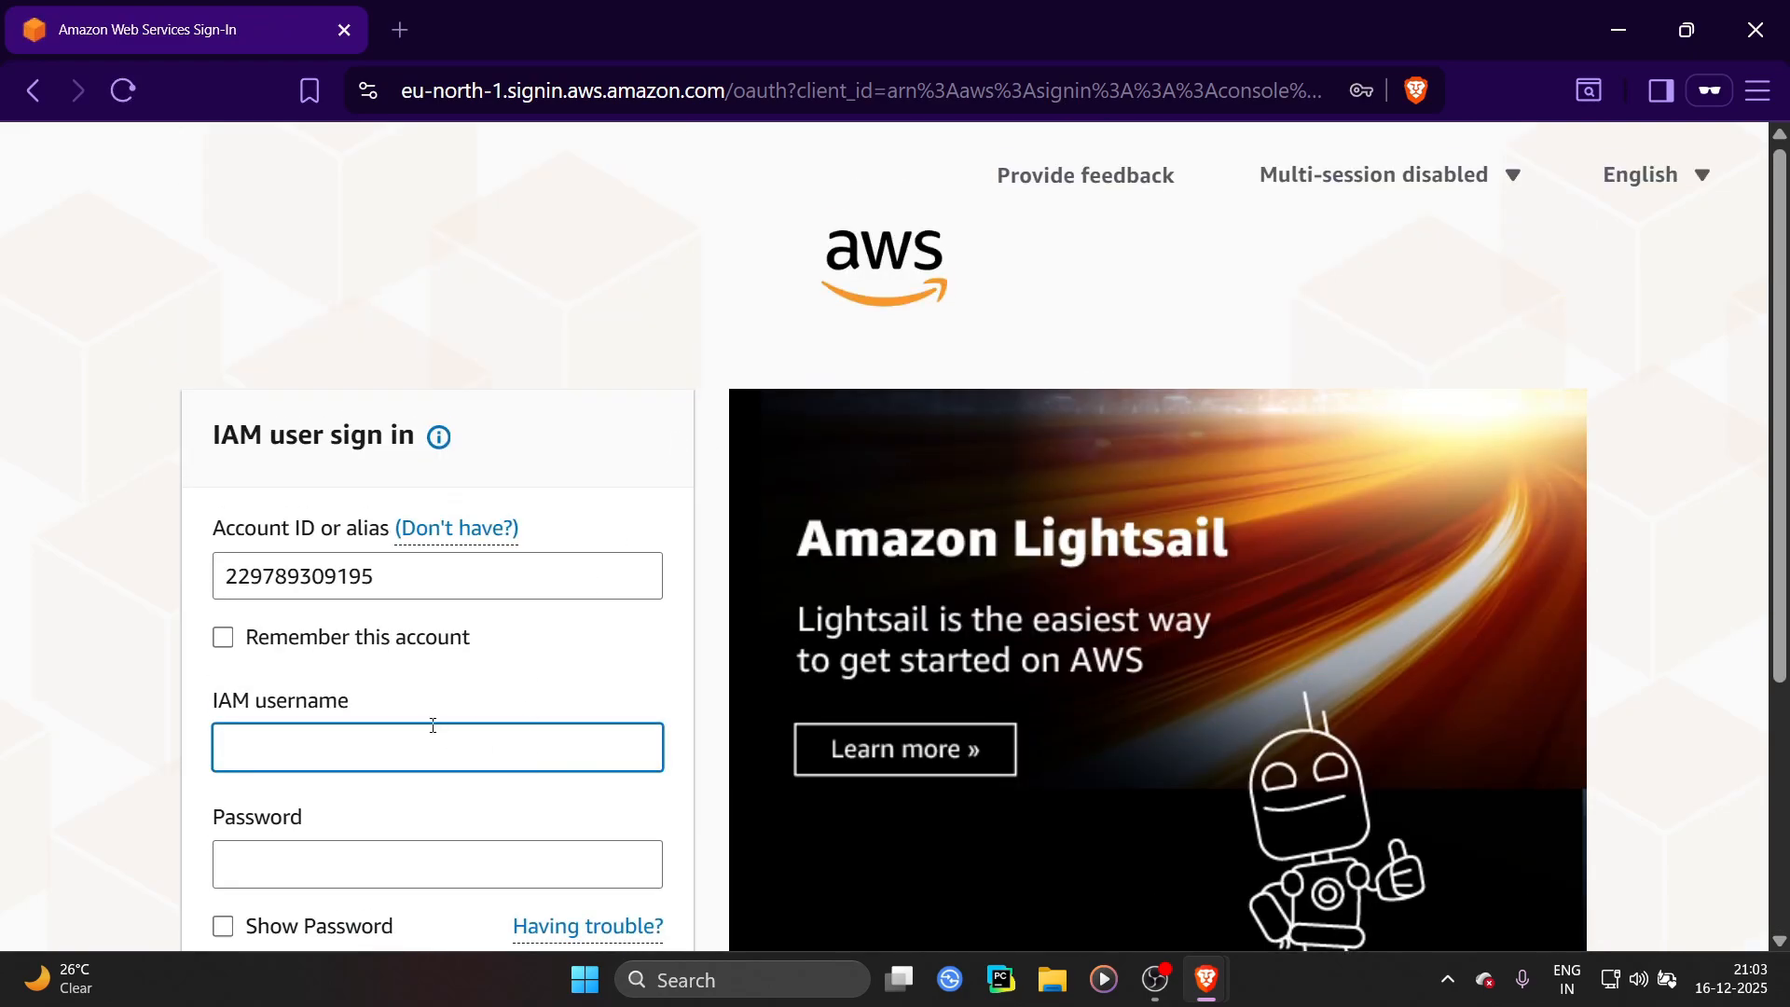
Enter user as the IAM username and fill the password field from a saved browser password
click(457, 739)
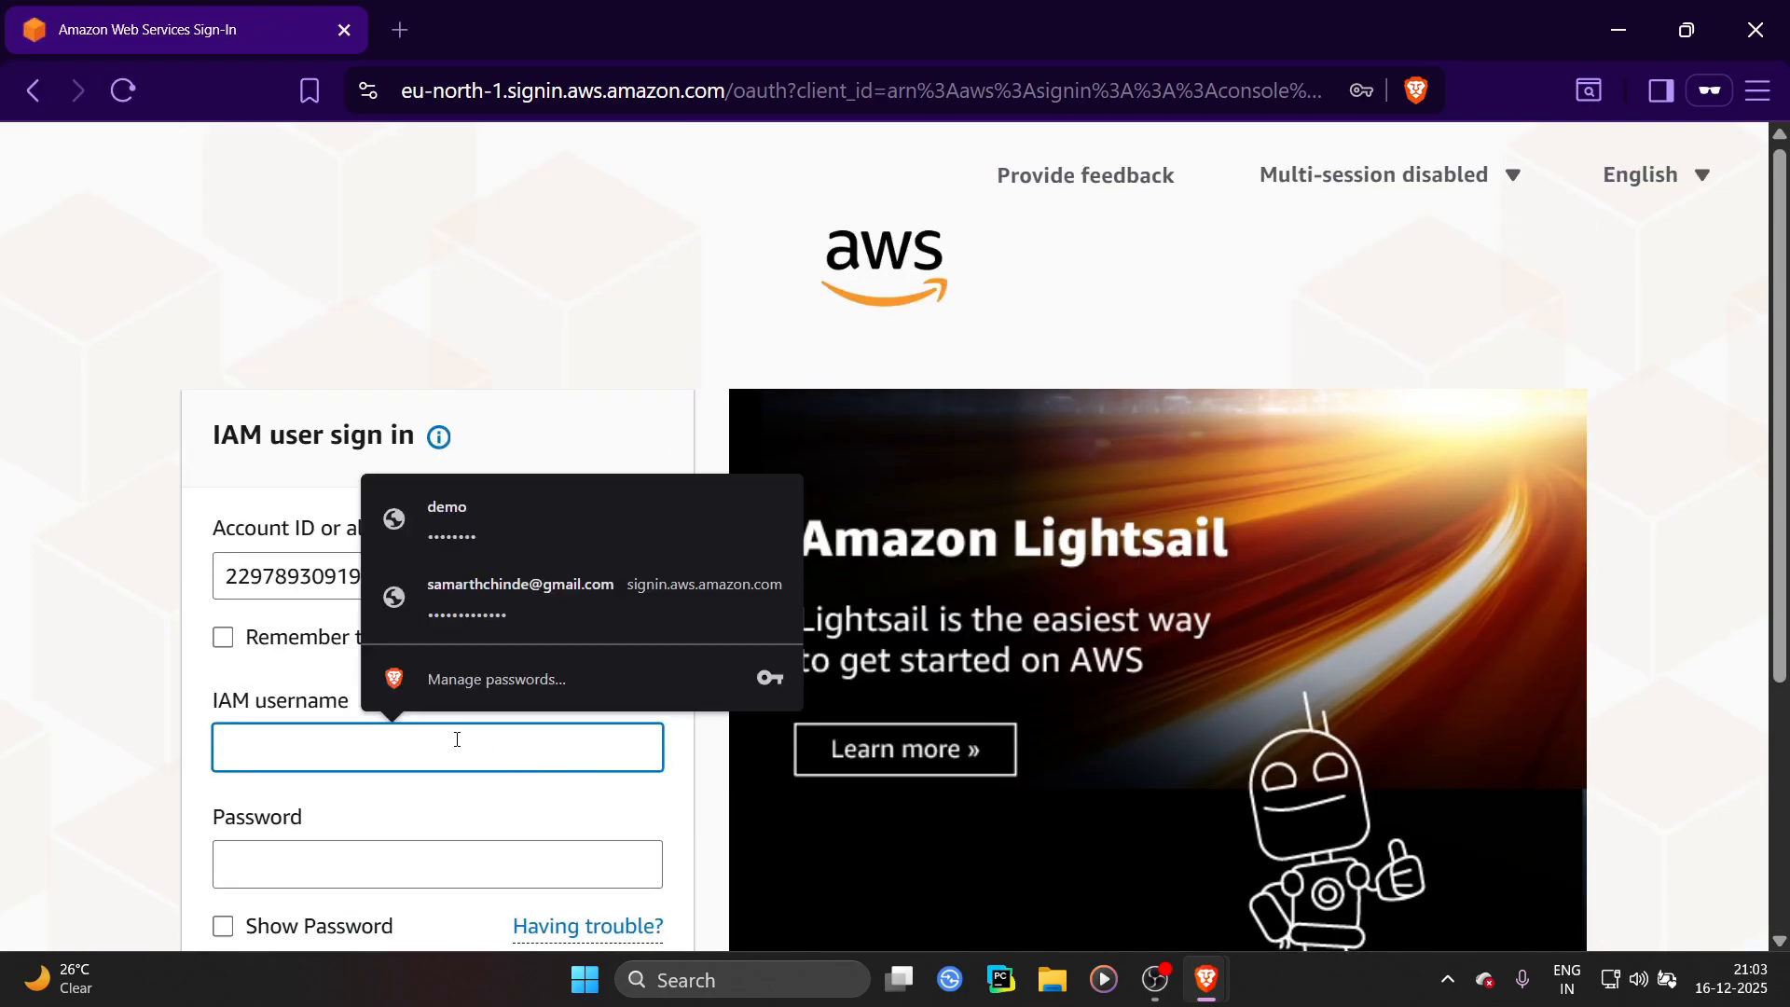
text(user)
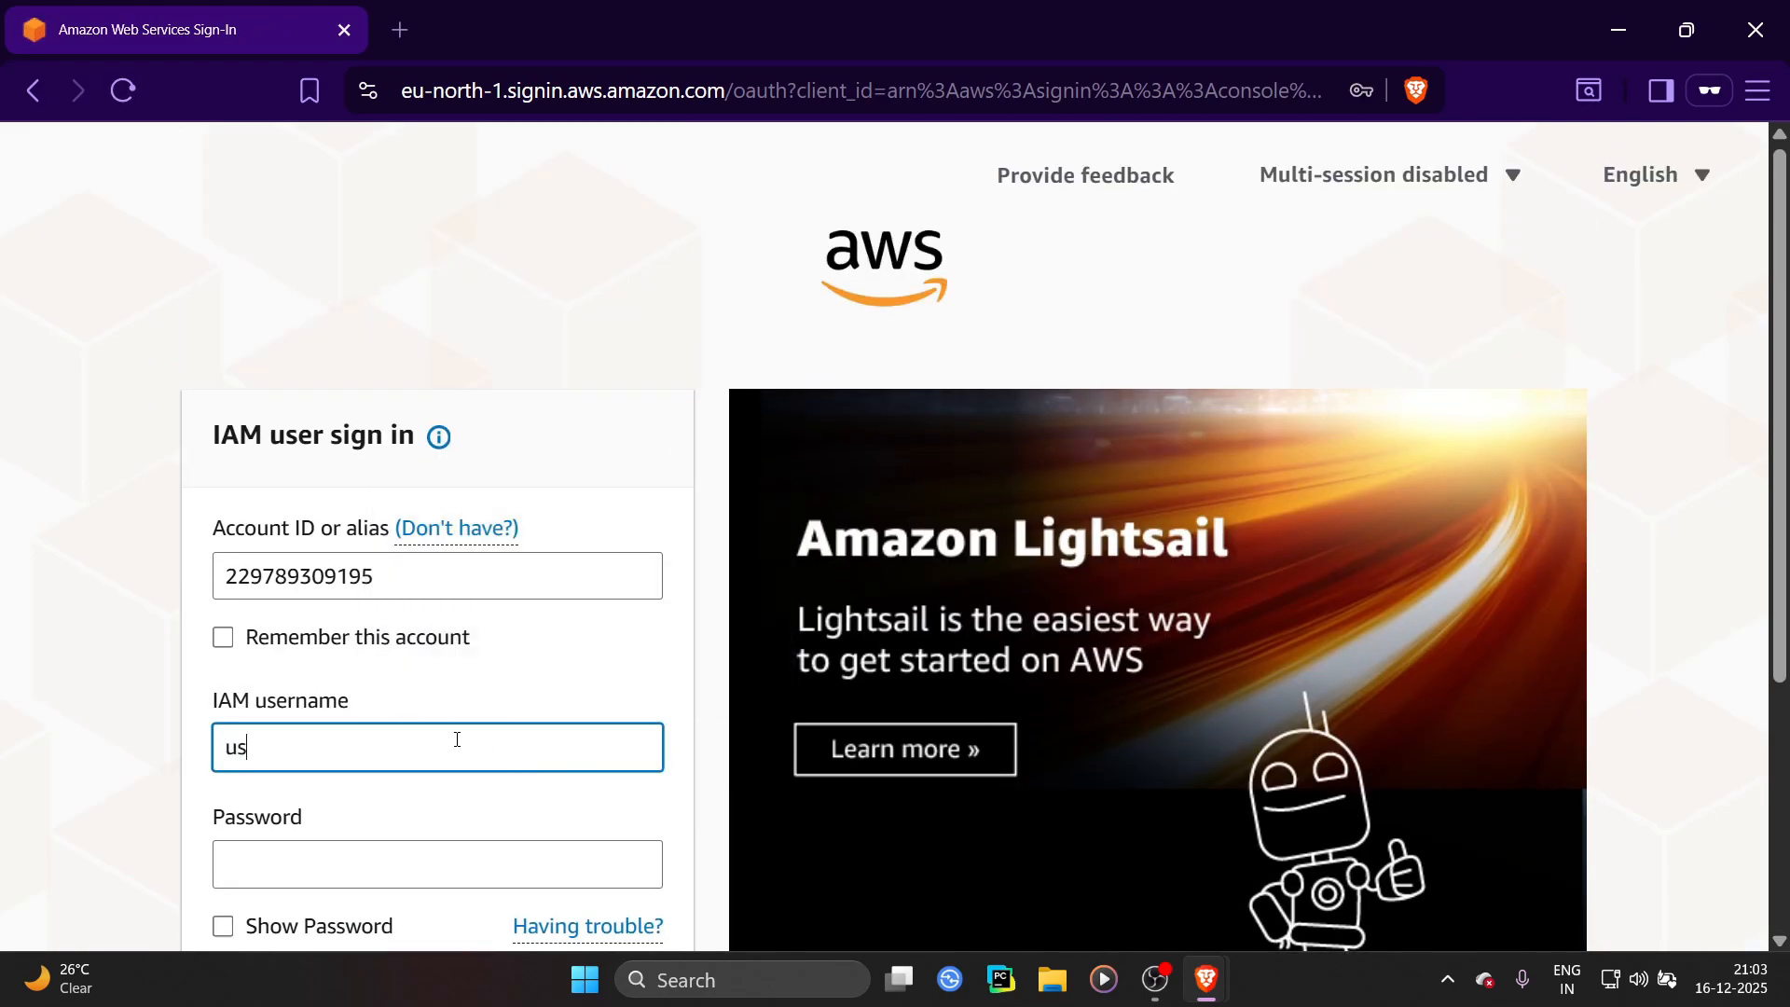
click(379, 874)
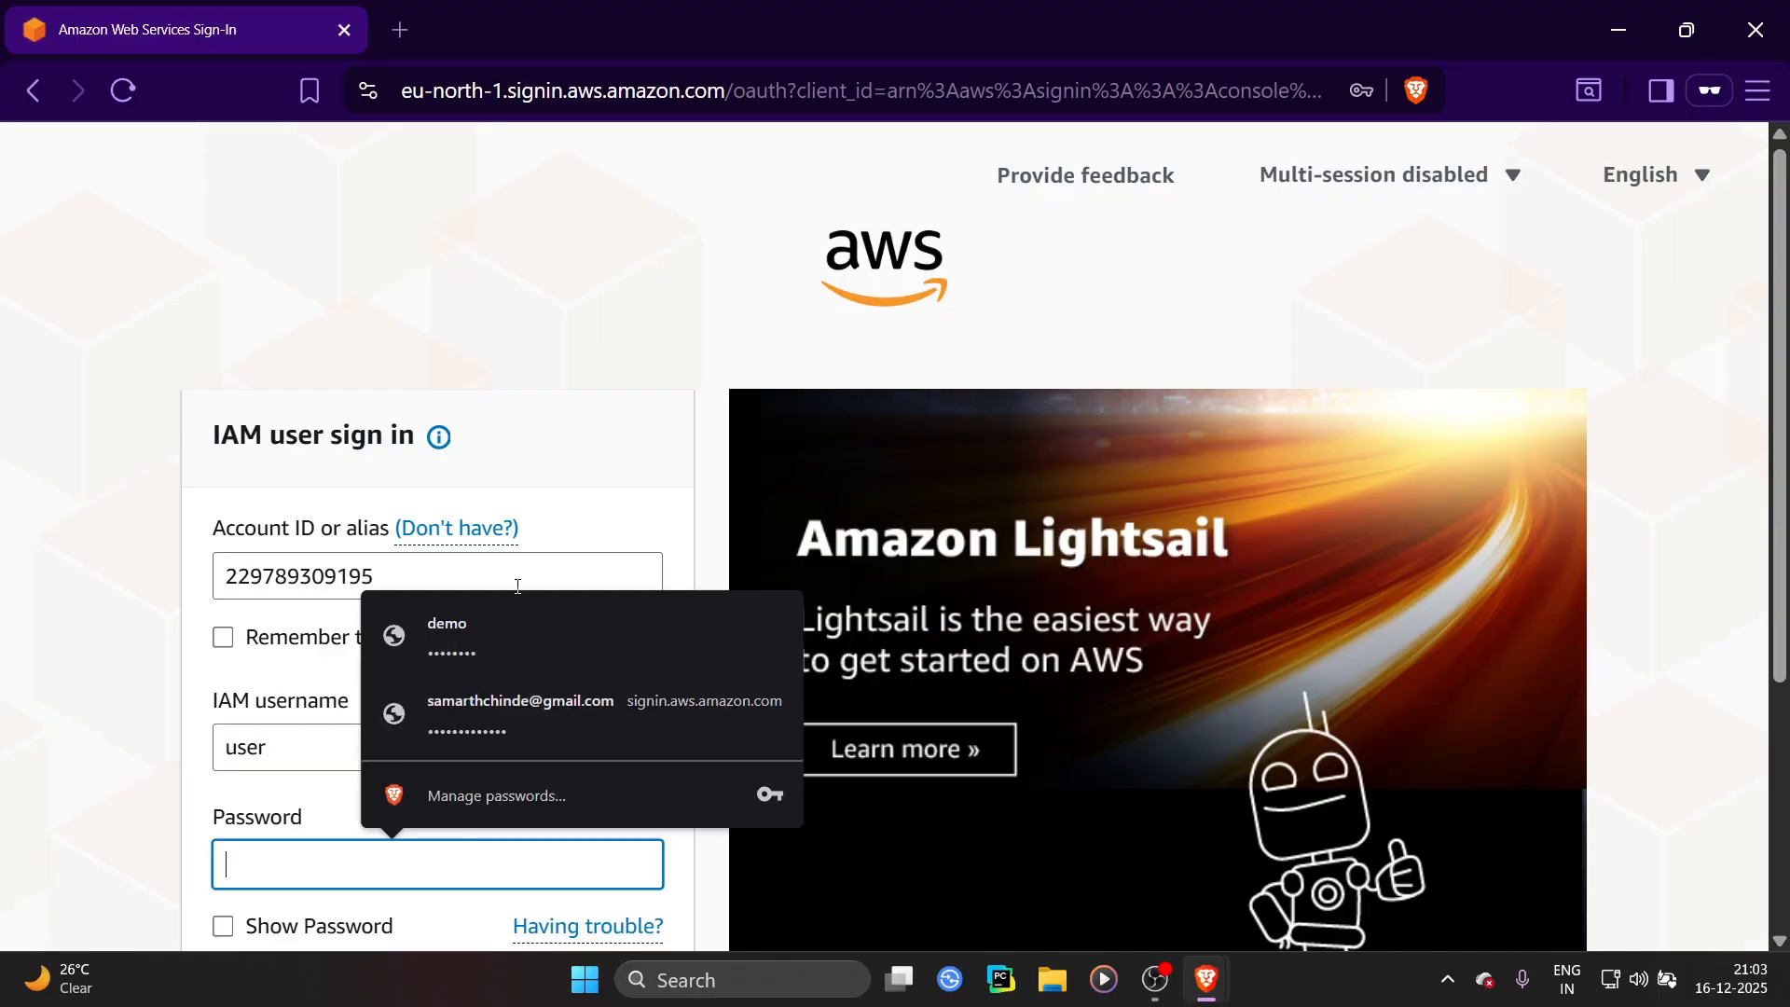
click(463, 647)
Sign in to the console as the IAM user
key(alt+Tab)
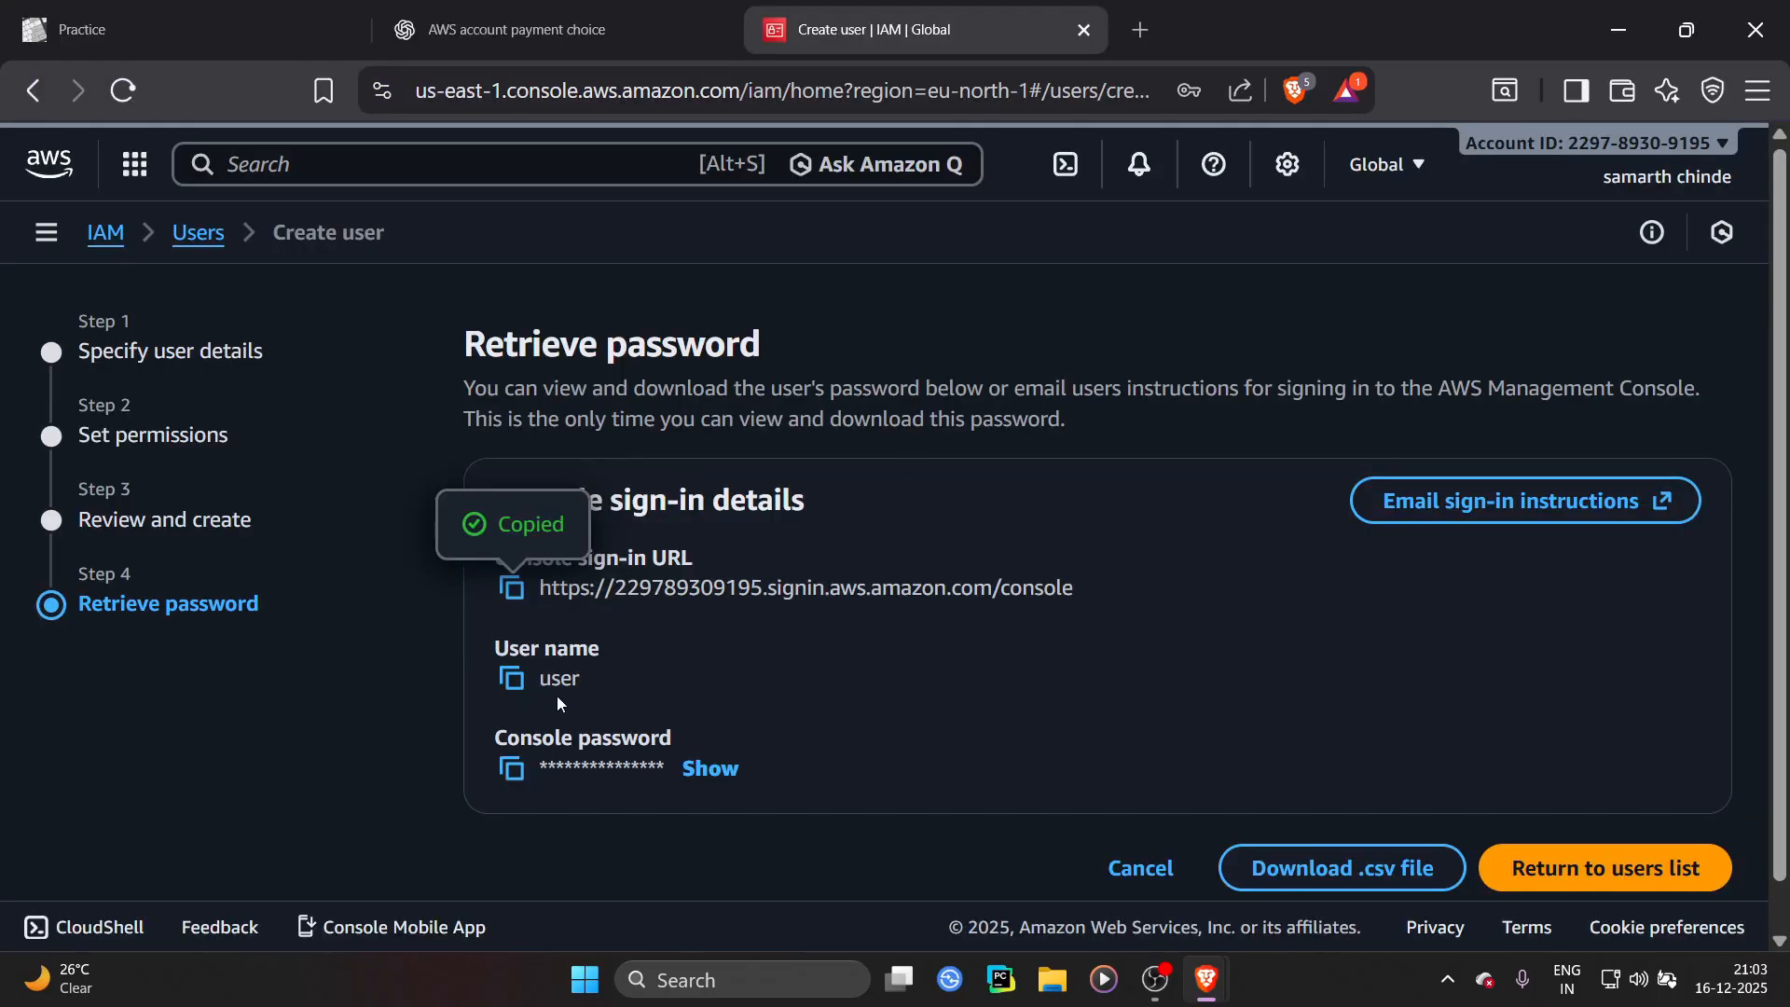
key(alt+Tab)
scroll(435, 615, down, 4)
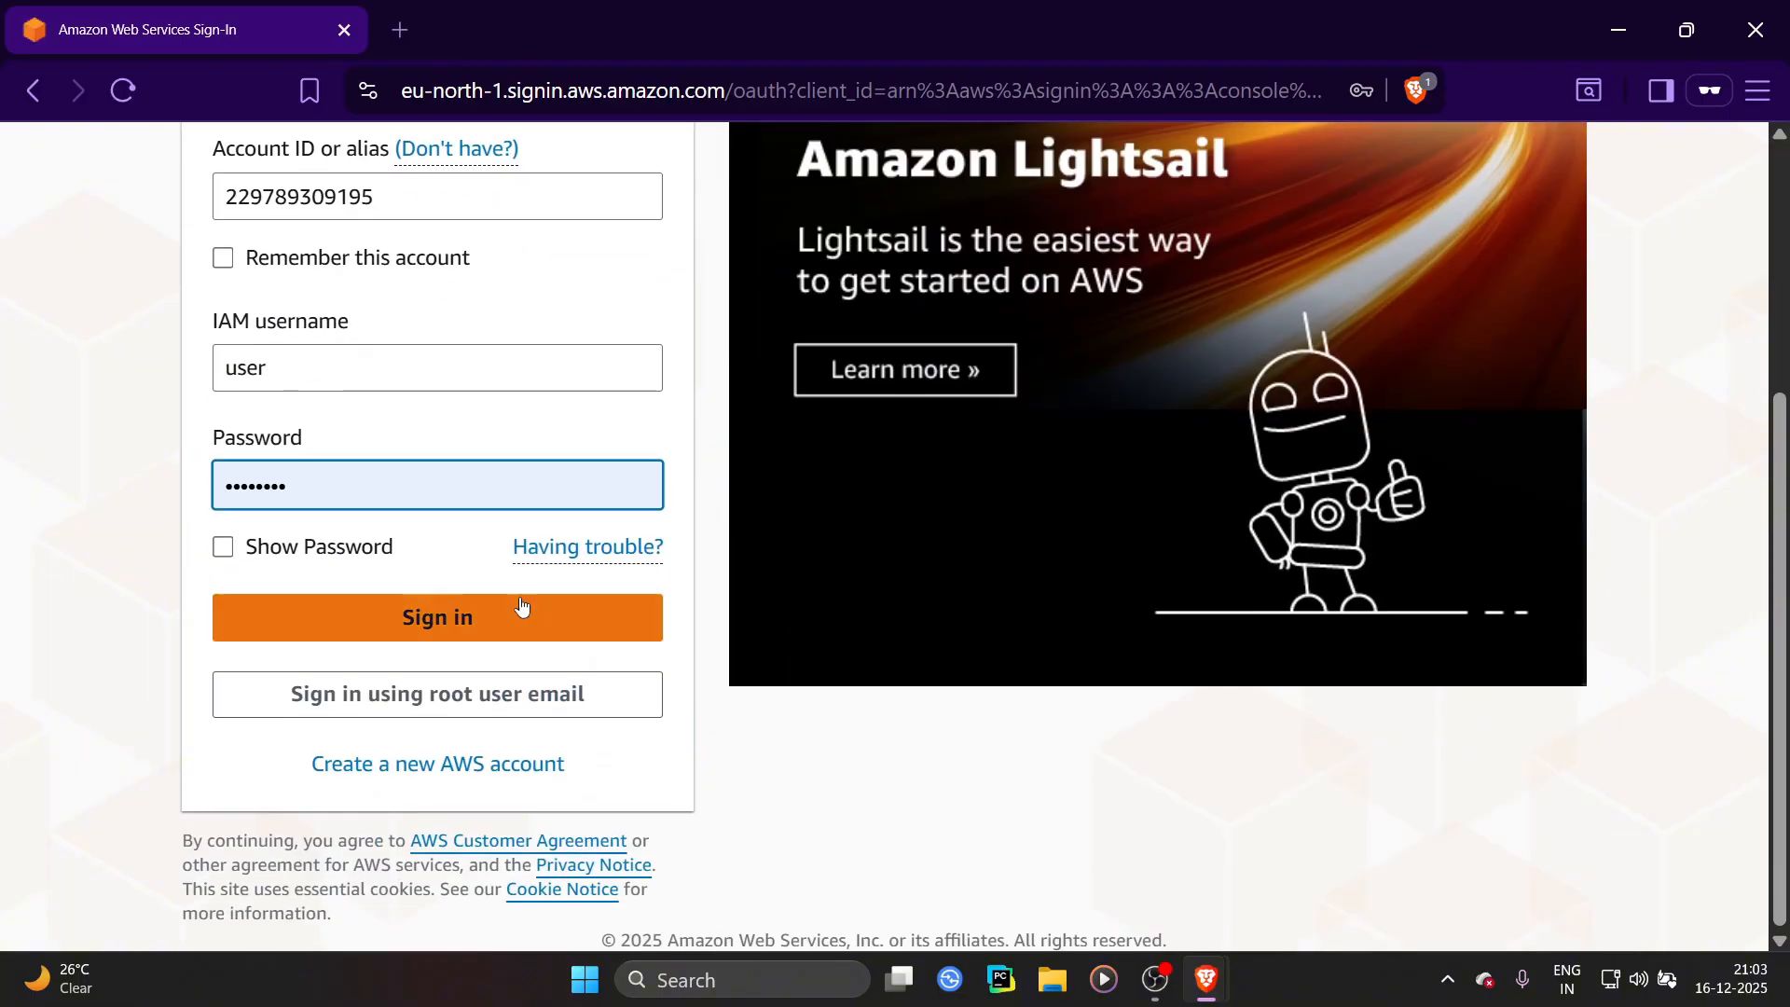
click(434, 616)
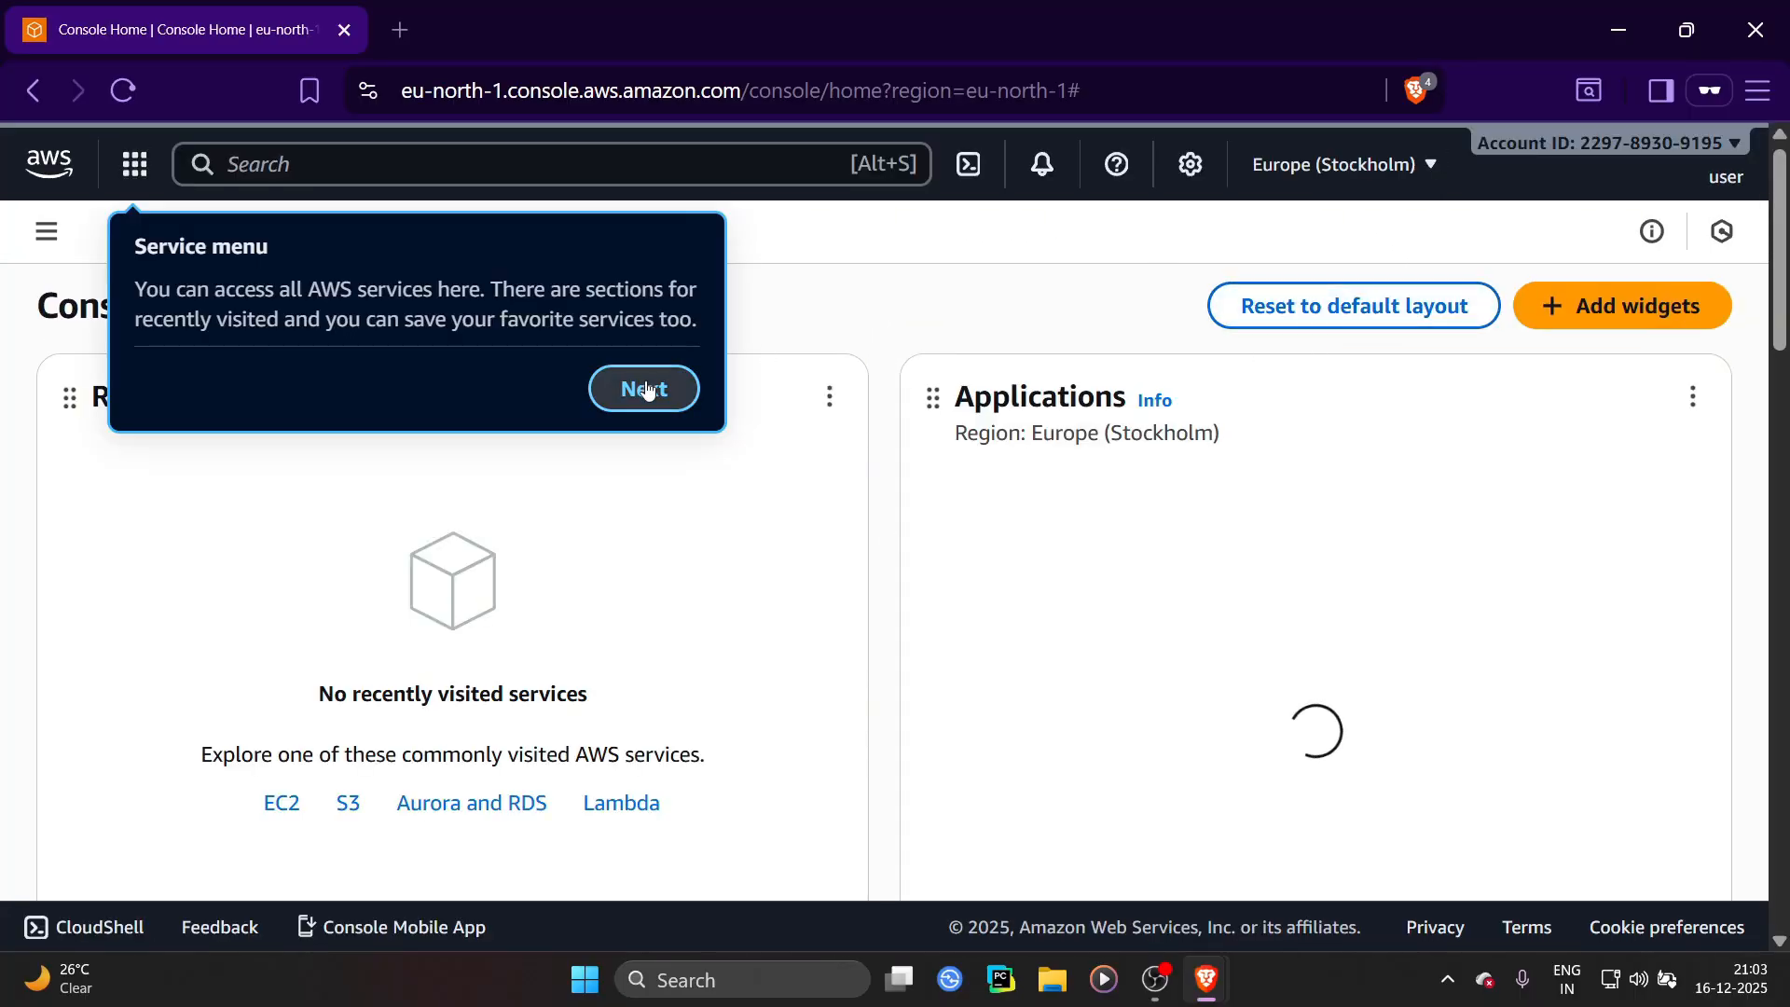
Dismiss the console tour pop-ups and review the IAM user's account menu and Console Home widgets
click(643, 388)
click(712, 442)
click(1660, 398)
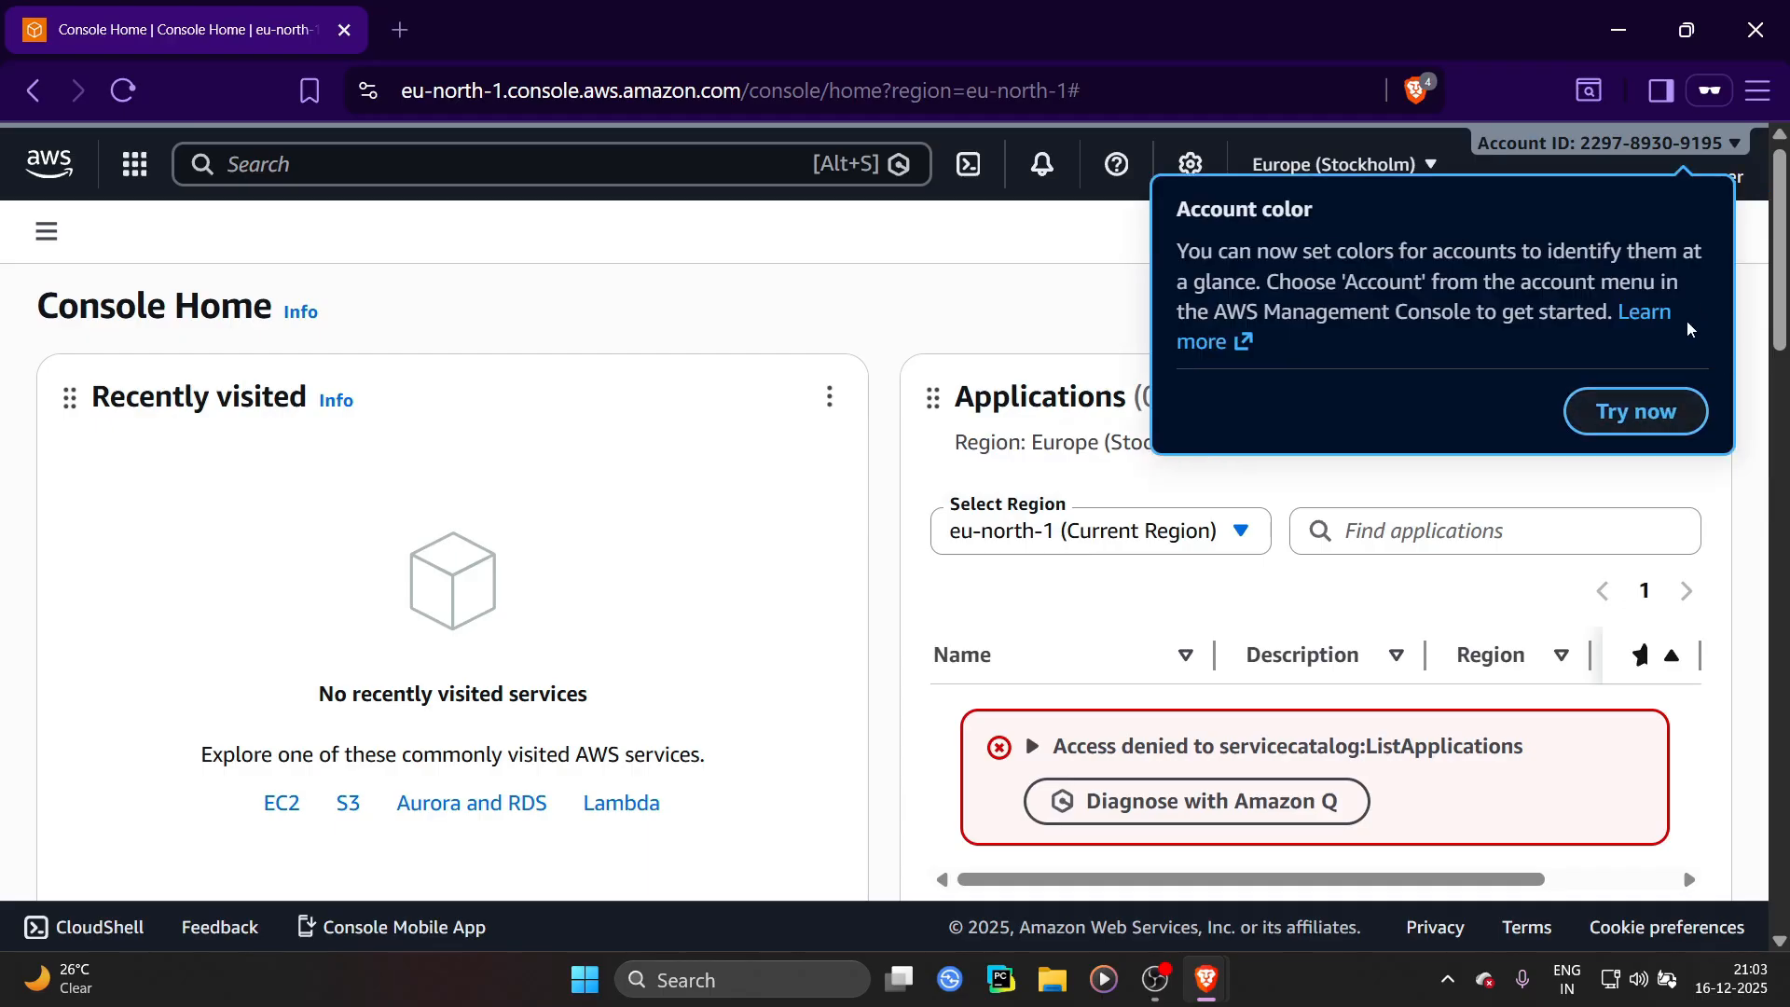
click(841, 326)
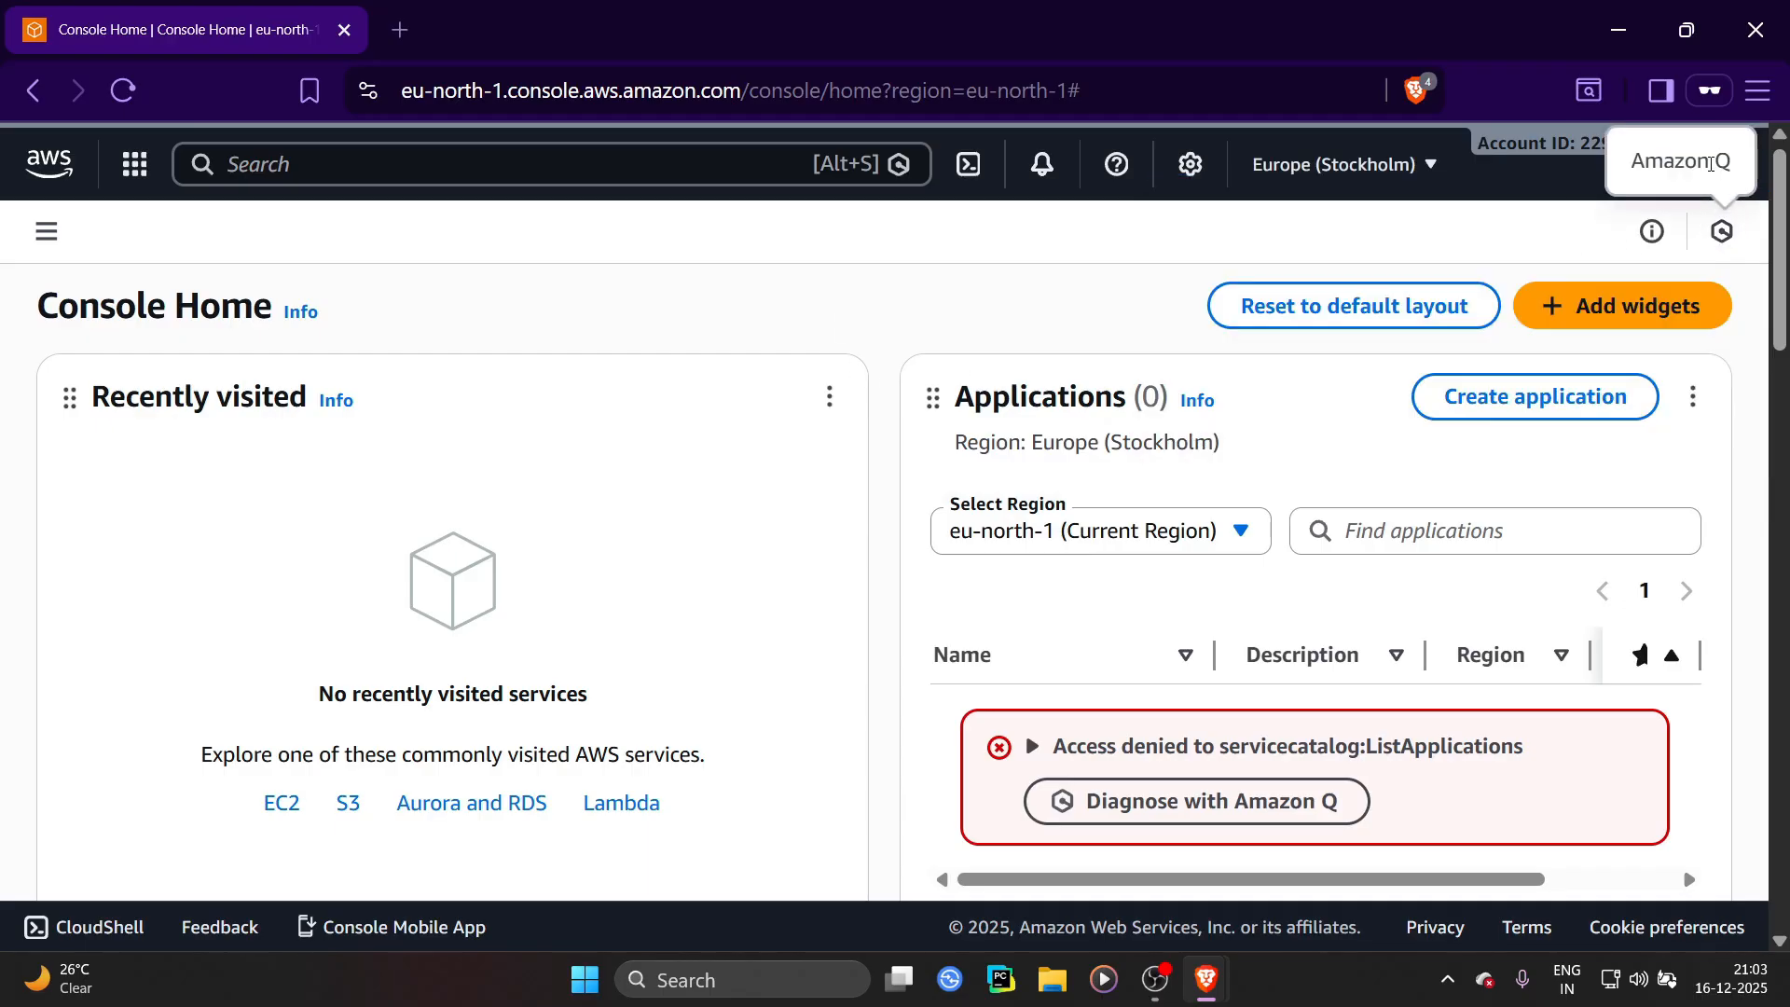
click(1724, 179)
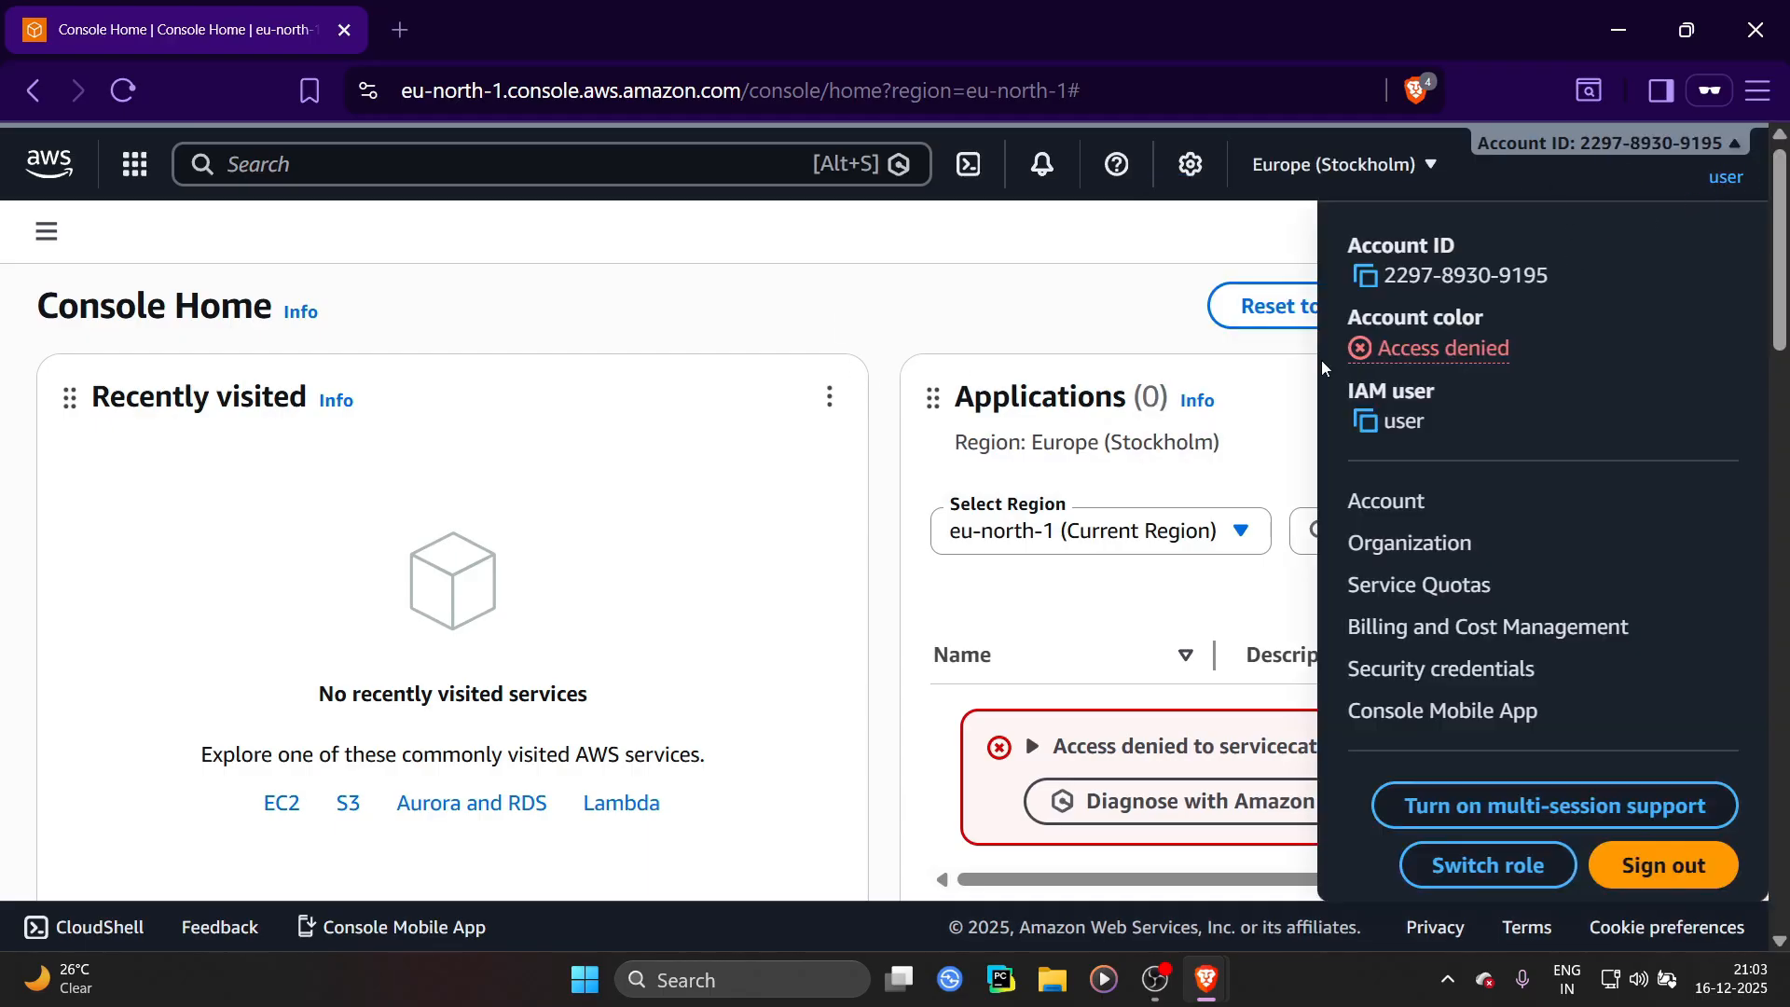
click(835, 292)
scroll(1143, 411, down, 8)
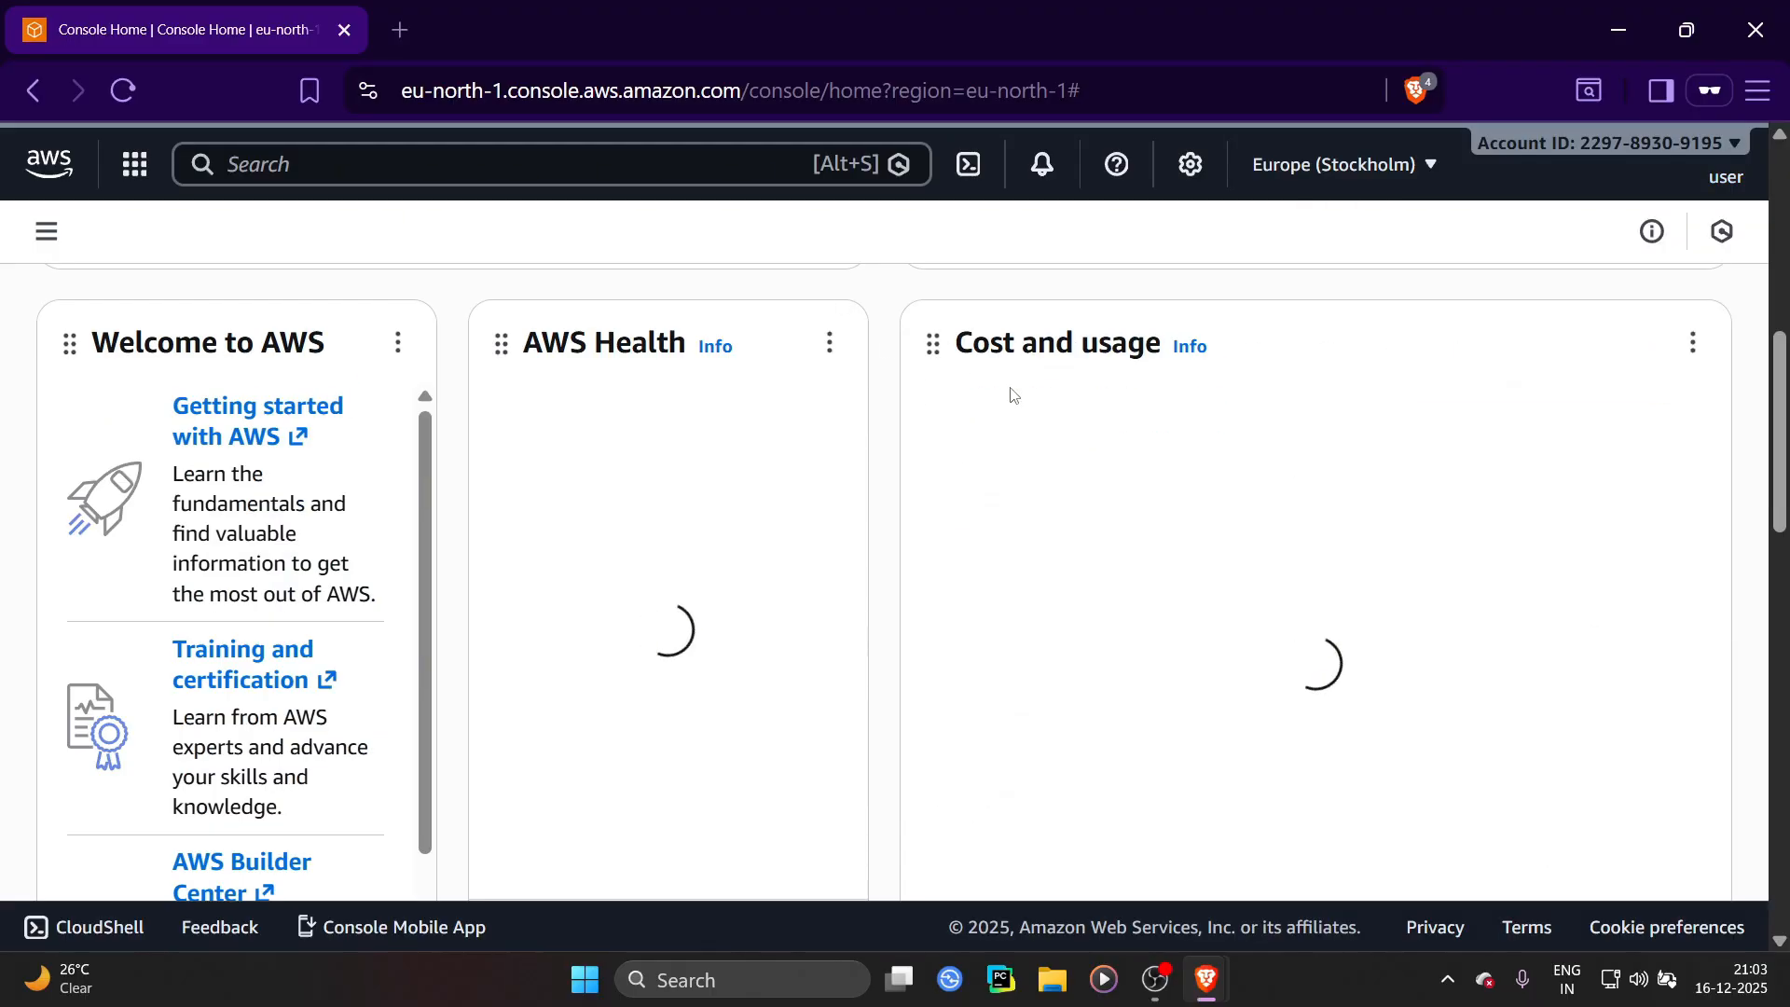
scroll(1311, 378, up, 3)
scroll(1305, 379, up, 4)
scroll(1295, 387, down, 7)
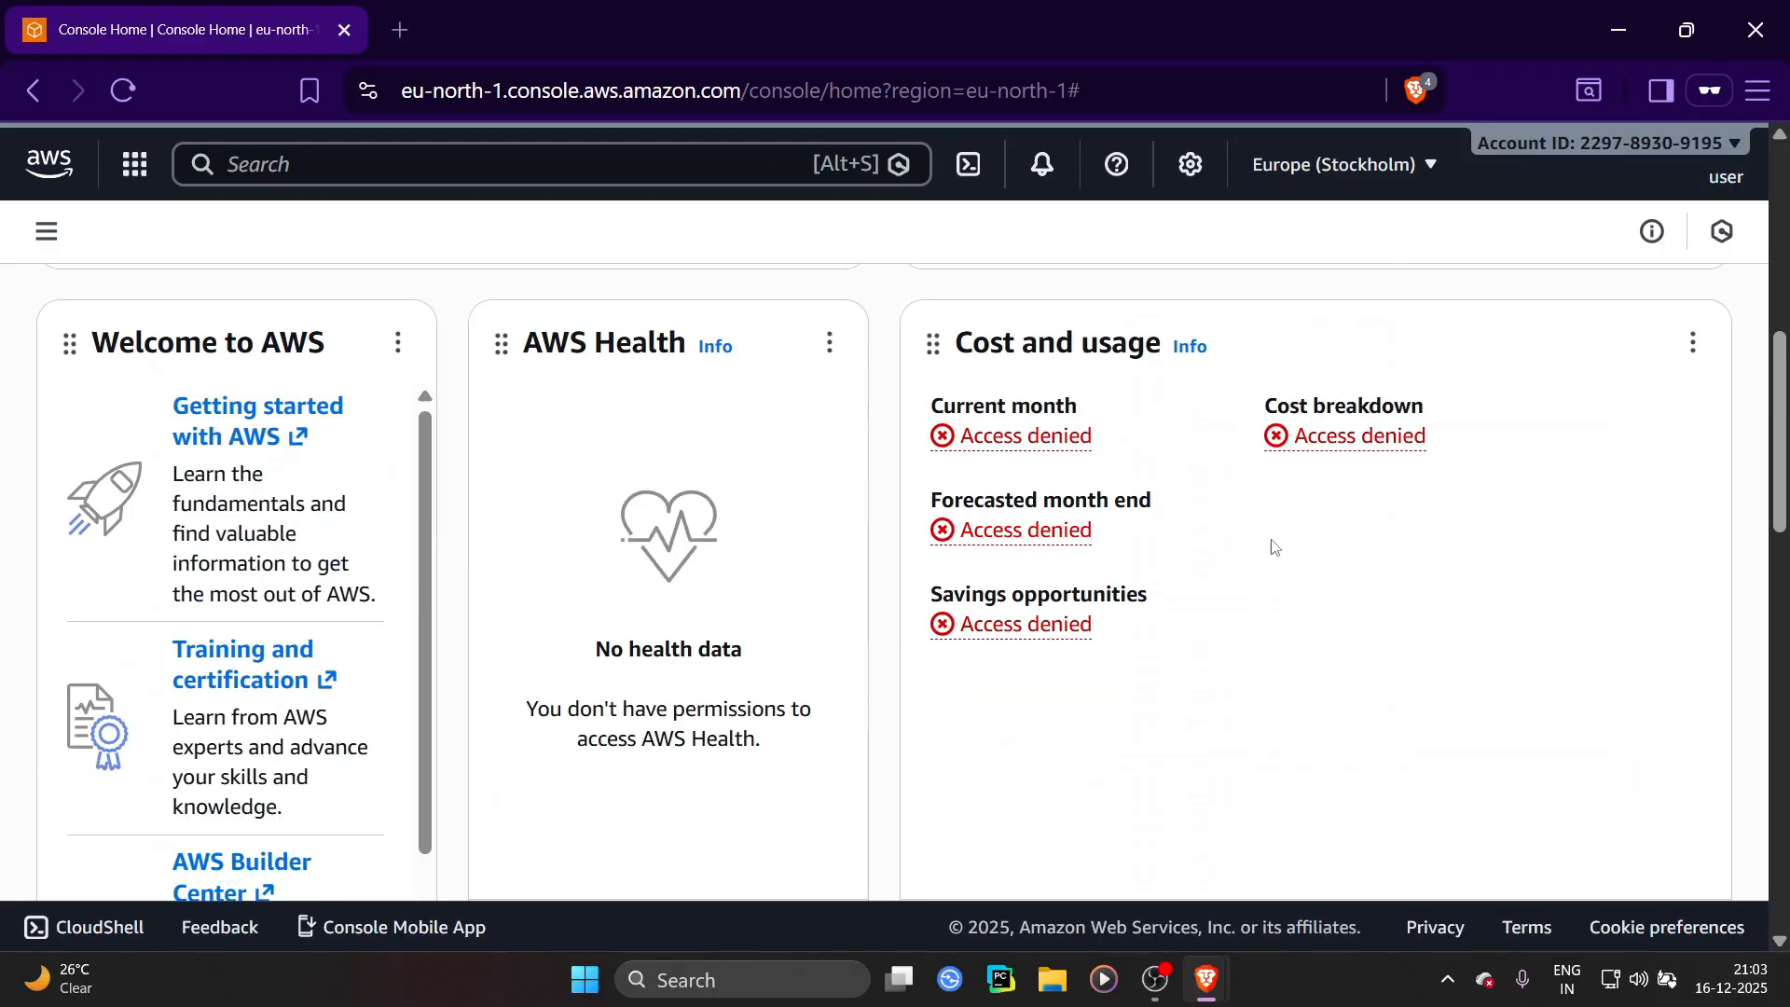
scroll(1188, 508, up, 7)
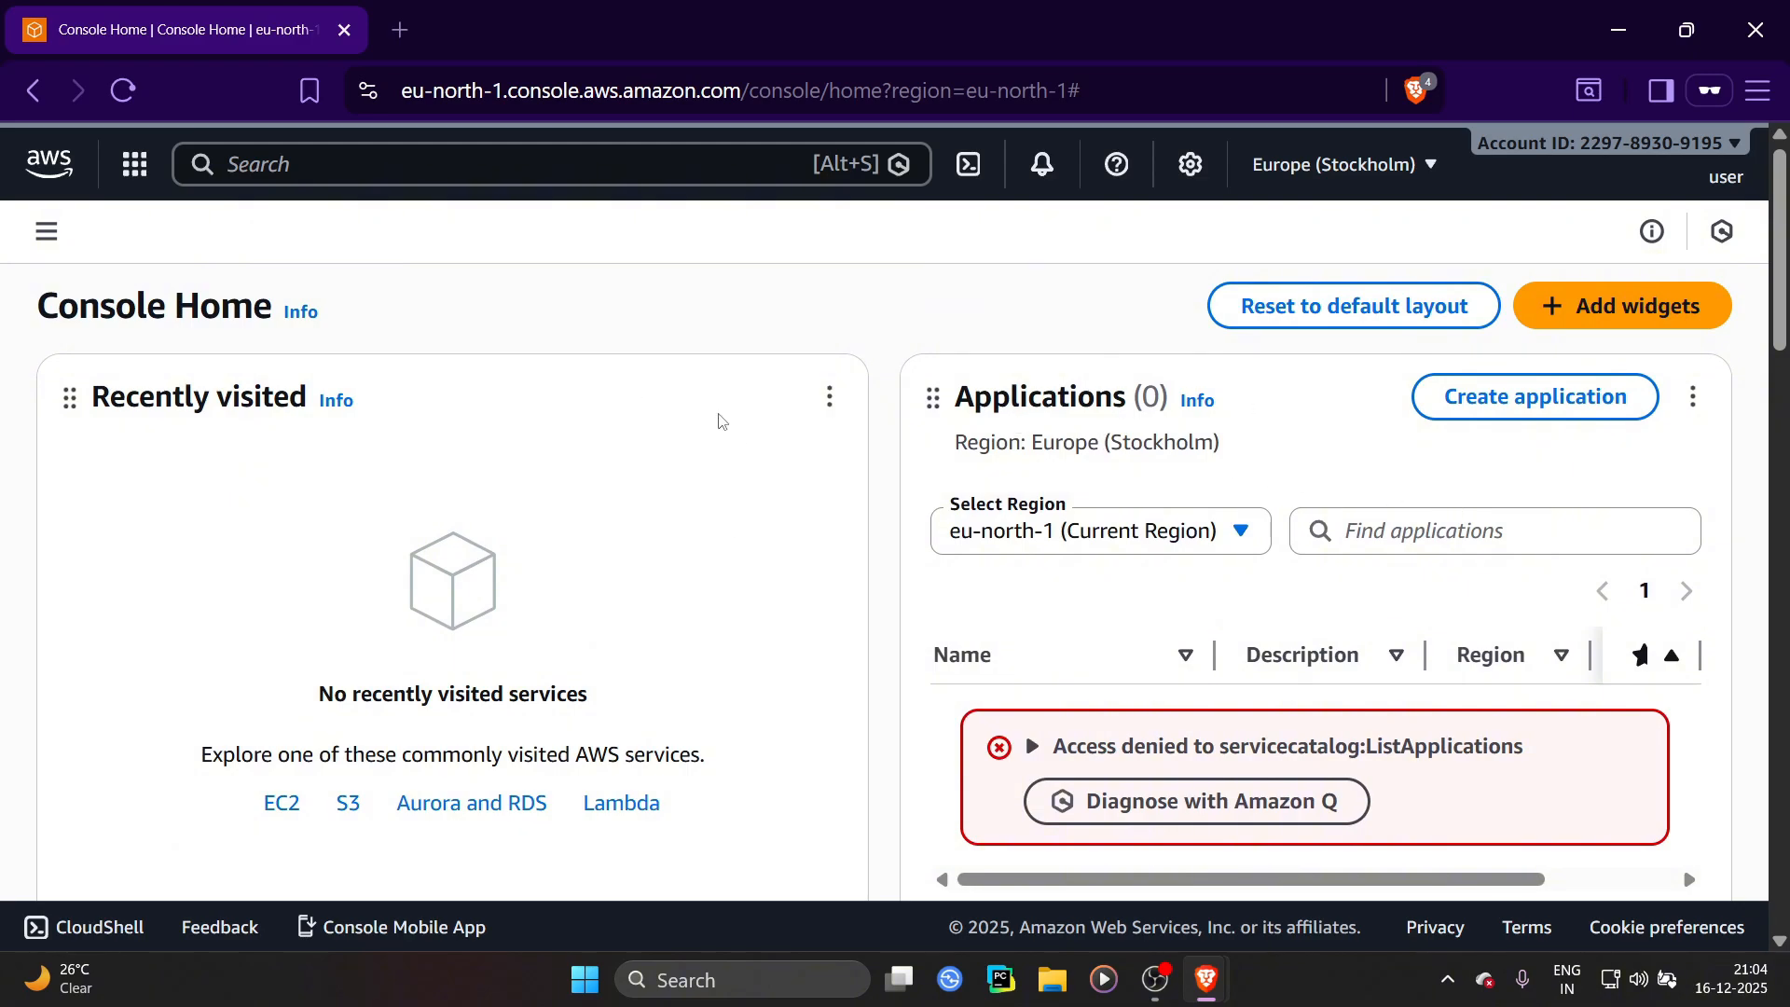
Switch to the admin window and leave the user creation page for the IAM dashboard without viewing the password
key(alt+Tab)
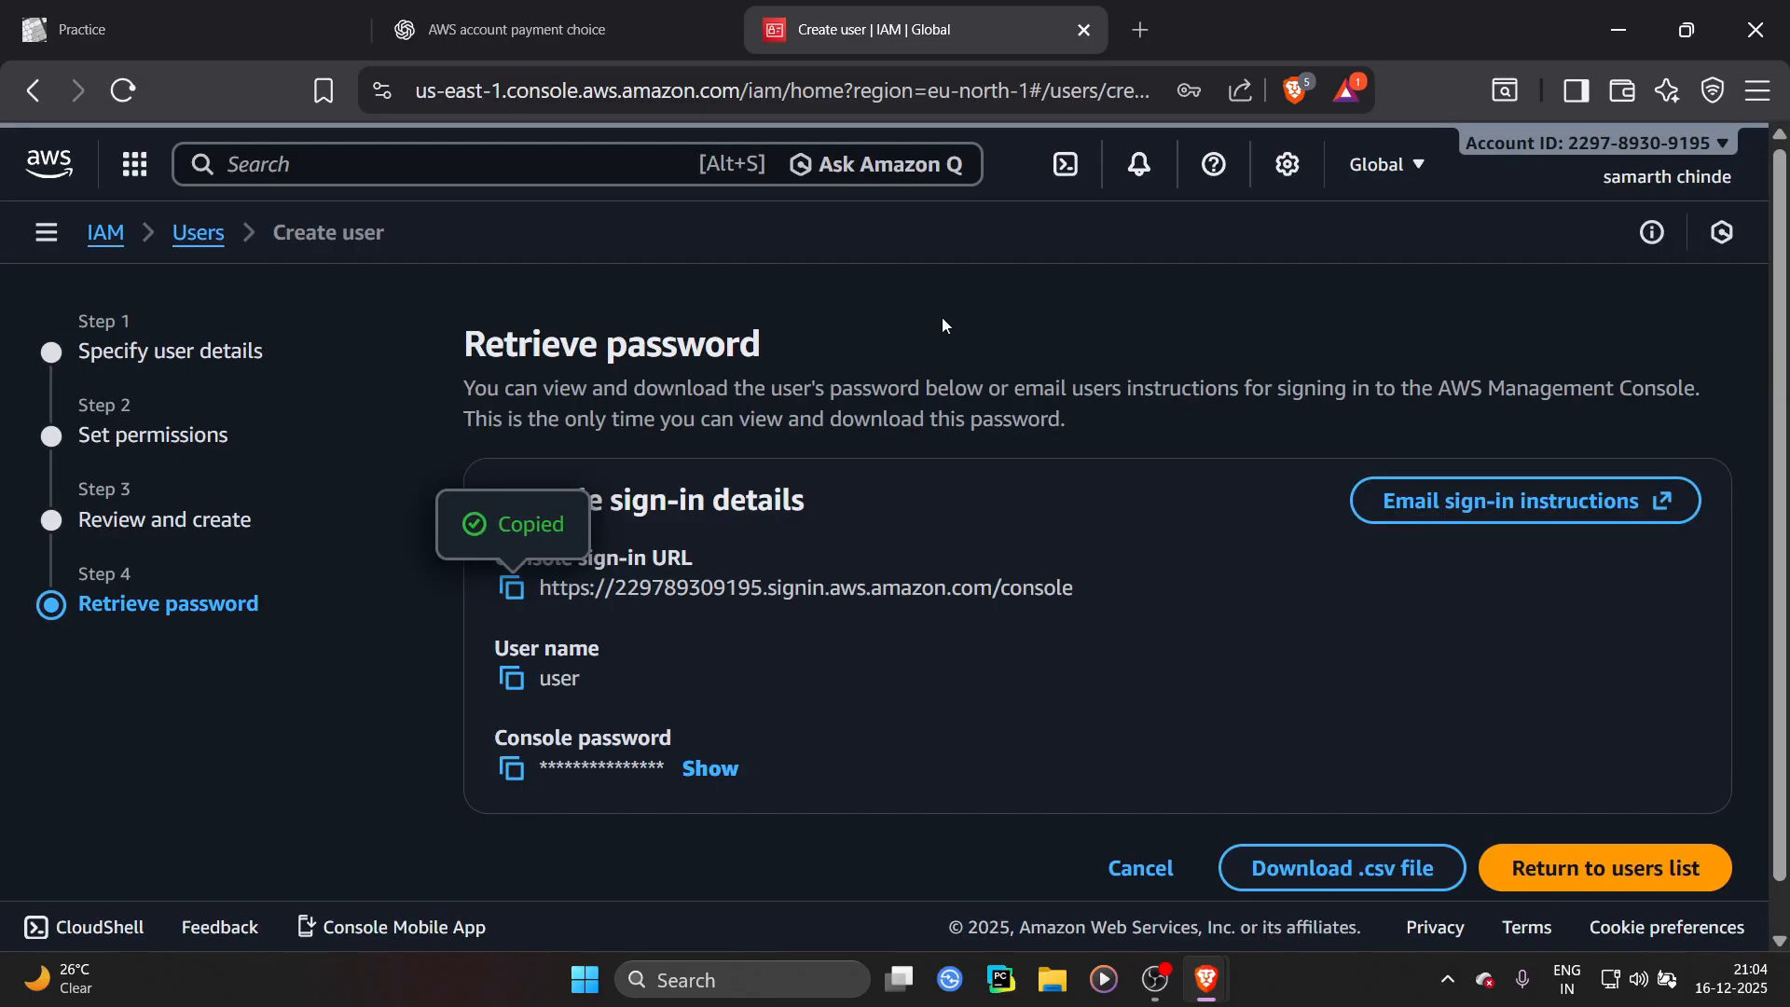
click(107, 233)
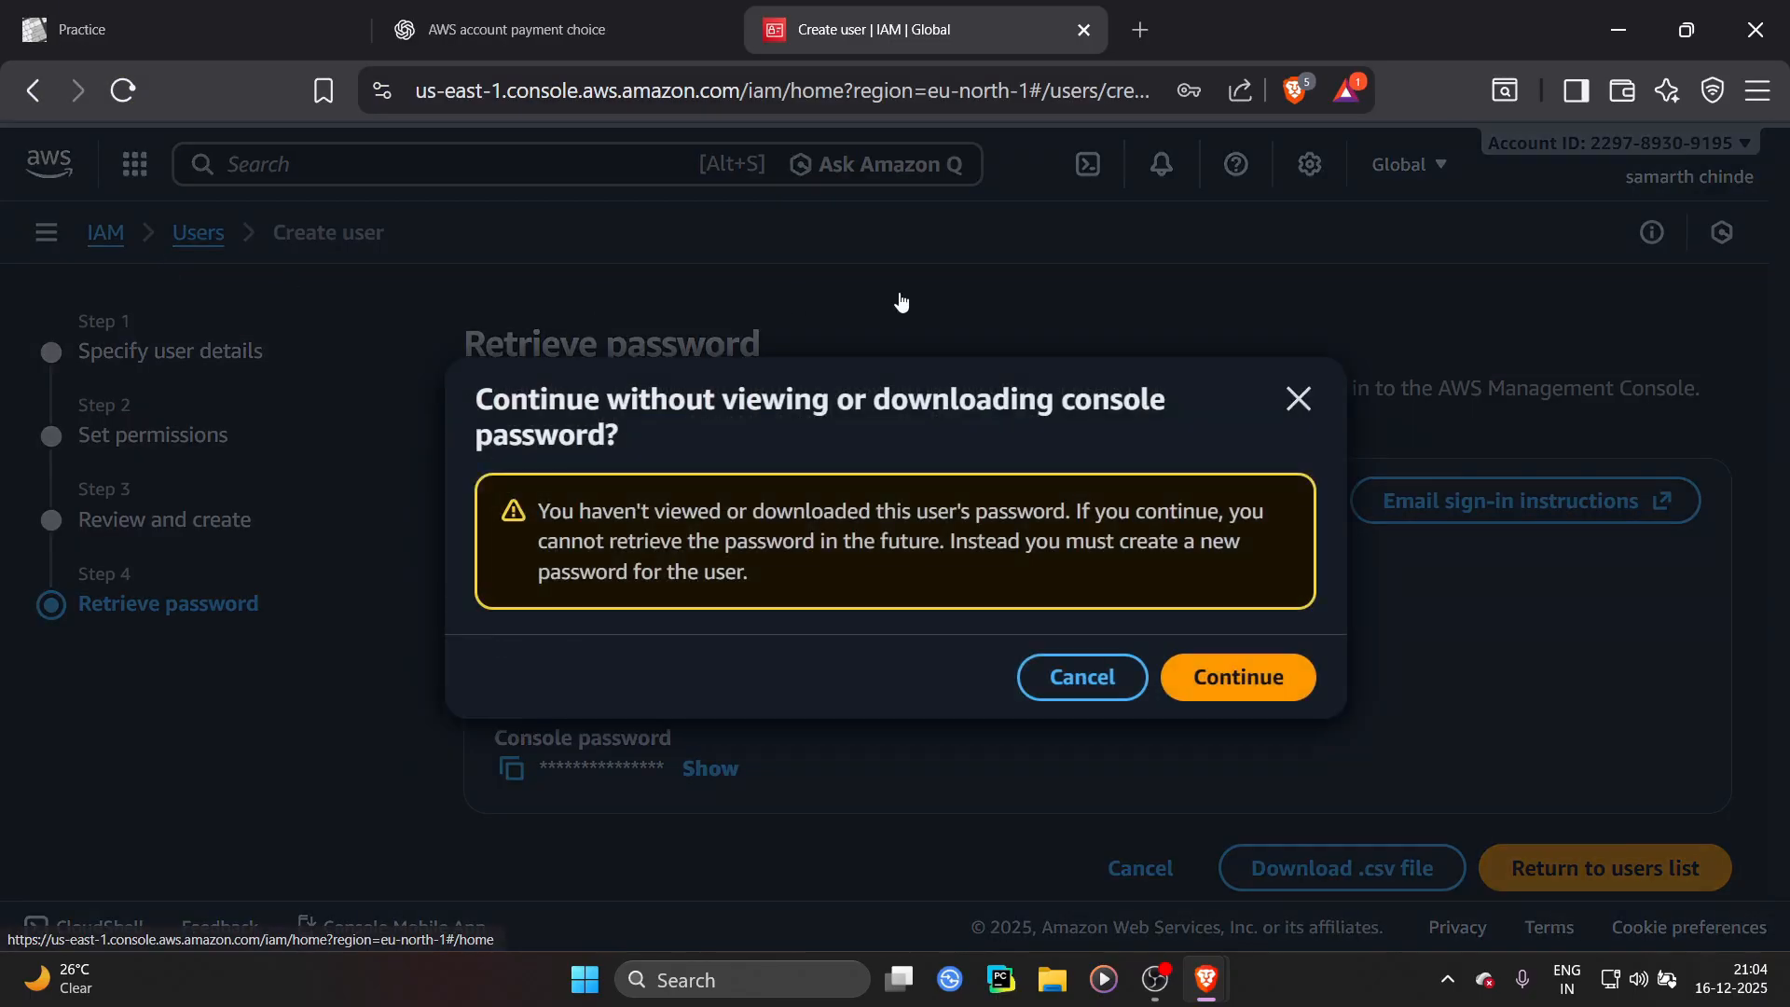
click(1215, 663)
Open the new user's details page from the IAM Users list
scroll(429, 419, down, 5)
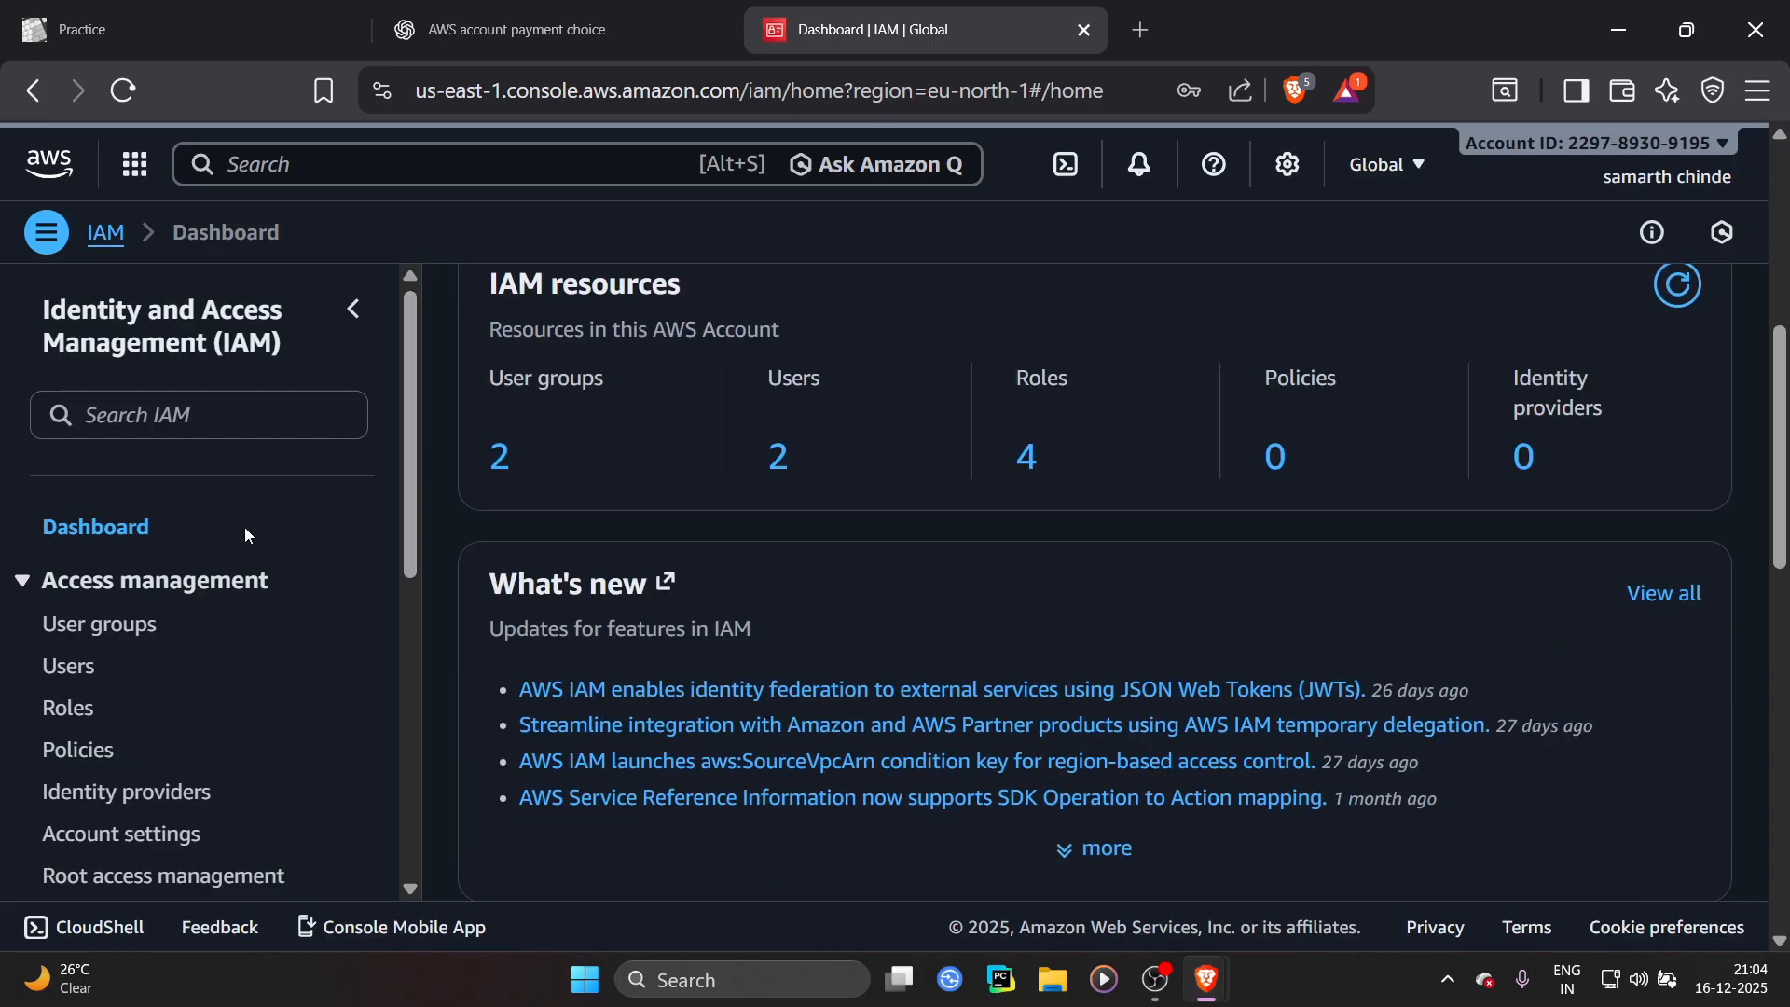
scroll(472, 466, up, 3)
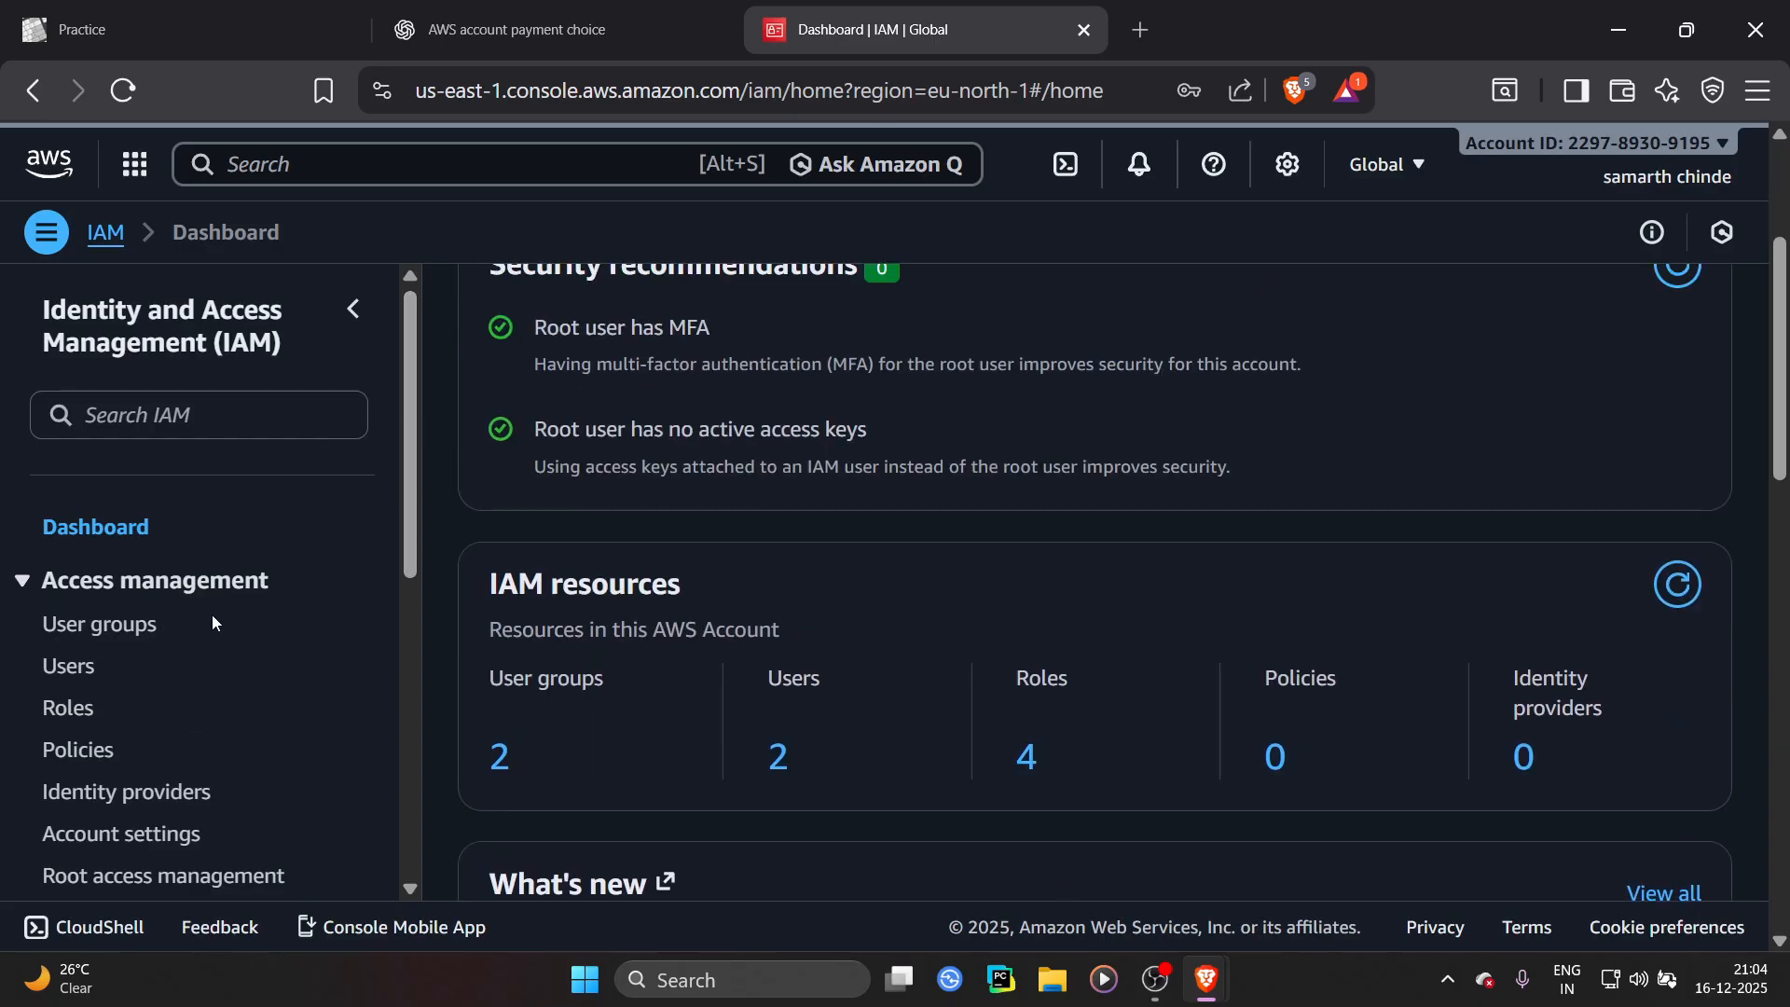
click(776, 766)
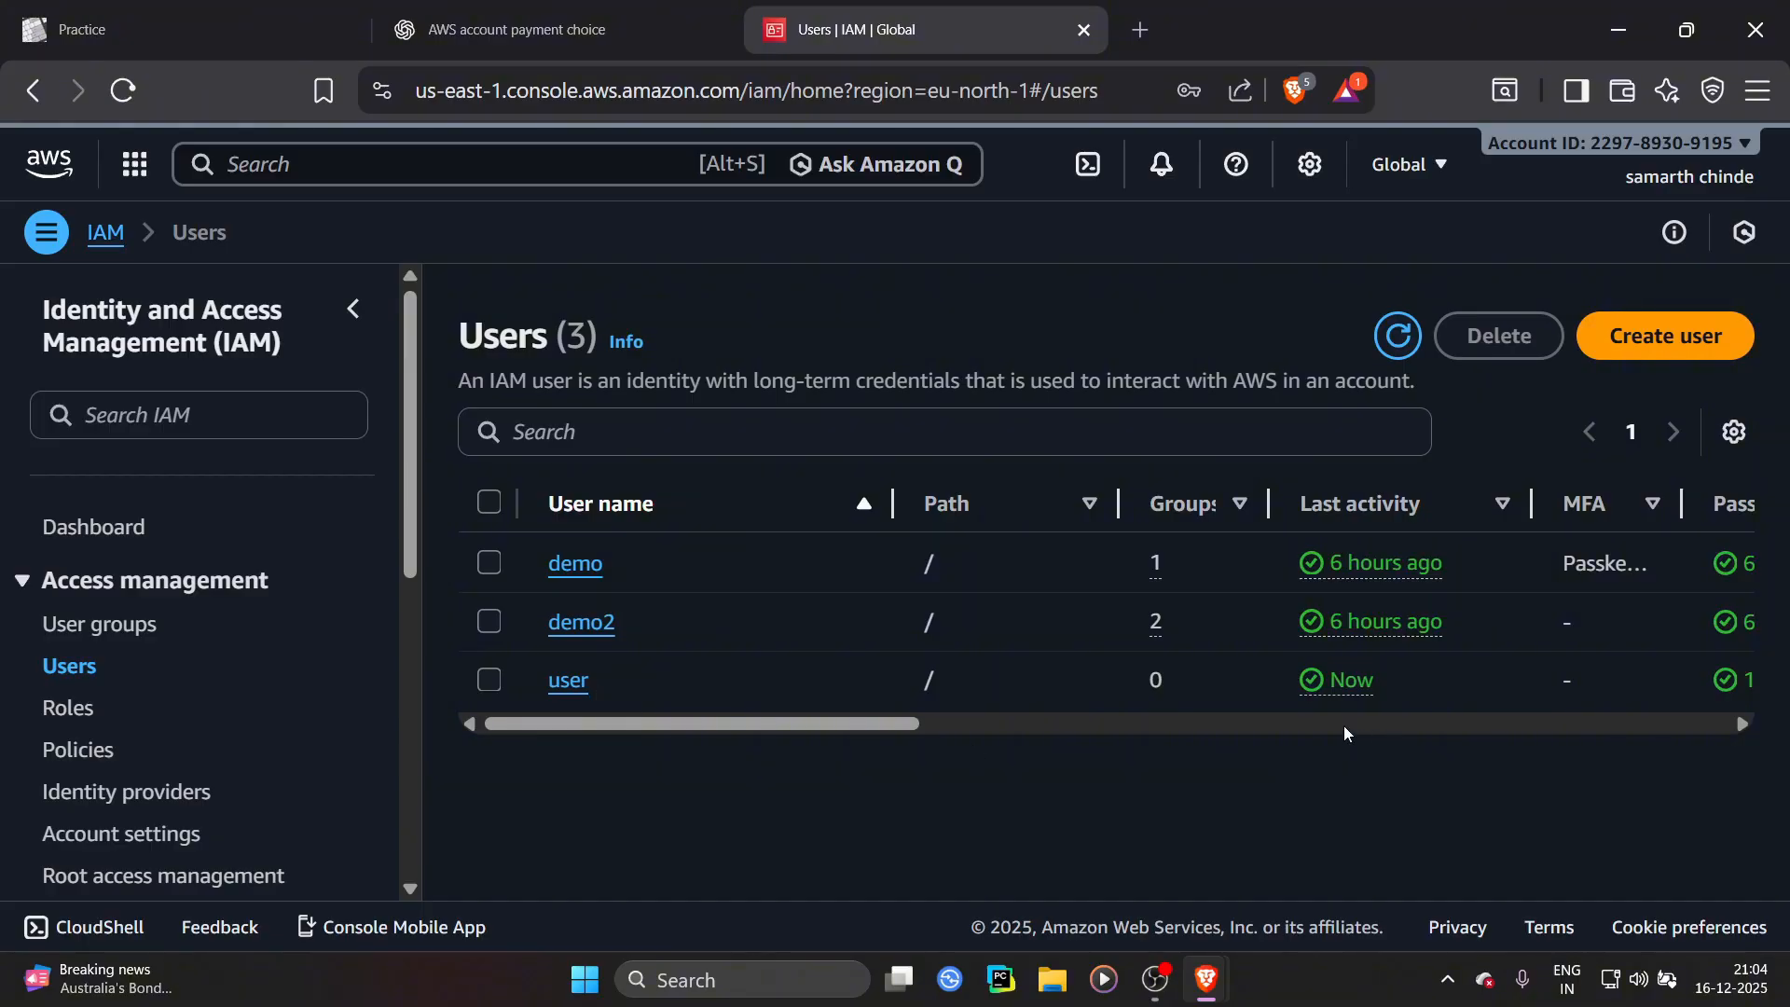
click(567, 683)
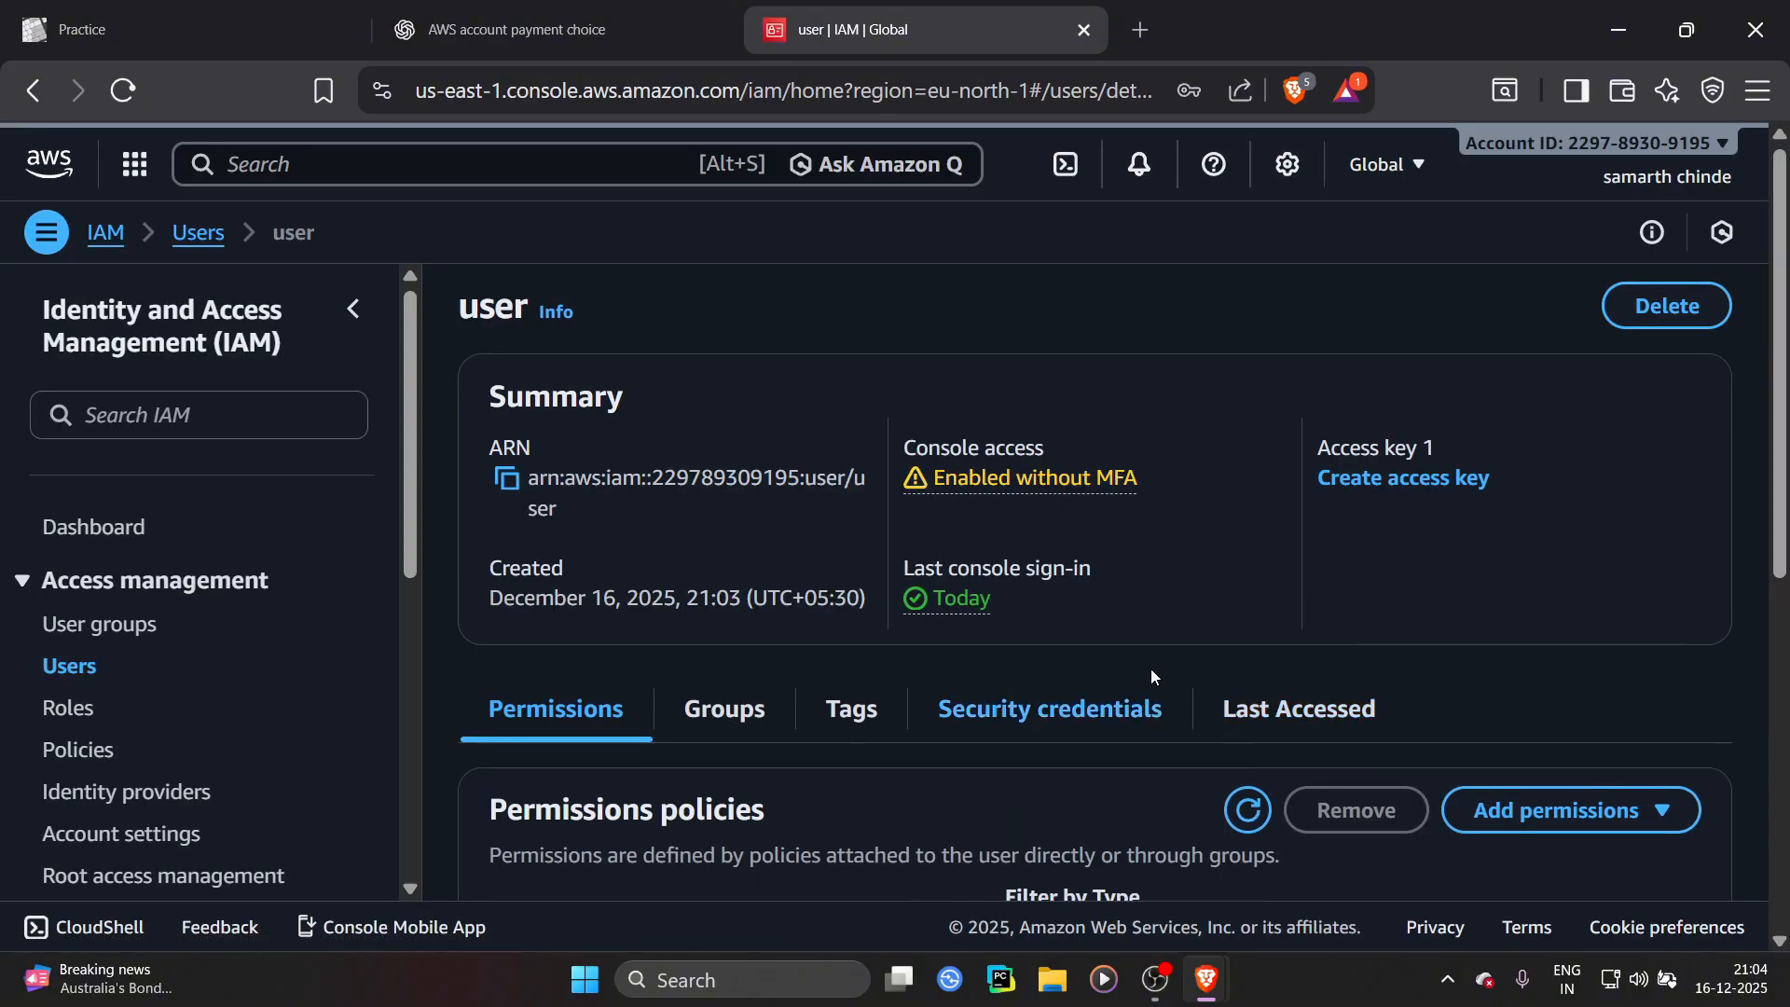
Review the permissions policies on the user's details page
scroll(625, 697, down, 5)
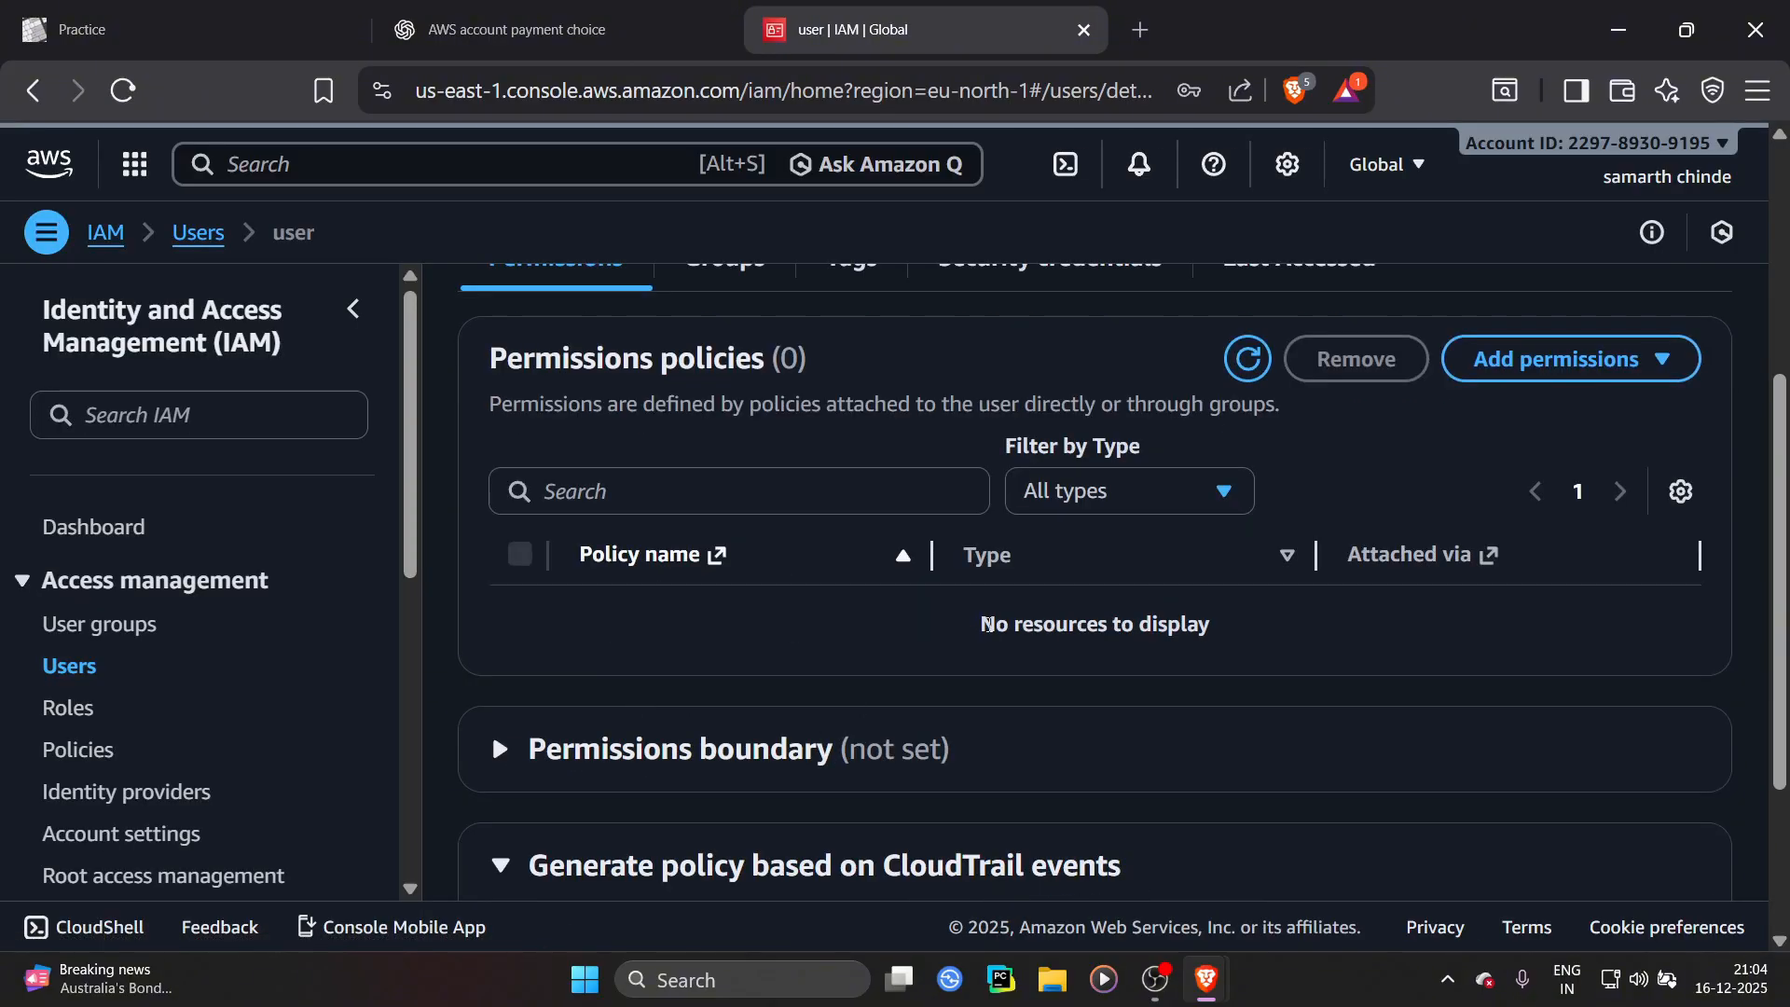
drag(986, 623, 1304, 619)
click(1283, 622)
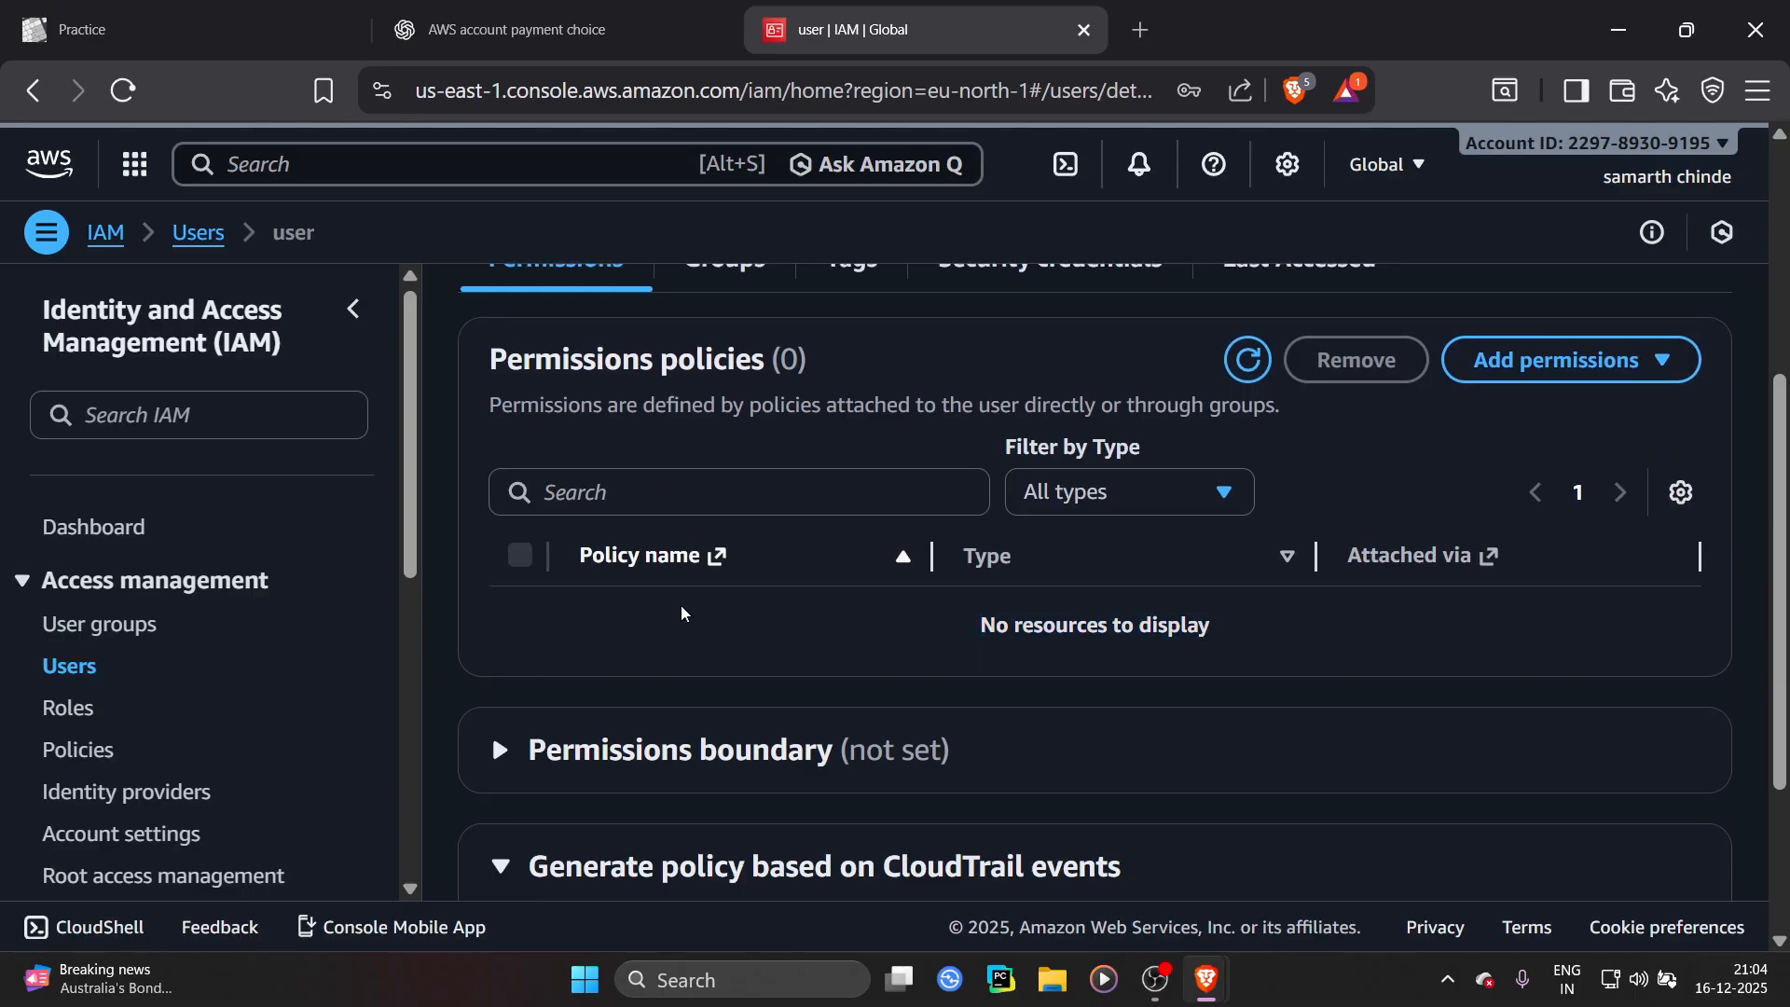
scroll(681, 606, up, 3)
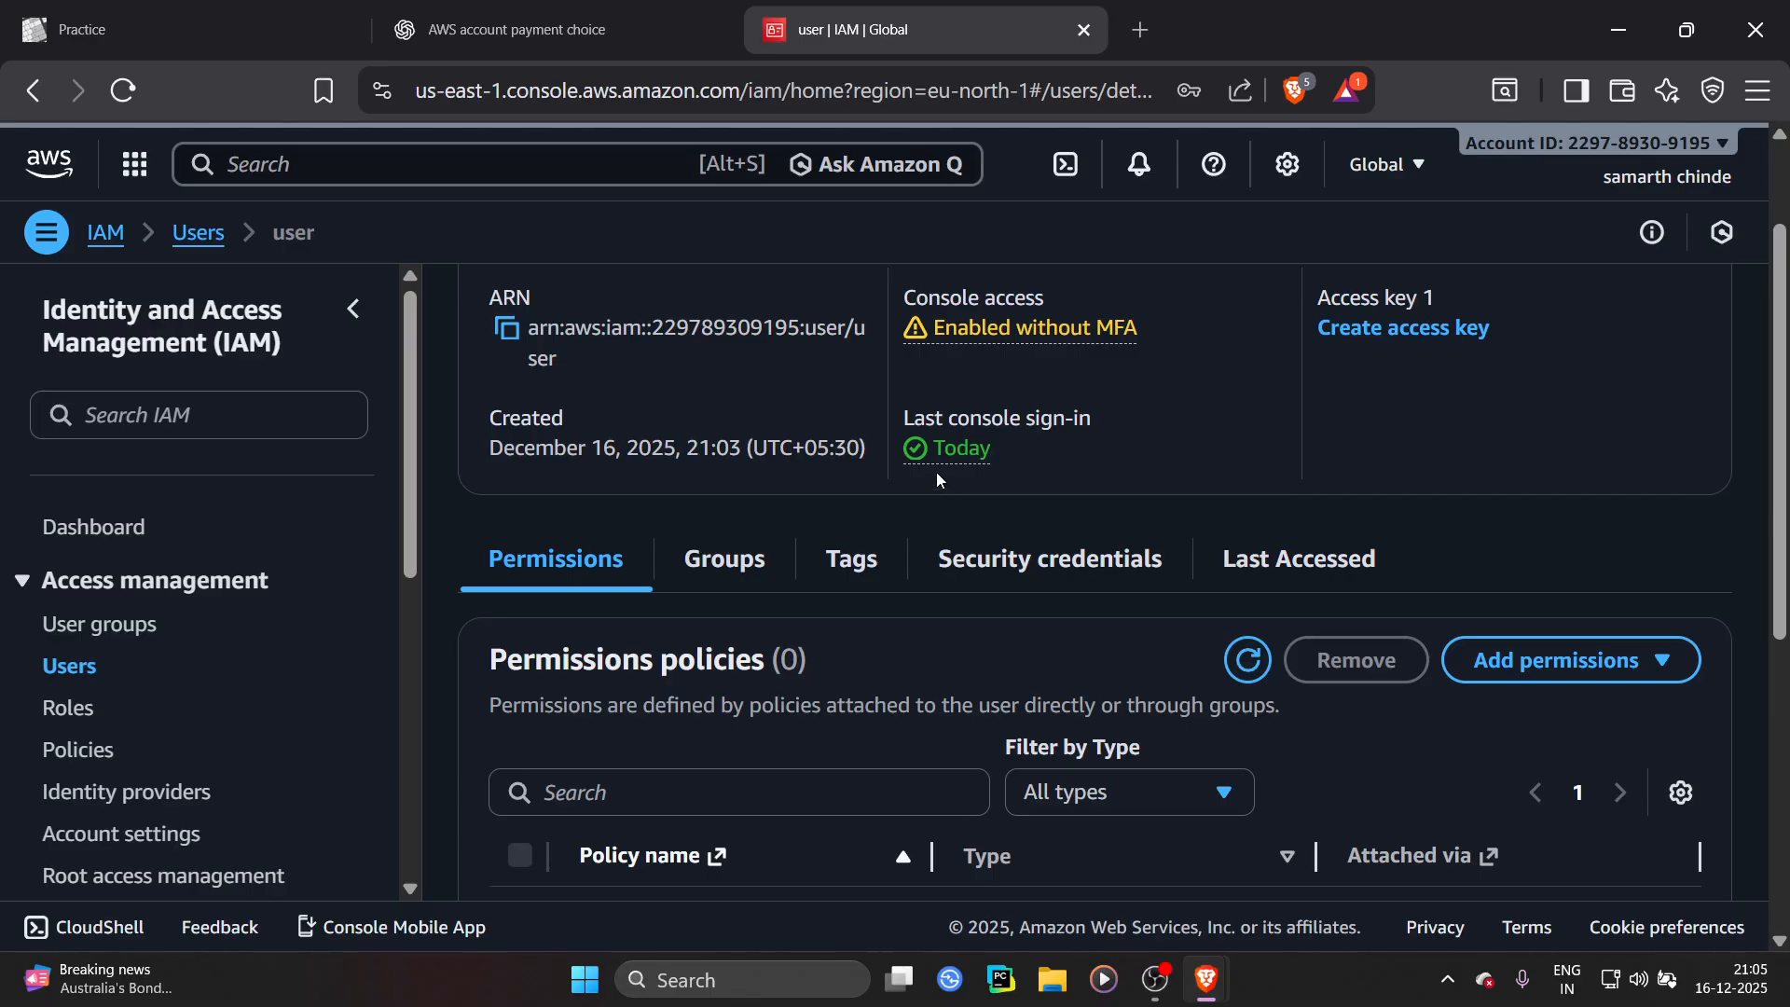
scroll(936, 472, down, 5)
scroll(936, 464, up, 2)
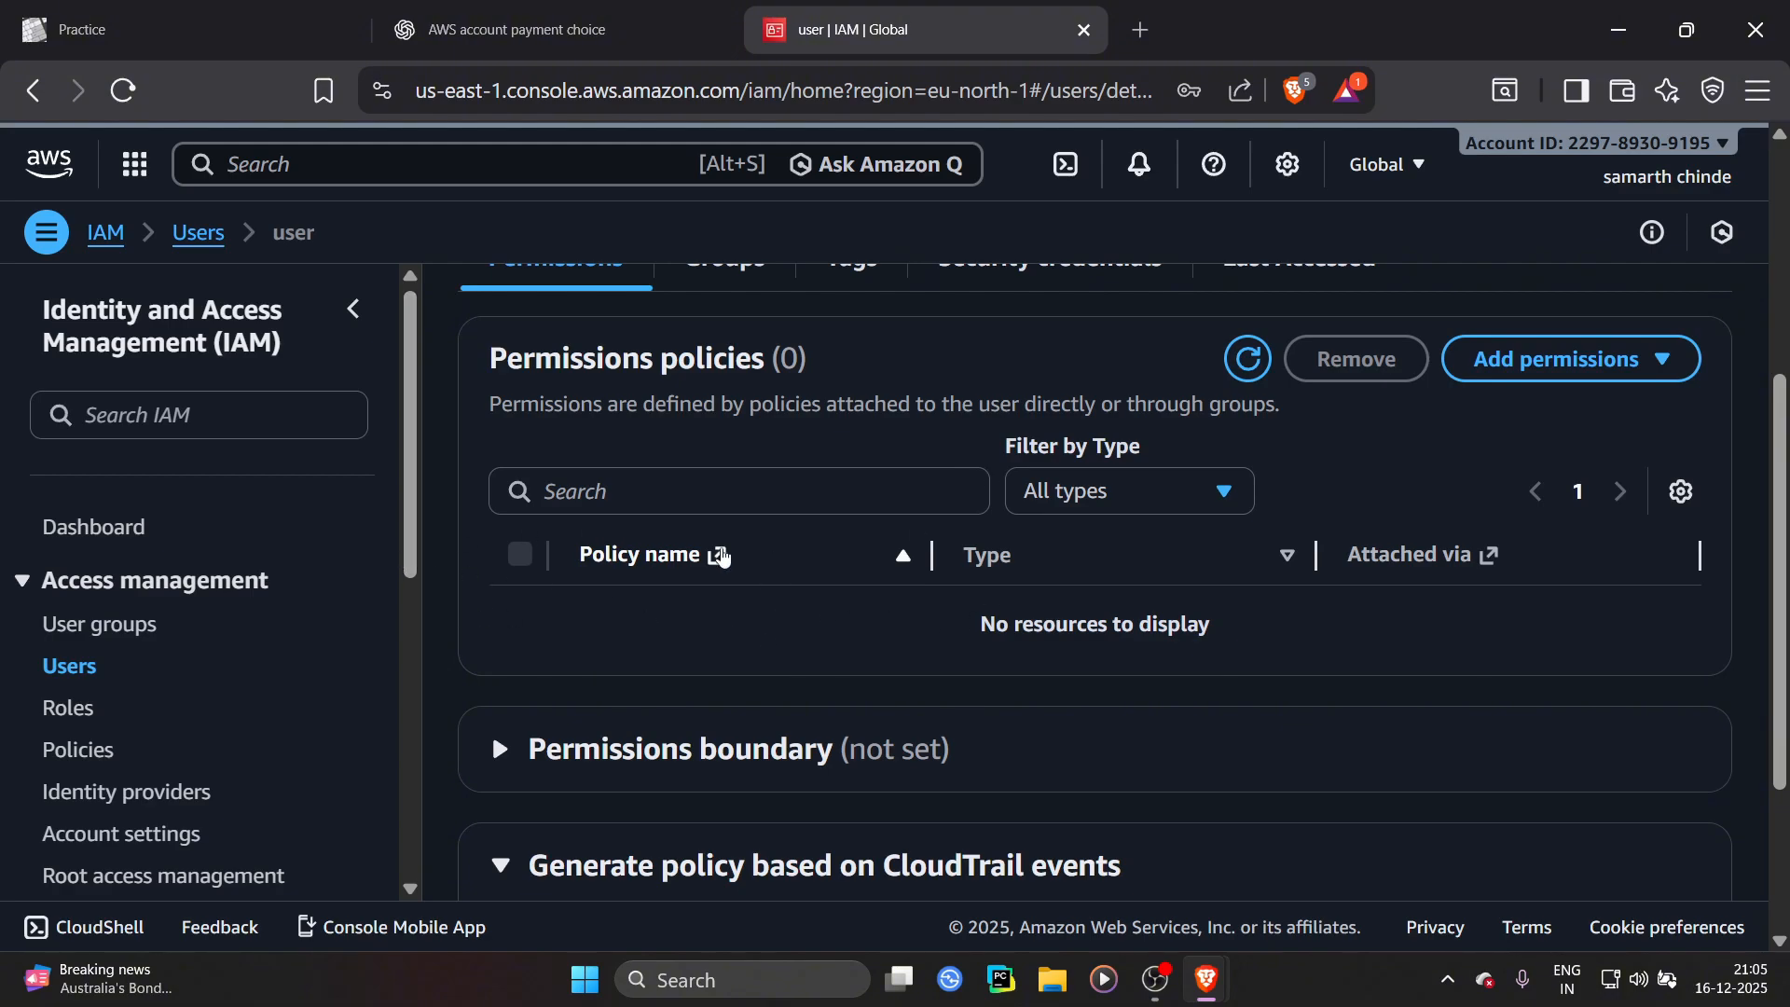
scroll(839, 587, up, 2)
scroll(907, 608, down, 3)
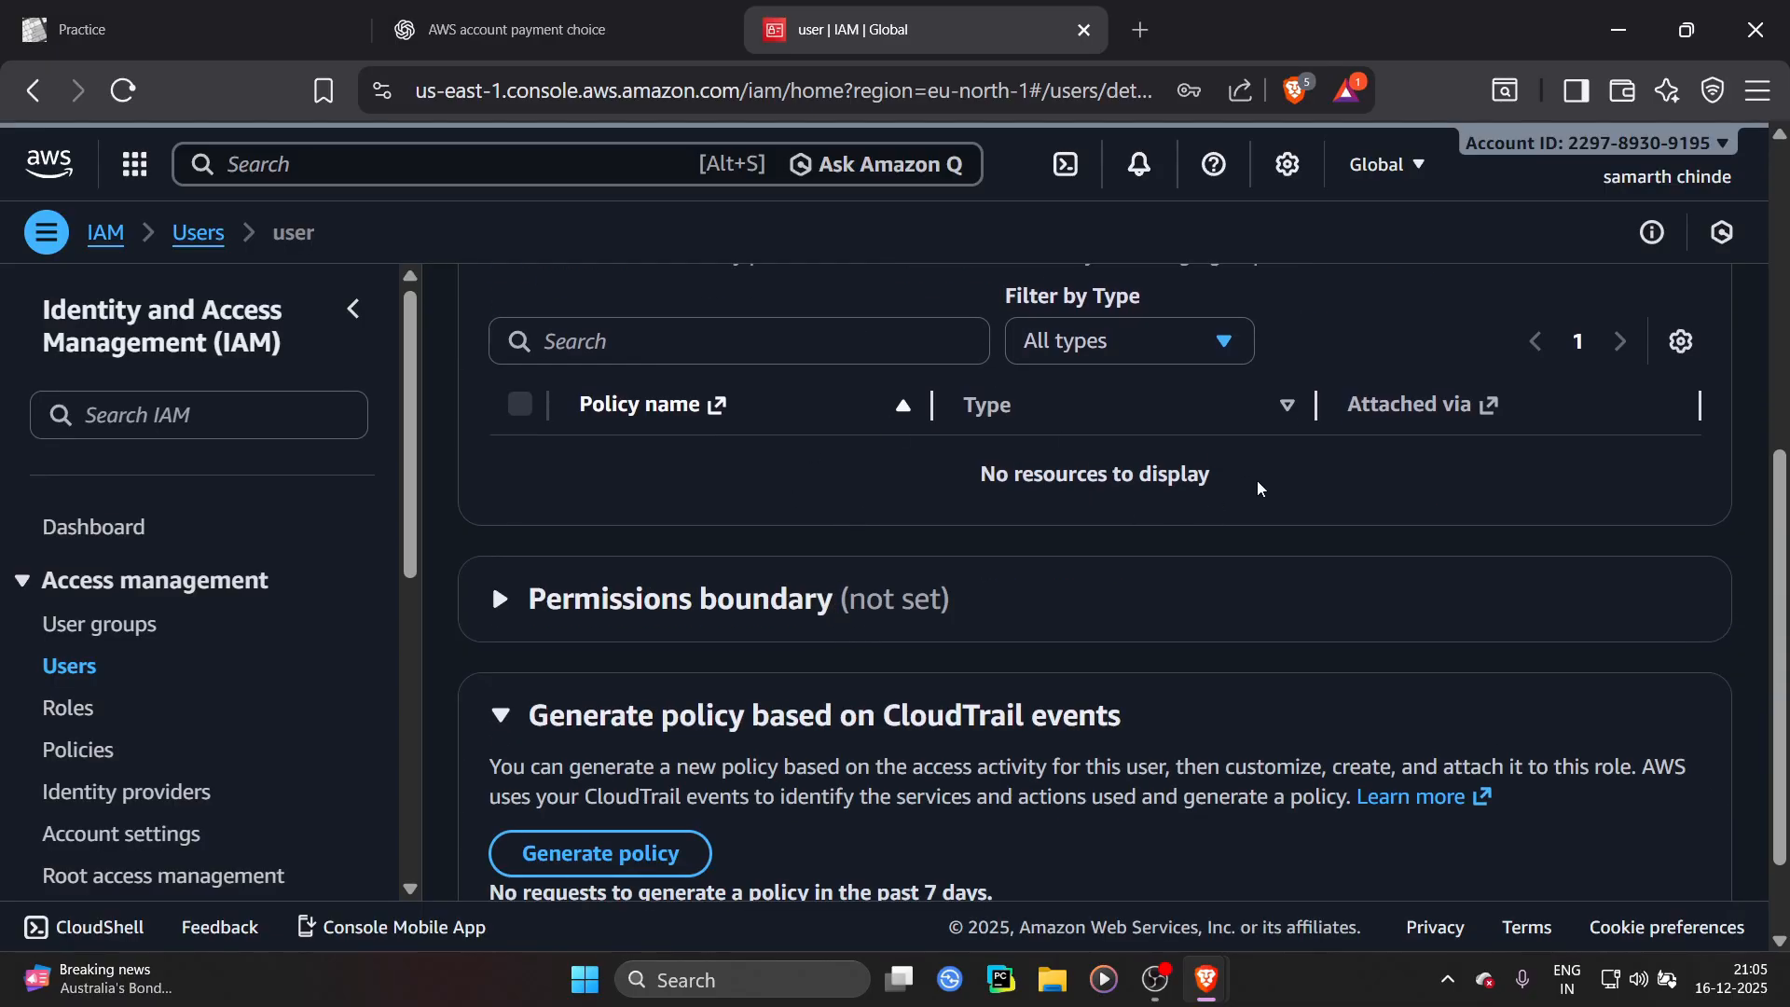
Switch to the IAM user's window and review the Cost and usage widgets on Console Home
key(alt+Tab)
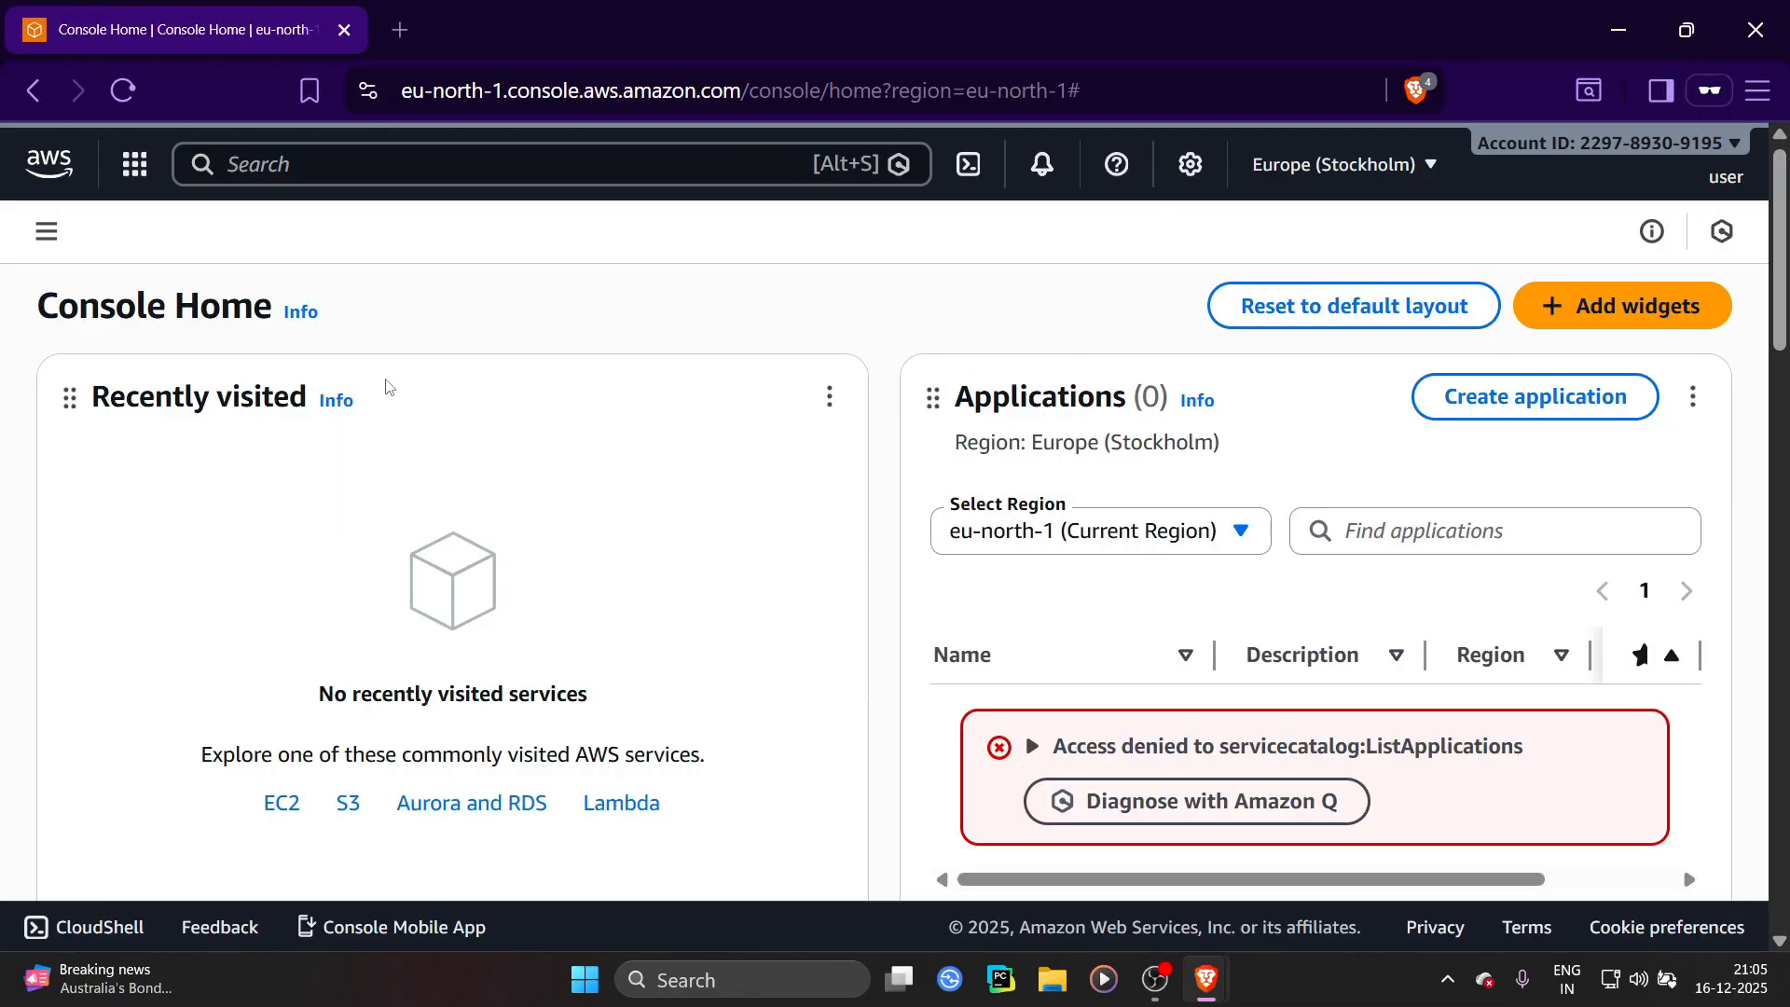
scroll(950, 474, down, 1)
scroll(948, 471, down, 4)
scroll(1025, 546, down, 4)
scroll(1025, 545, up, 4)
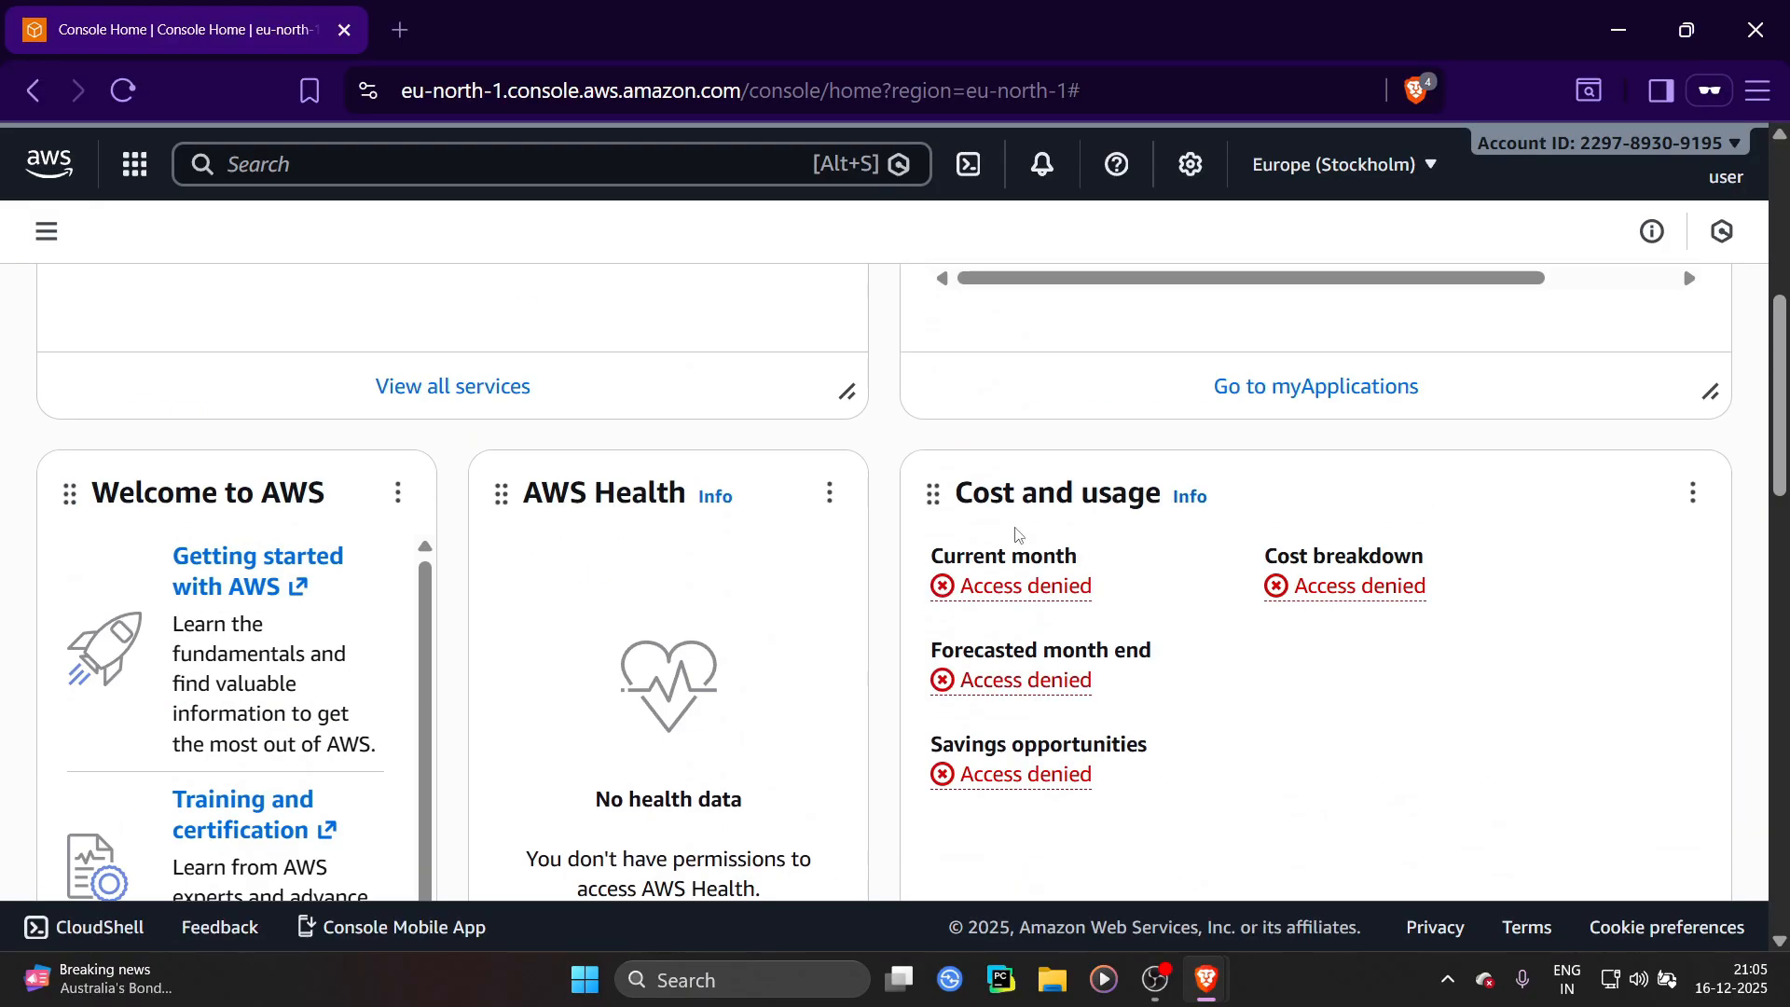
drag(972, 492, 1150, 584)
click(1157, 588)
scroll(1154, 599, up, 5)
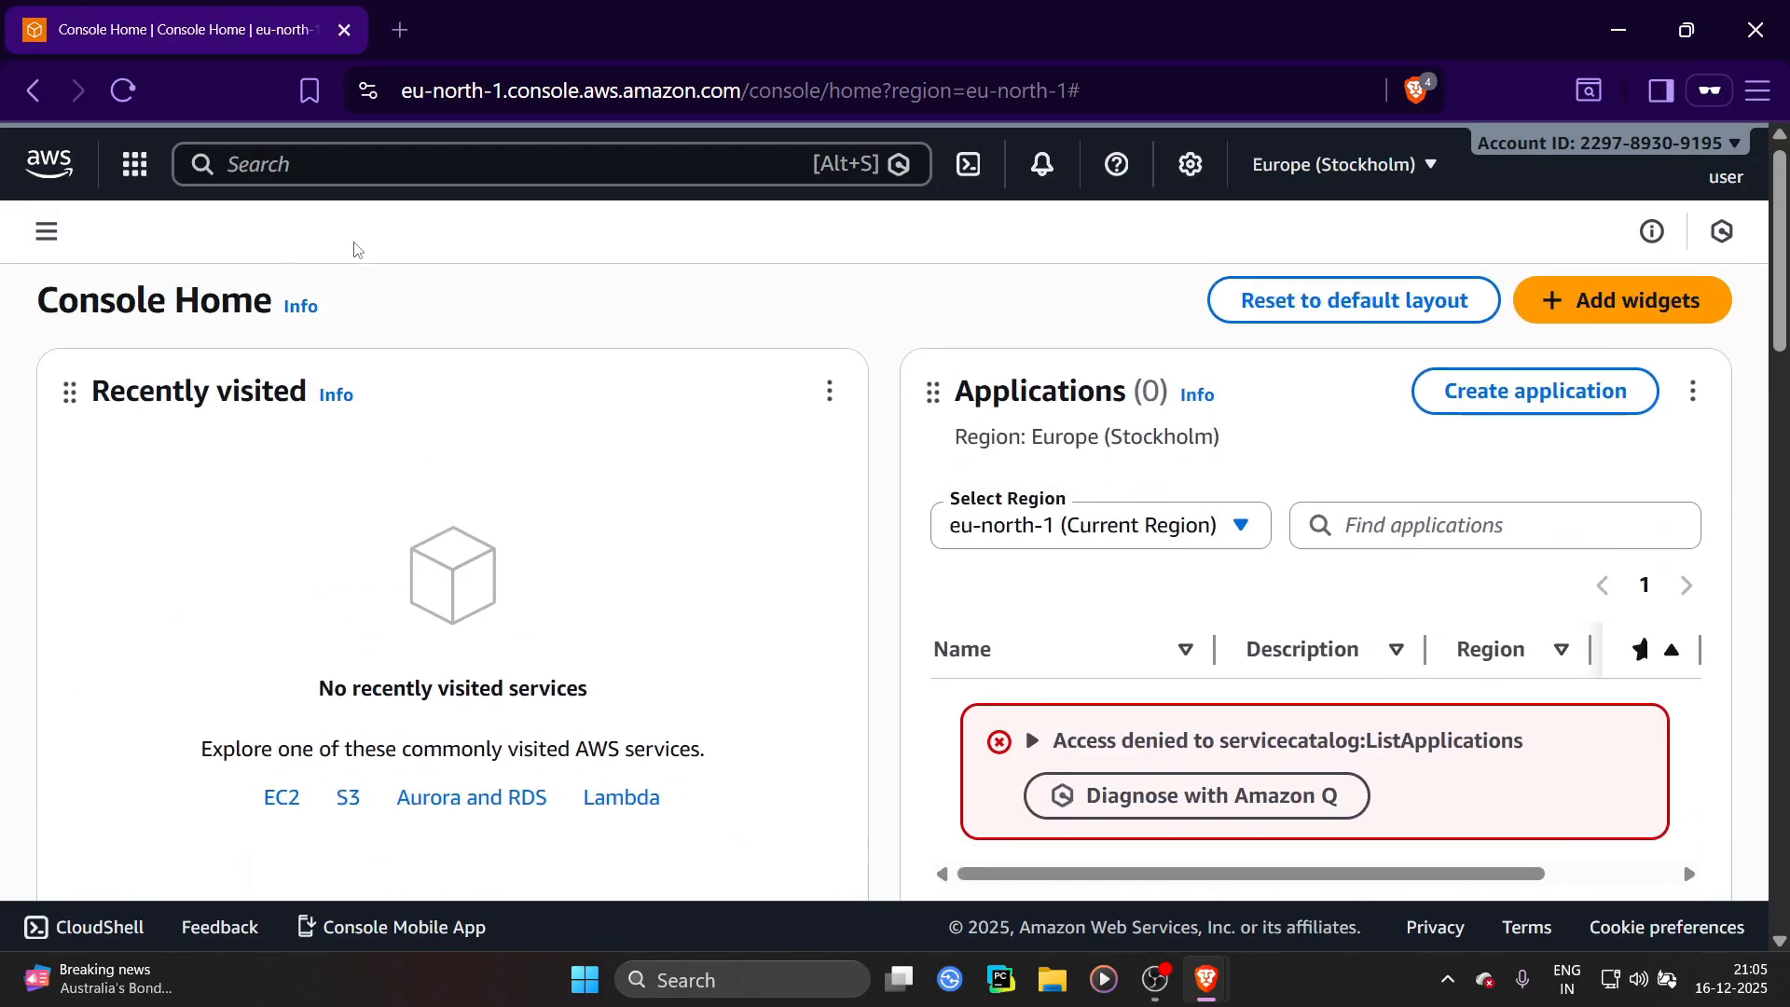
Search for S3 and open the S3 console as the IAM user, browsing its navigation menu
click(357, 160)
text(s3)
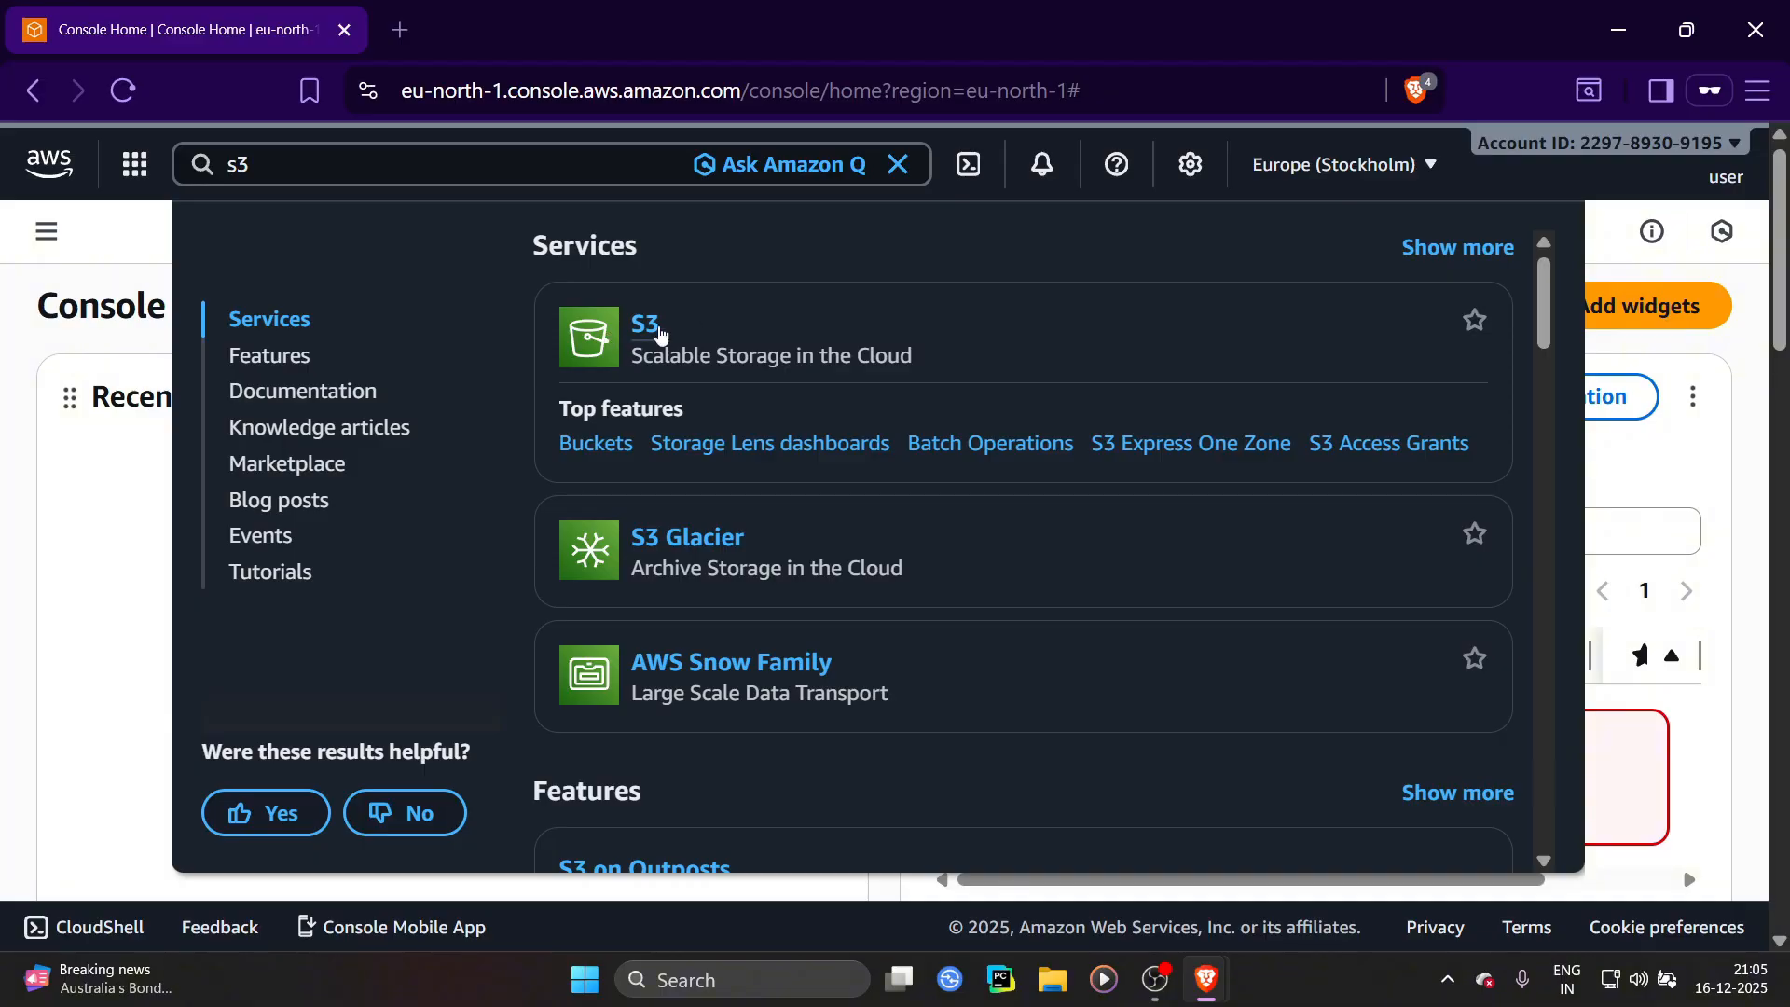
click(645, 324)
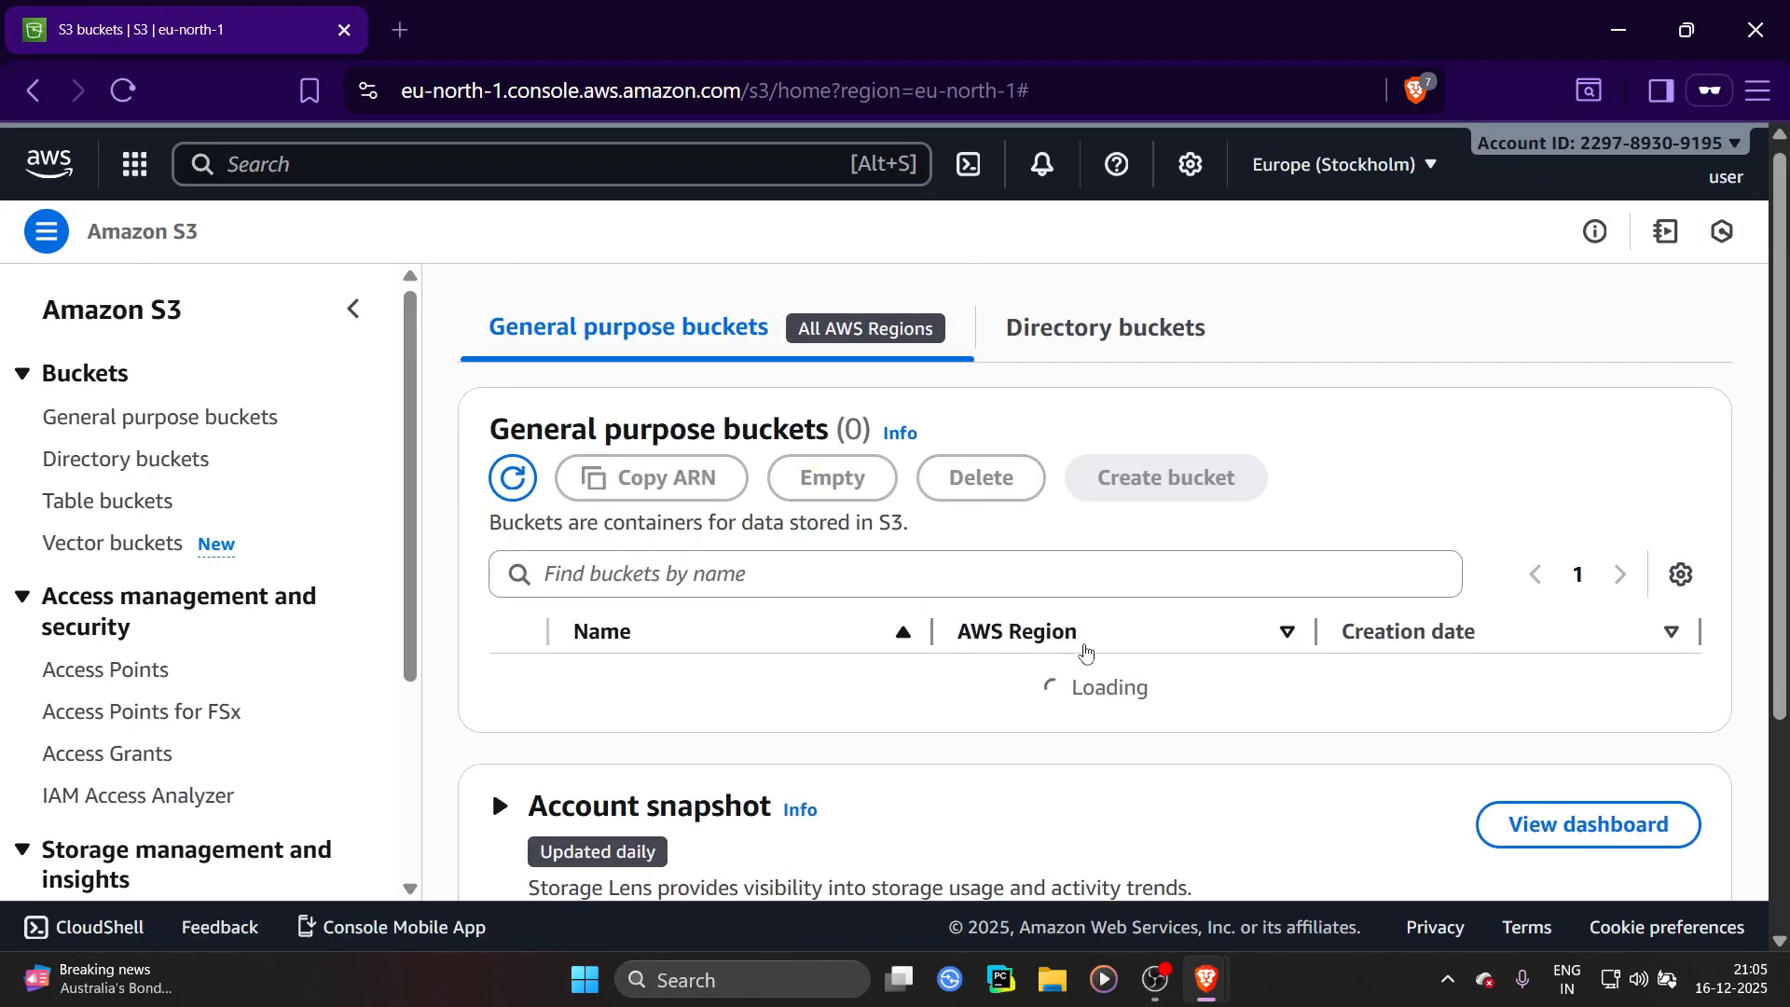
scroll(1007, 638, down, 5)
scroll(993, 637, up, 5)
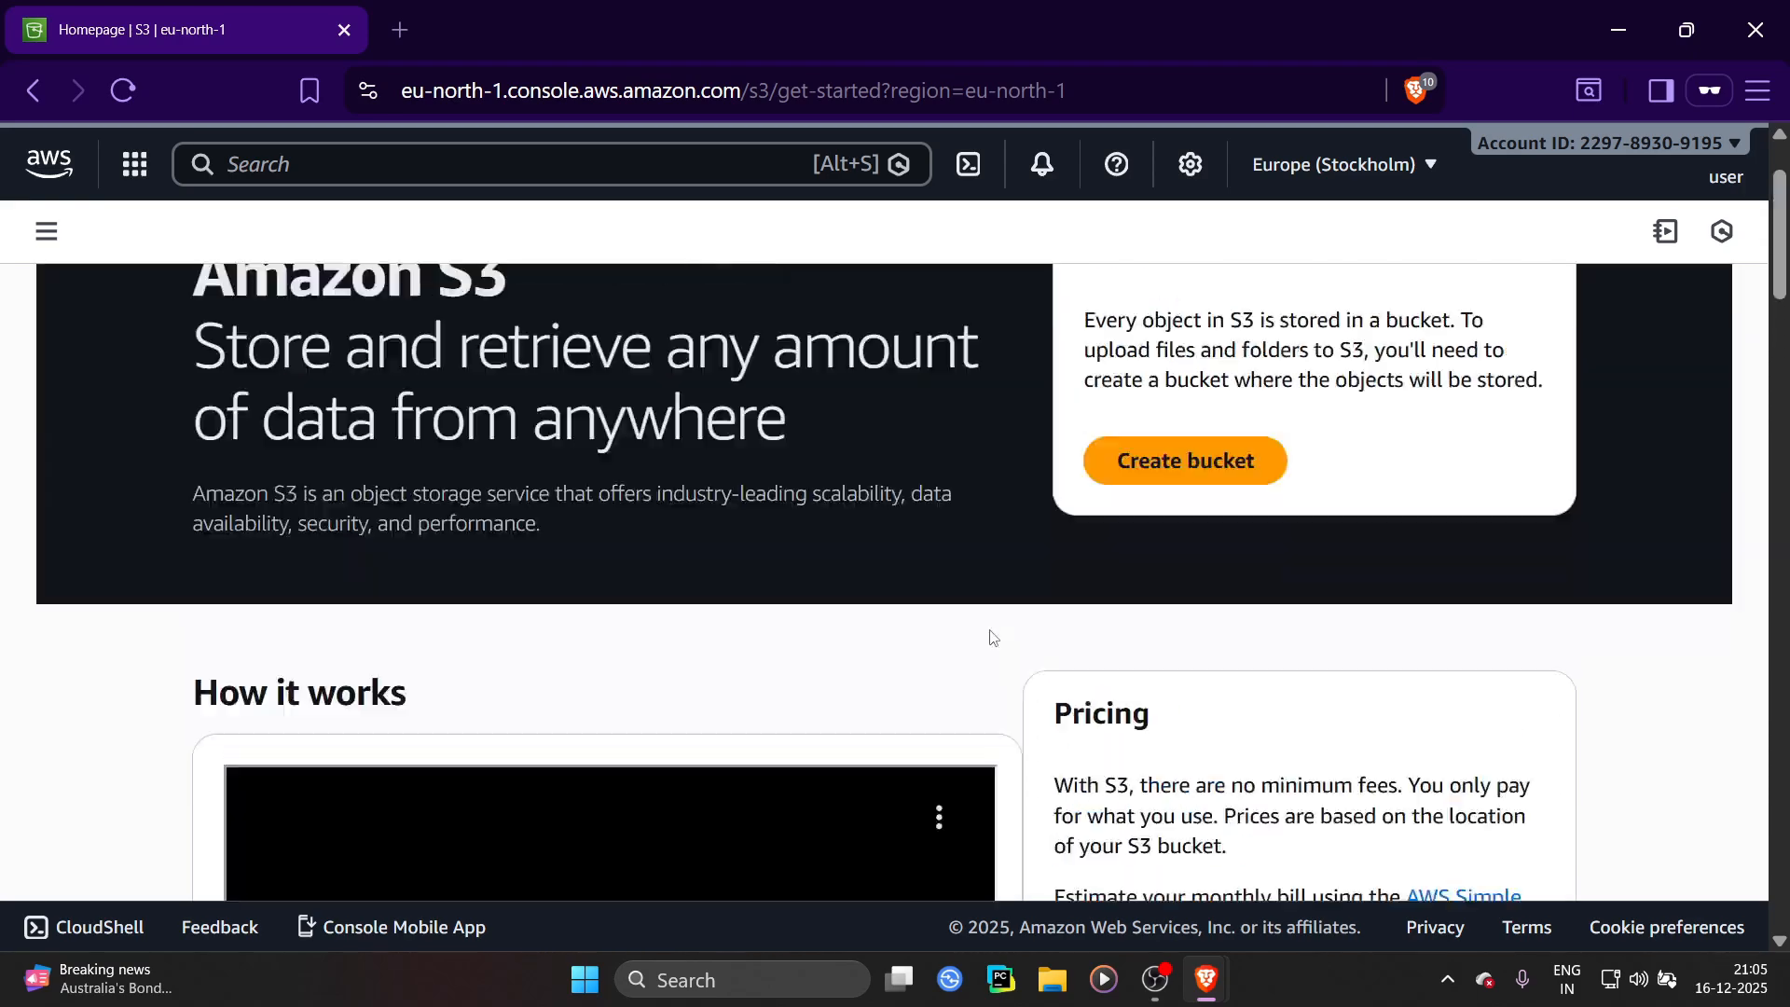
click(49, 232)
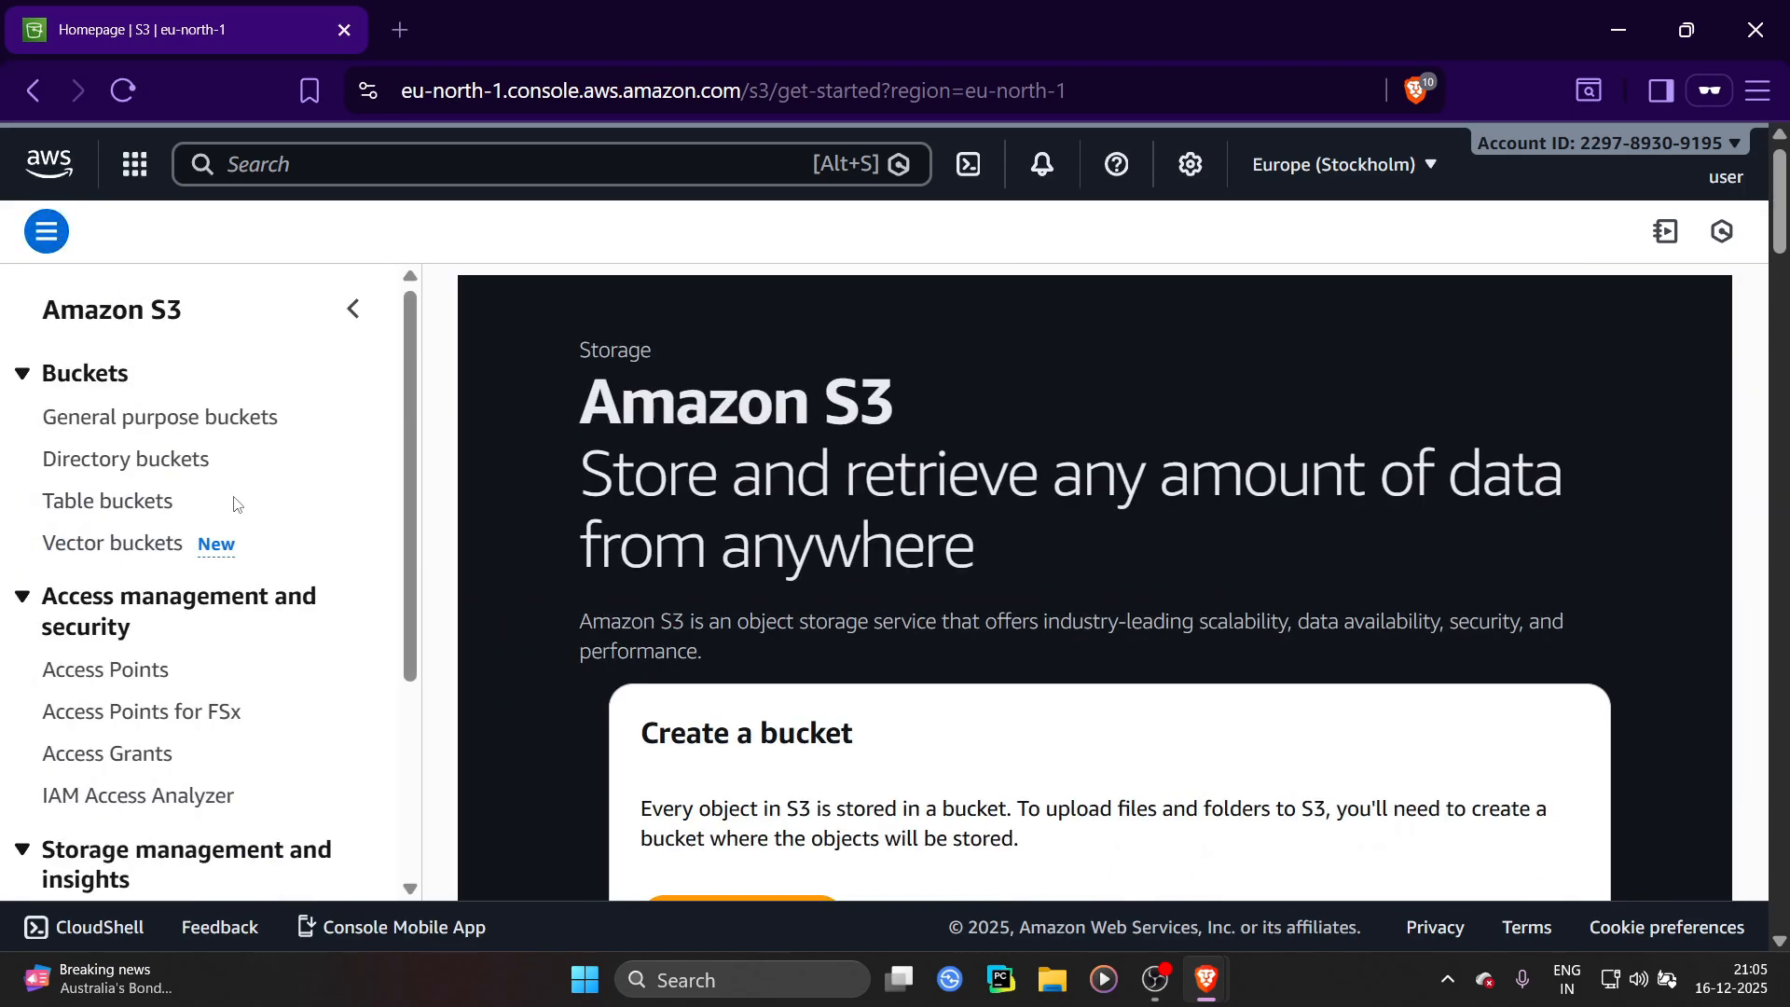
scroll(232, 500, down, 3)
scroll(354, 420, up, 3)
Return to the admin window and reopen the user's details page from the Users list
key(alt+Tab)
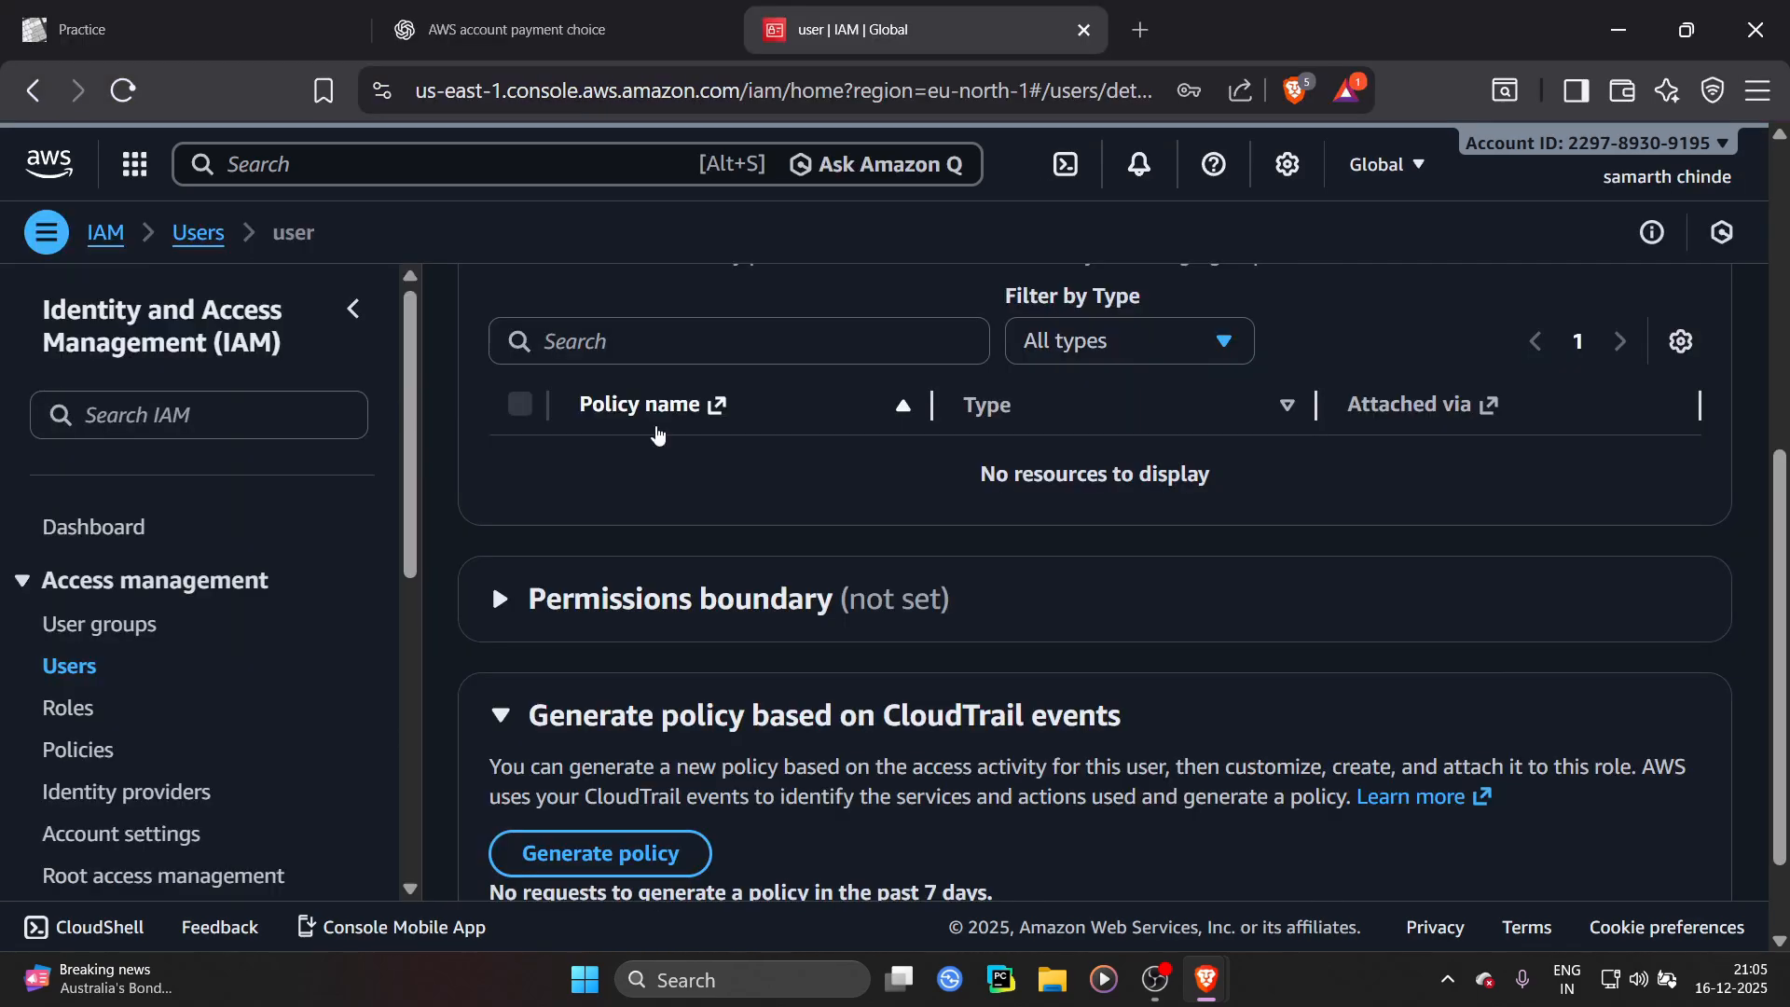
scroll(1168, 586, up, 1)
scroll(1168, 585, up, 4)
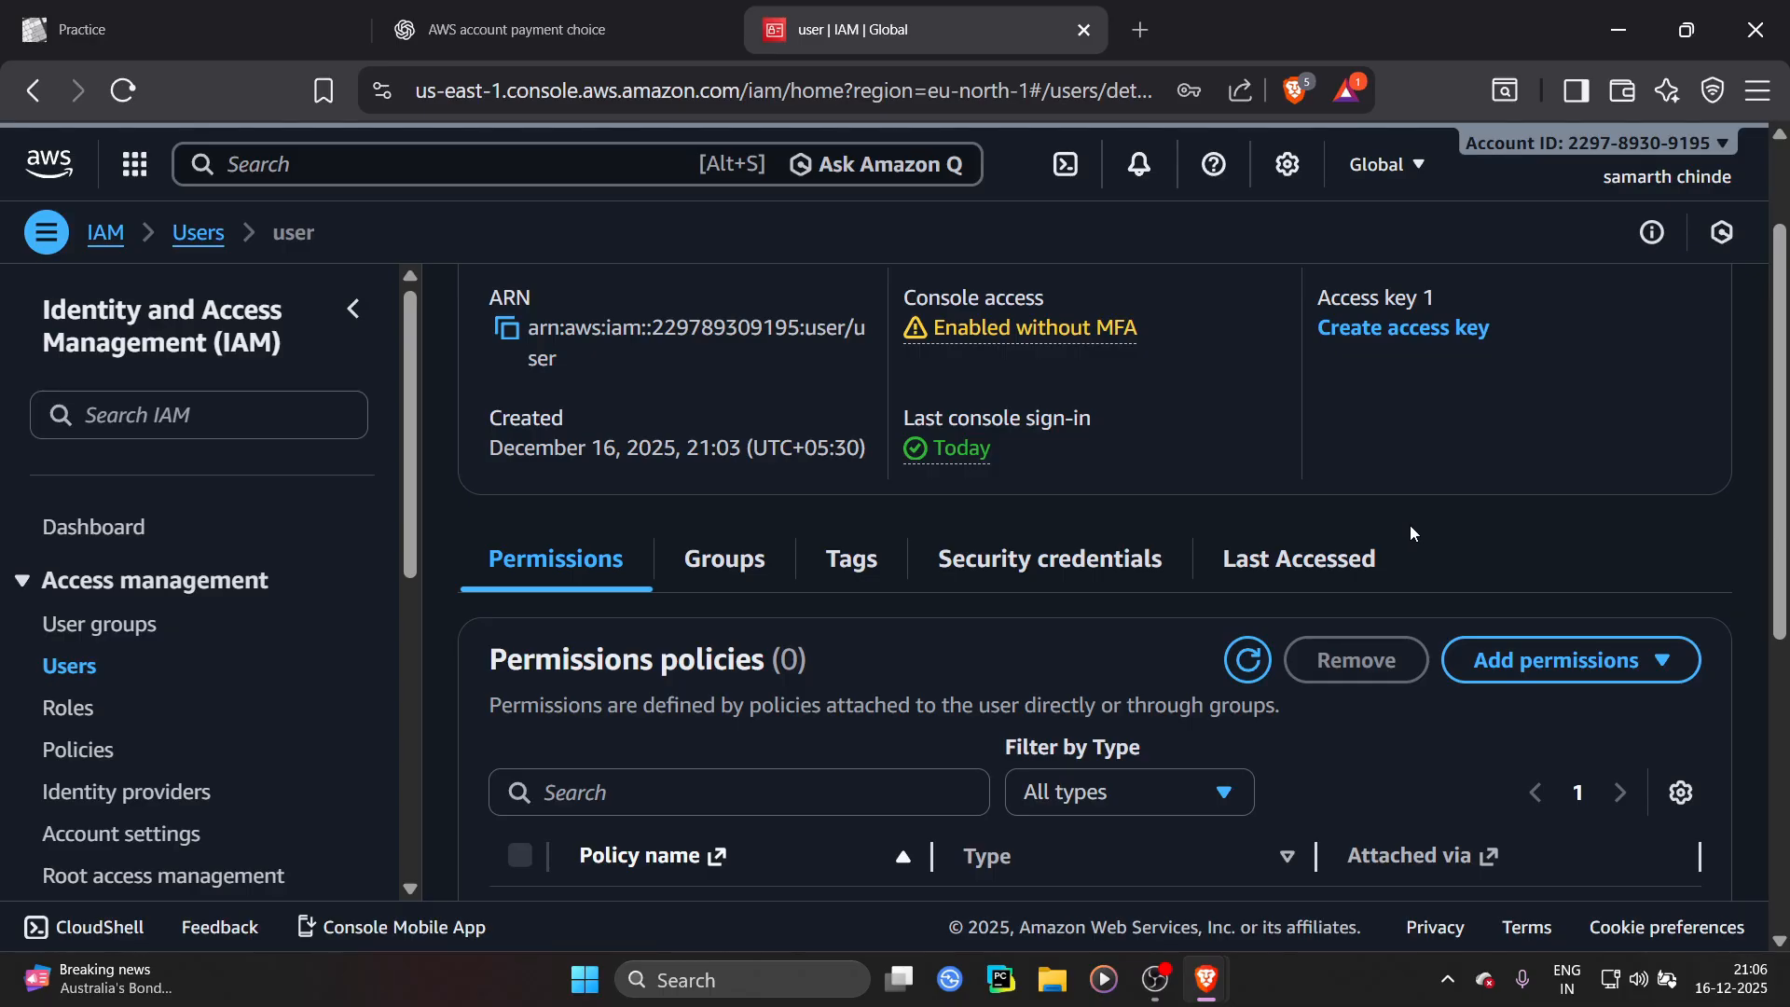
scroll(731, 529, down, 5)
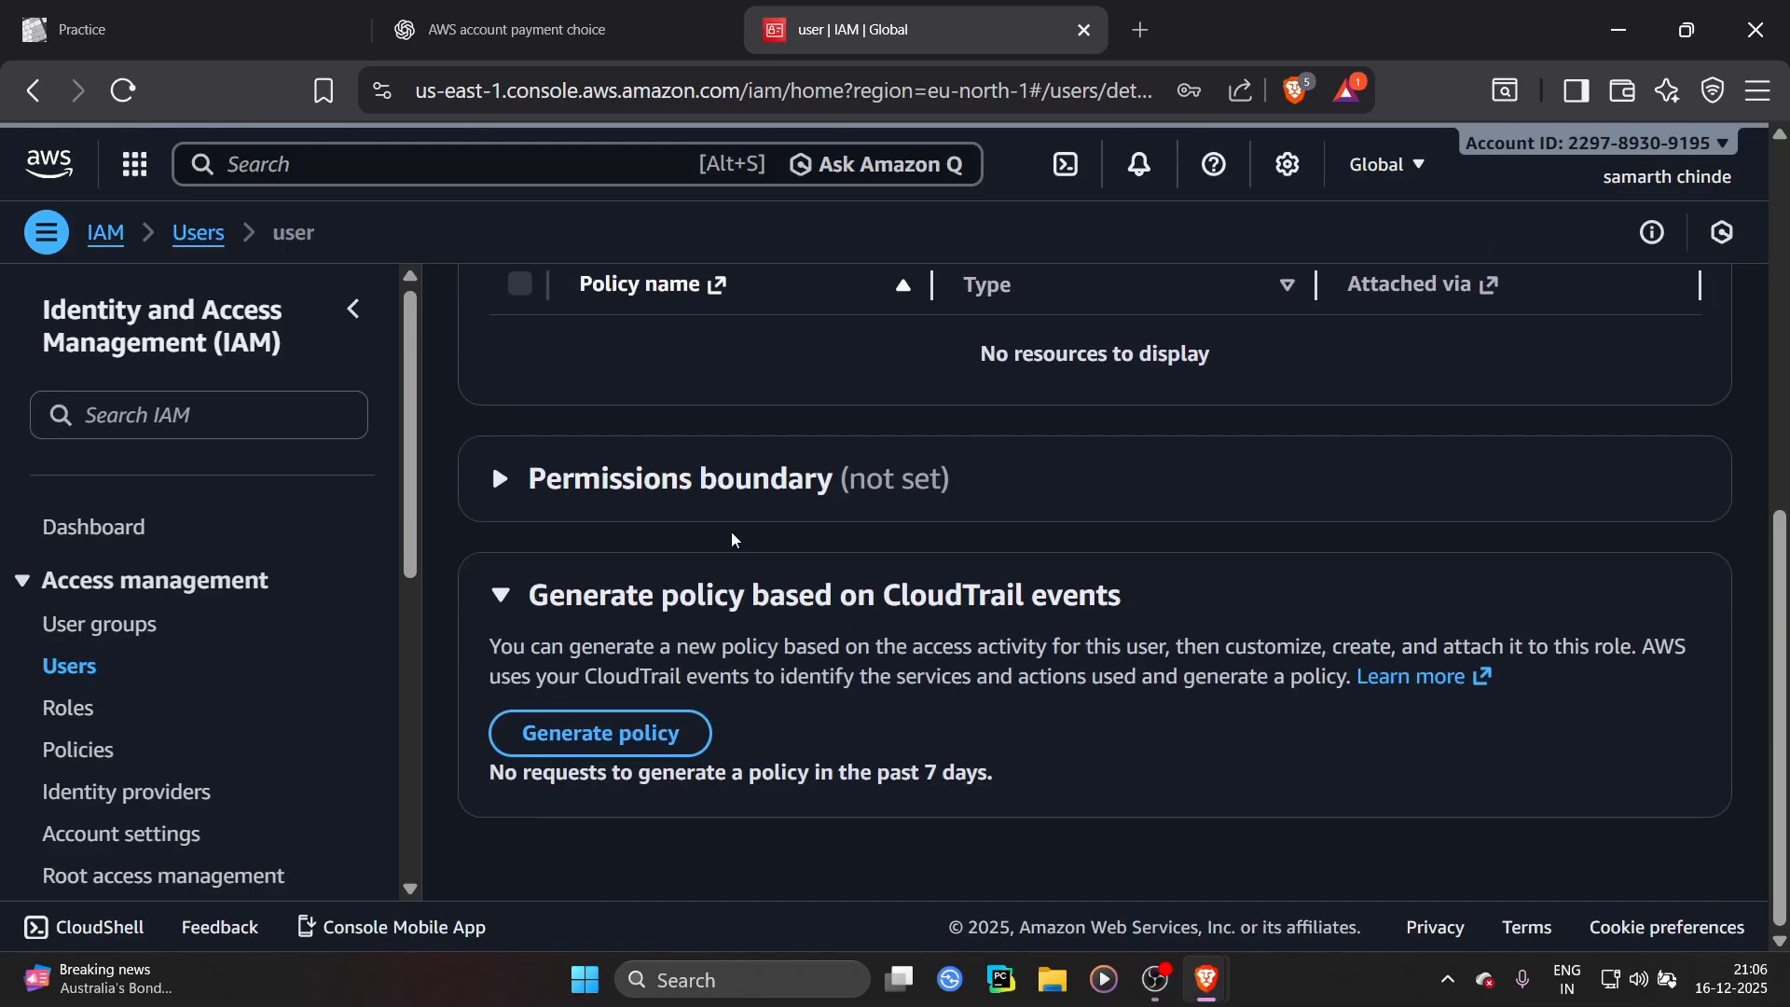
scroll(731, 530, up, 4)
click(56, 668)
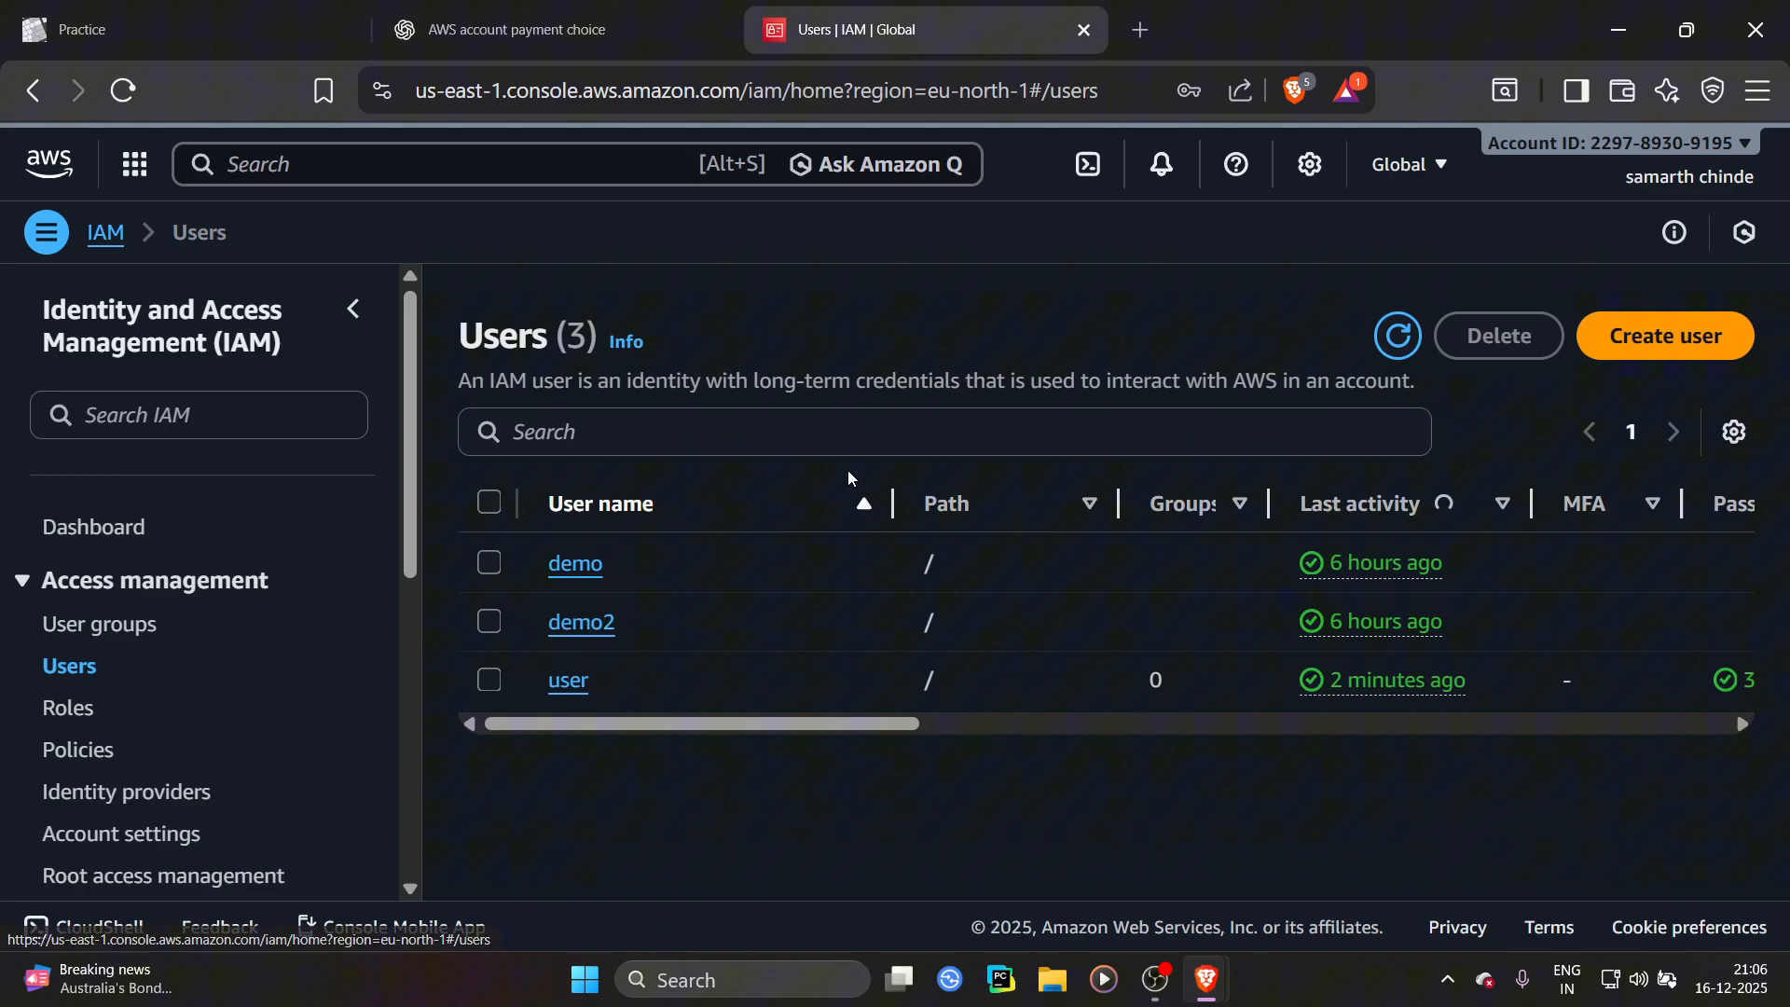
click(571, 684)
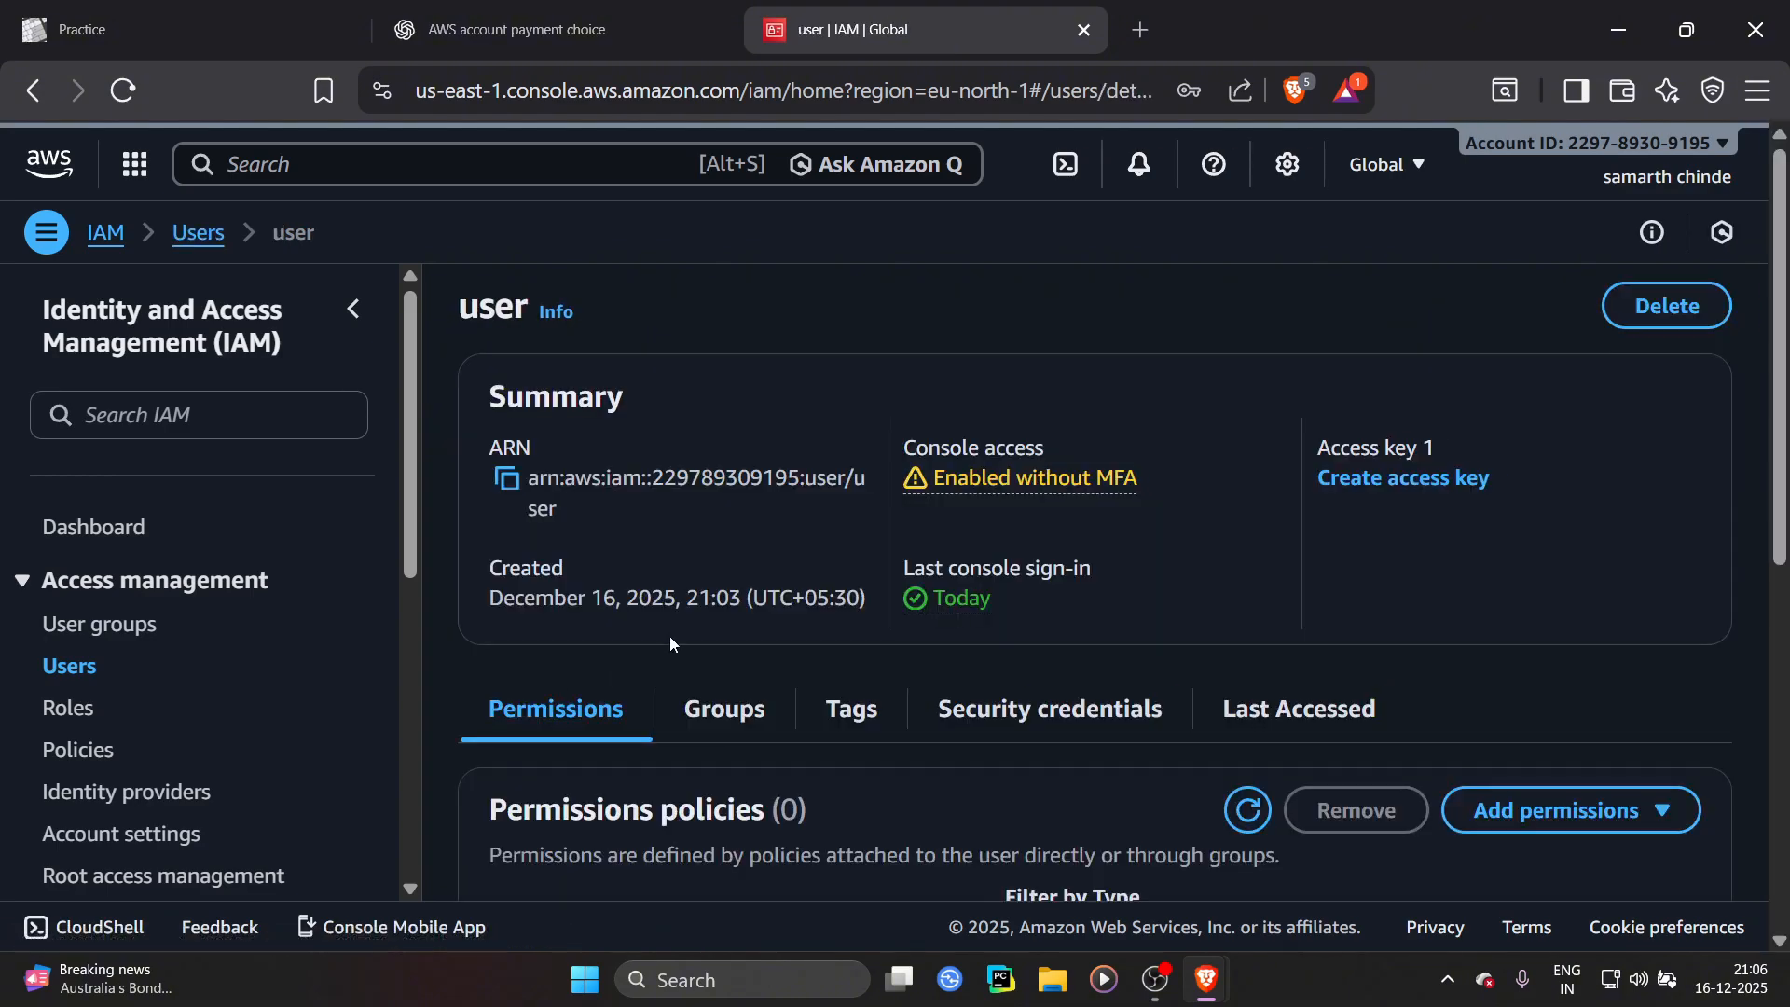
Start adding permissions to the user and choose to attach policies directly
scroll(749, 615, down, 3)
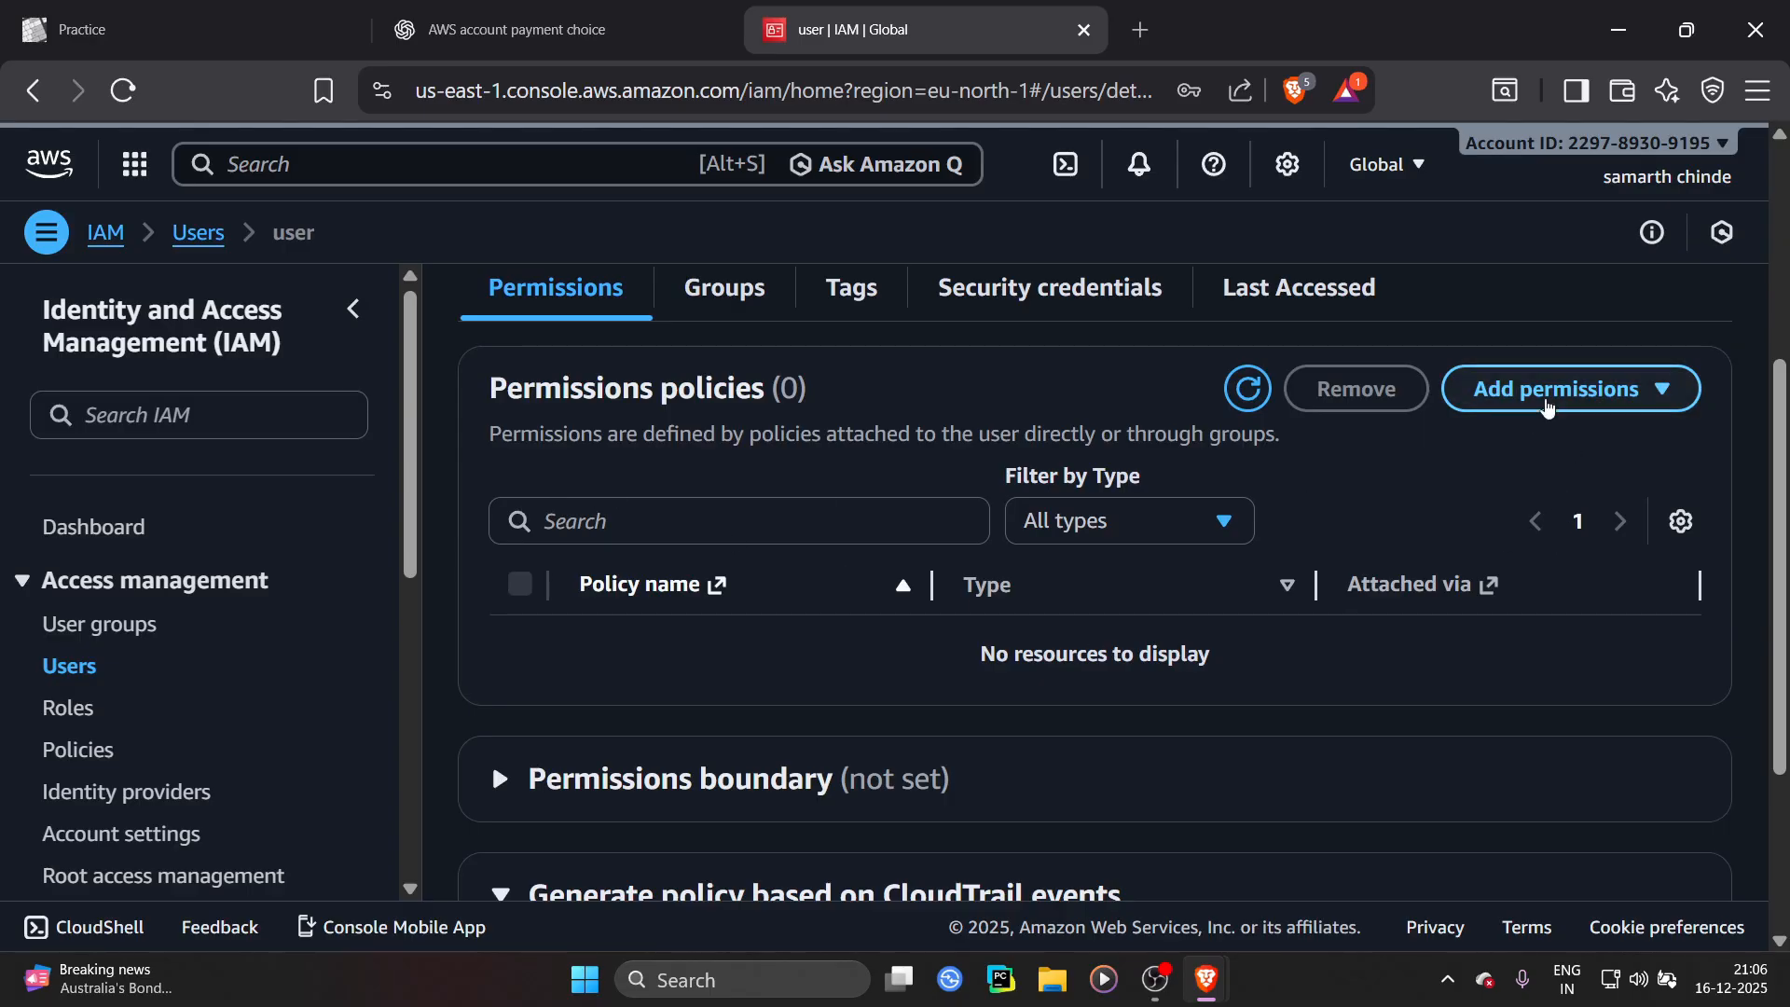
click(1547, 407)
click(1533, 440)
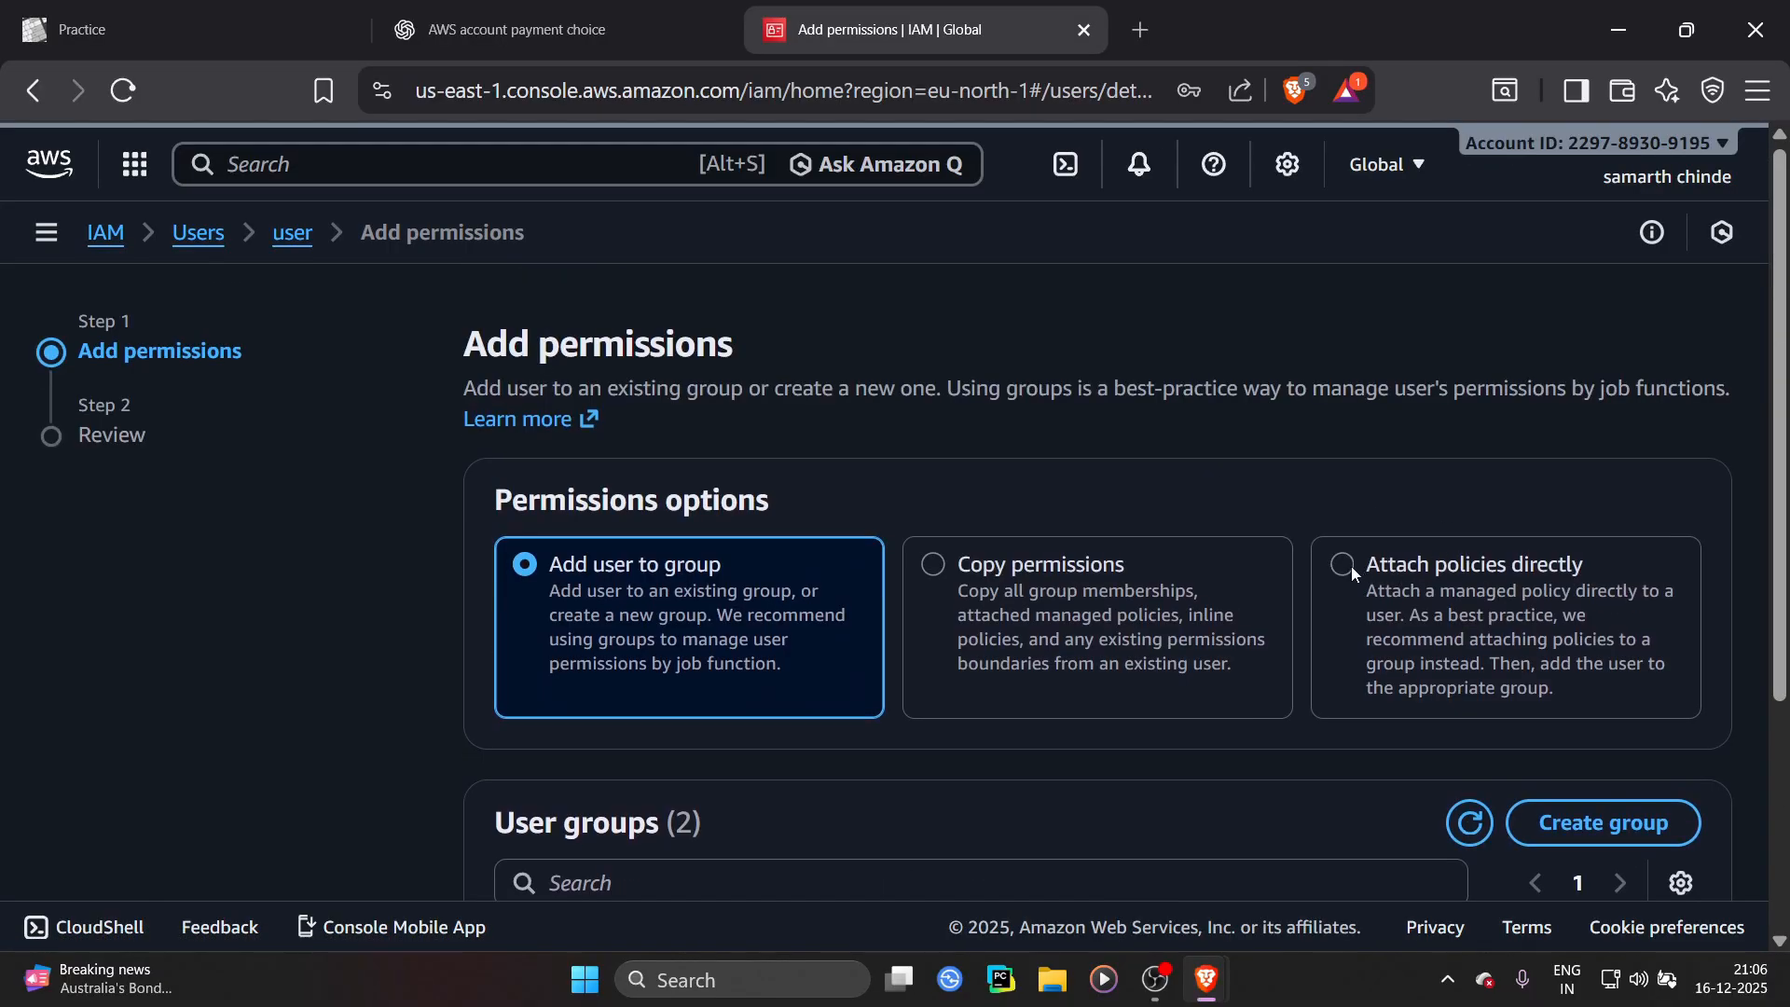
click(1350, 567)
Filter the permissions policies list by s3
scroll(1251, 580, down, 8)
scroll(1025, 531, up, 4)
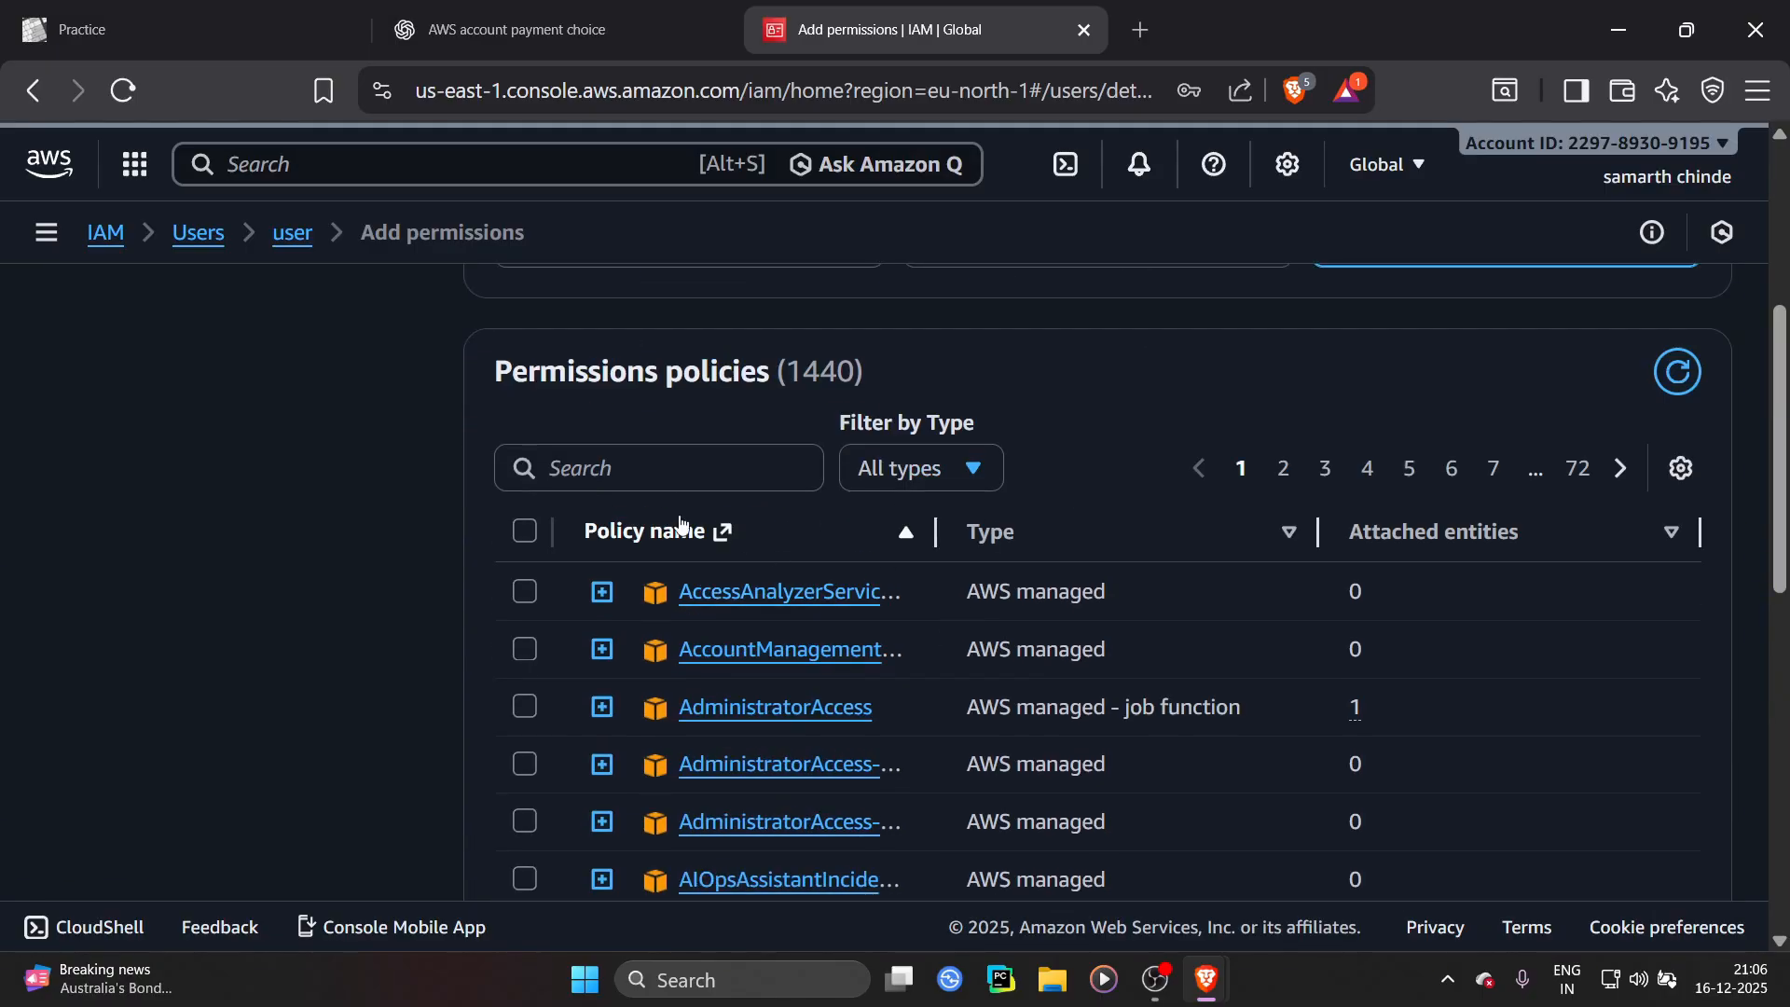
click(658, 467)
text(s)
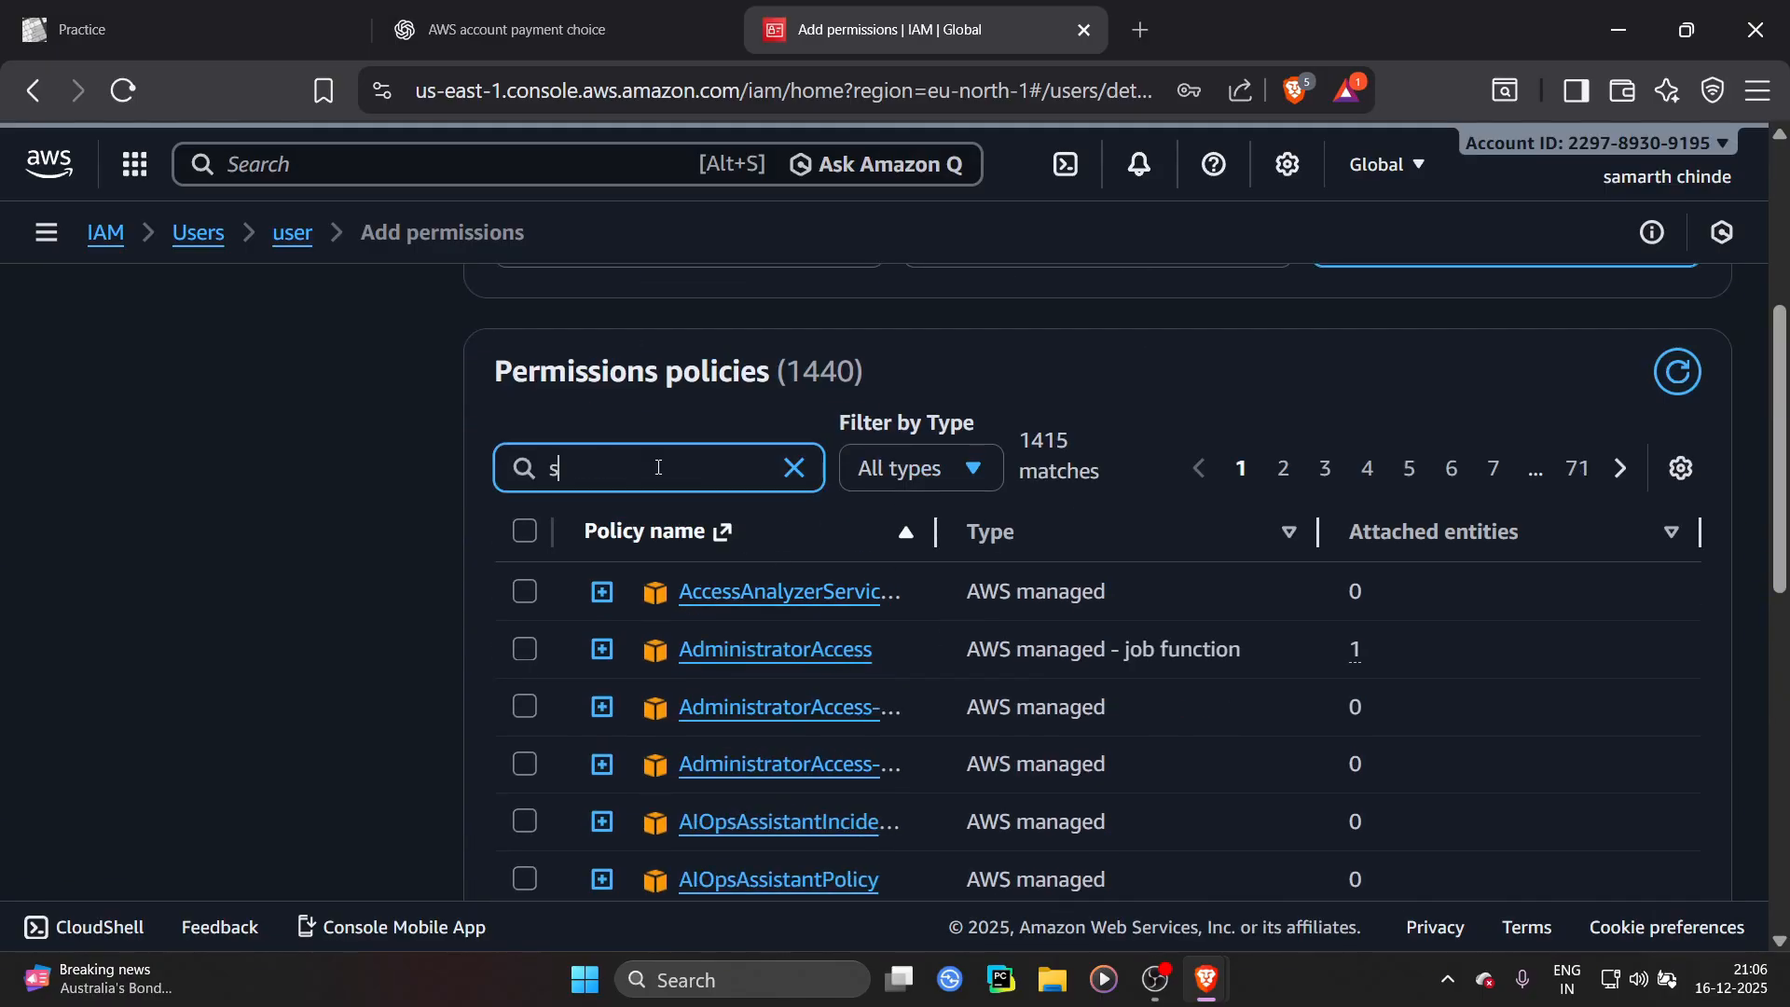
text(3)
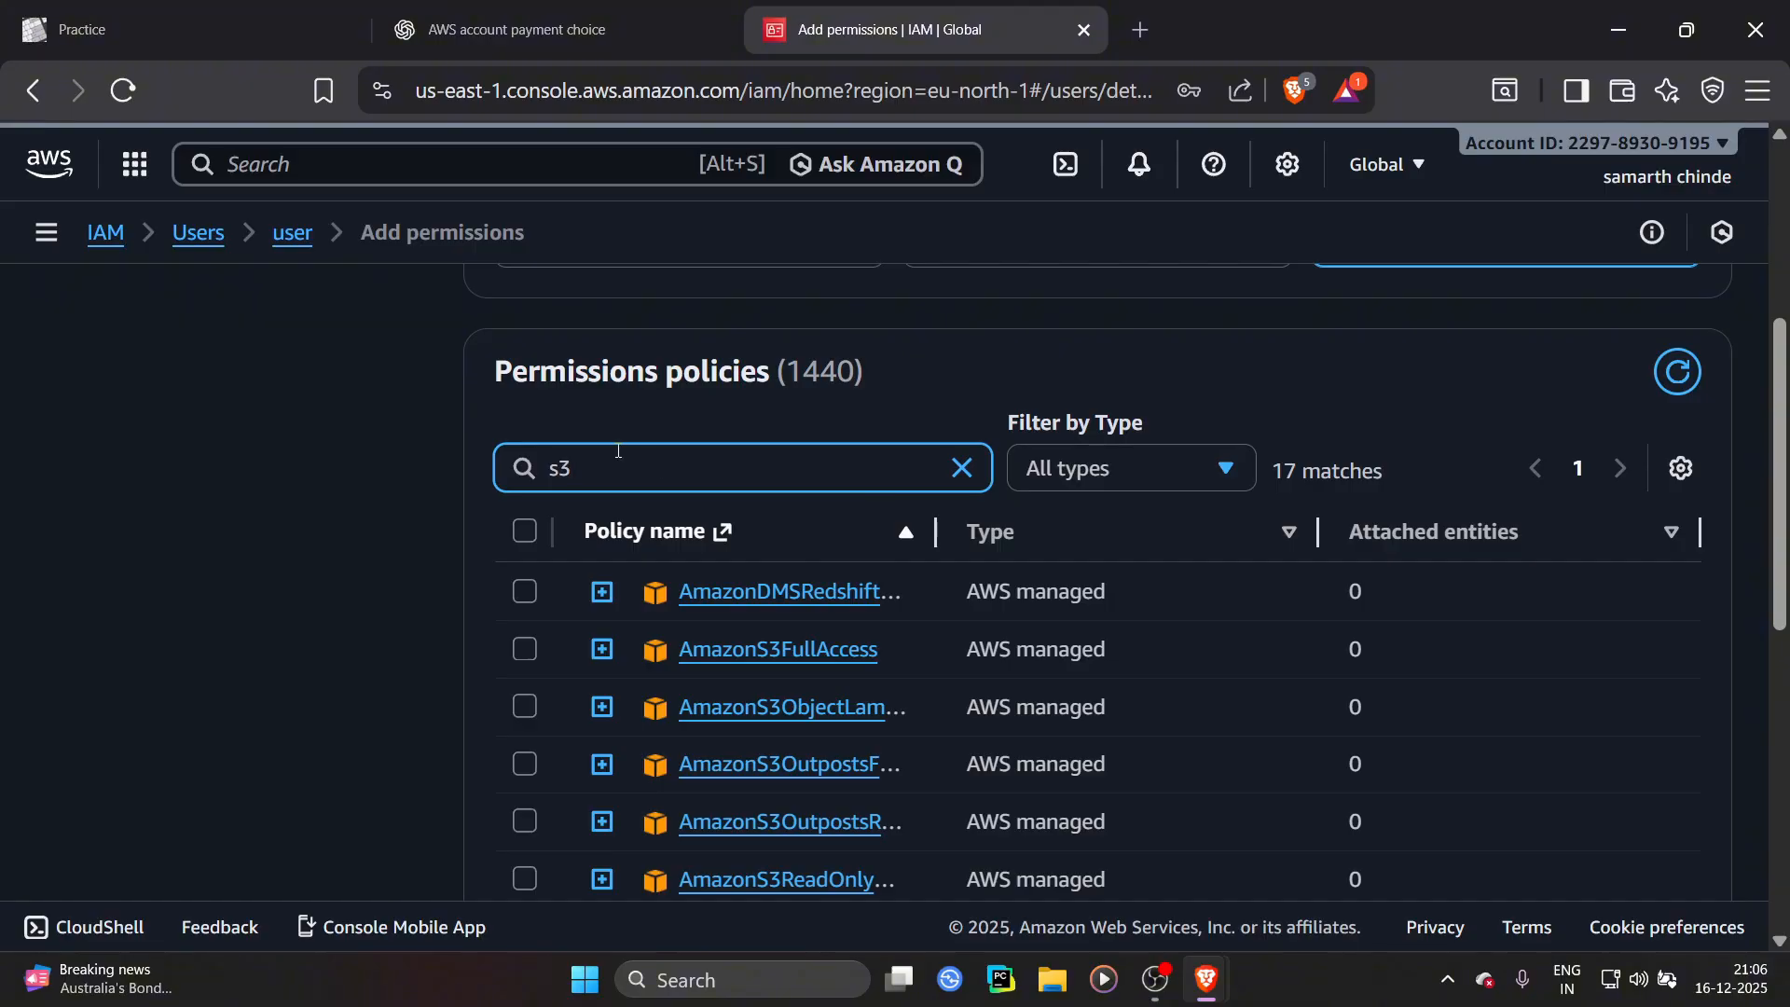
scroll(735, 569, down, 5)
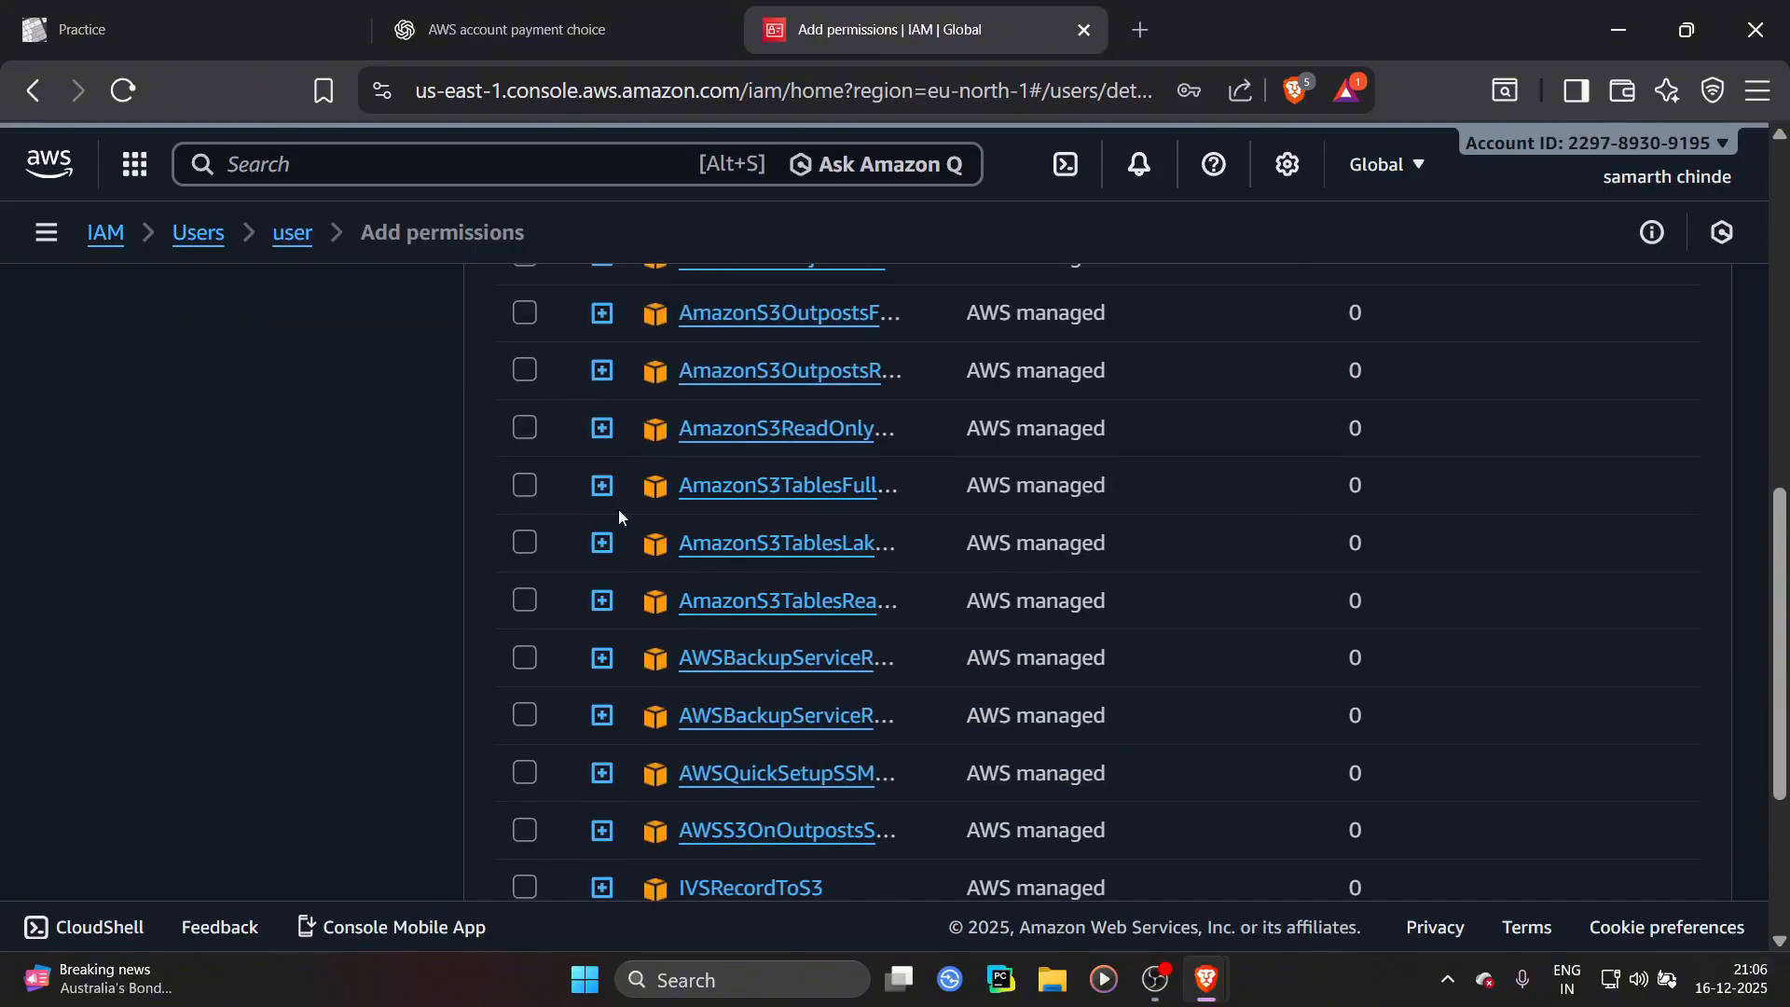
Select the AmazonS3FullAccess policy and add it to the user's permissions
scroll(618, 509, up, 3)
drag(943, 381, 1168, 385)
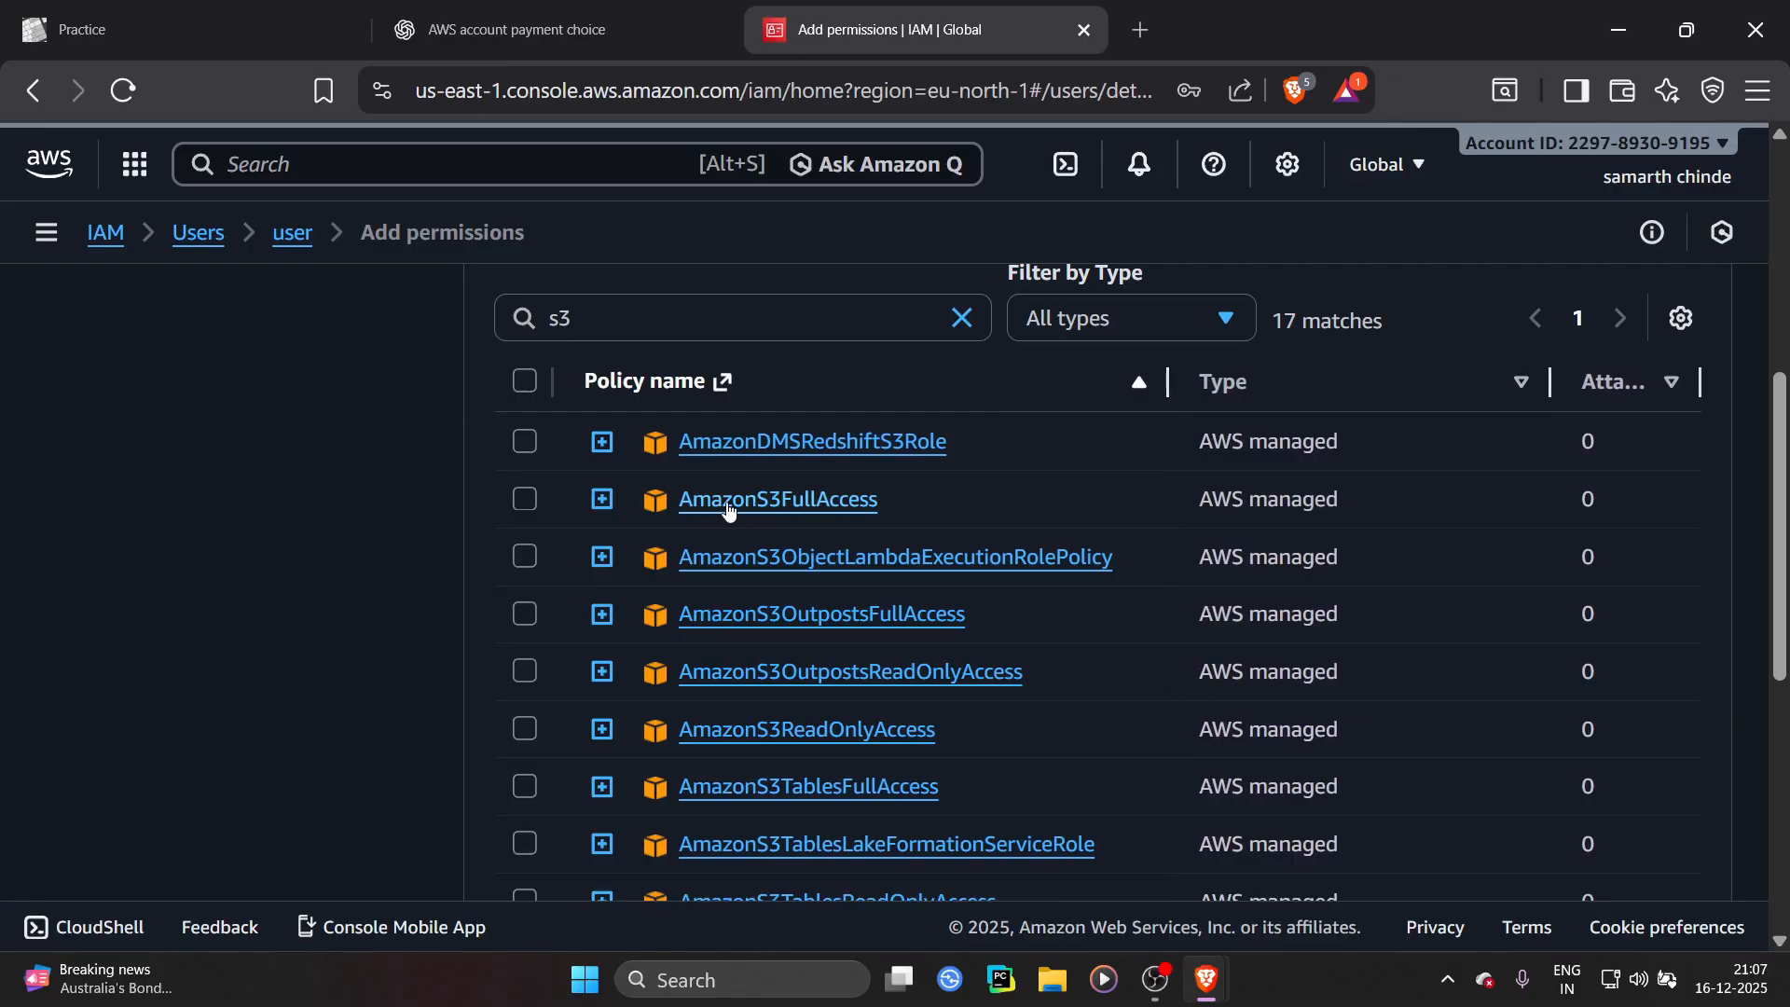
click(528, 501)
scroll(1402, 630, down, 10)
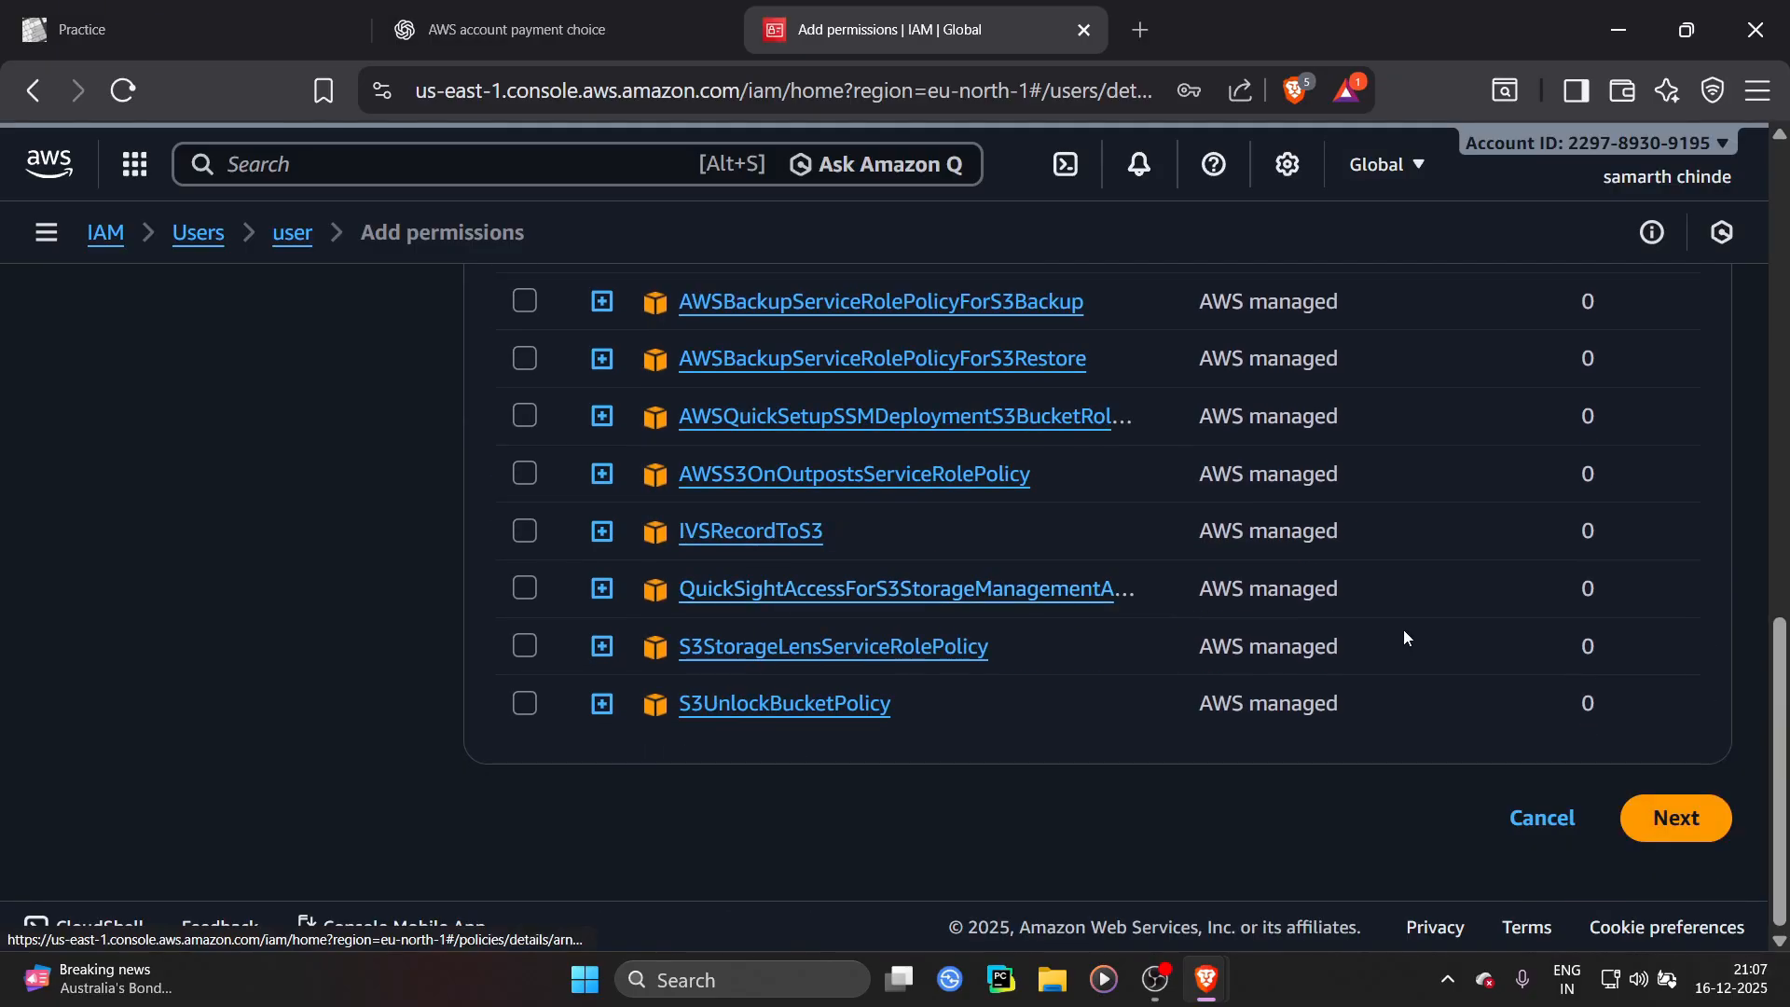
click(1650, 828)
click(1625, 843)
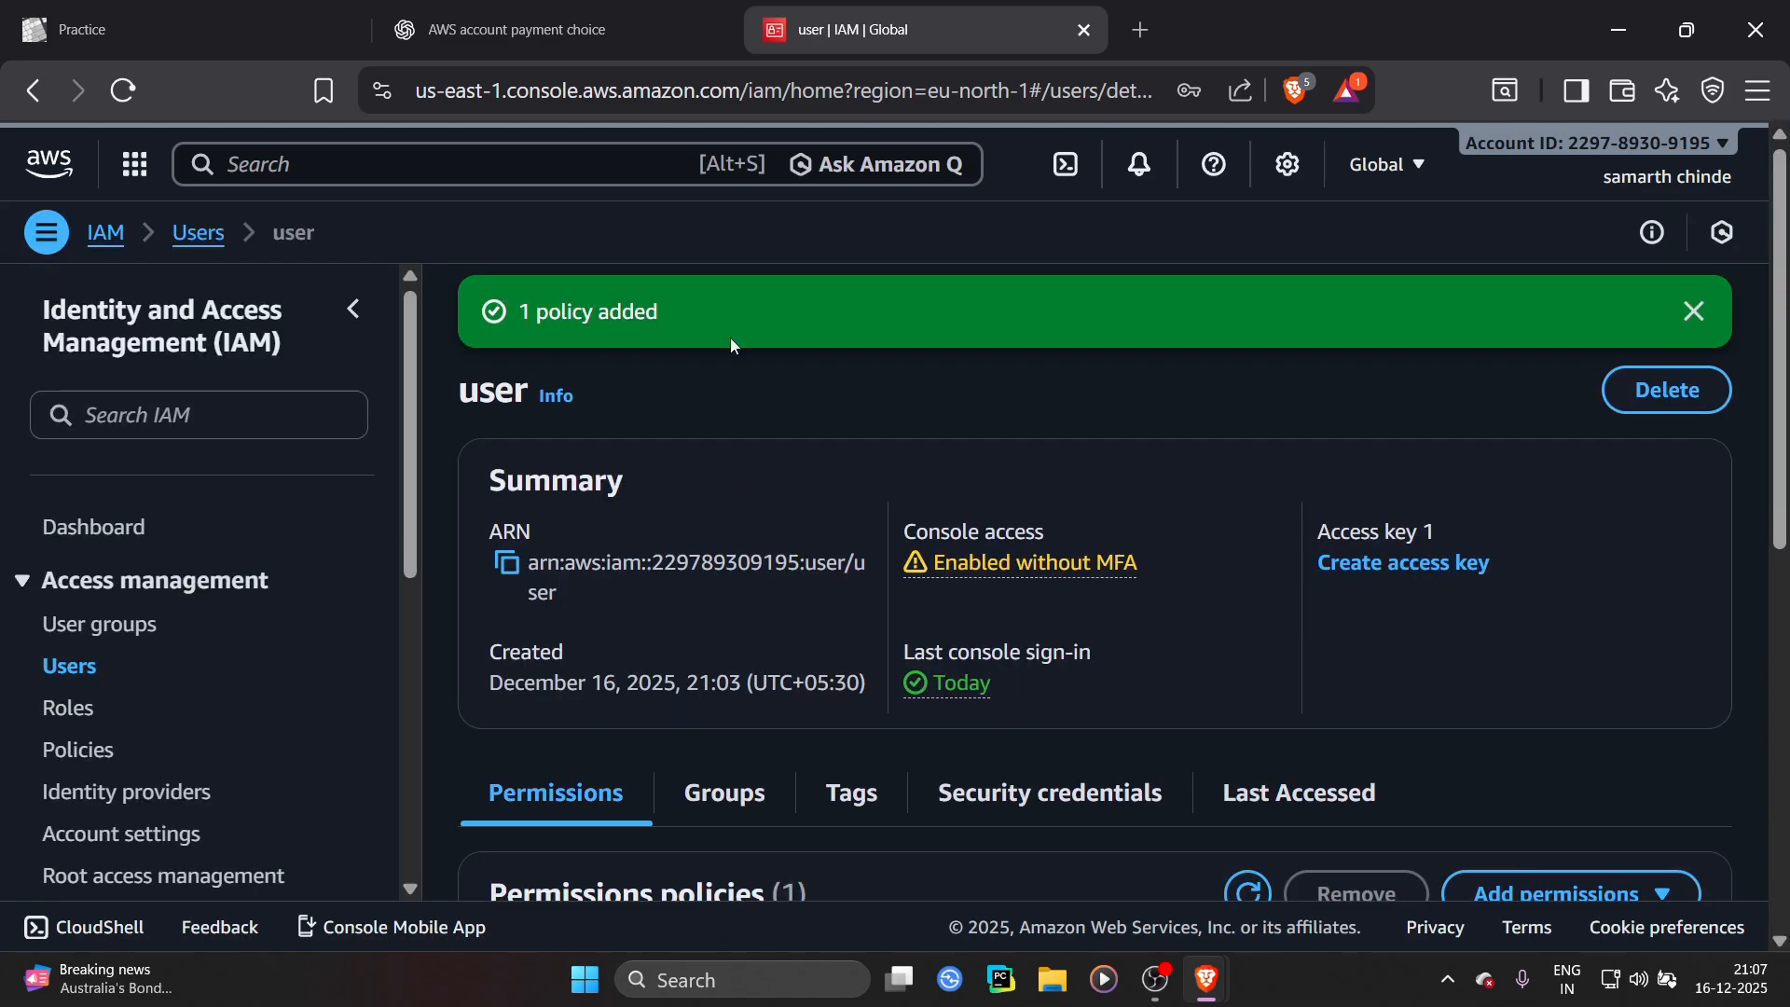
click(1693, 311)
Reopen the user's details page and check its attached permissions policies
scroll(898, 566, down, 5)
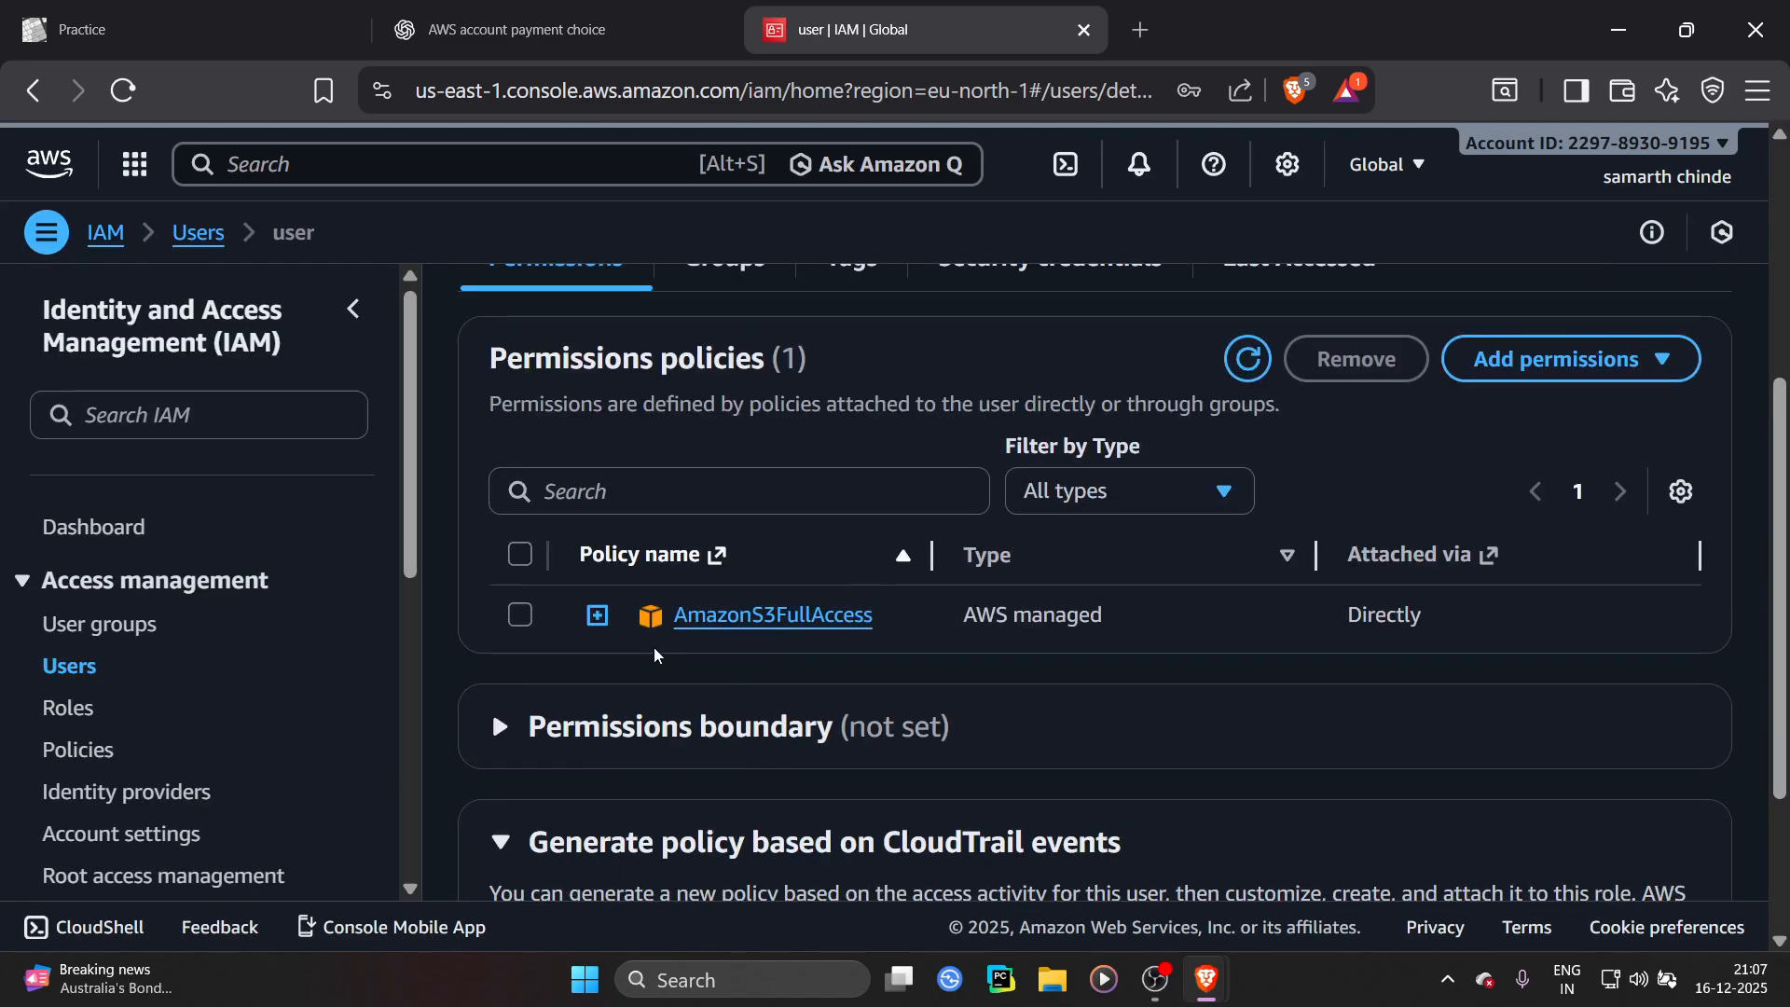
scroll(872, 751, up, 1)
scroll(872, 750, up, 2)
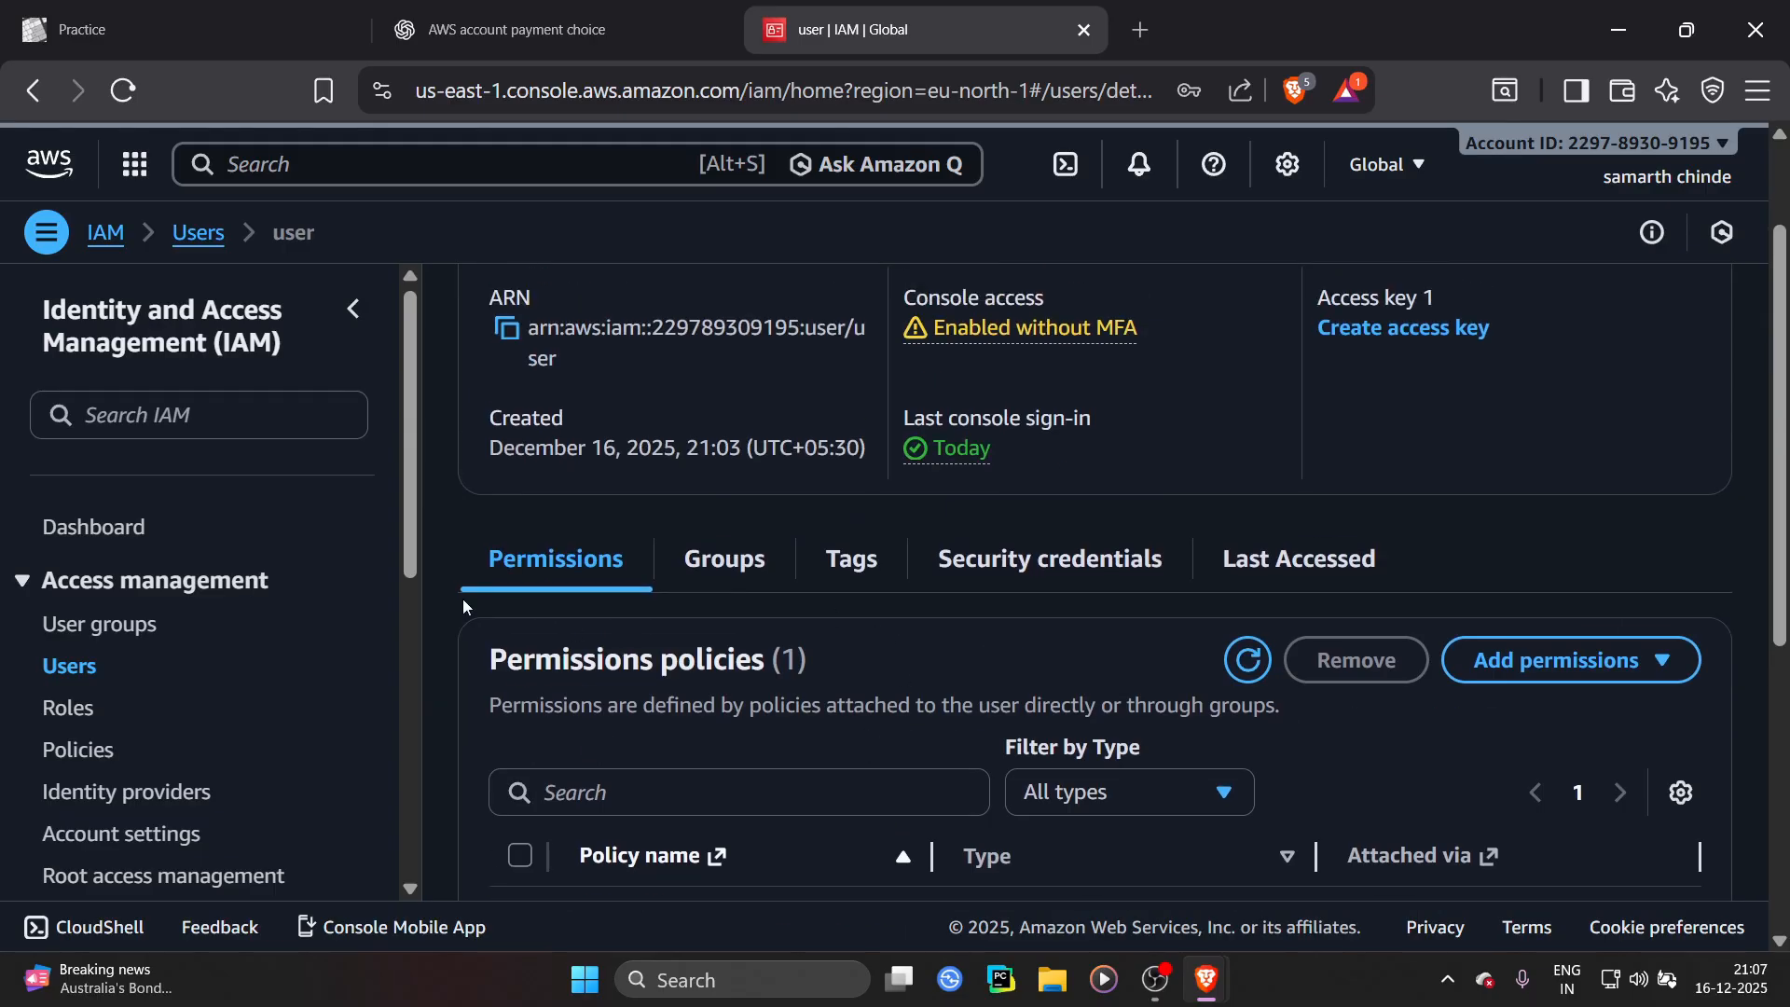
click(56, 666)
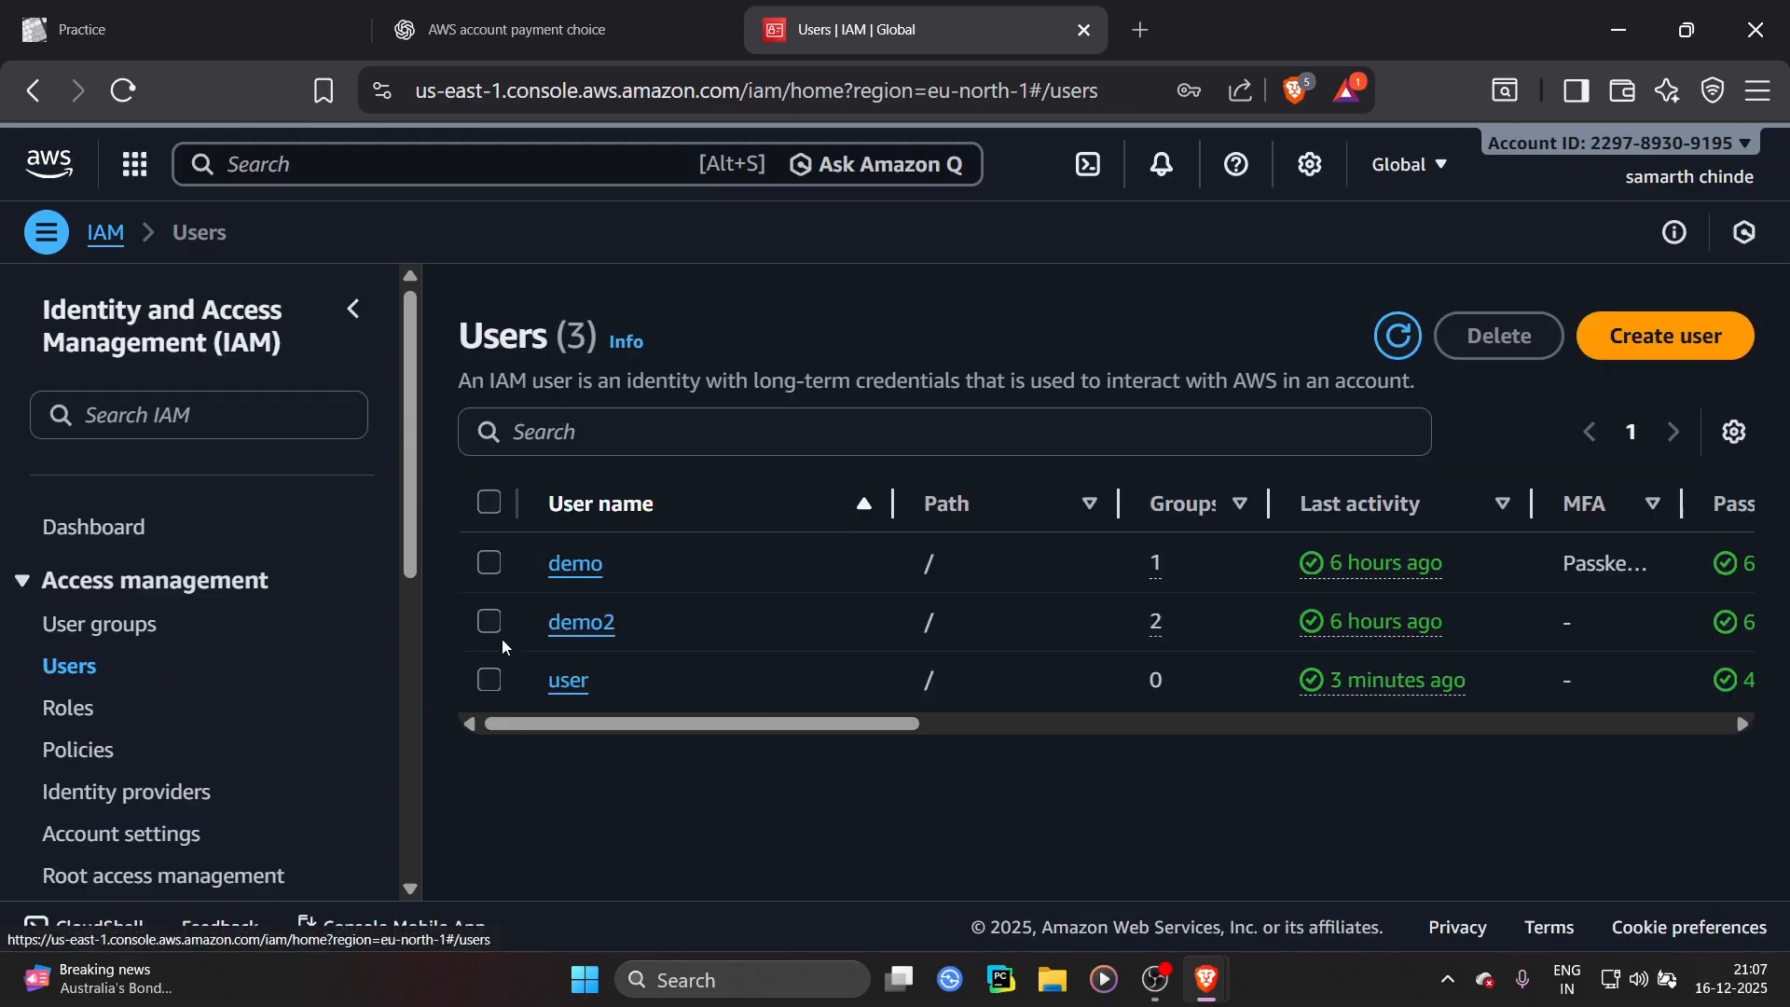
click(575, 685)
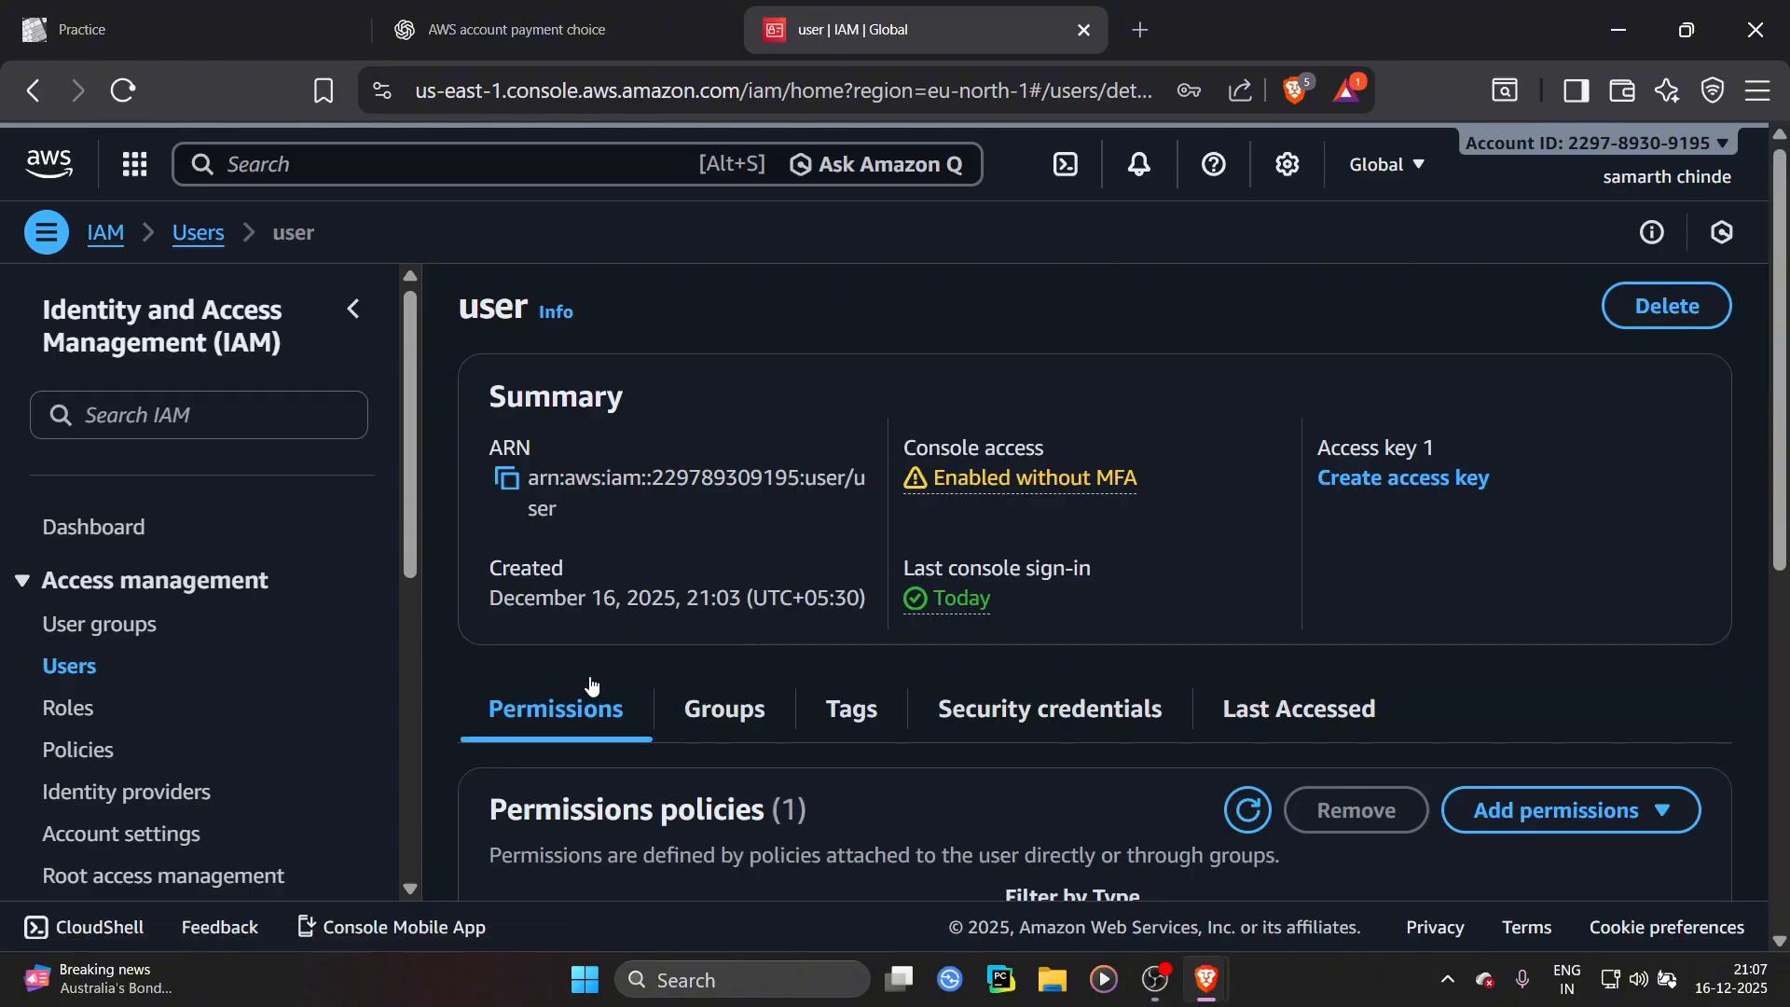
scroll(565, 666, down, 5)
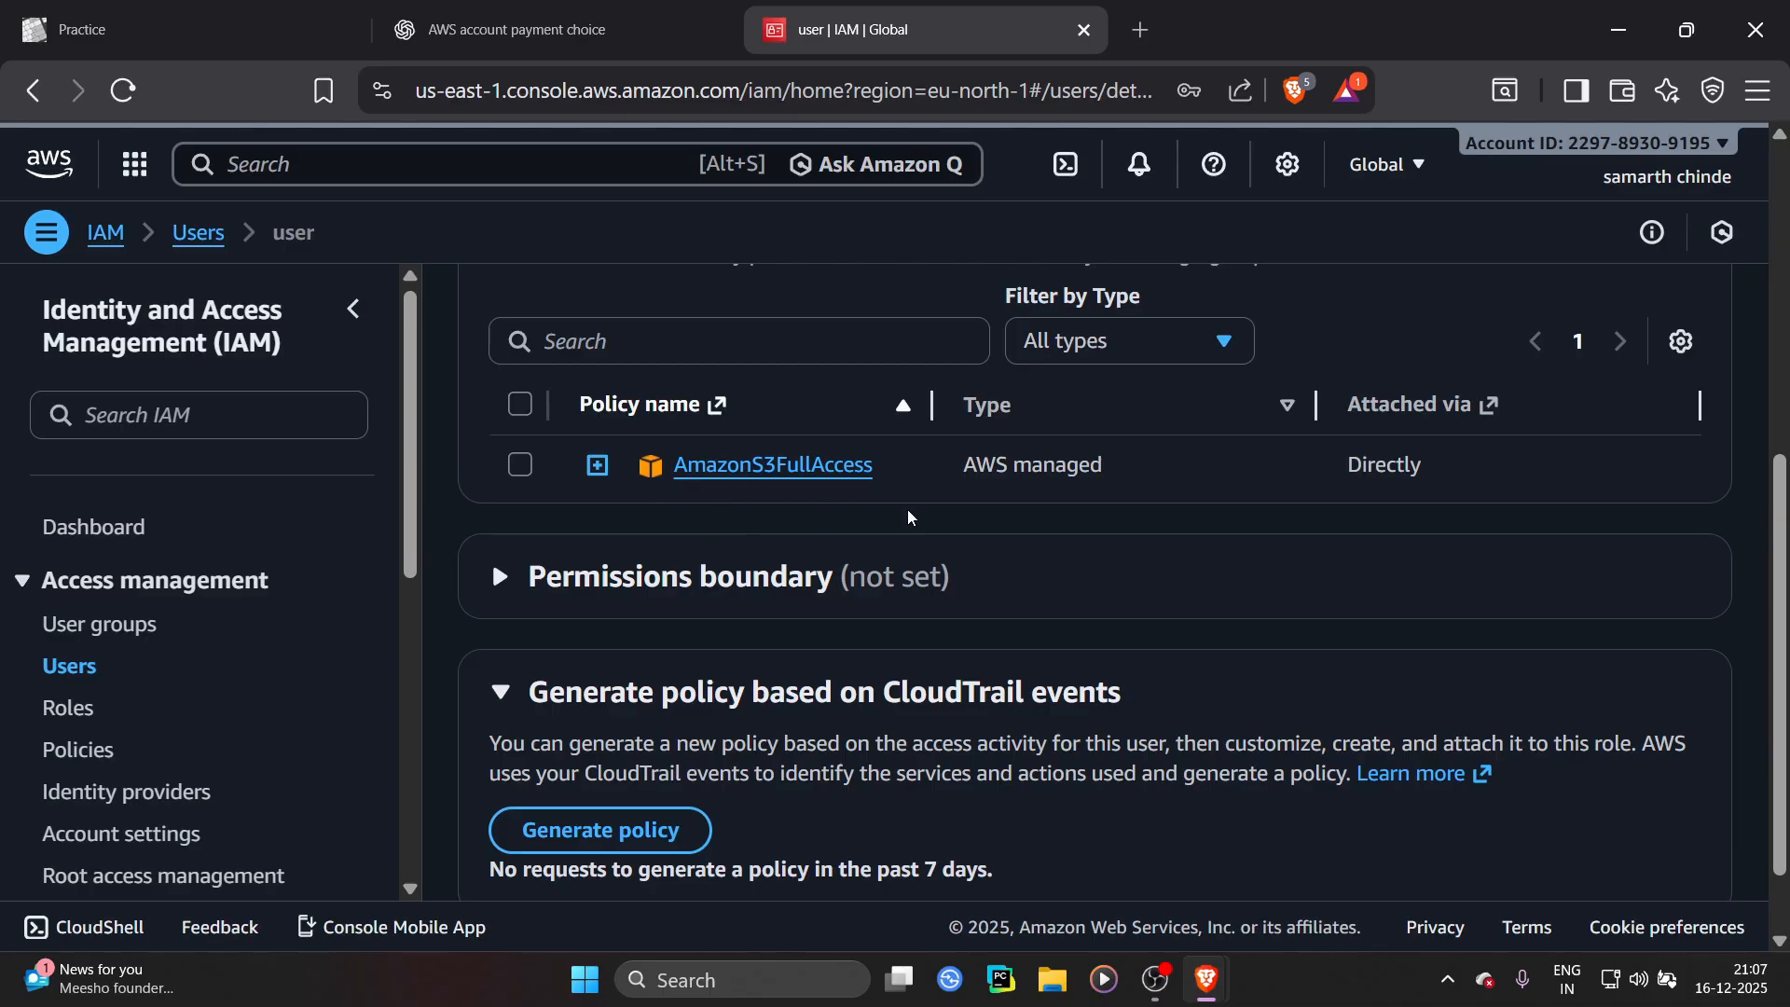
As the IAM user, create a general purpose S3 bucket named shjfjhdjhfjf with default settings
key(alt+Tab)
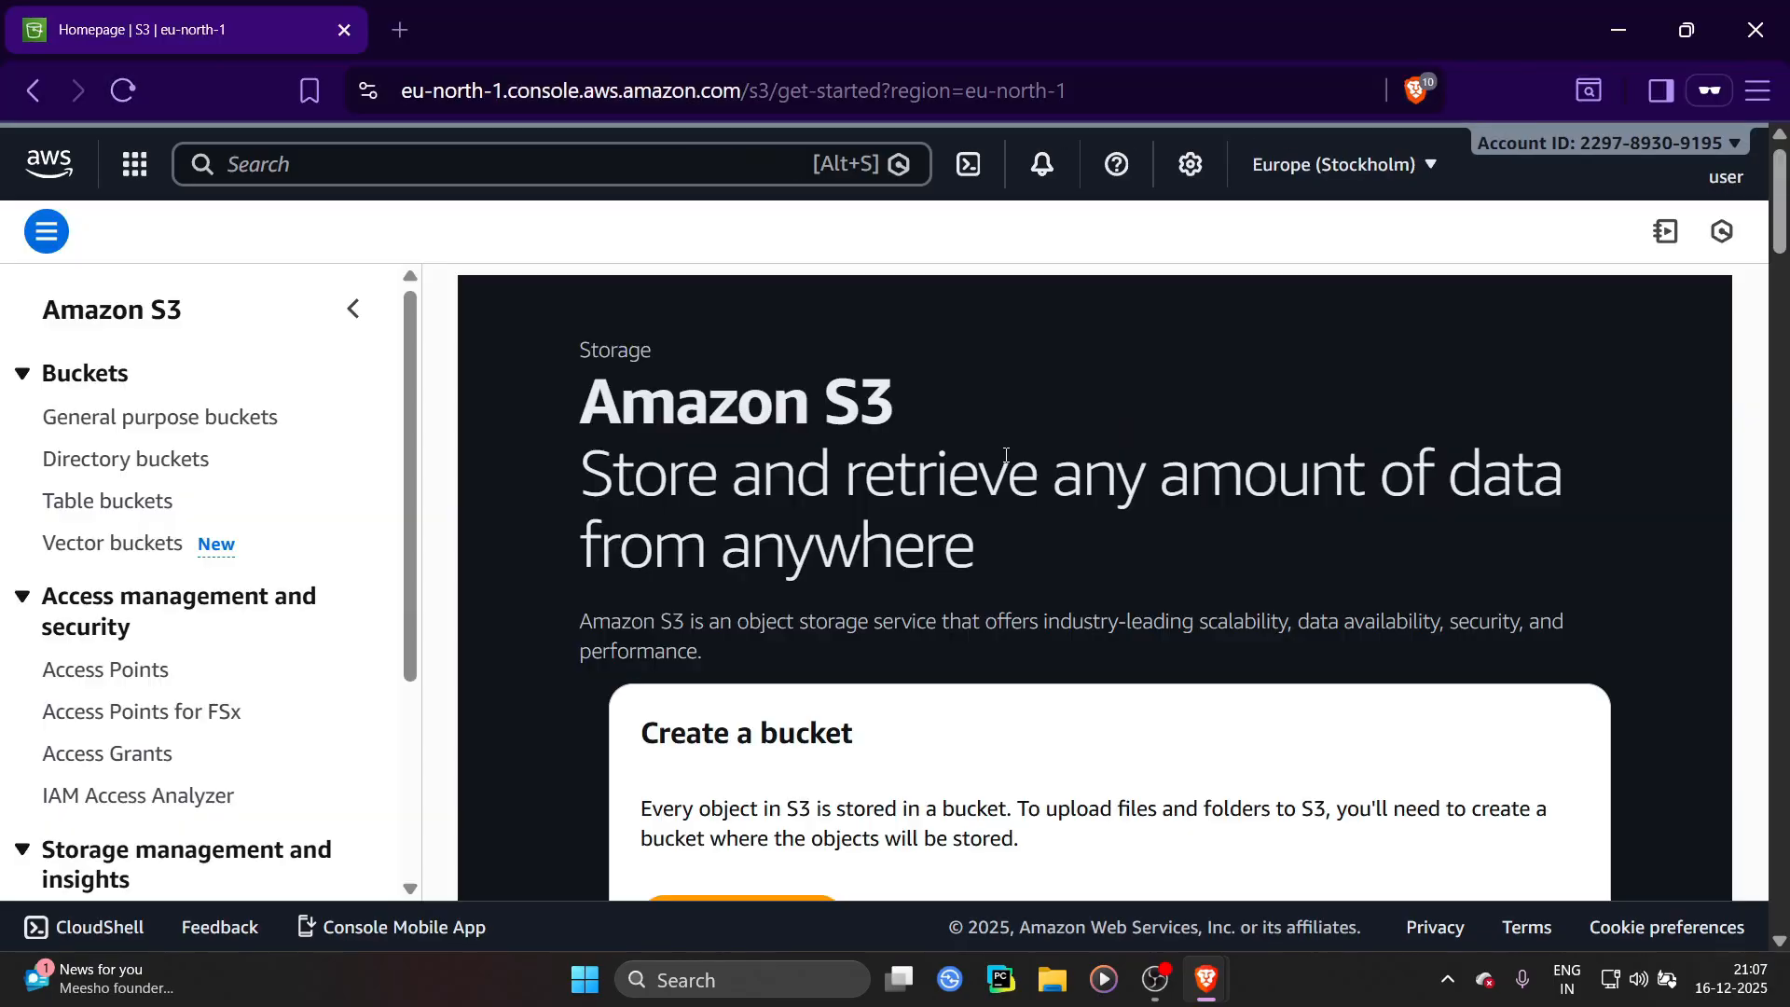
scroll(1028, 530, down, 2)
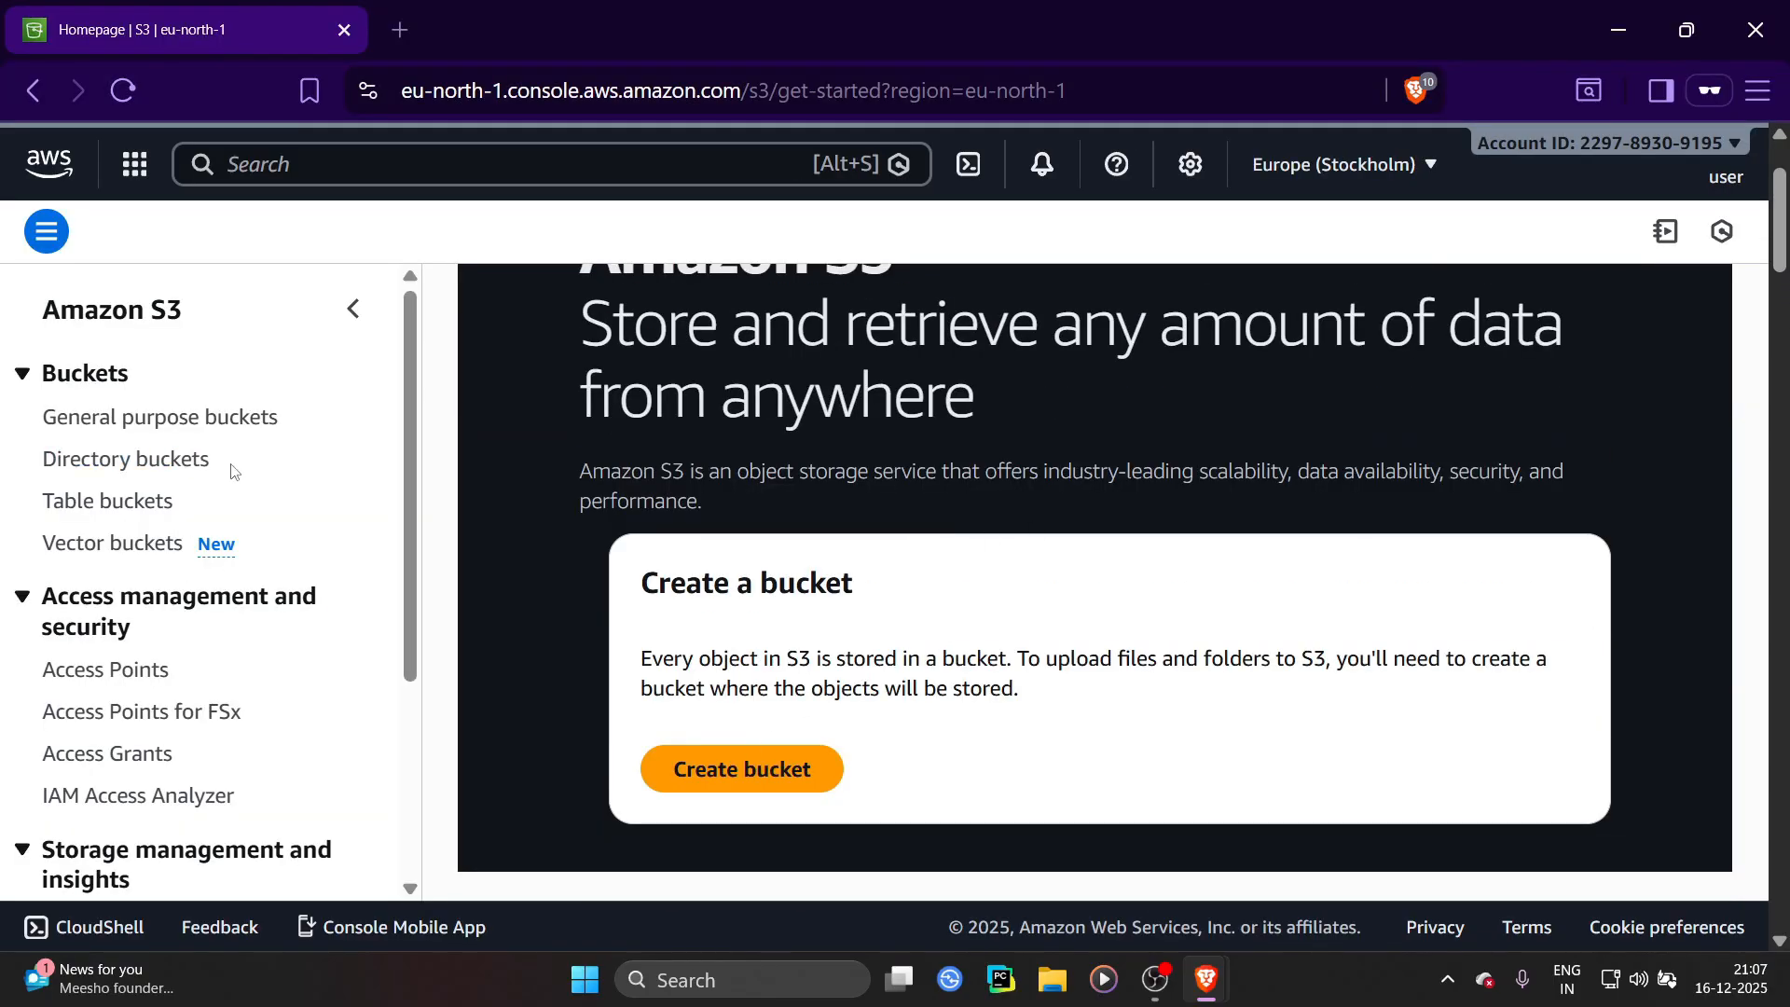
click(759, 761)
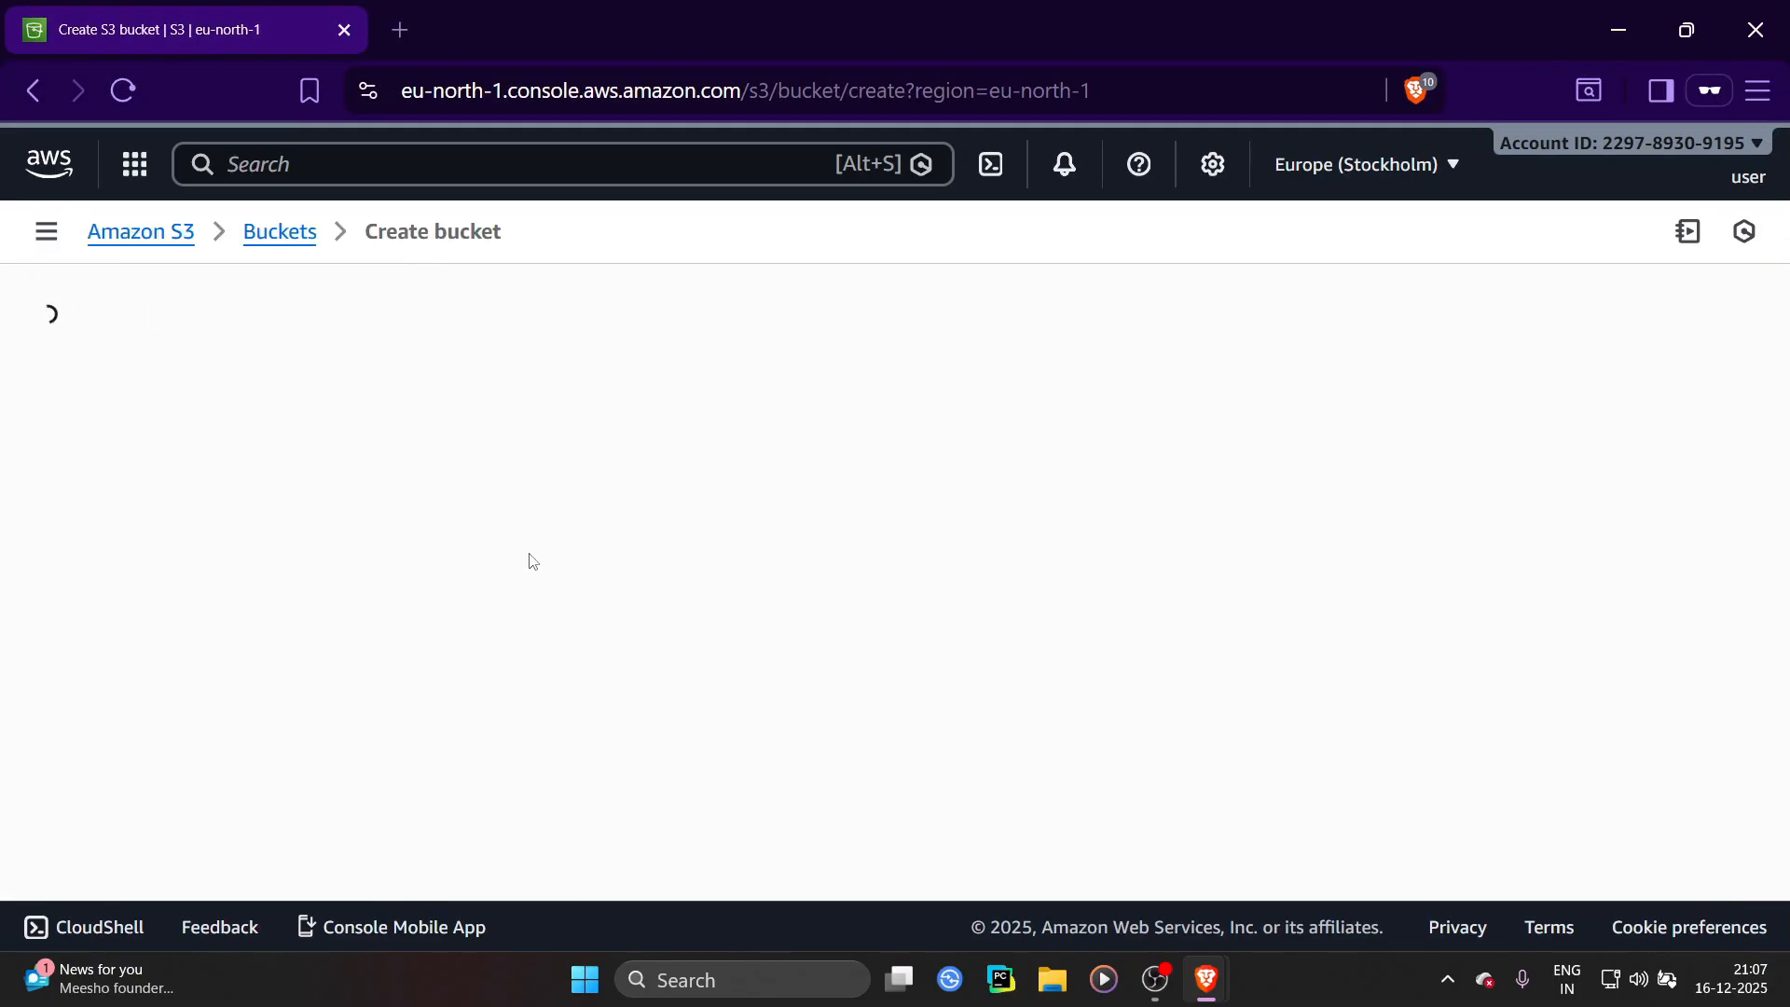
scroll(611, 522, down, 10)
scroll(539, 521, up, 9)
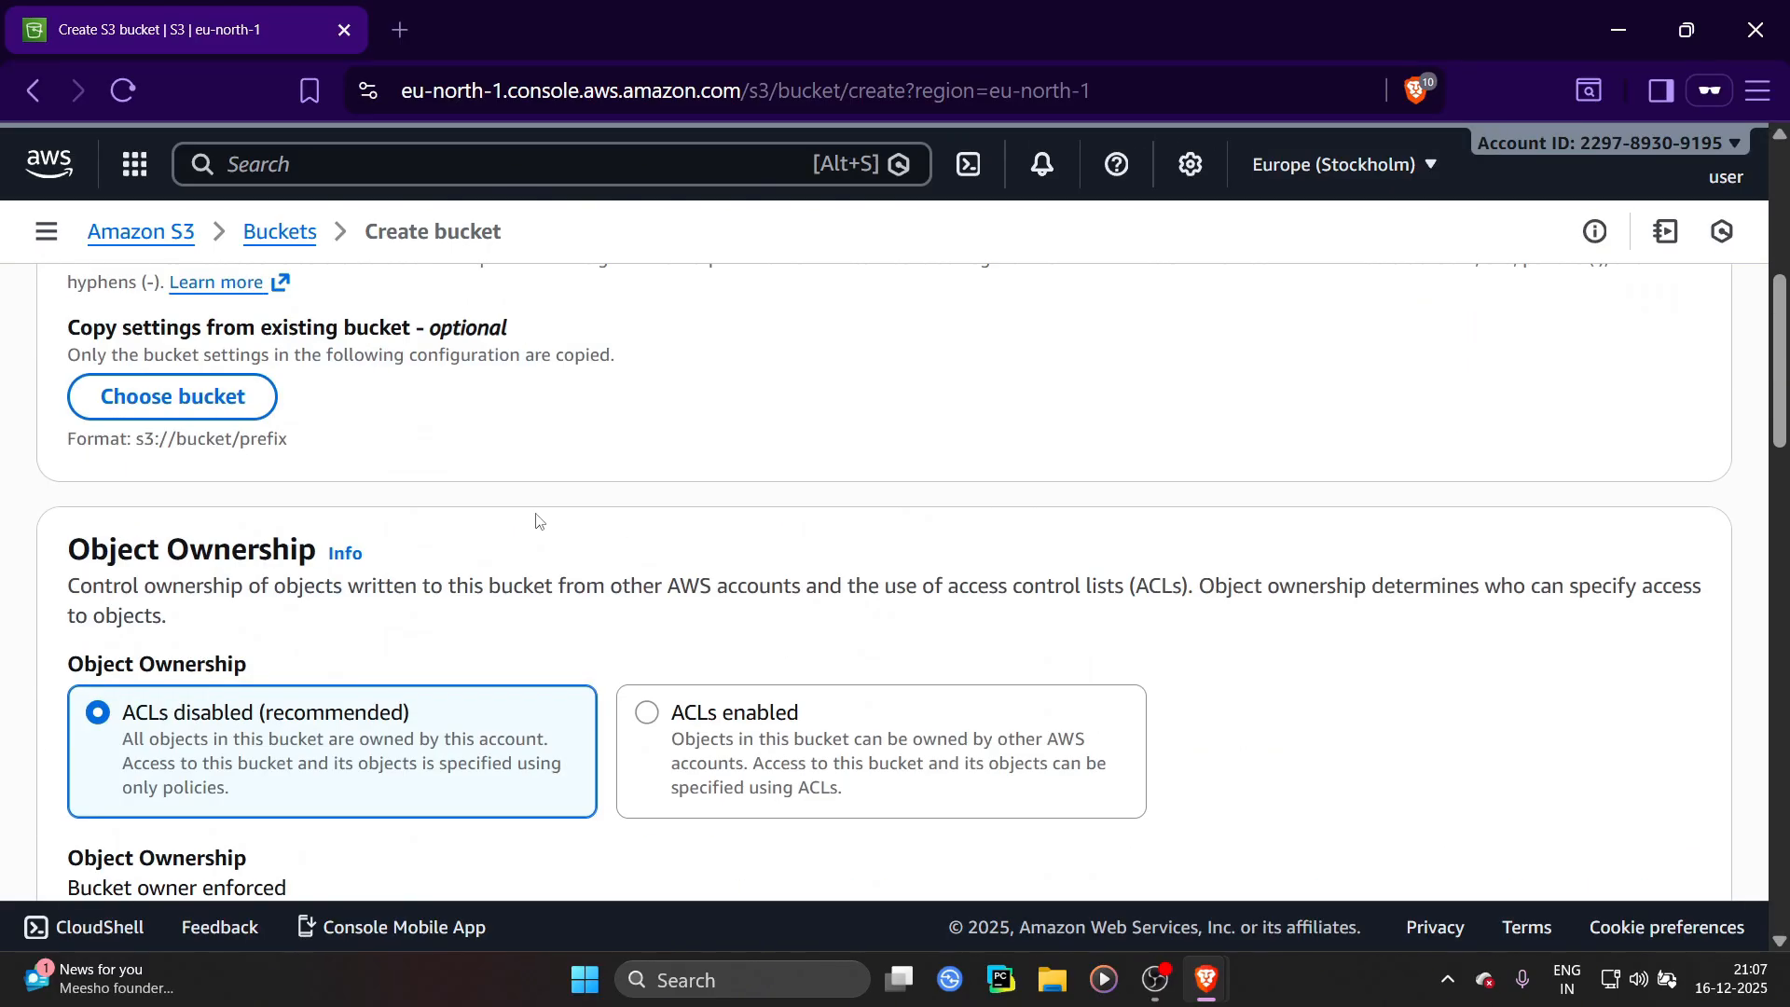
click(304, 667)
text(shjfjhdjhfjf)
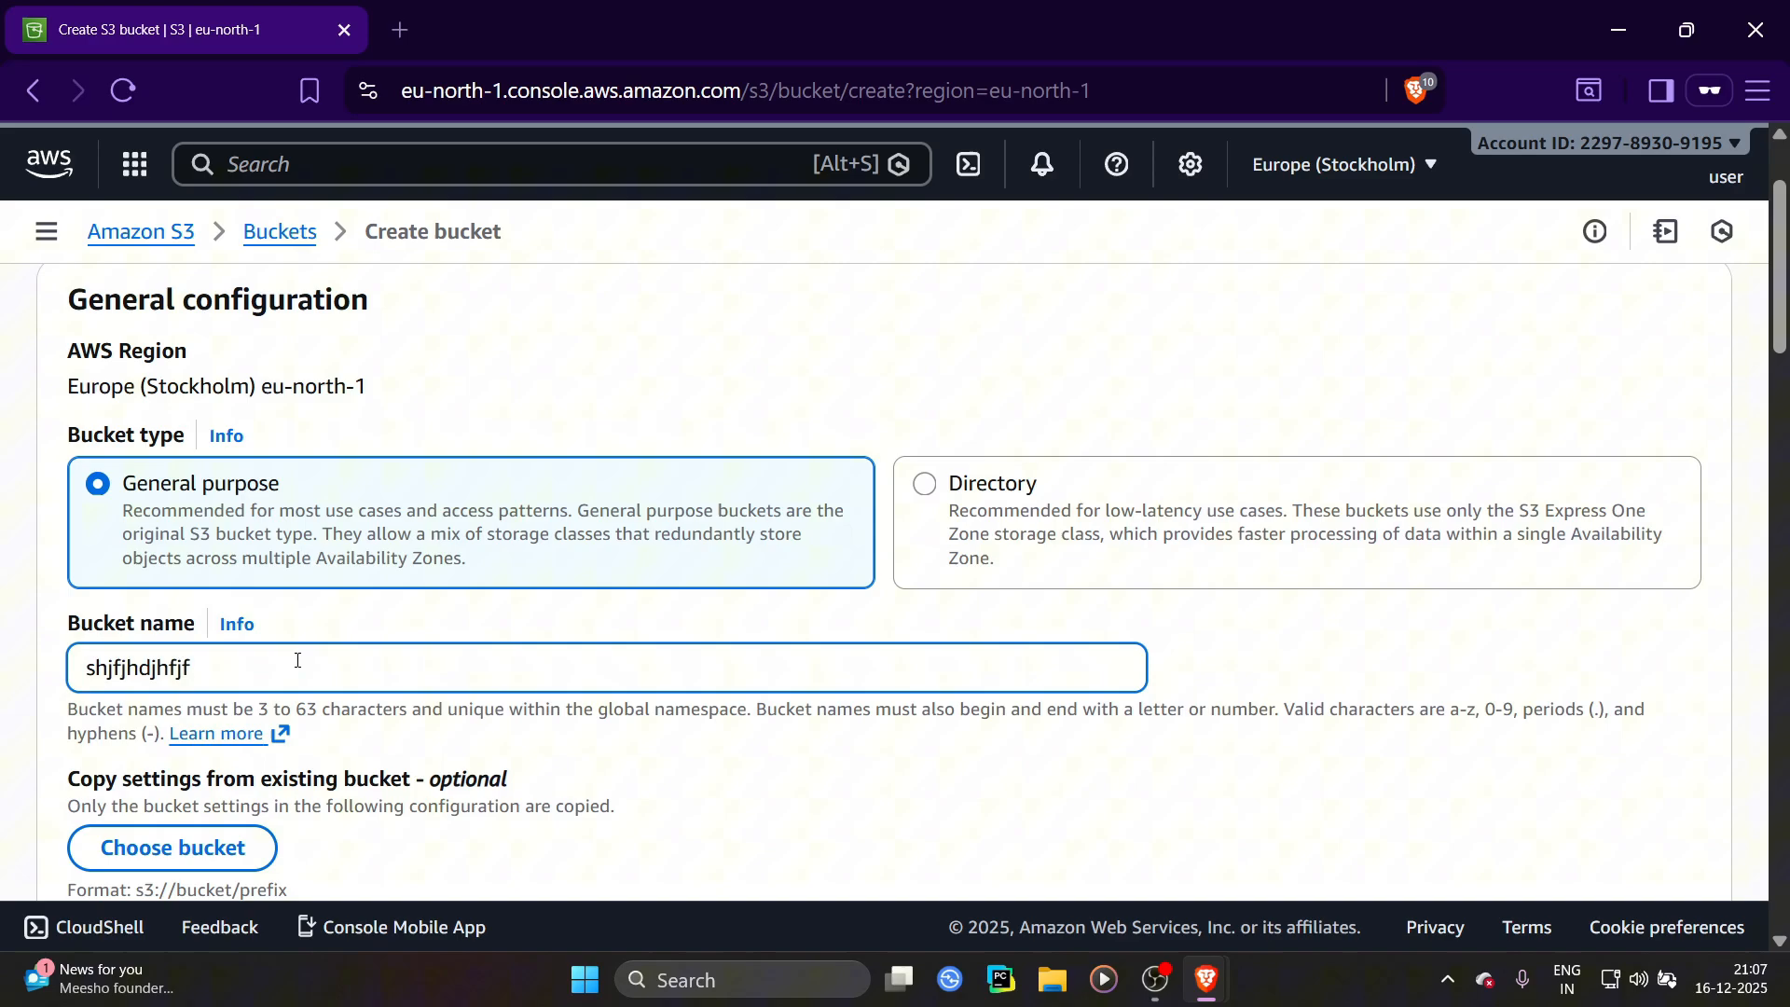
scroll(297, 660, down, 15)
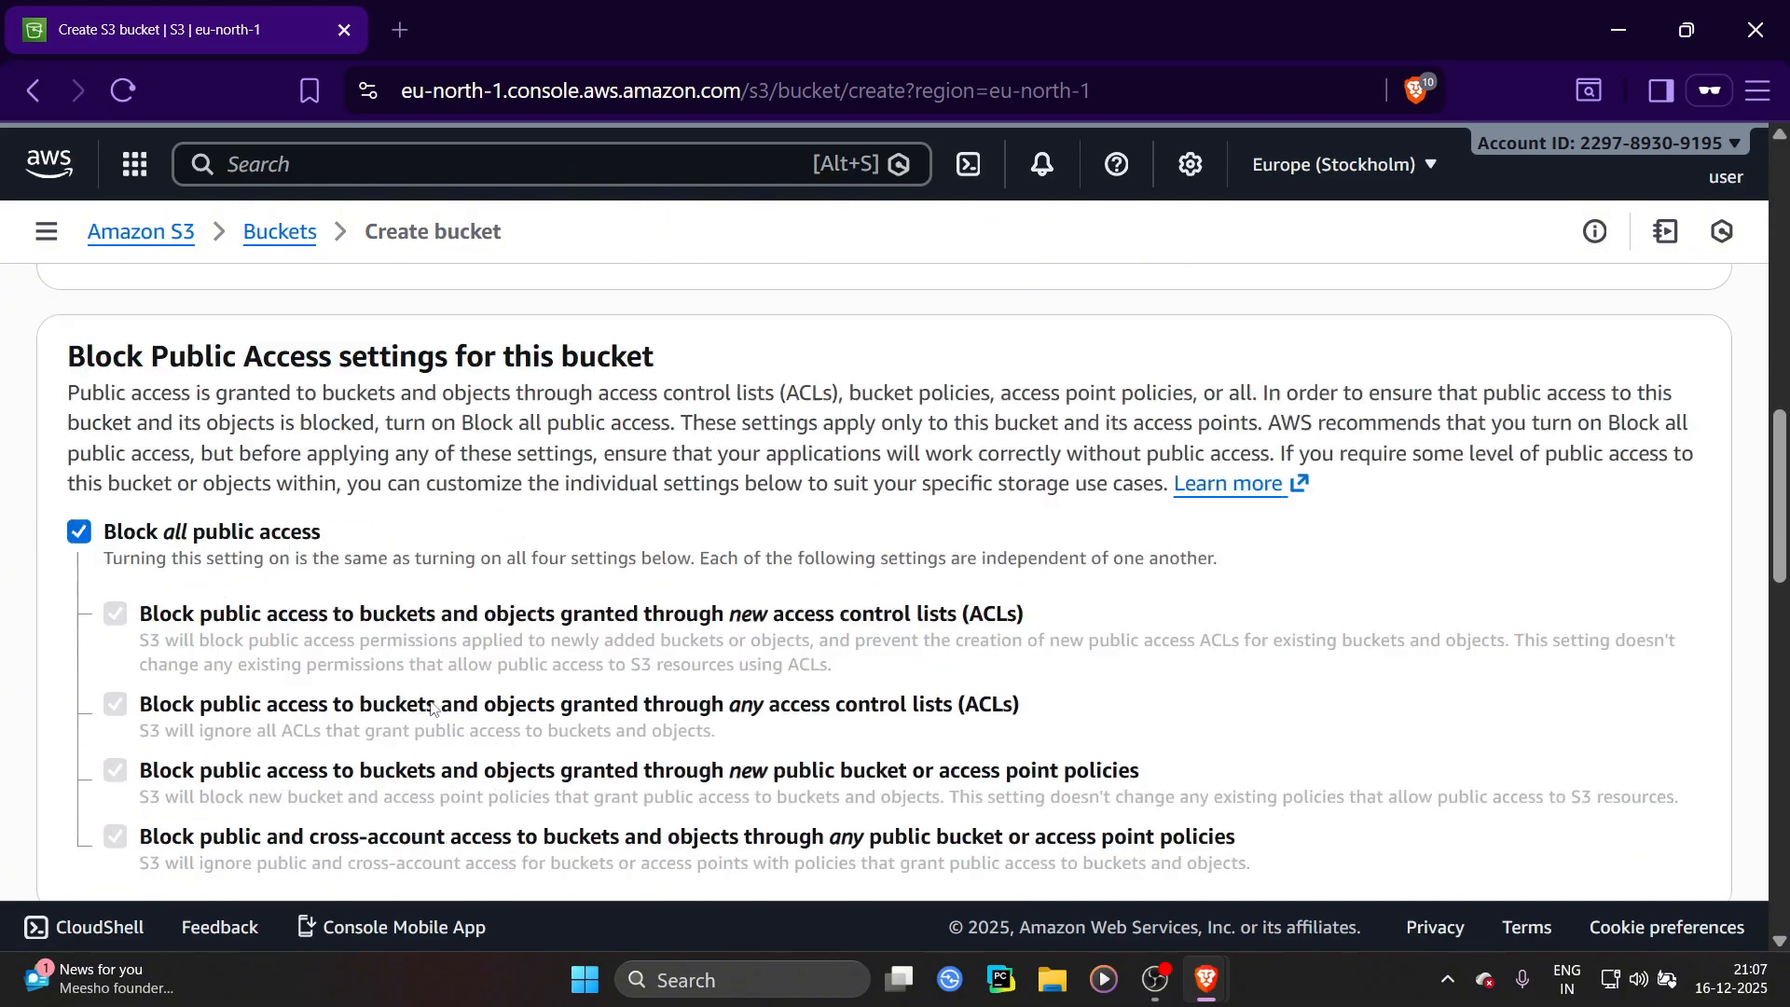
click(1662, 808)
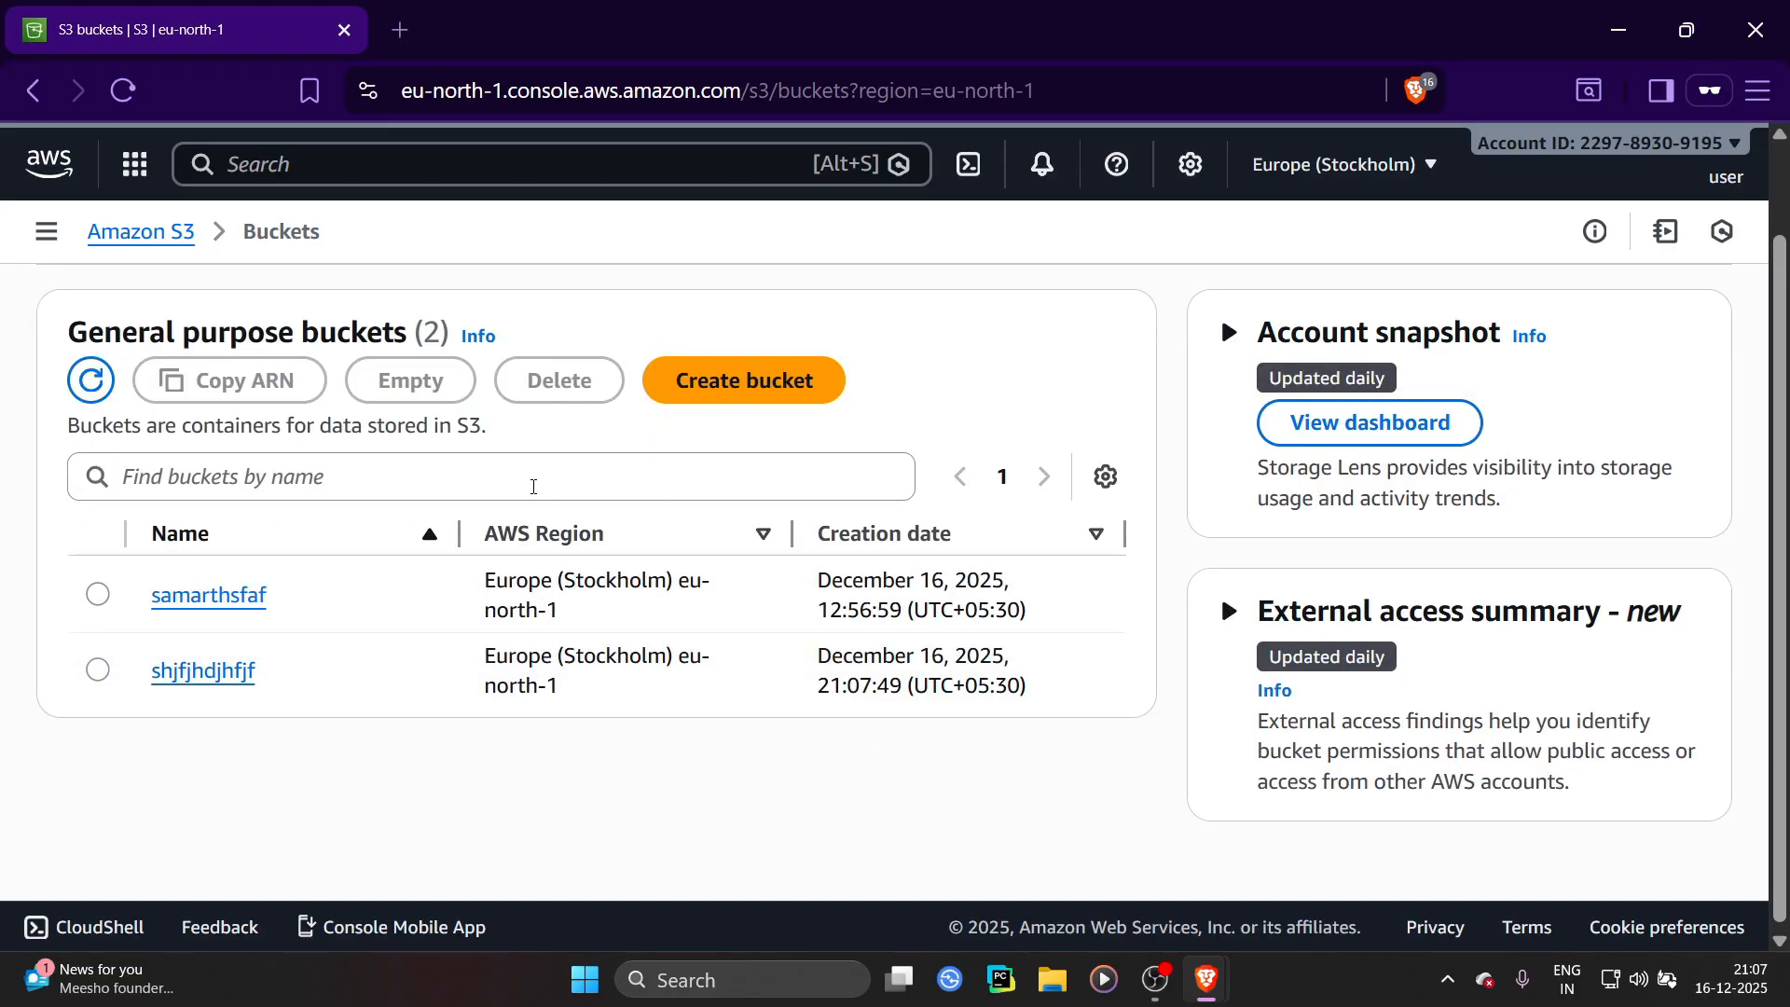
key(alt+Tab)
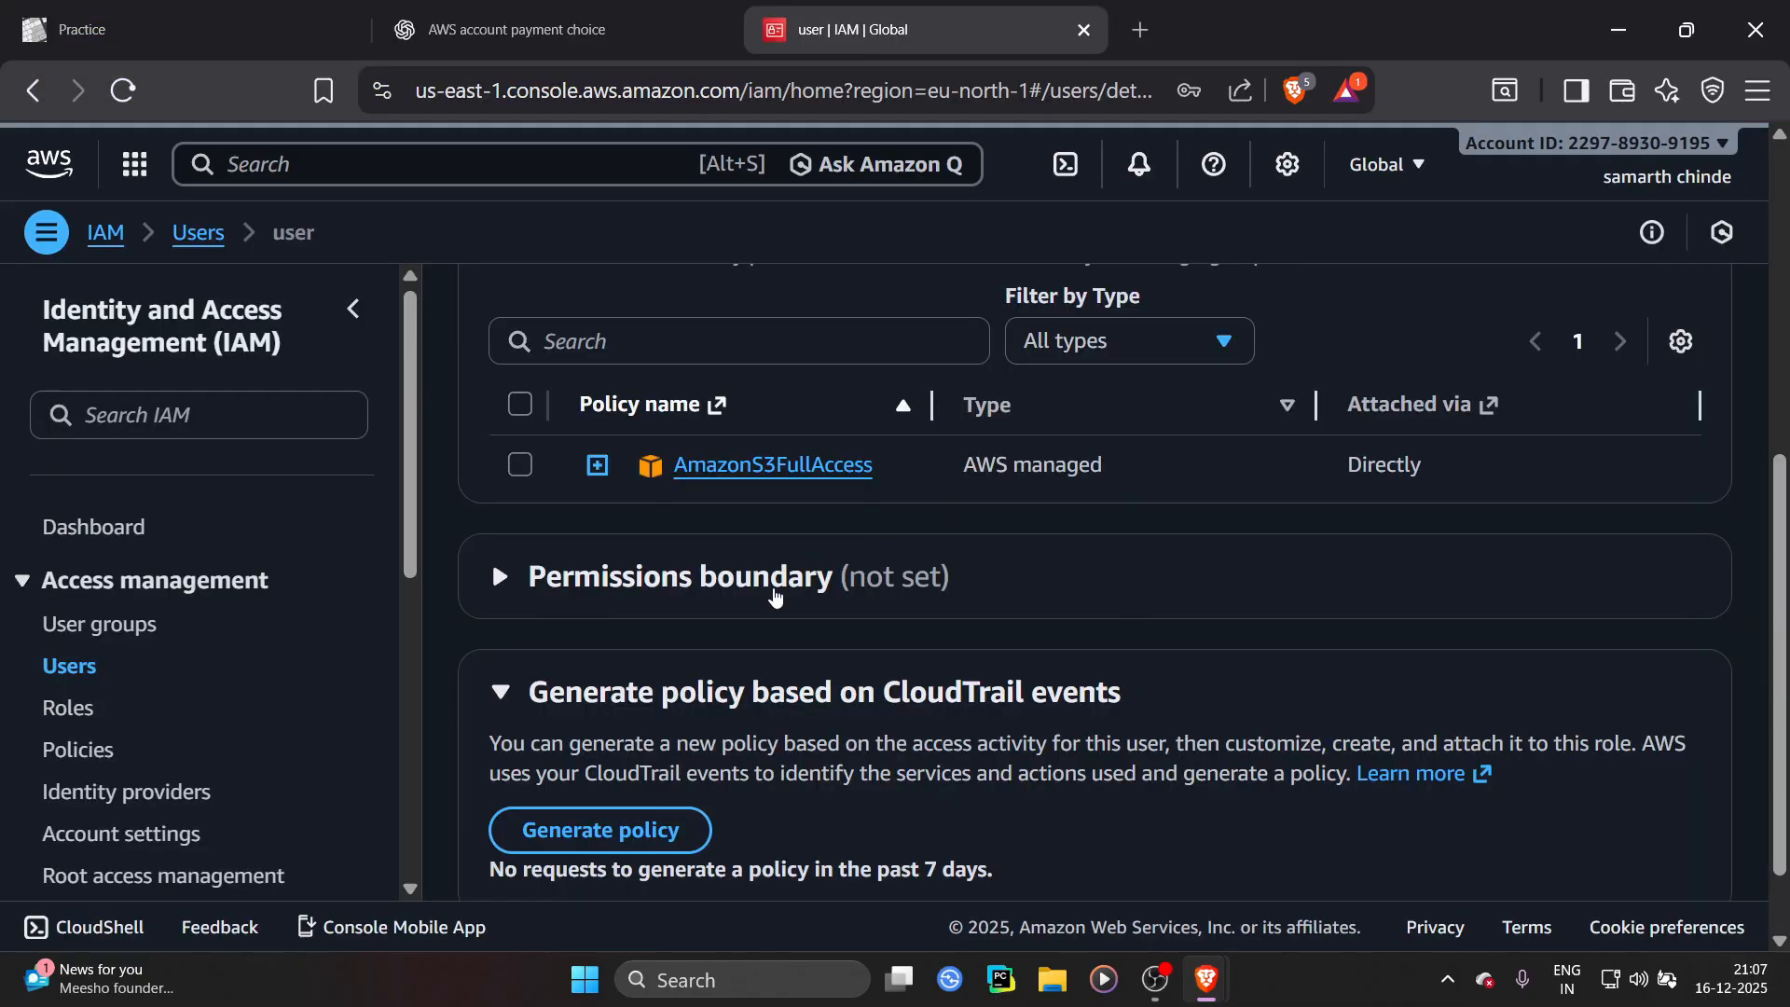
scroll(996, 632, up, 1)
scroll(995, 632, up, 5)
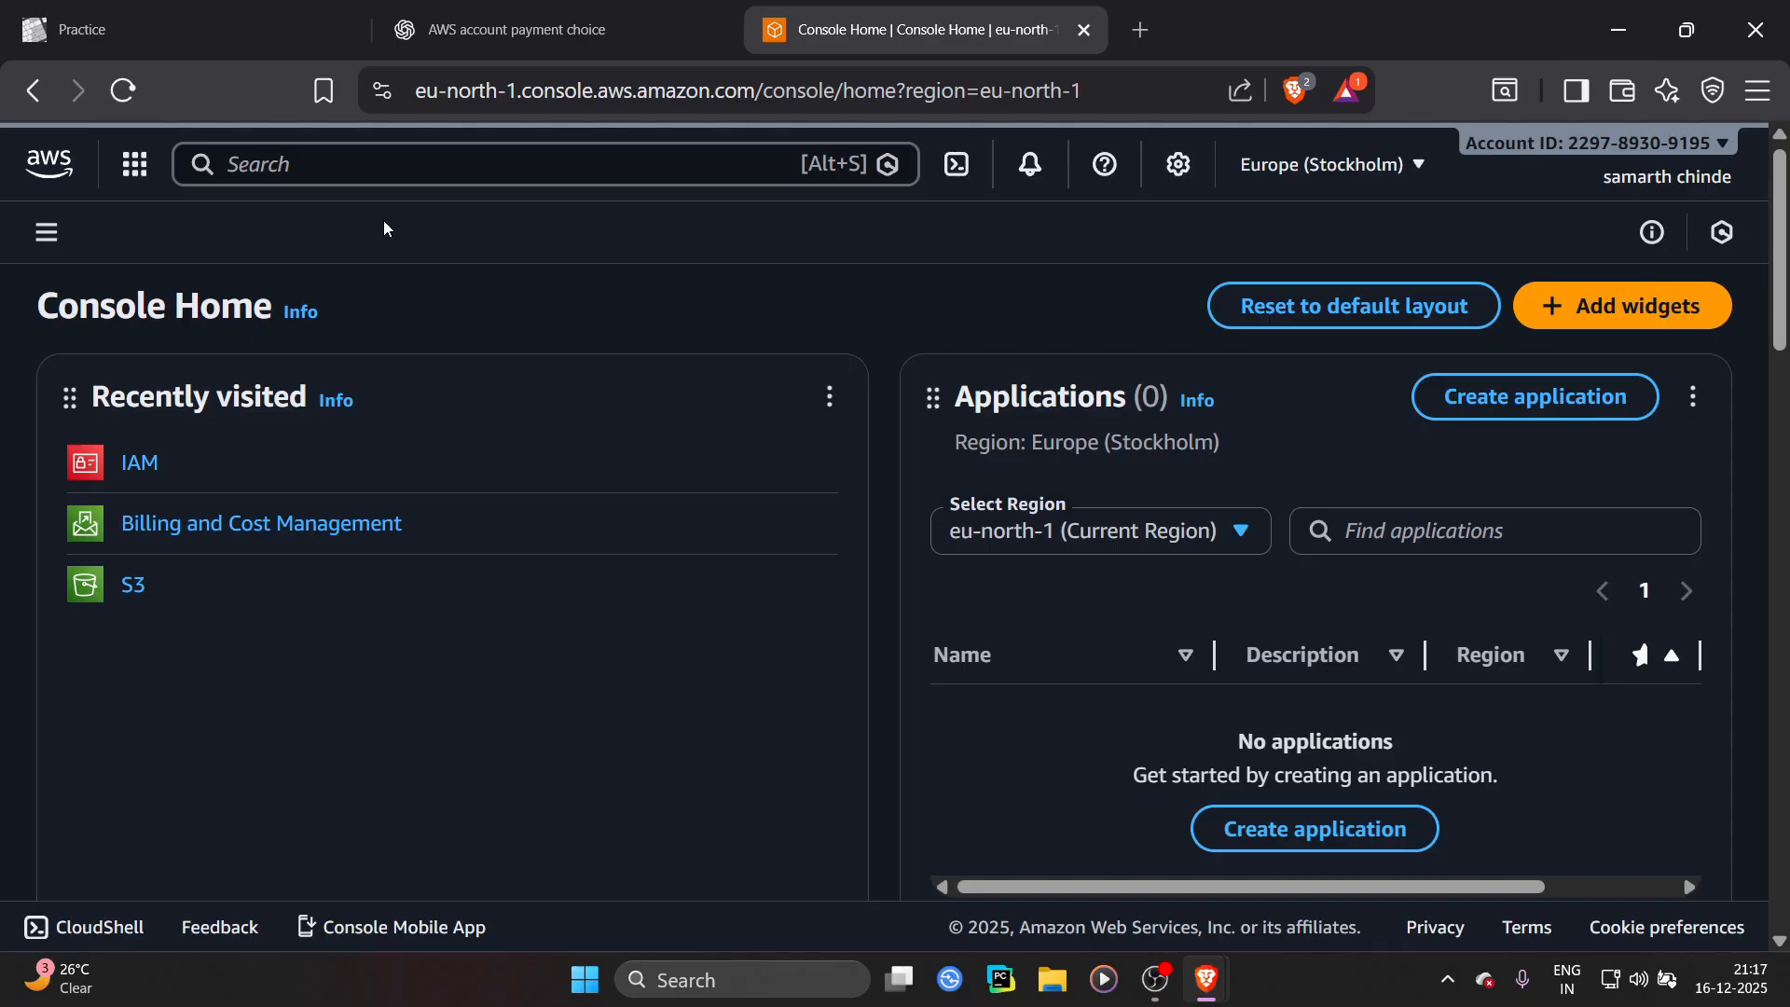
key(alt+Tab)
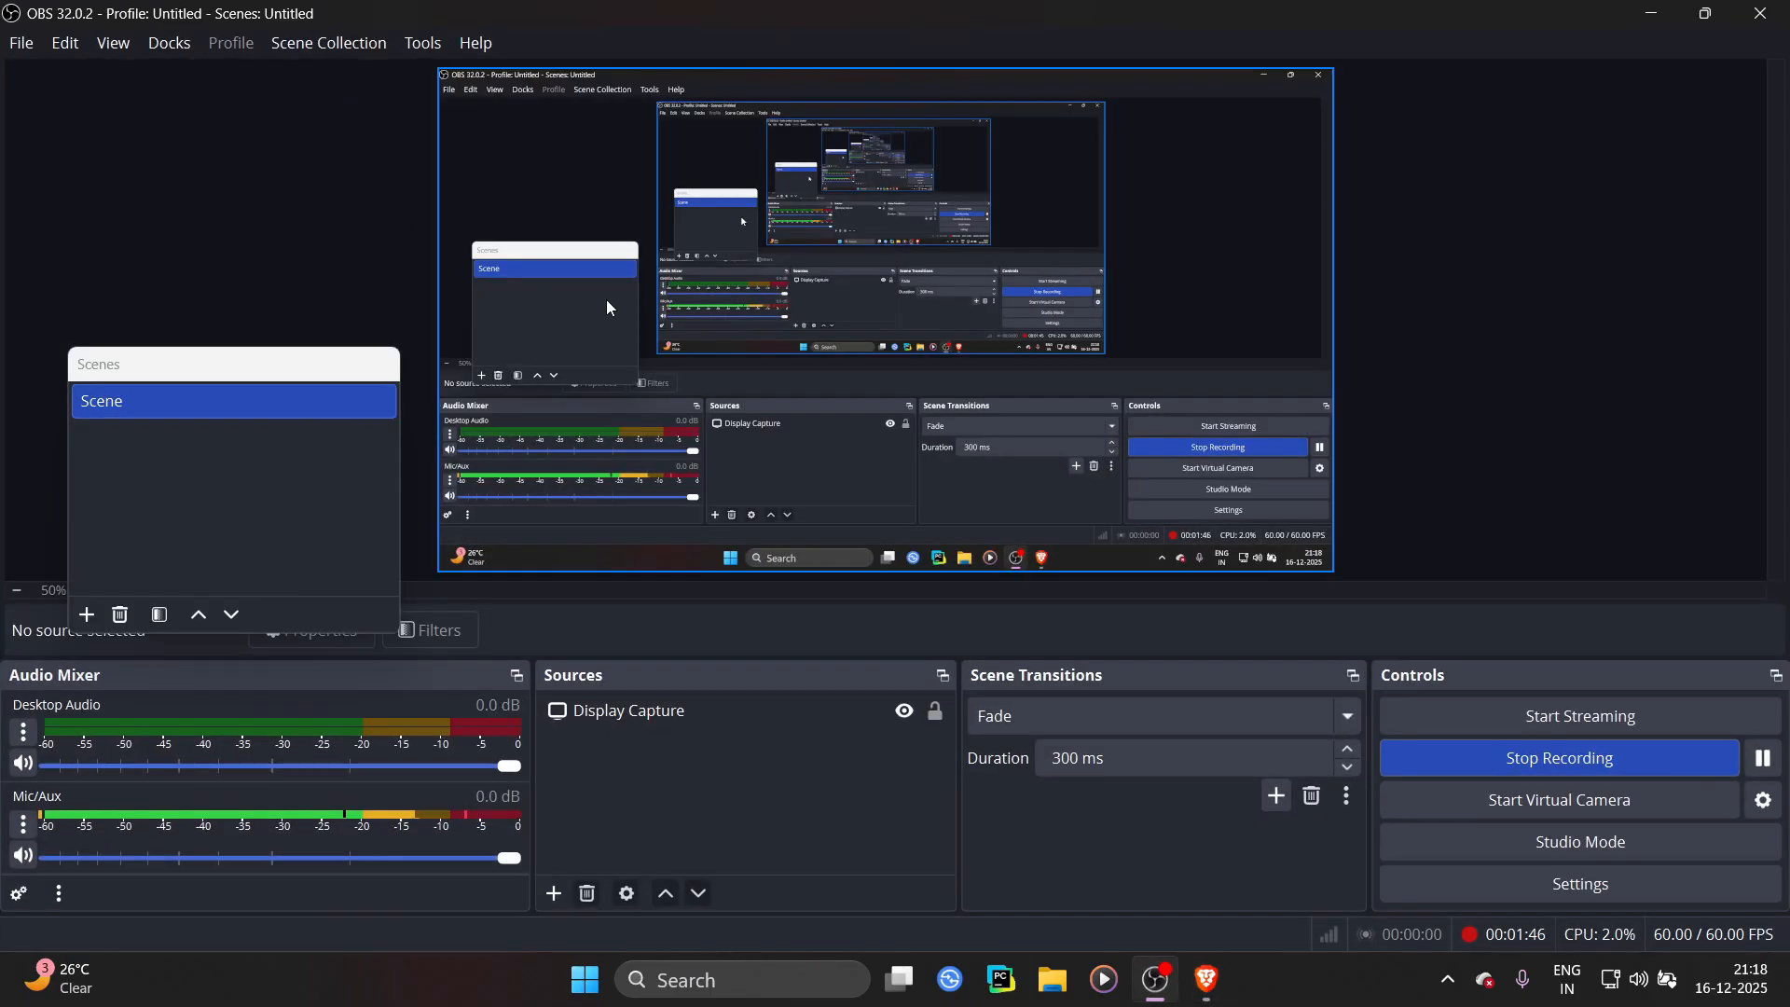
key(alt+Tab)
key(alt+Tab)
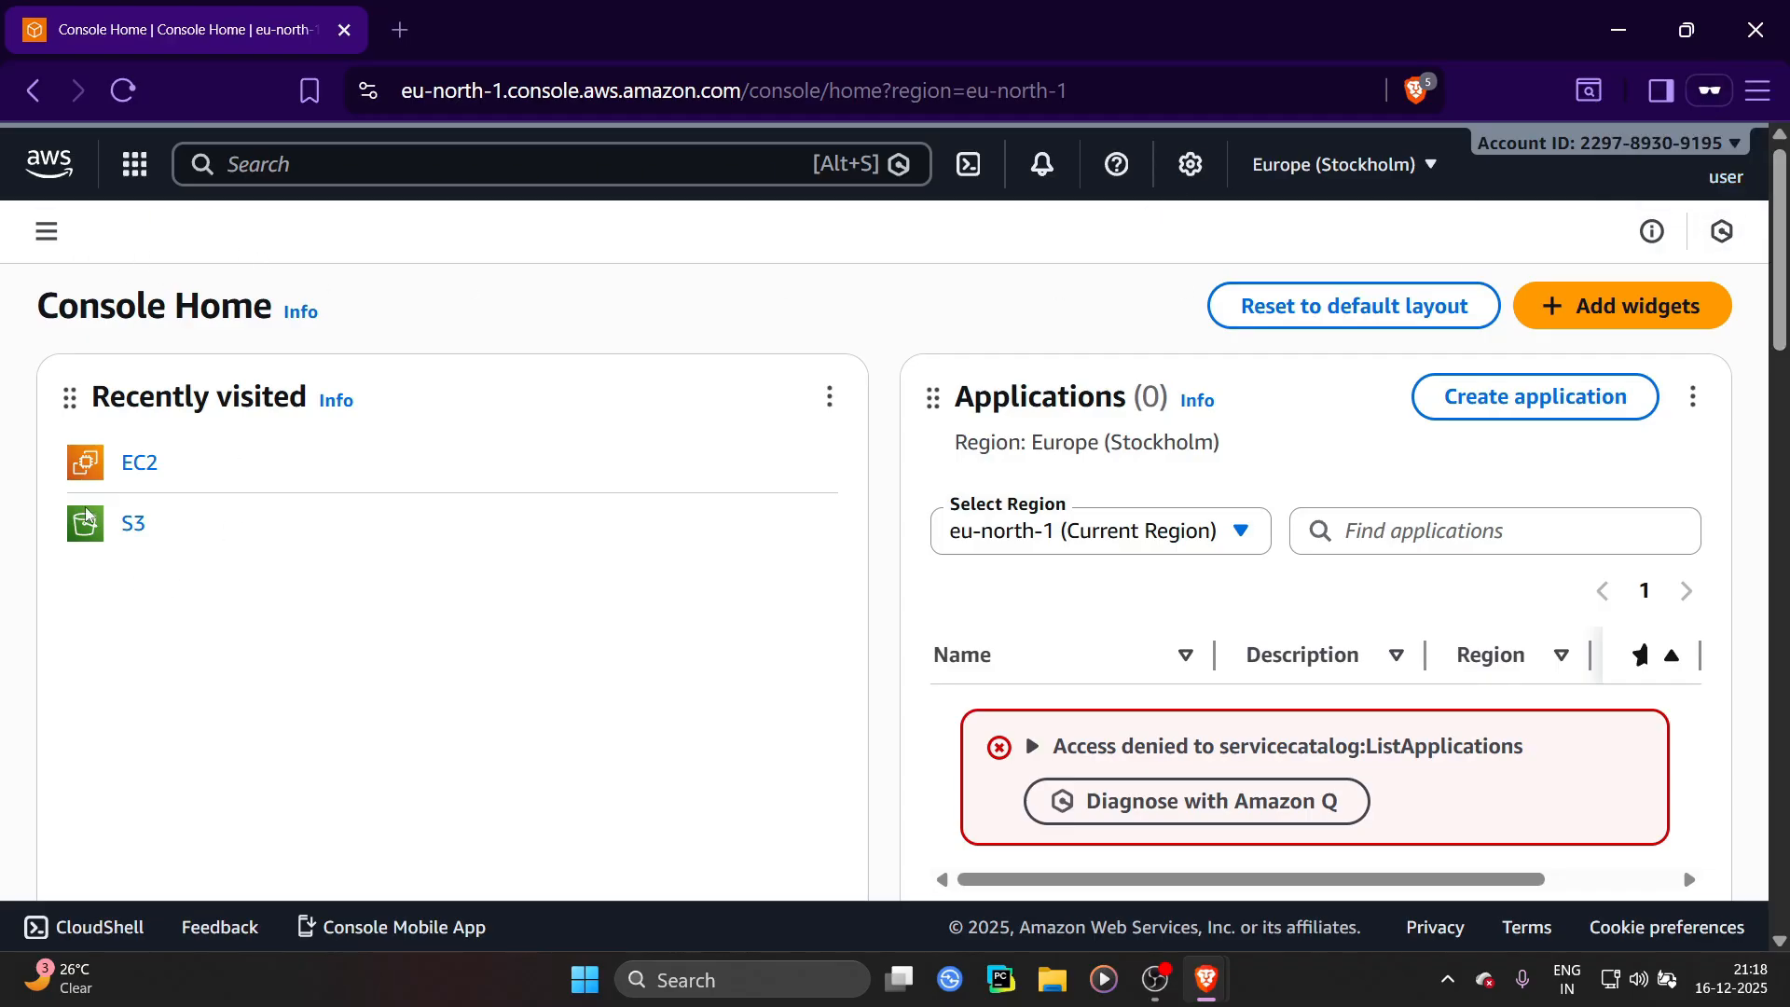
Switch to the IAM user's window and open the EC2 dashboard to check its access
click(144, 474)
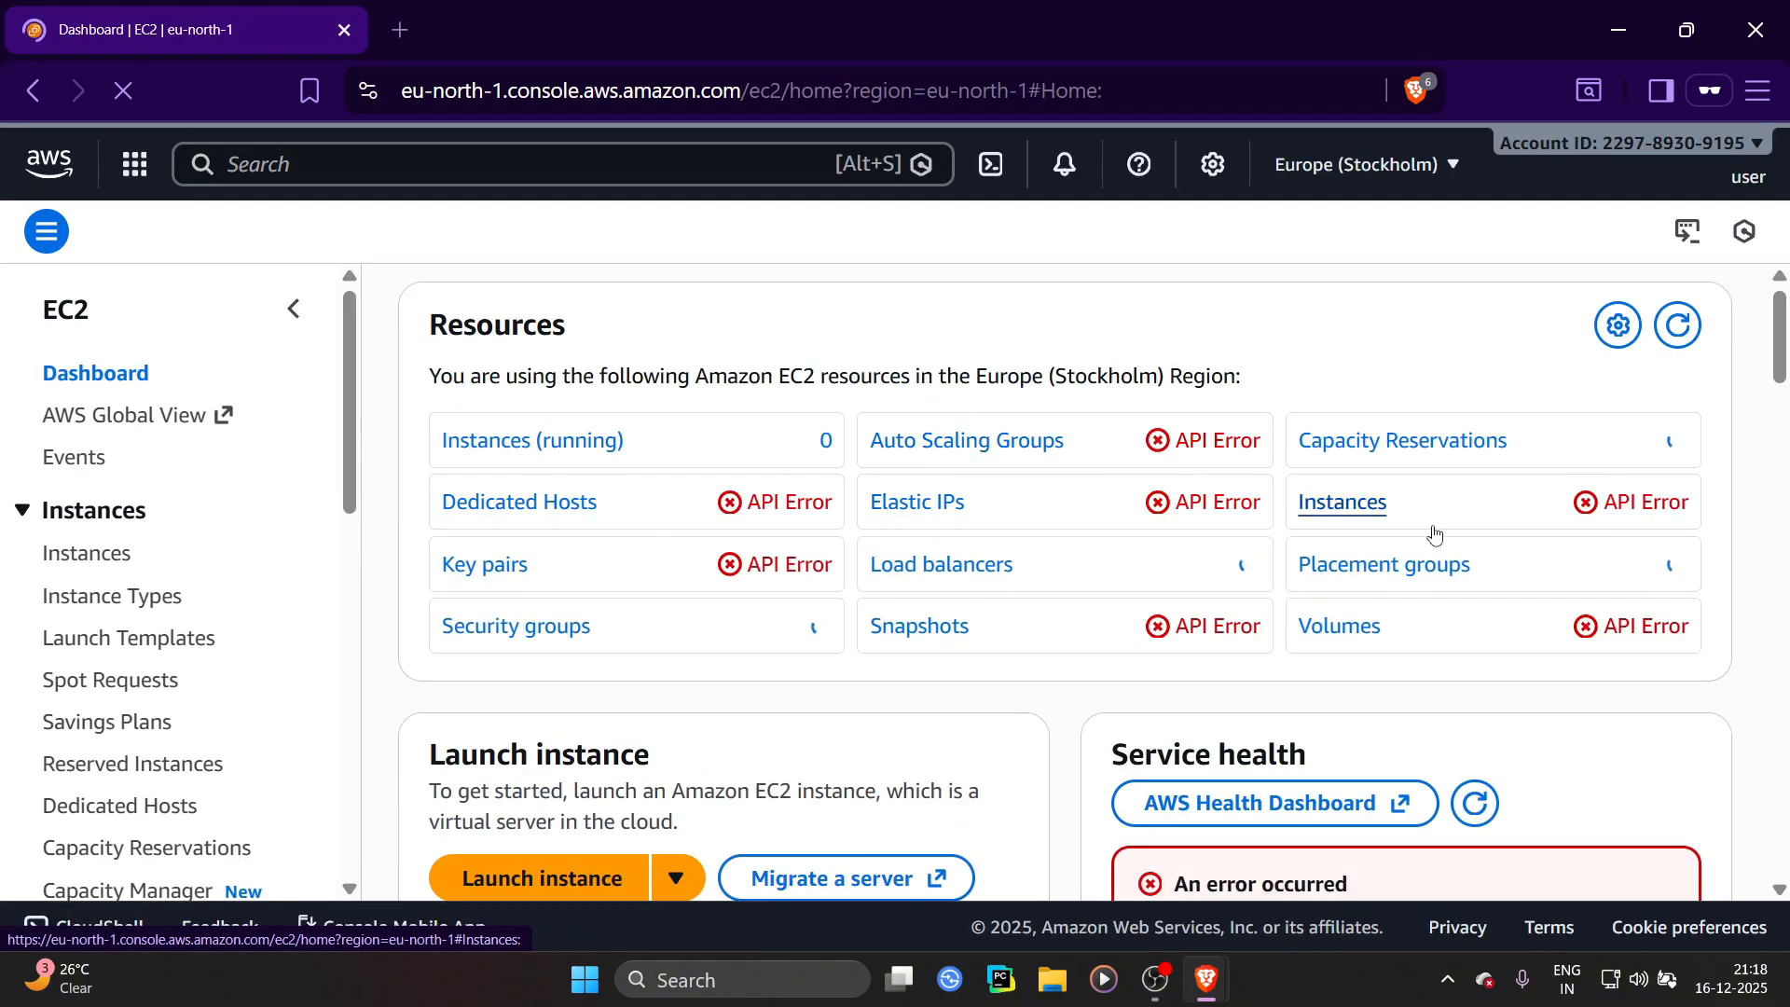
scroll(611, 442, down, 3)
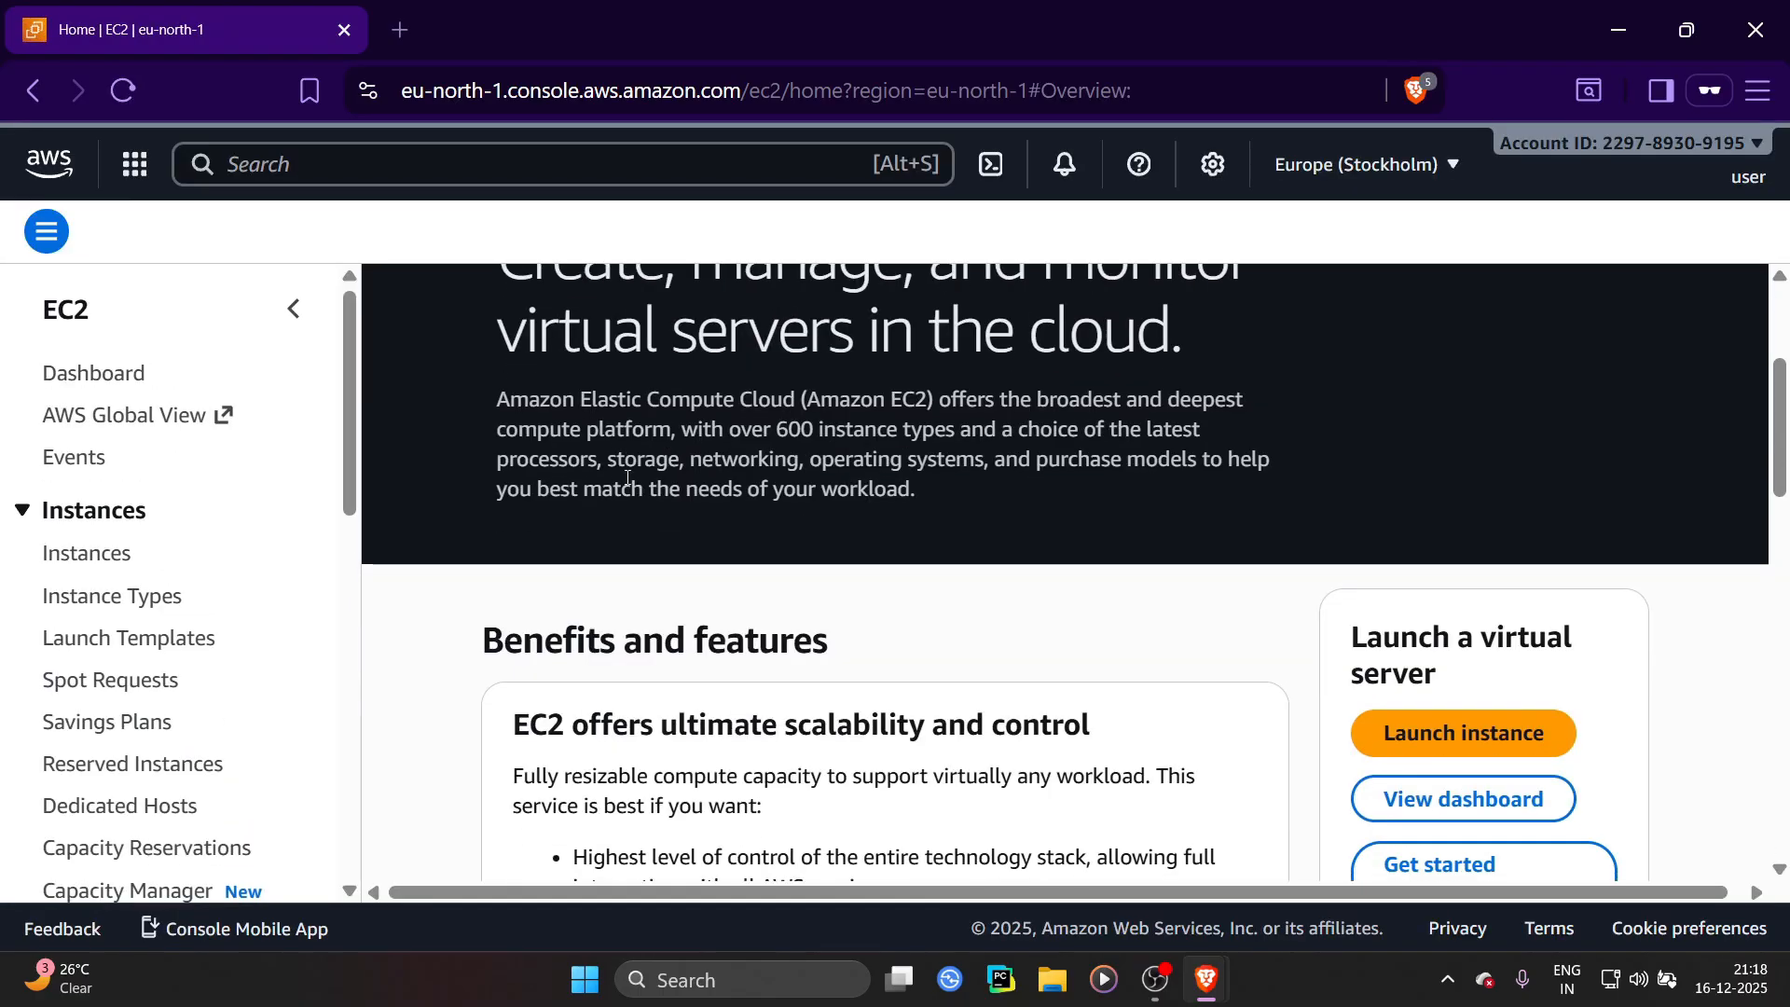
click(1568, 803)
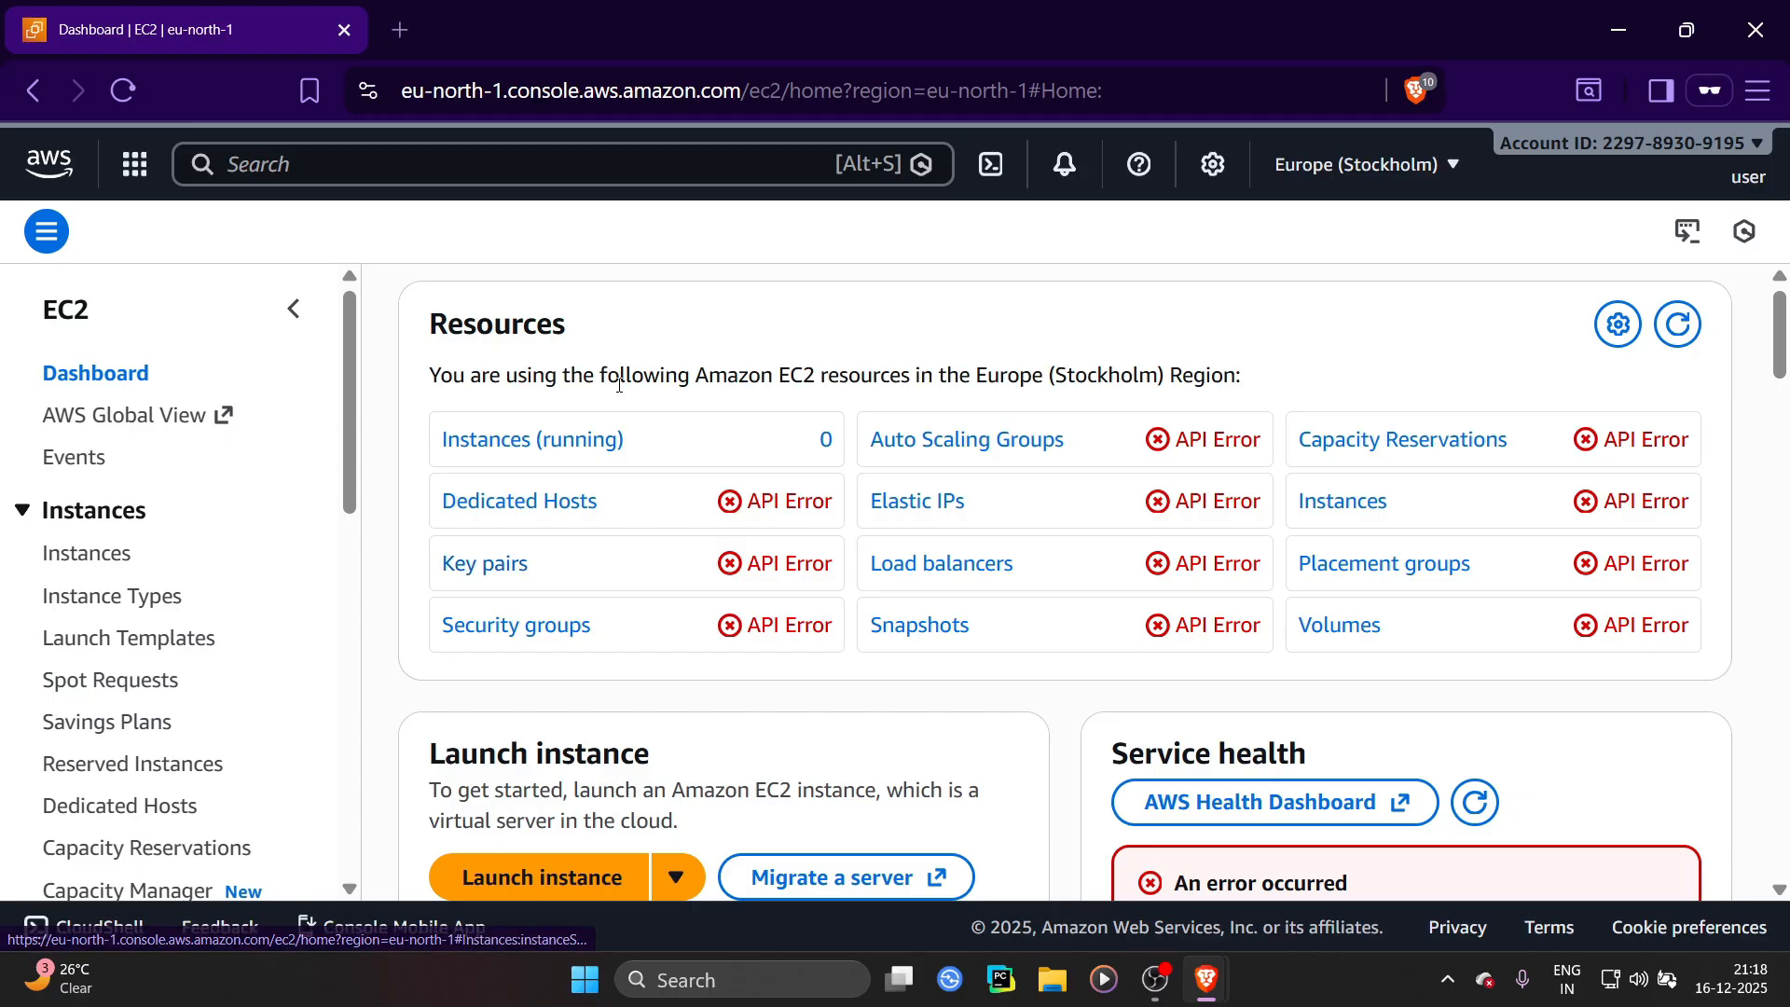
Return to the admin window and open the IAM User groups page
key(alt+Tab)
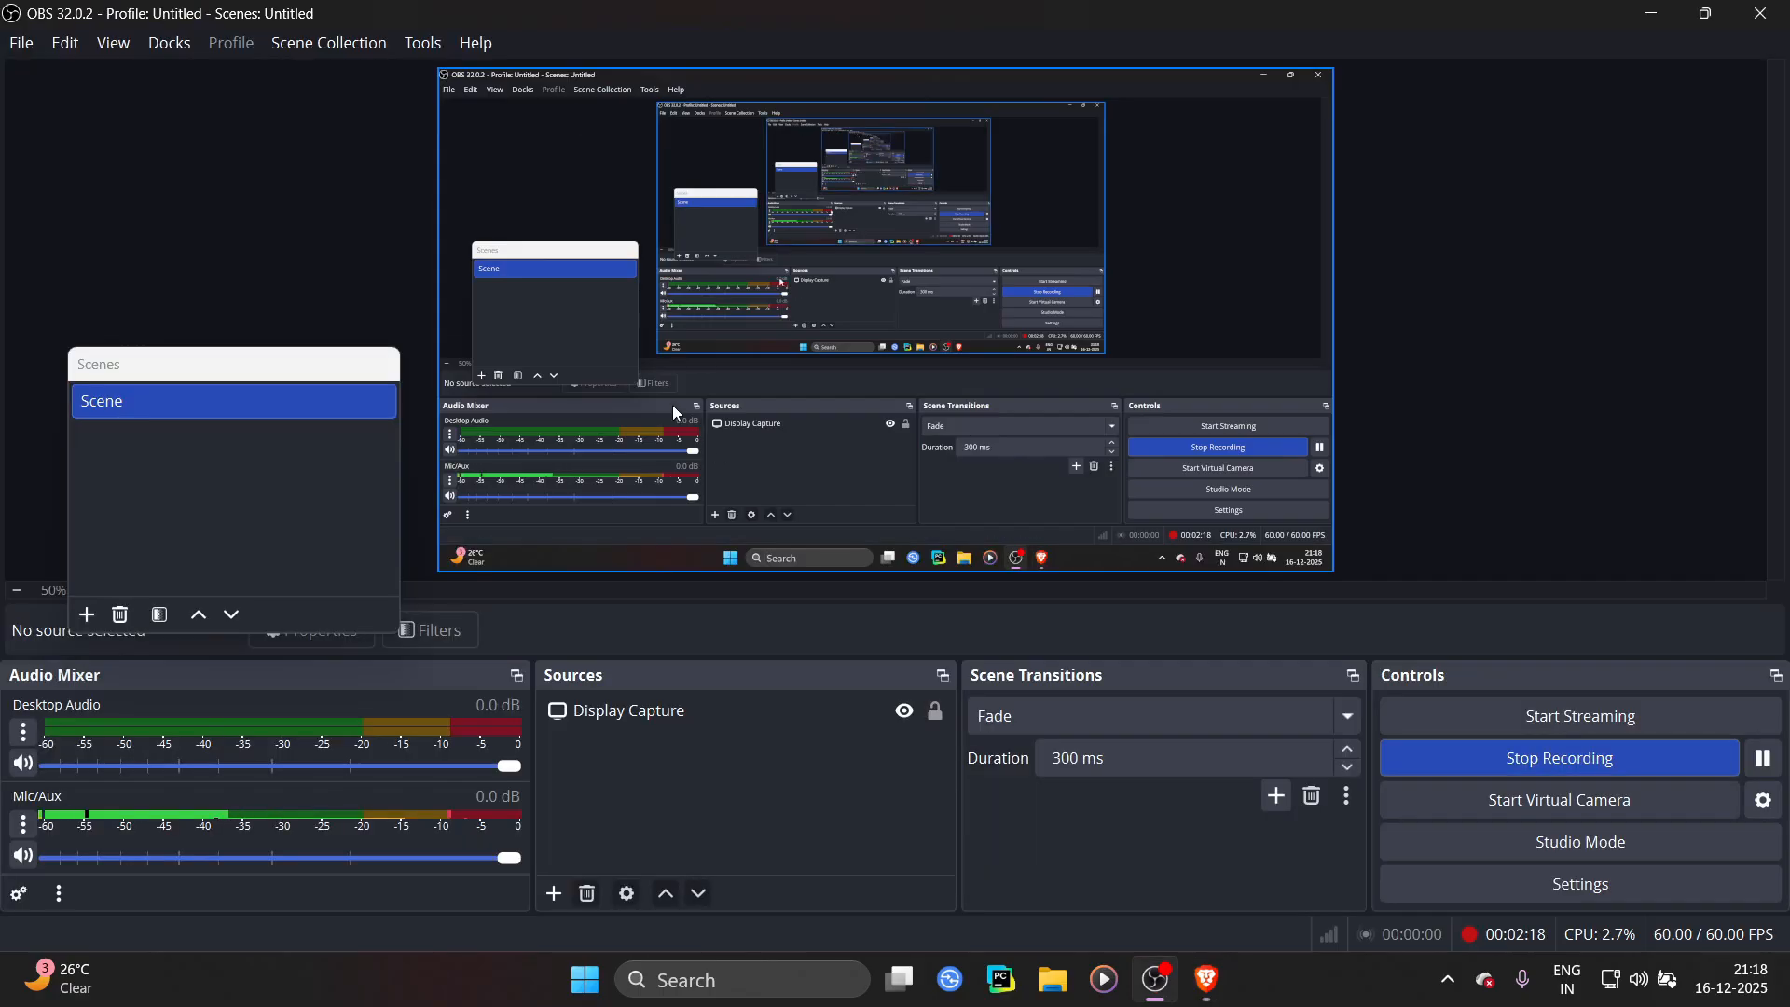
key(alt+Tab)
key(alt+Tab)
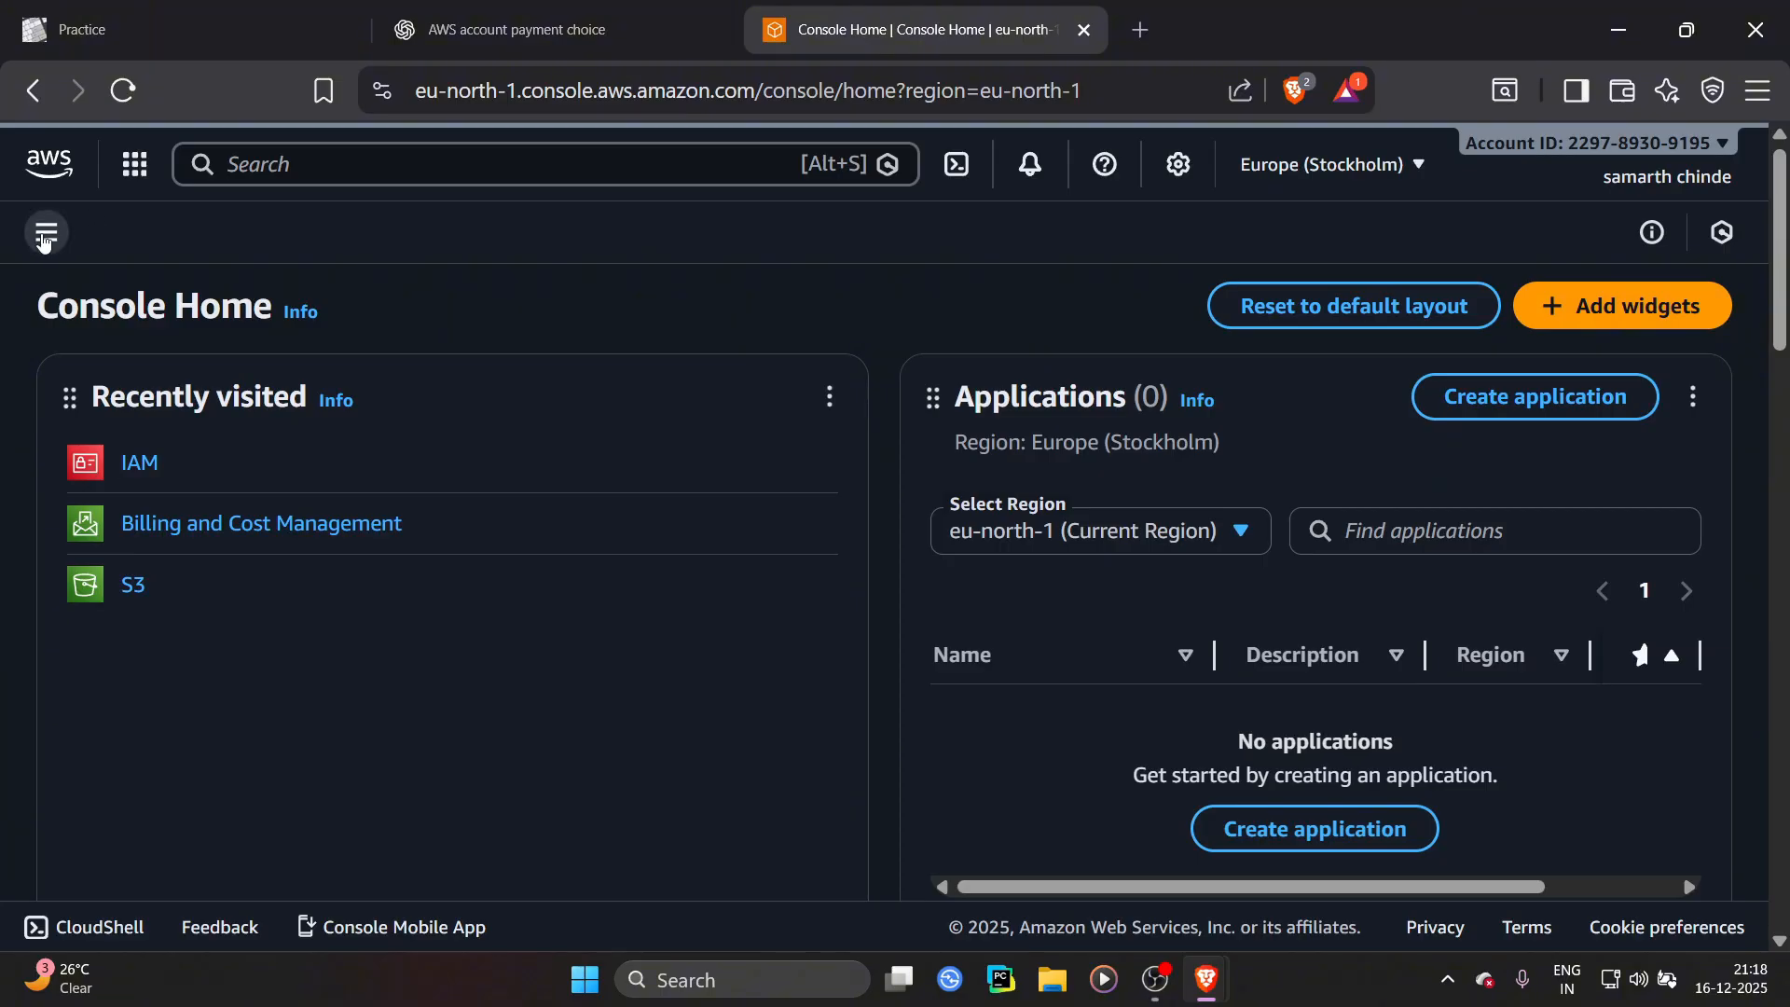
click(46, 232)
click(47, 233)
click(137, 467)
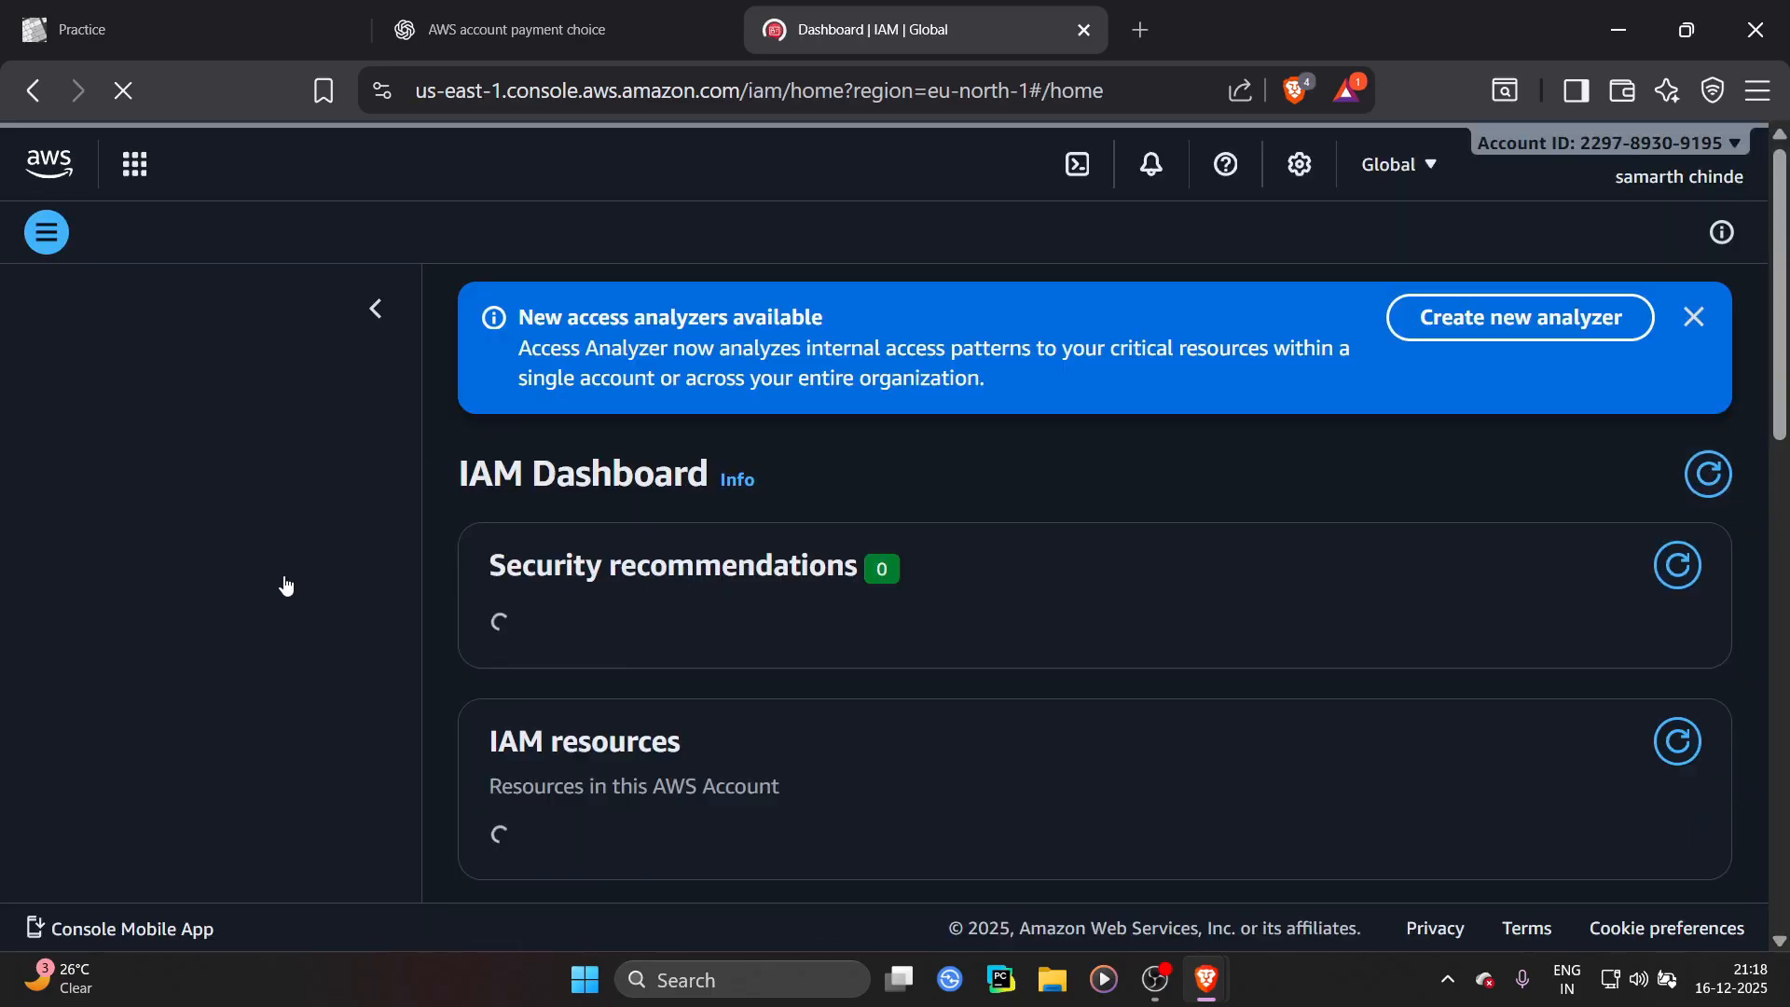
click(70, 680)
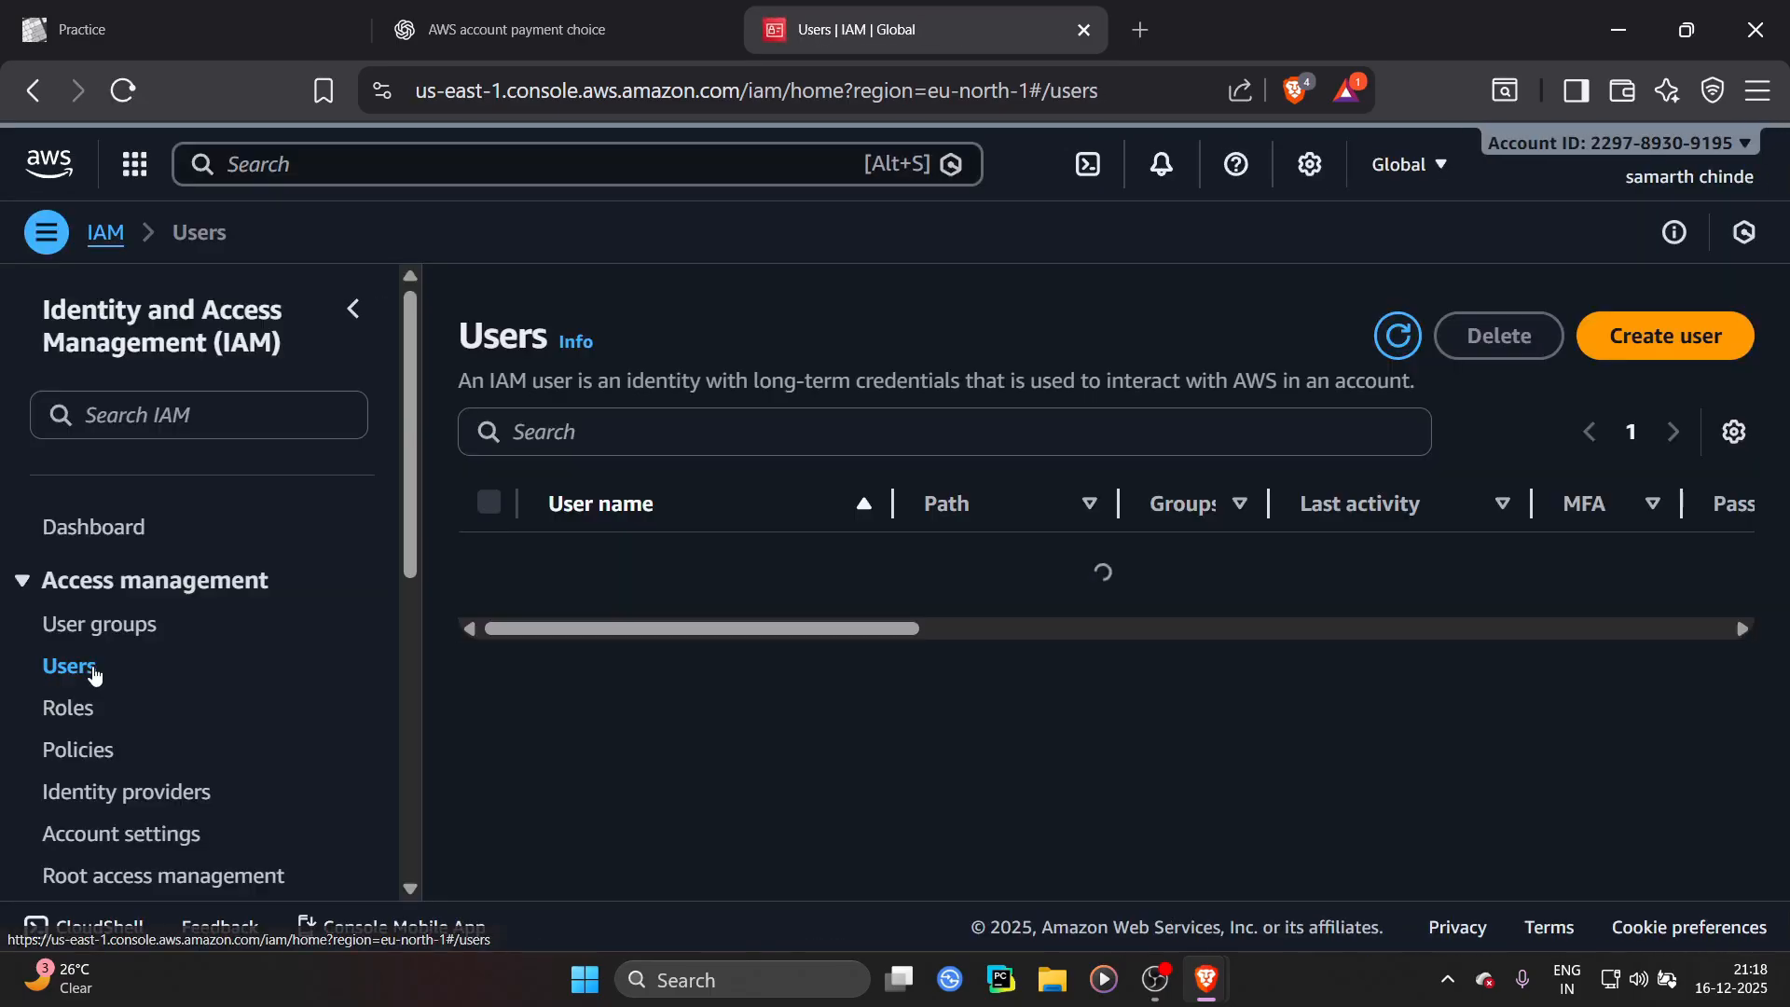
click(114, 638)
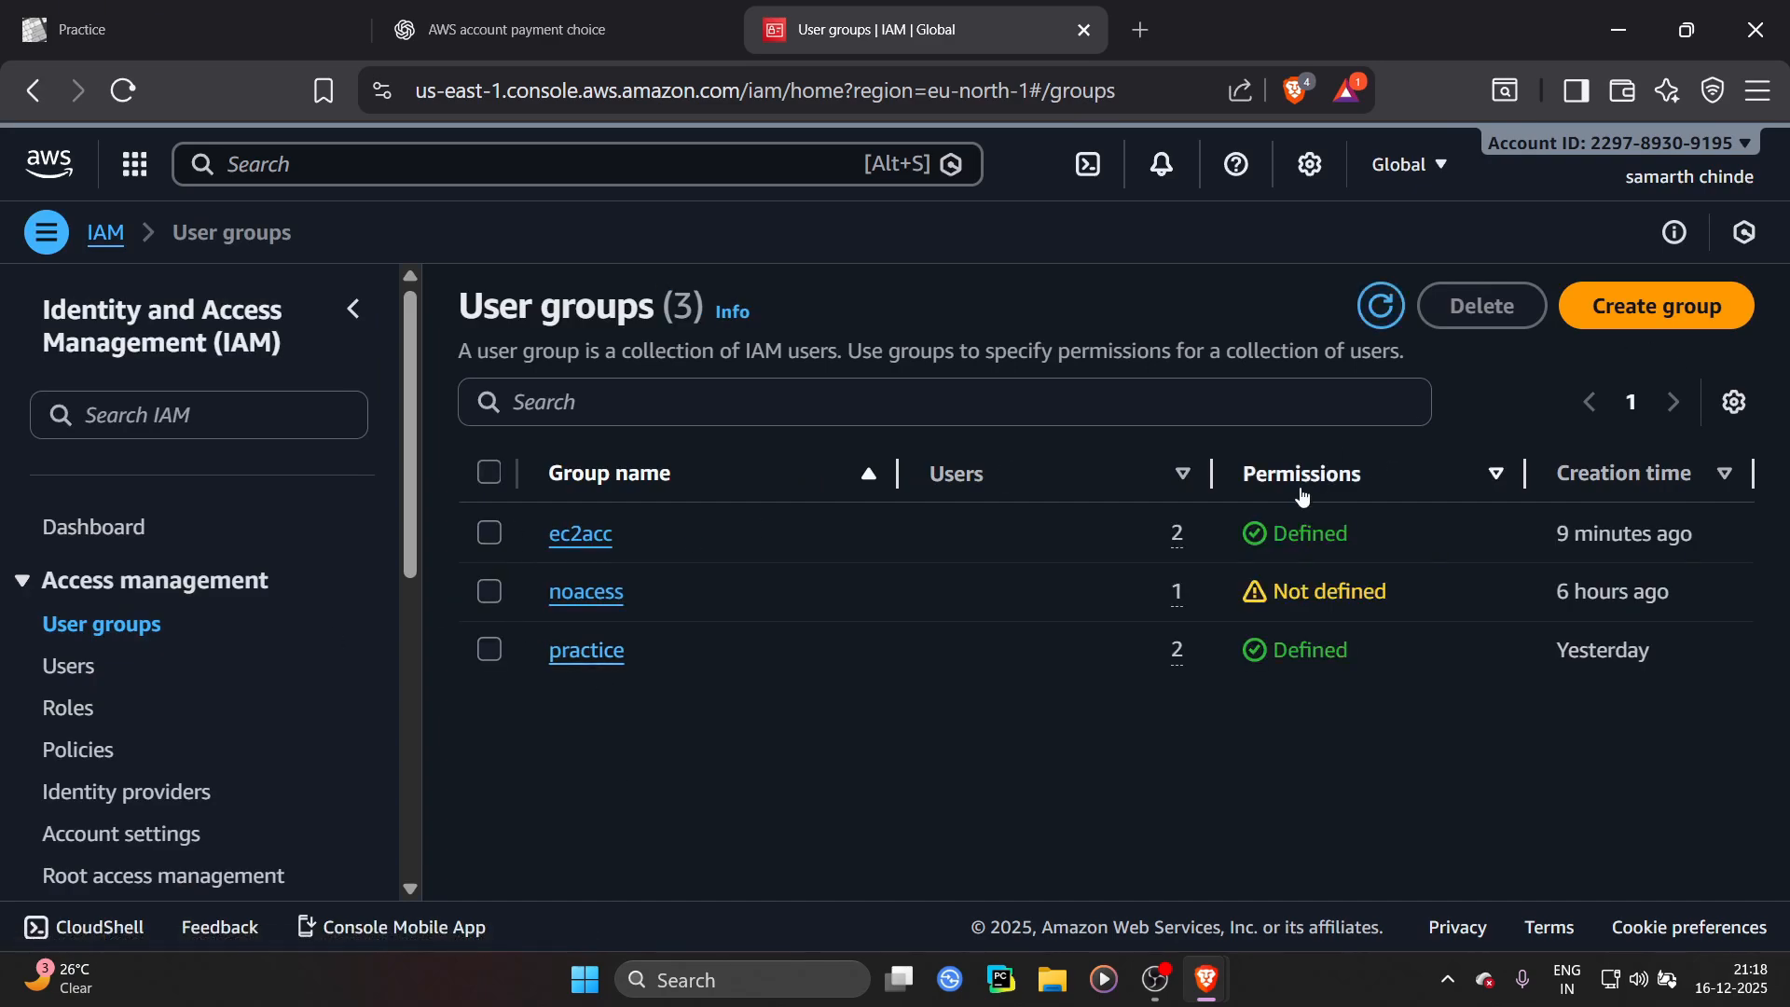
Start creating a new user group named ec2group
click(1627, 317)
click(647, 523)
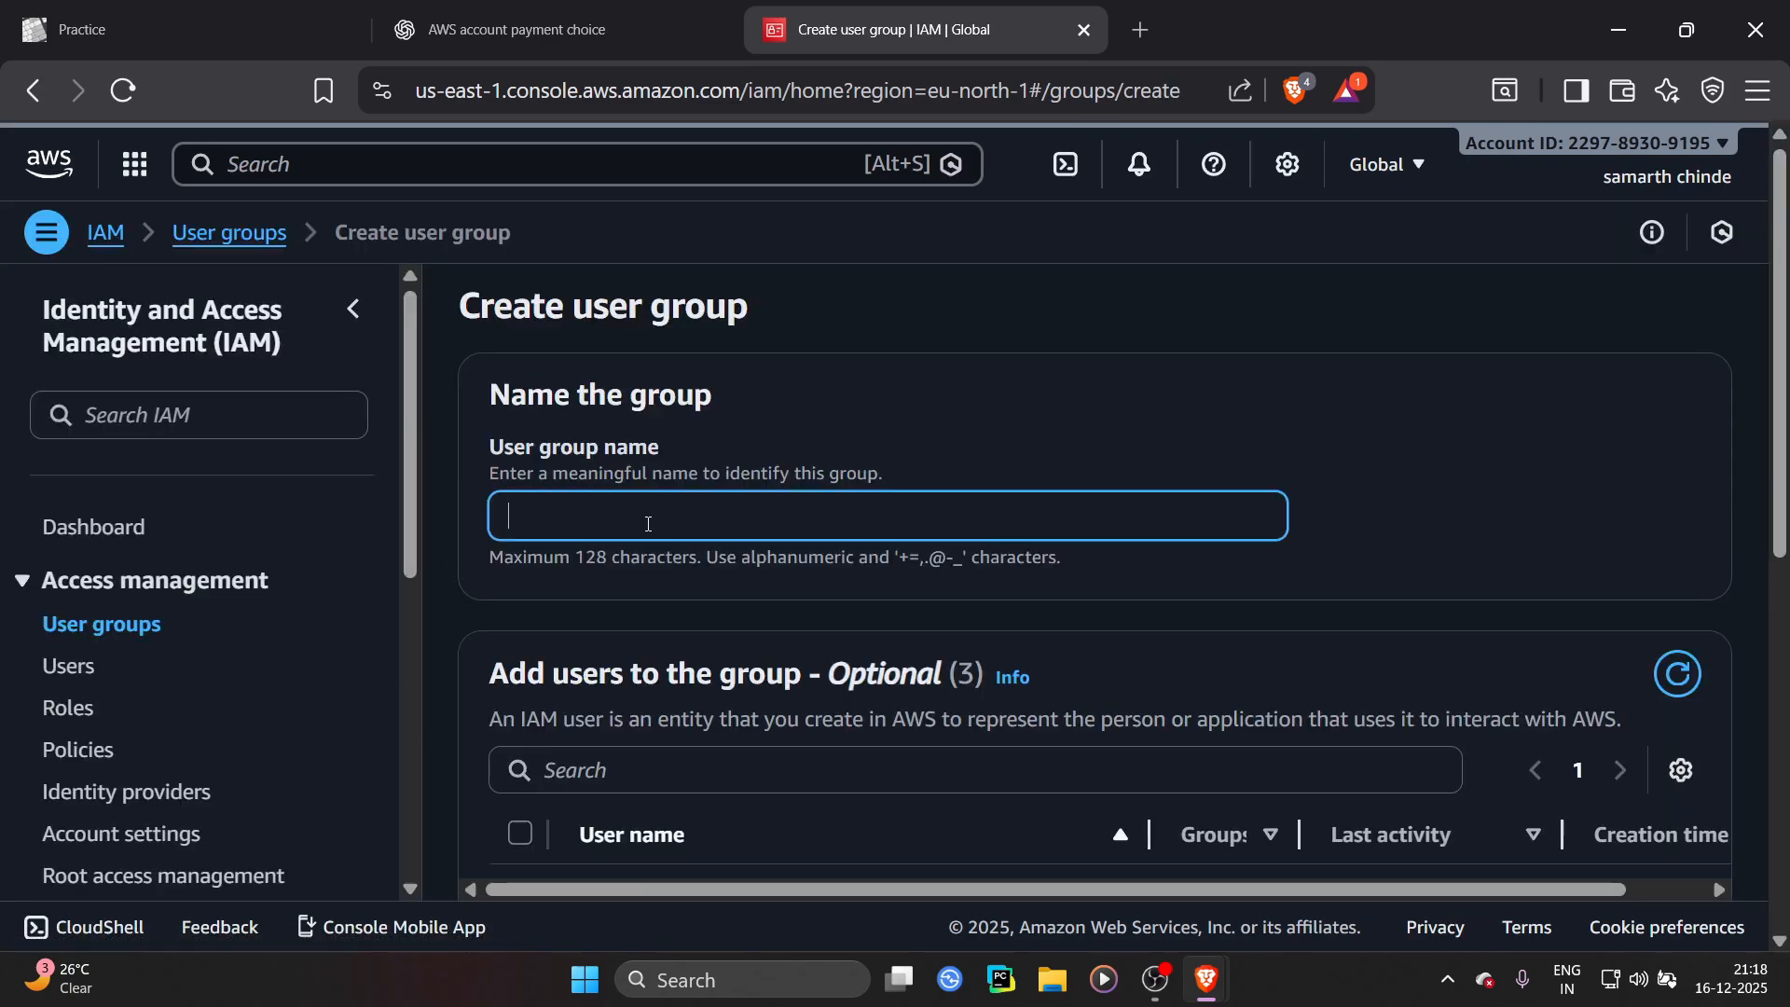
text(ec2)
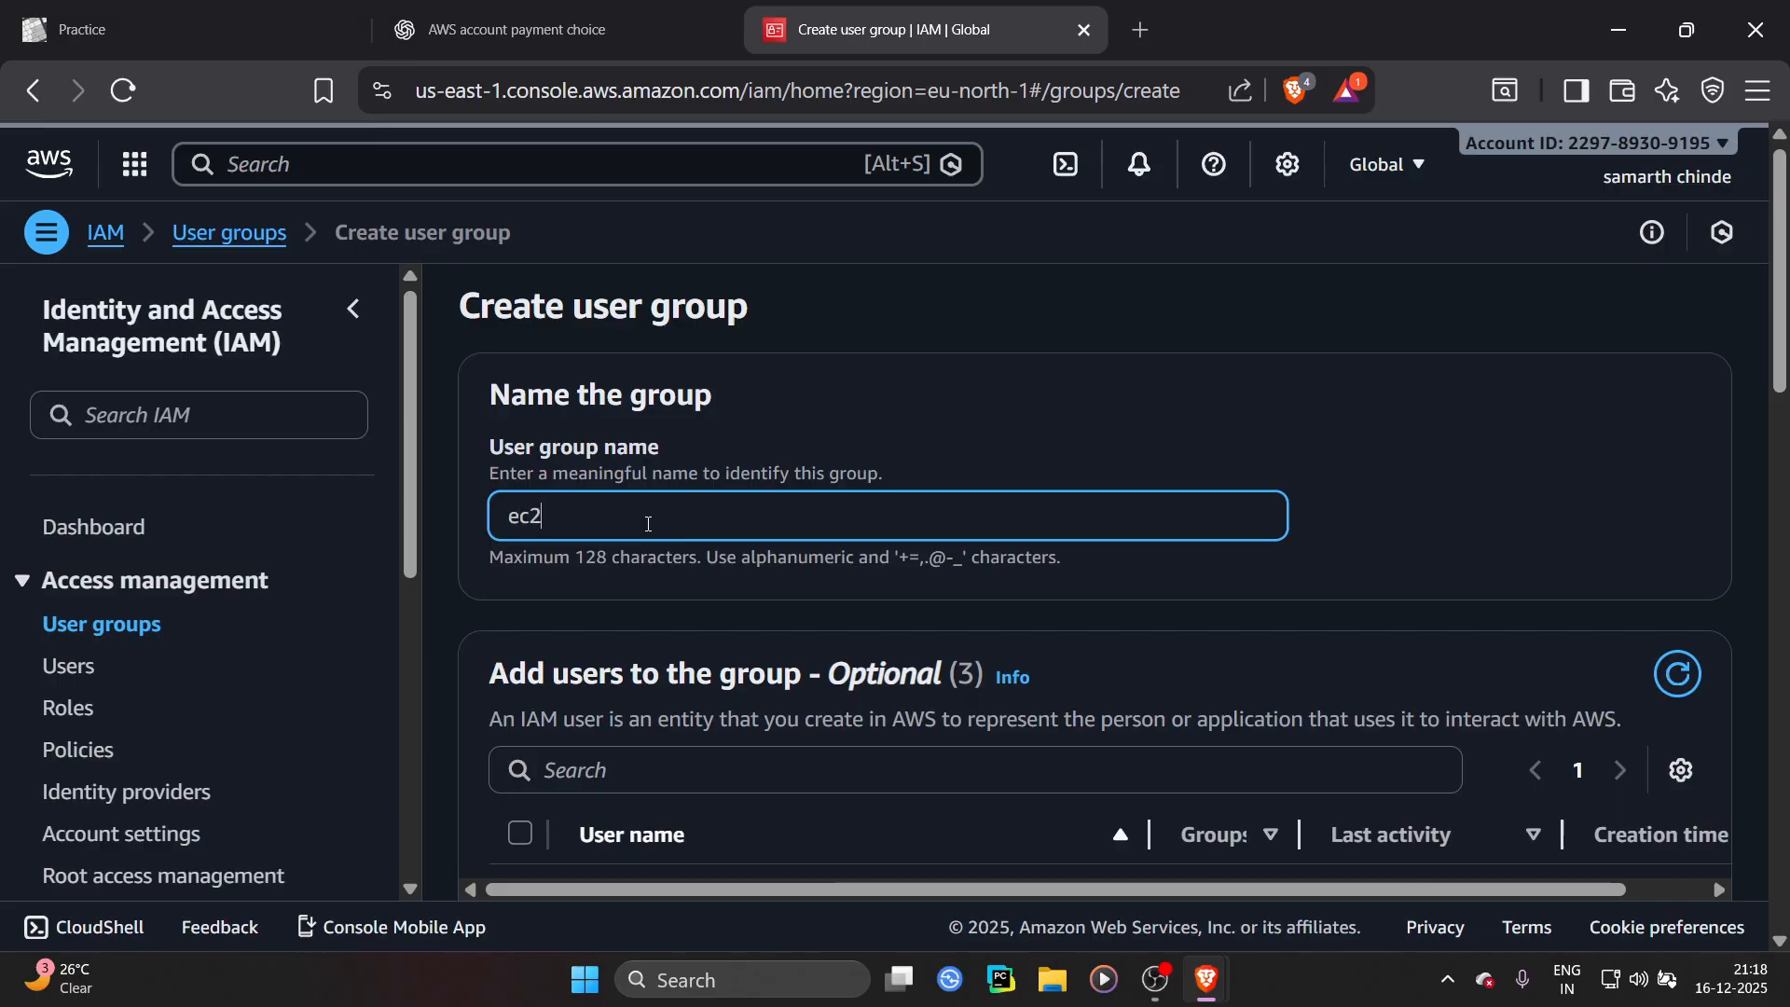
text(grop)
key(BackSpace)
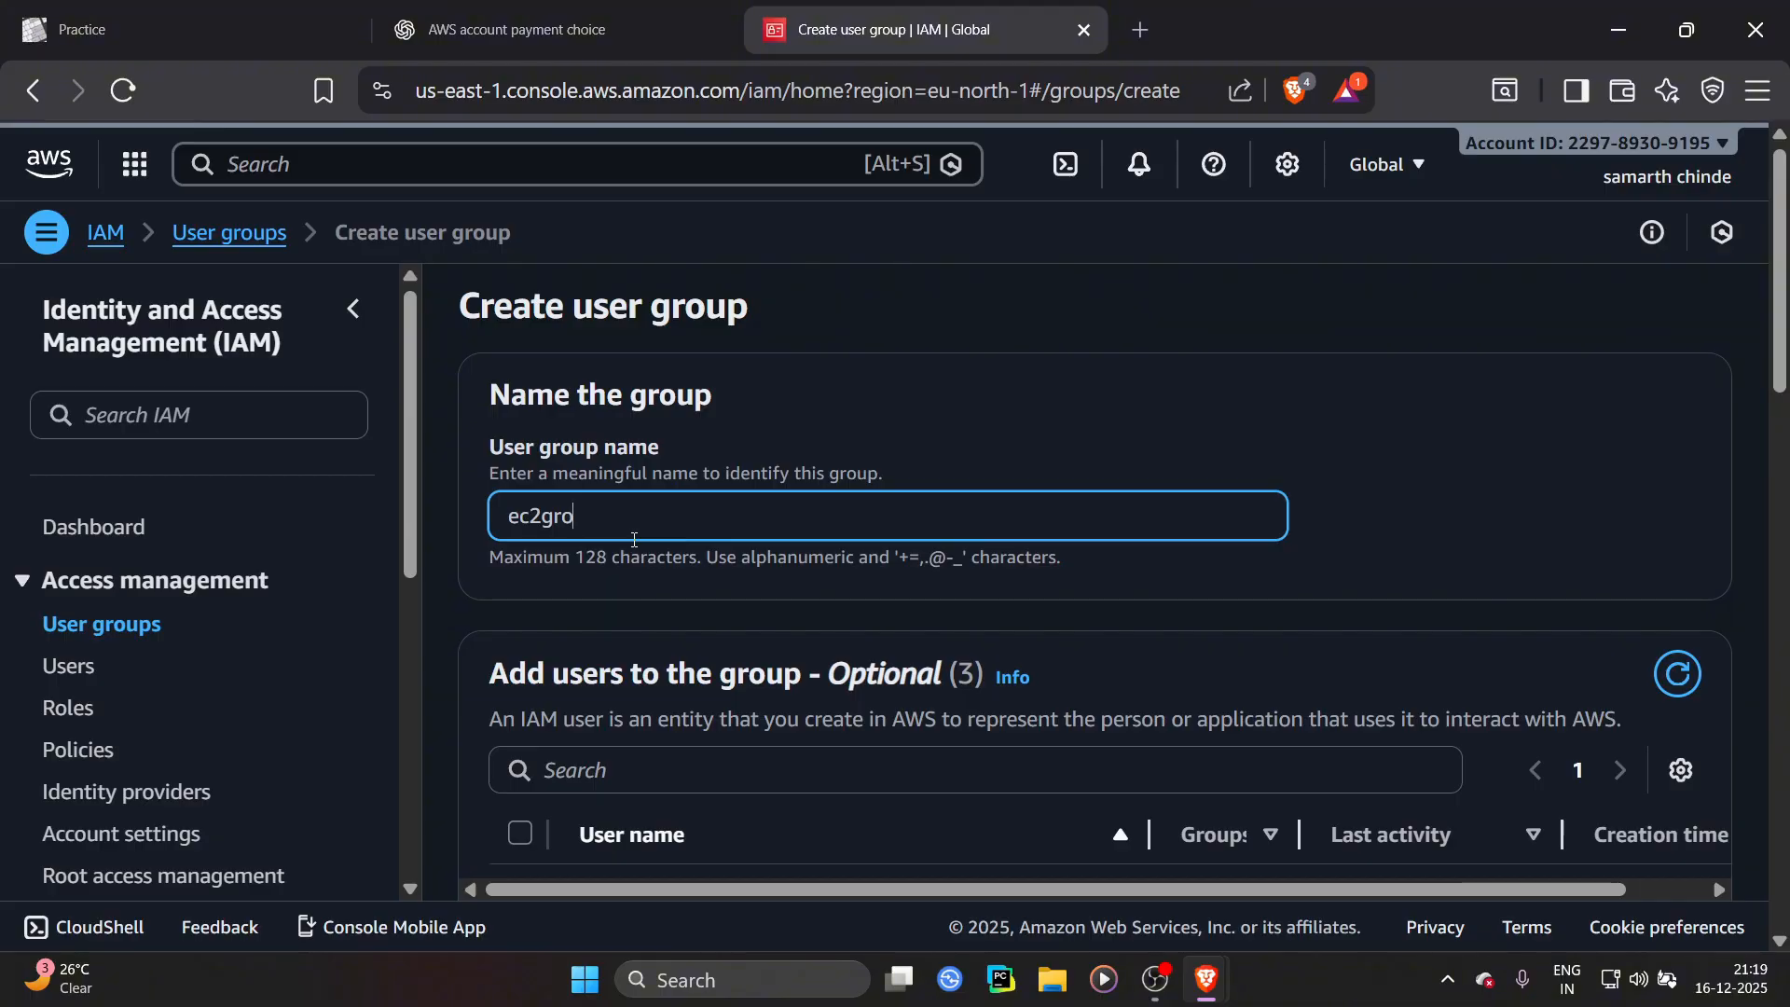
text(up)
Add the users user, demo2 and demo to the new group
scroll(899, 544, down, 8)
scroll(643, 529, up, 3)
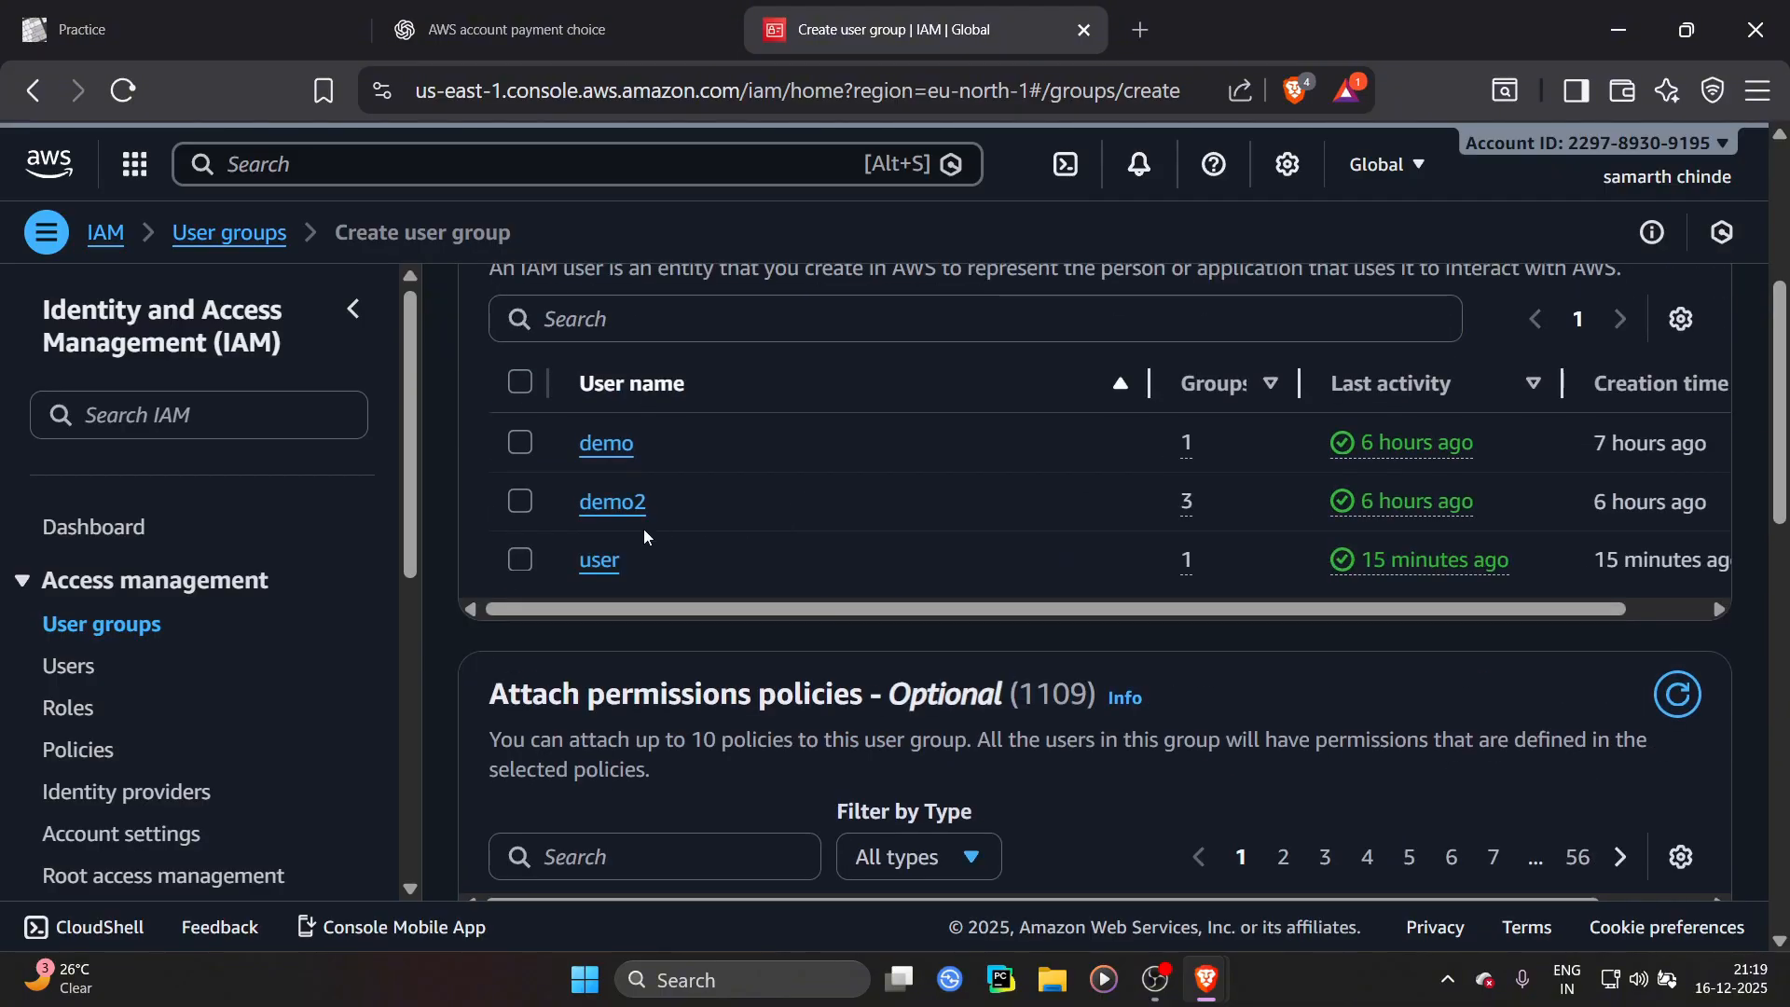
click(520, 559)
click(520, 500)
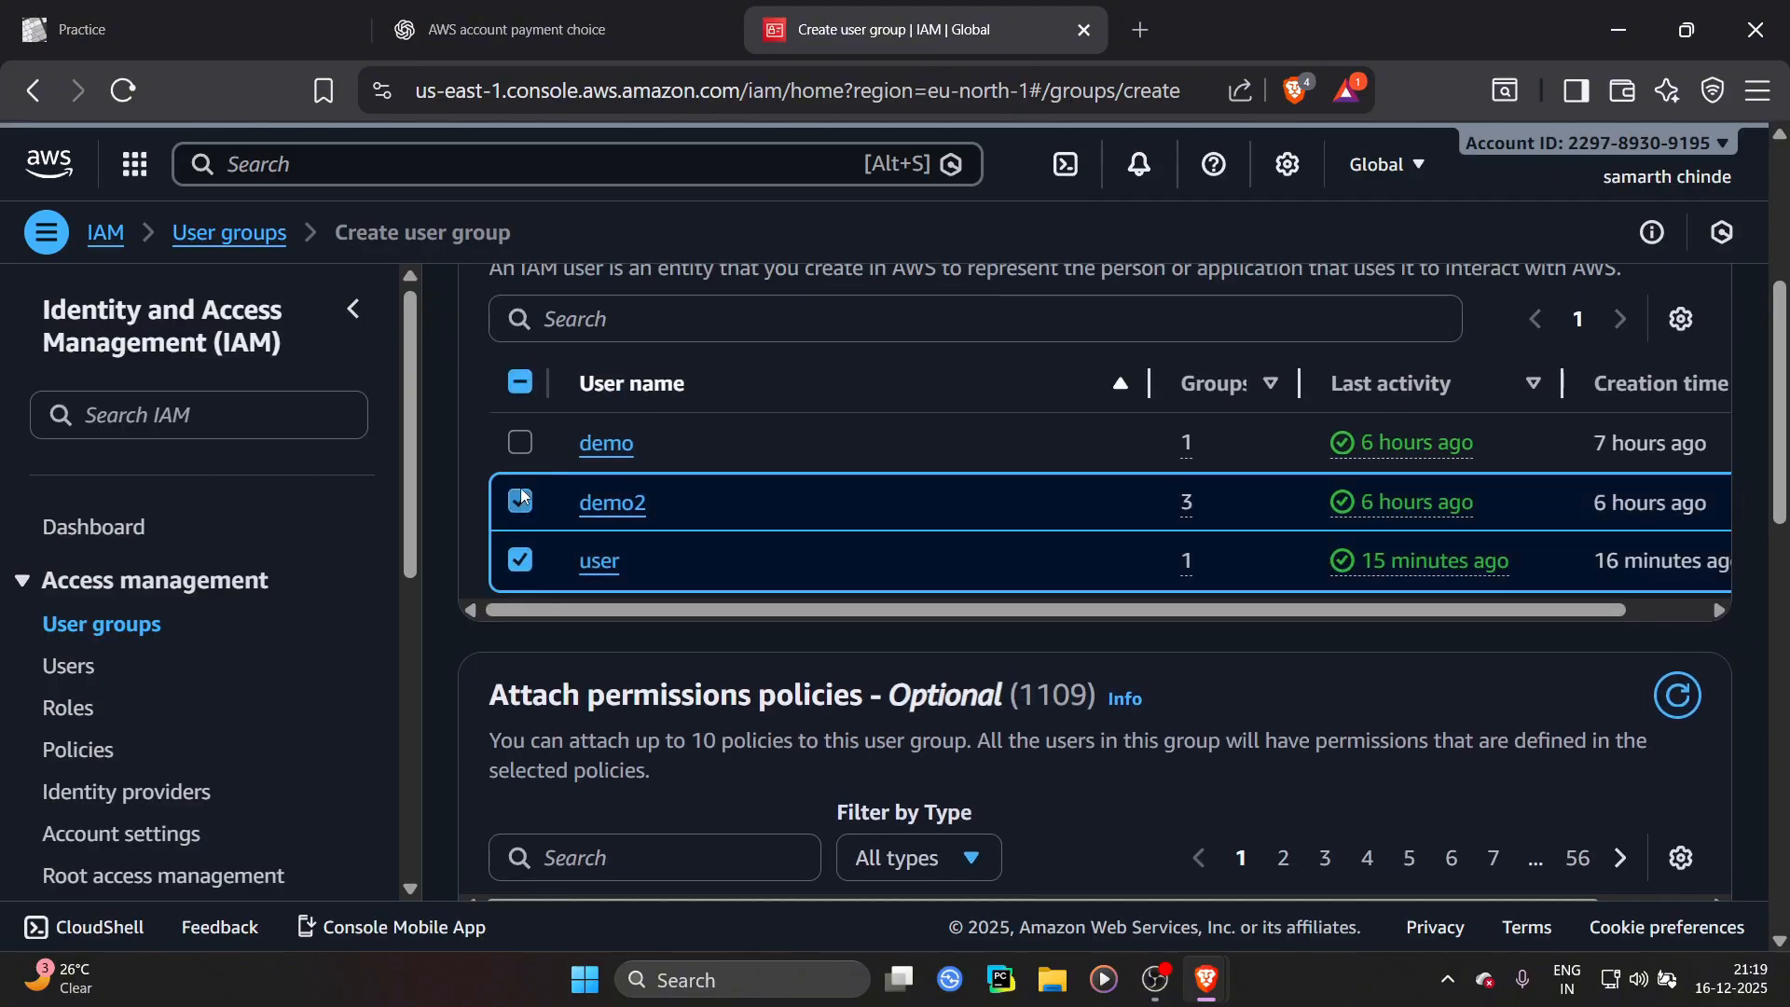
click(521, 441)
Filter the group's permissions policies list by ec2
scroll(939, 581, down, 5)
click(690, 406)
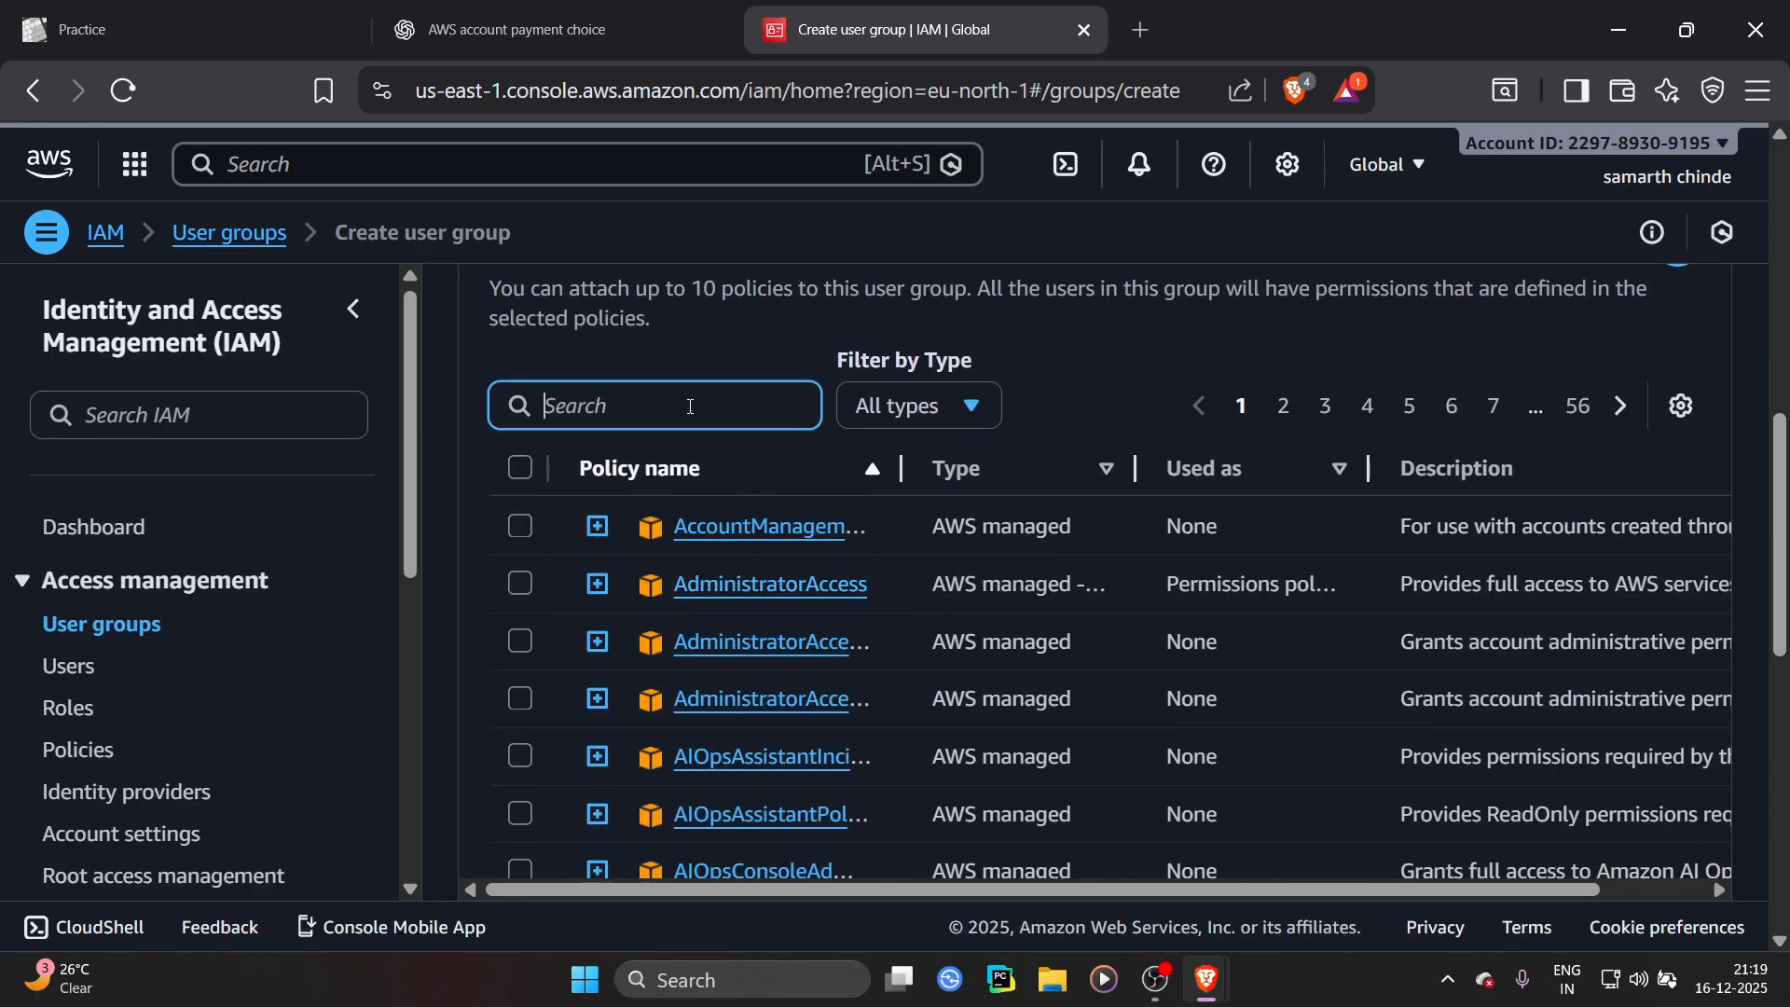
text(ec@)
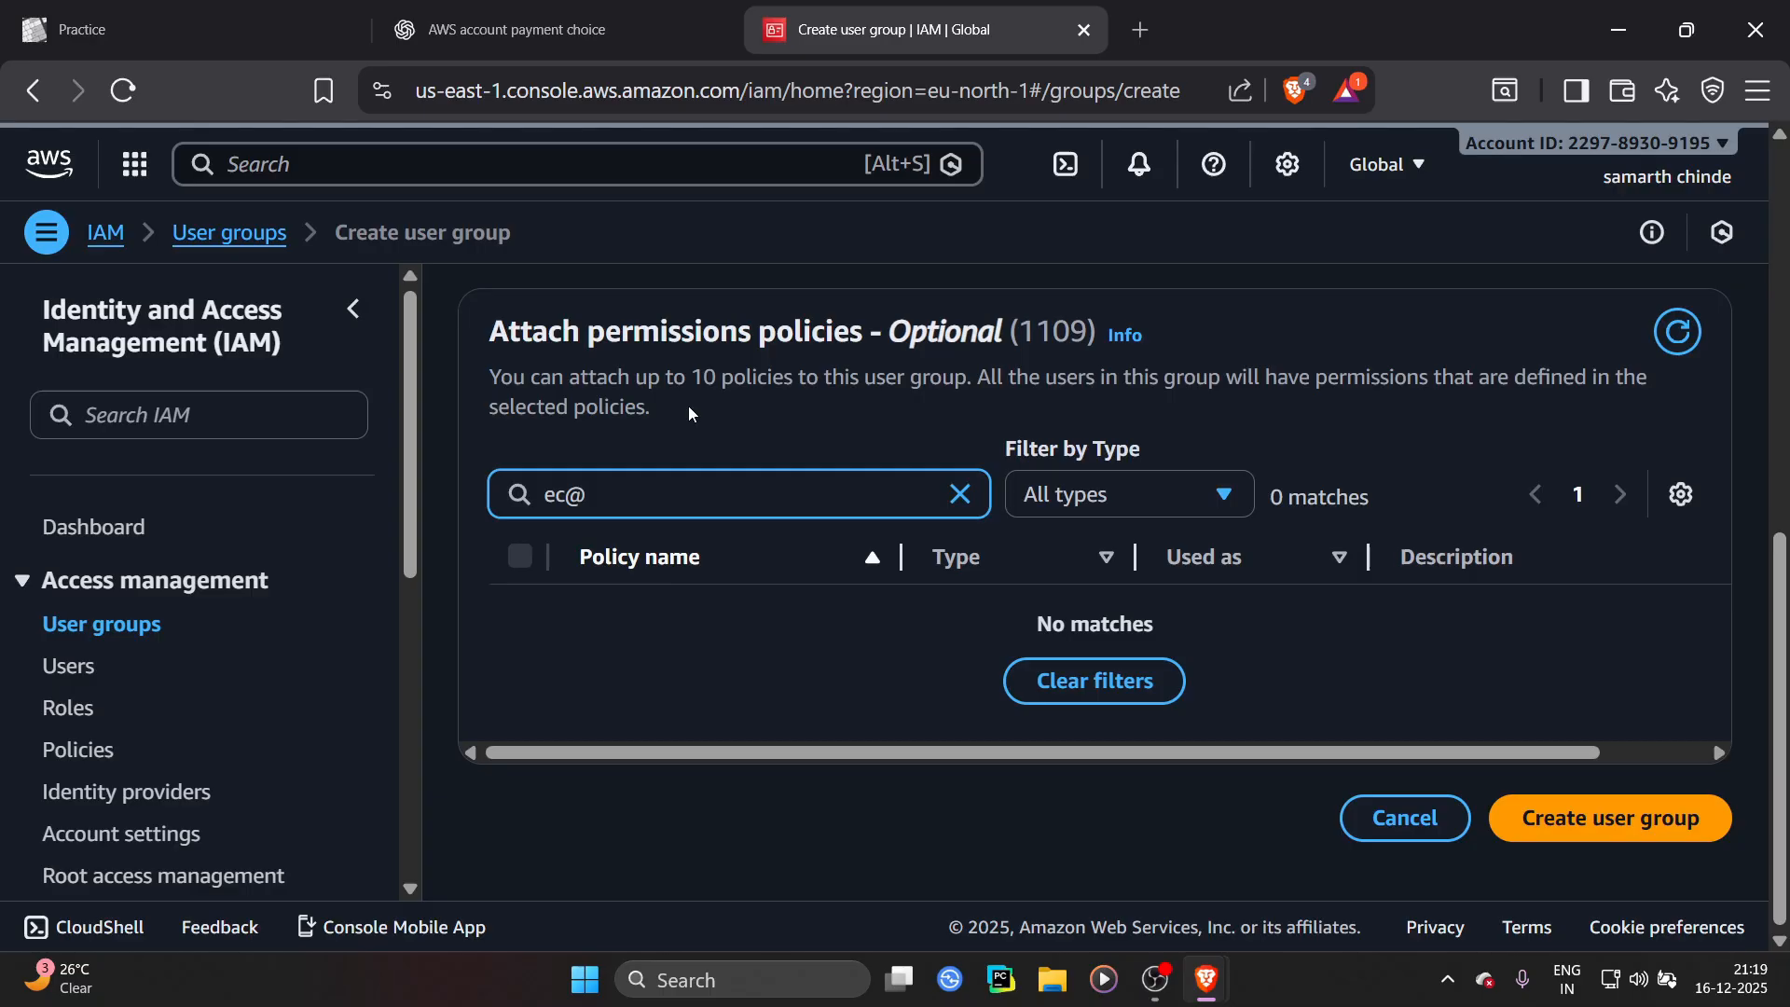
key(BackSpace)
text(2)
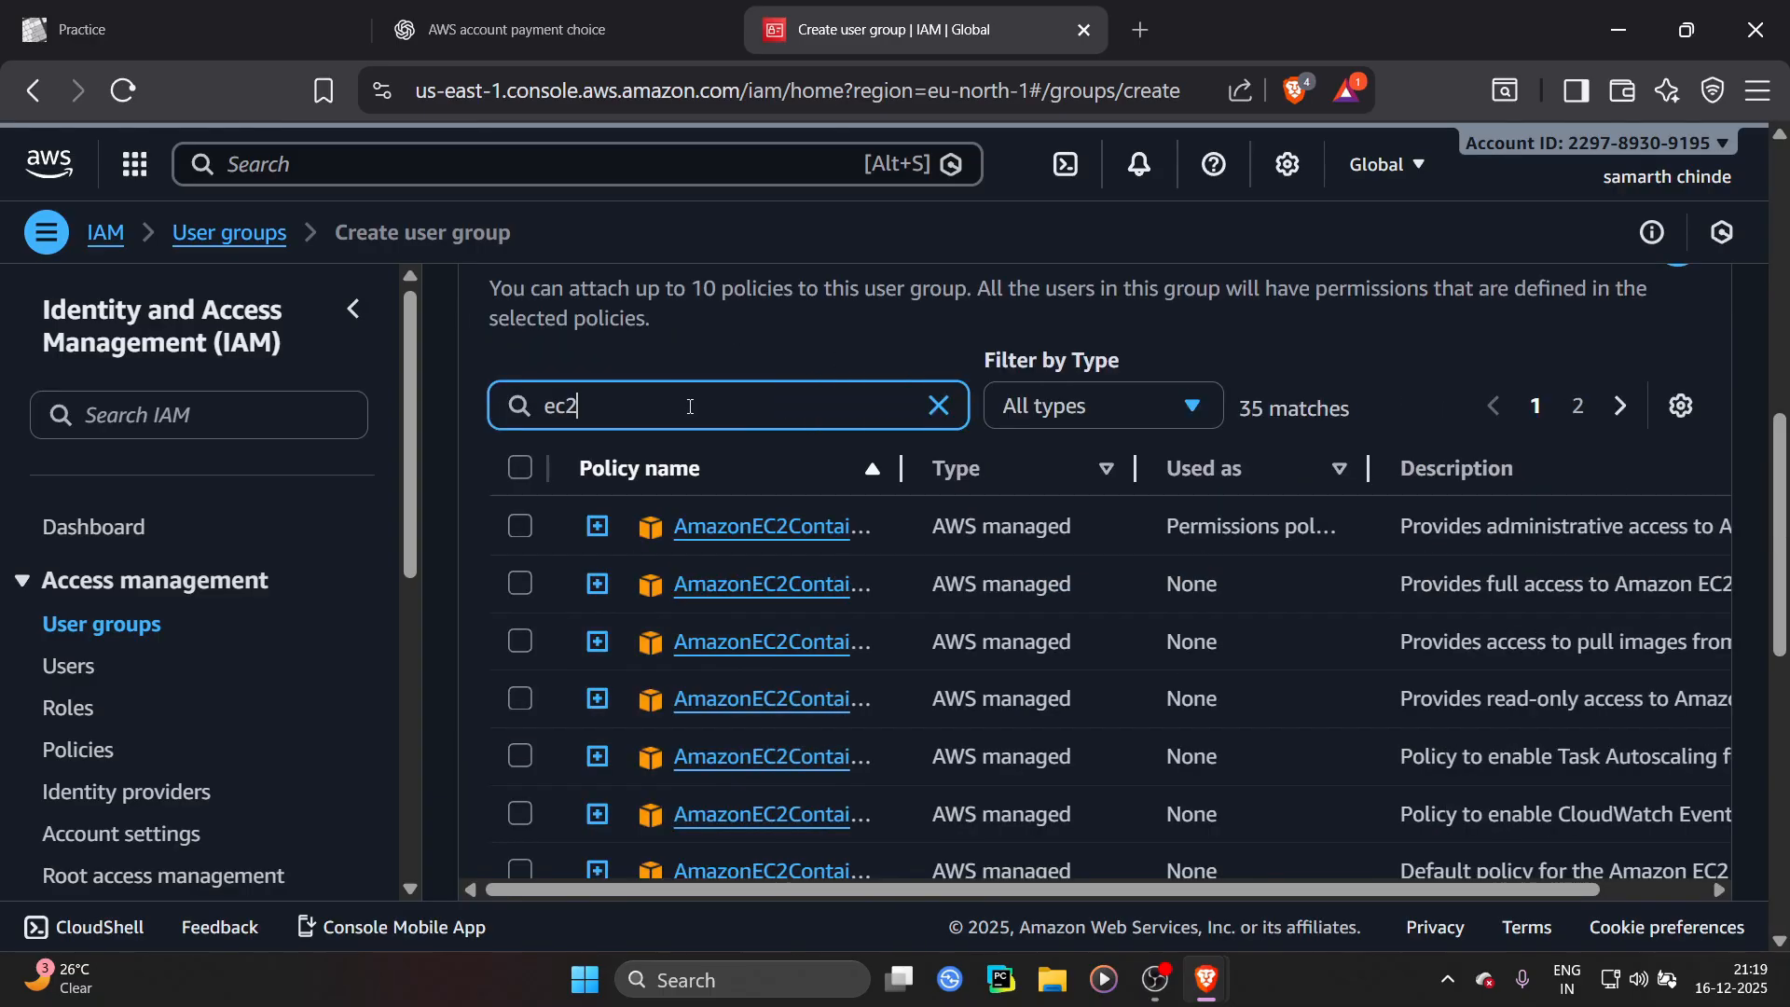
Attach the AmazonEC2FullAccess policy to the group and finish creating ec2group
drag(901, 468, 1167, 495)
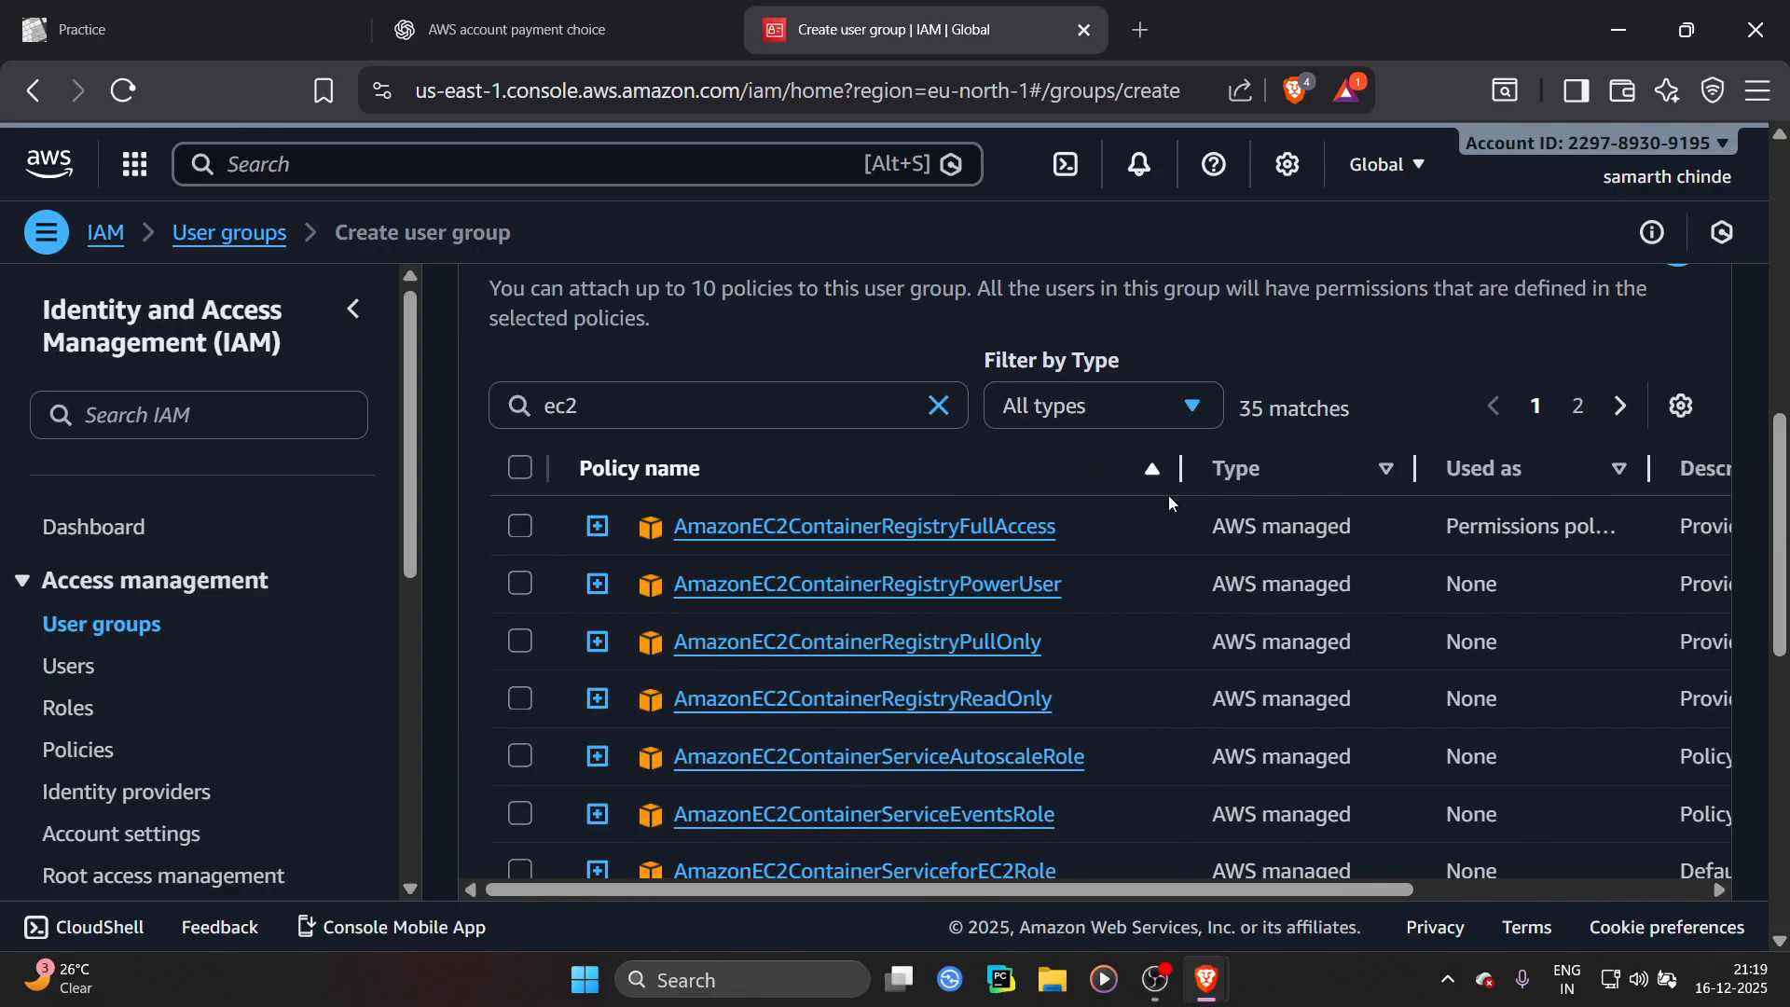
scroll(1067, 546, down, 5)
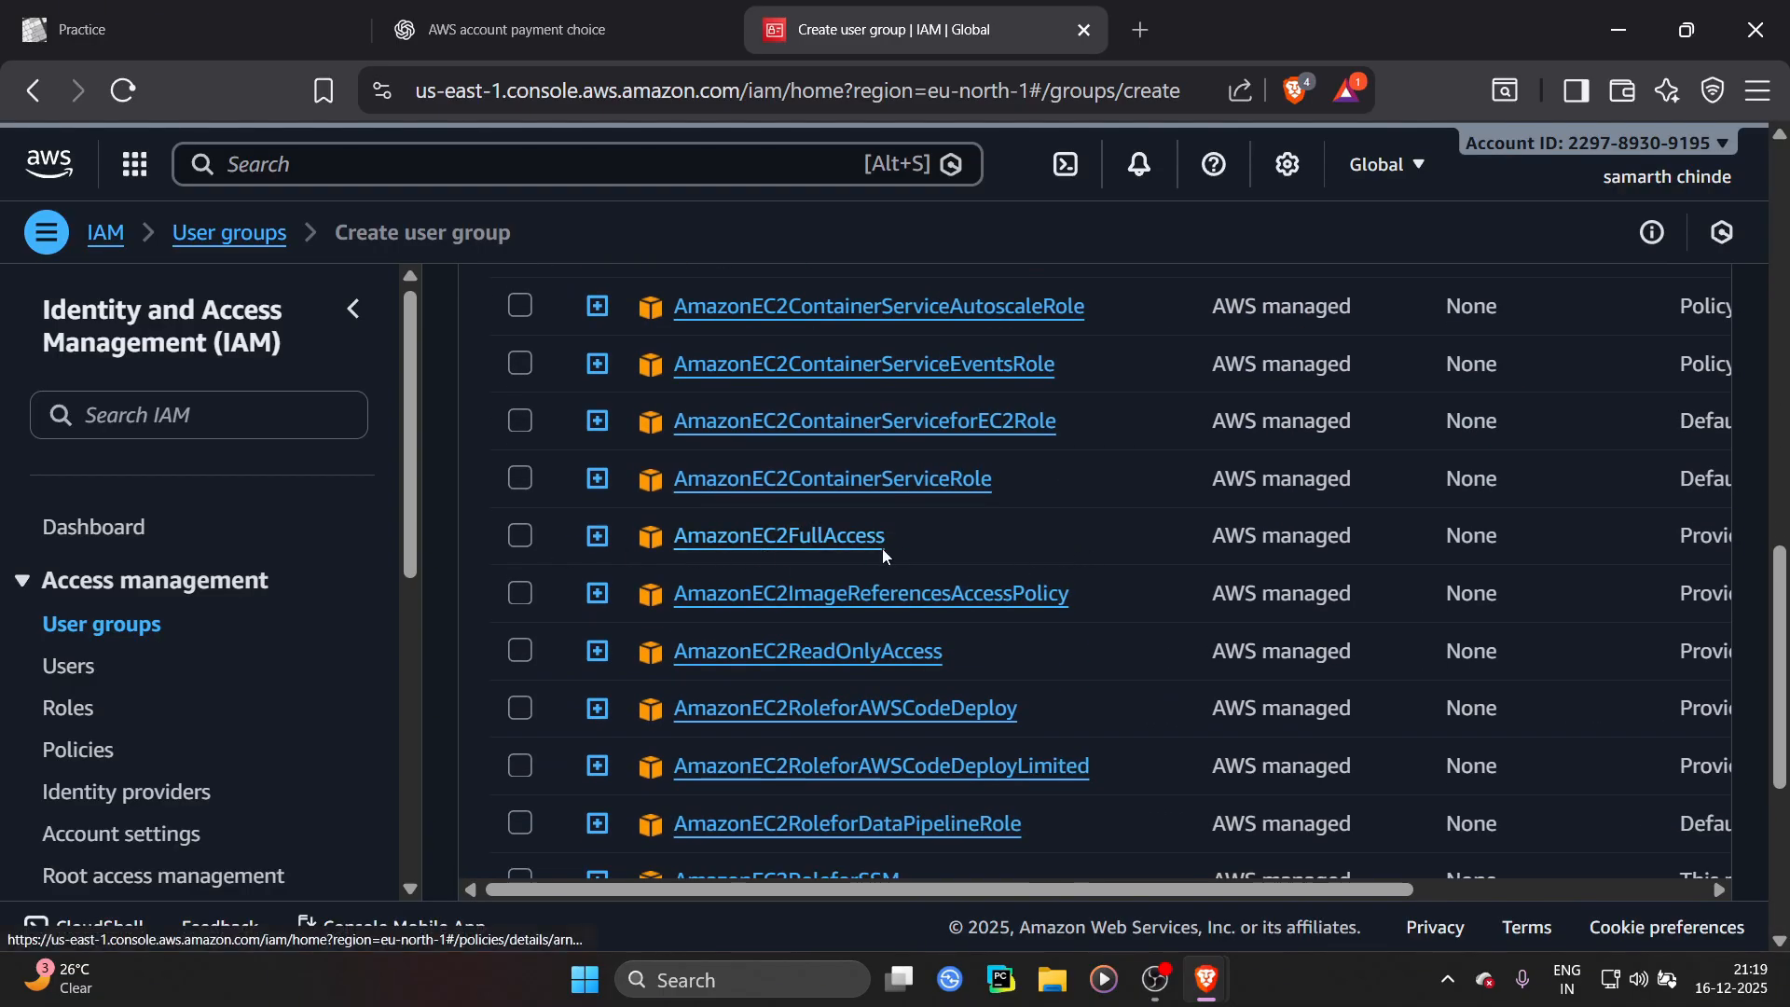
click(534, 535)
scroll(1032, 583, down, 5)
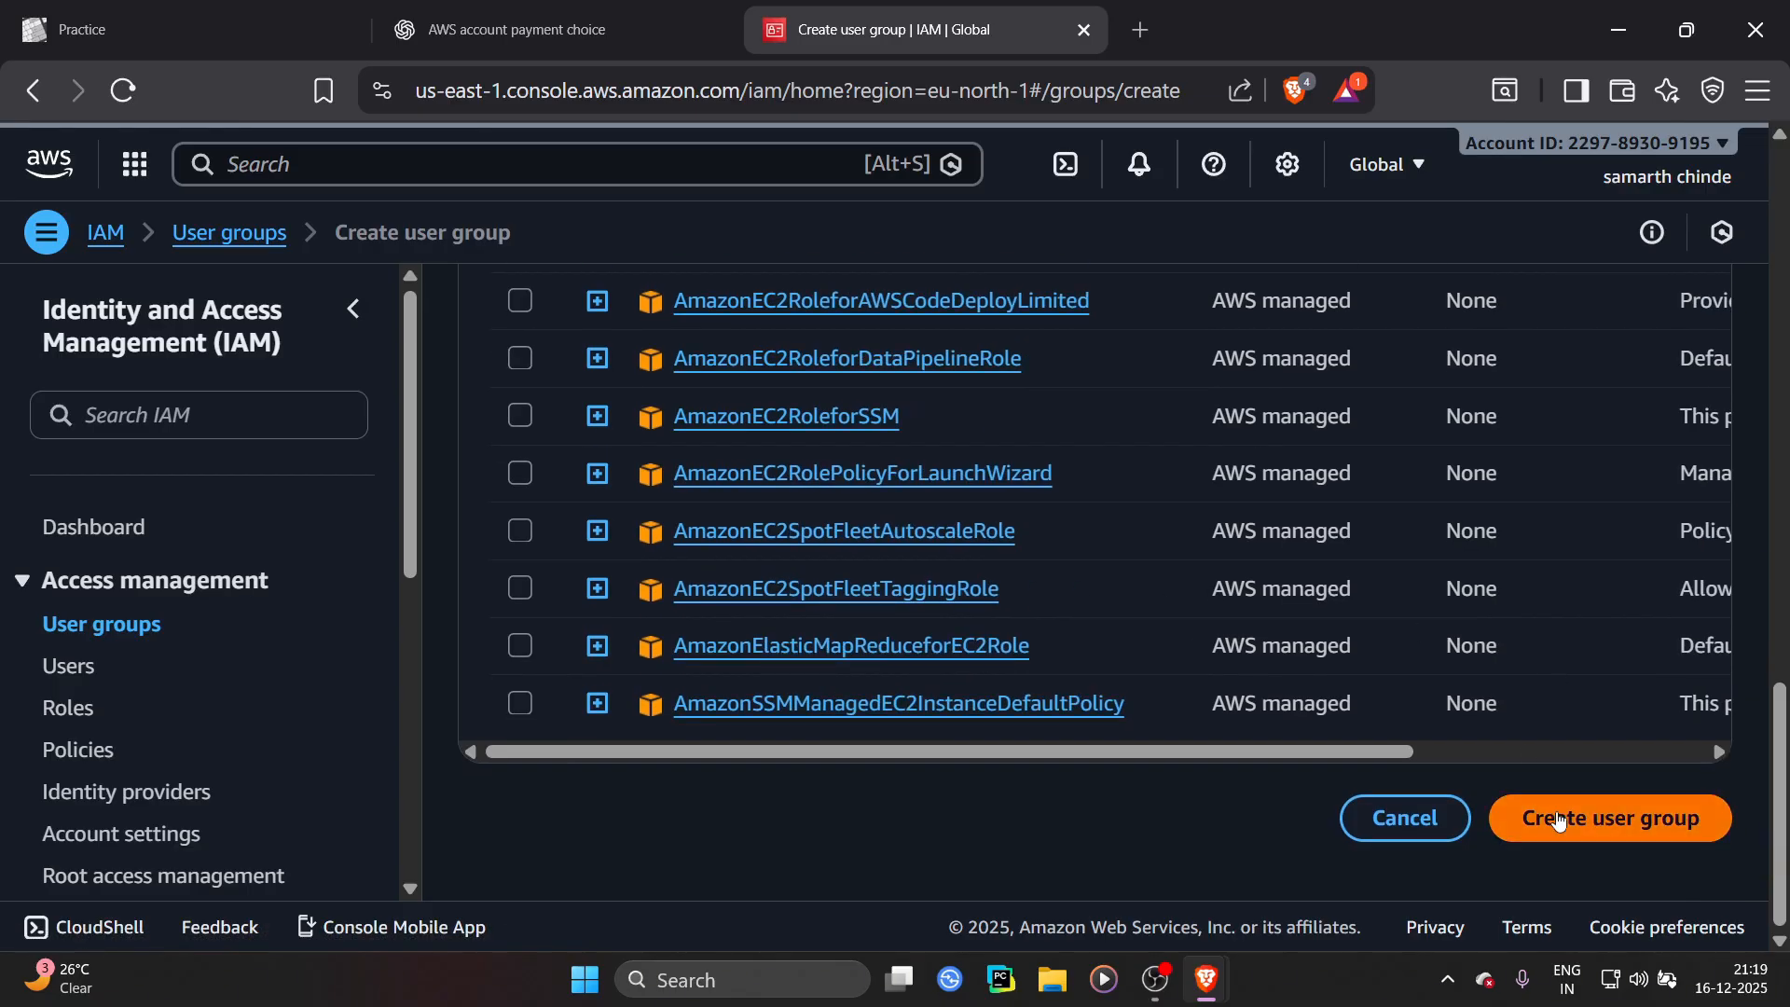
click(1626, 811)
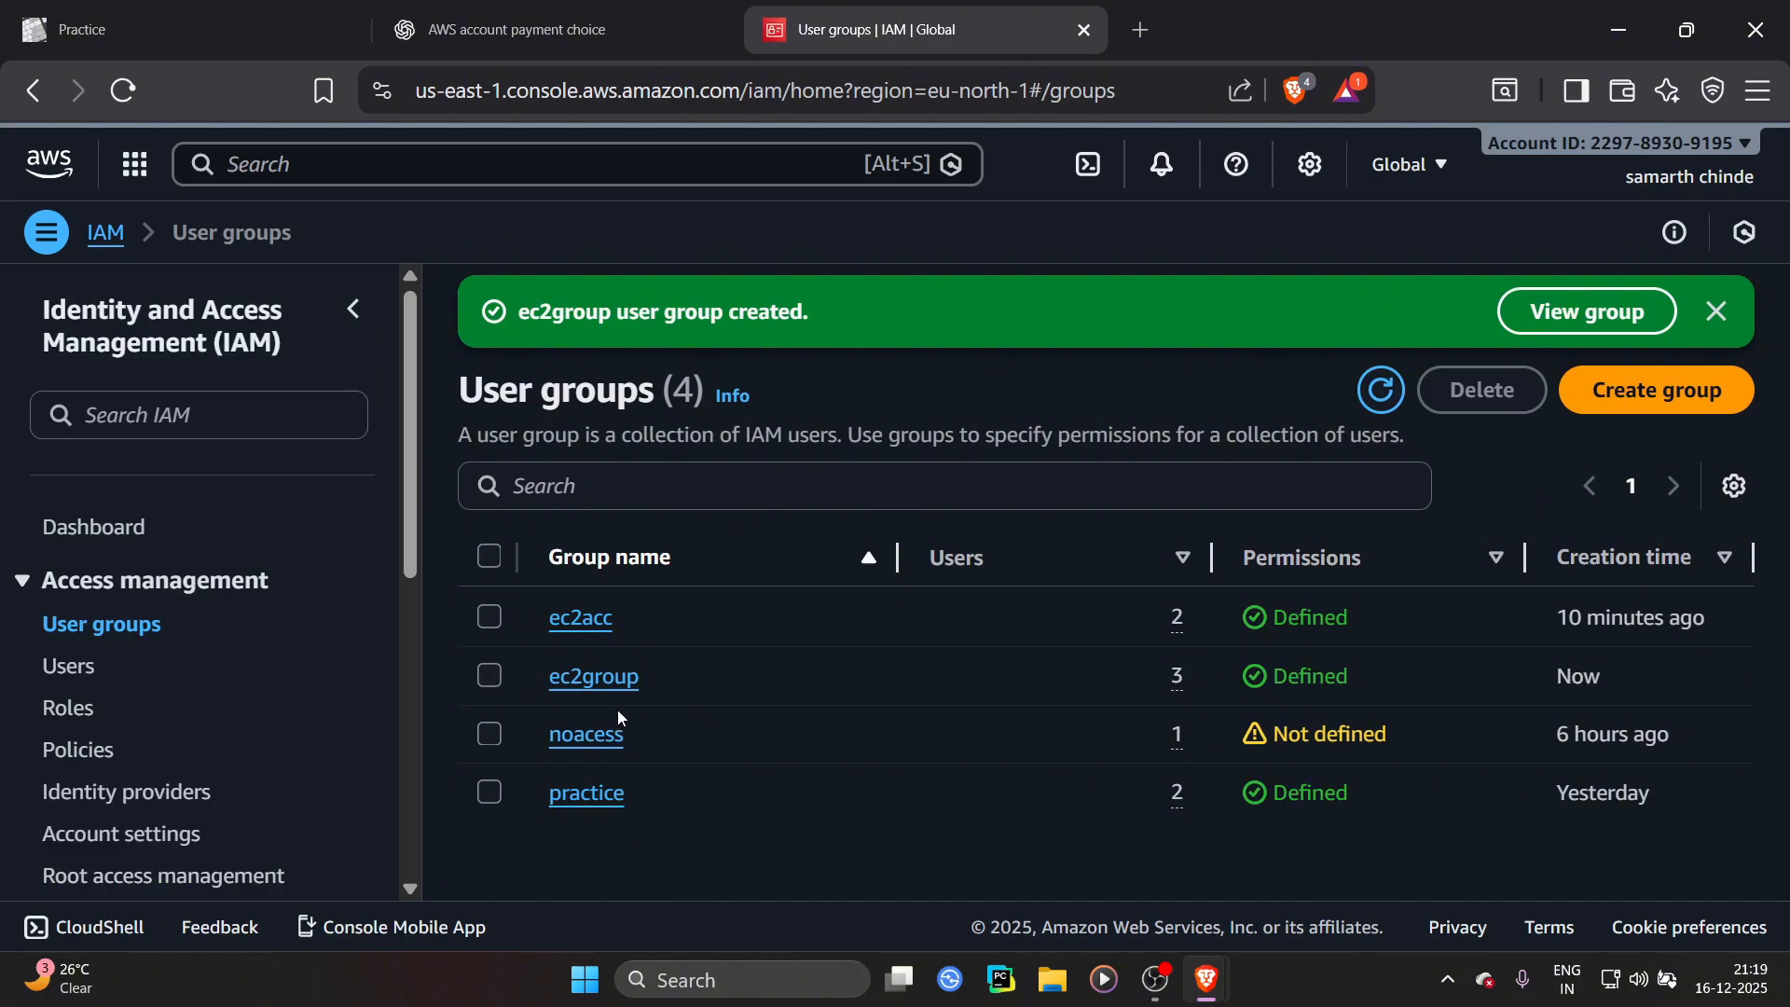
Open the ec2group group and review its members and attached permissions policies
click(617, 684)
scroll(531, 671, down, 4)
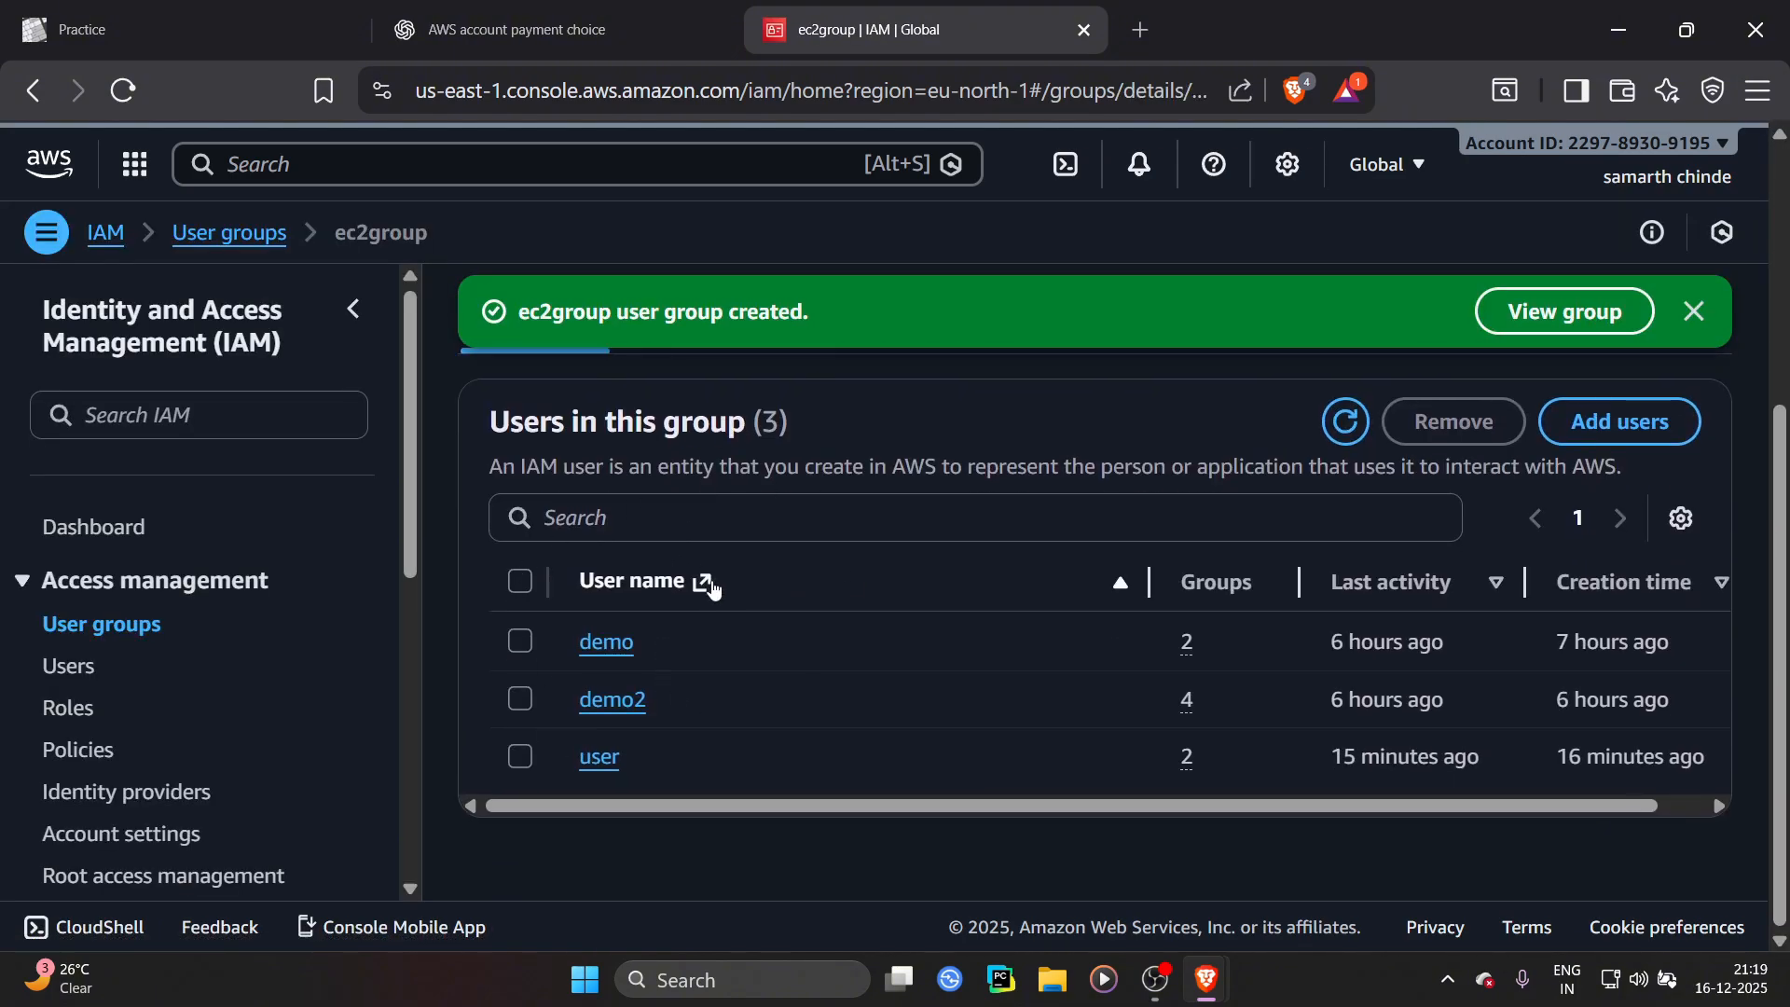
scroll(699, 569, up, 2)
click(715, 473)
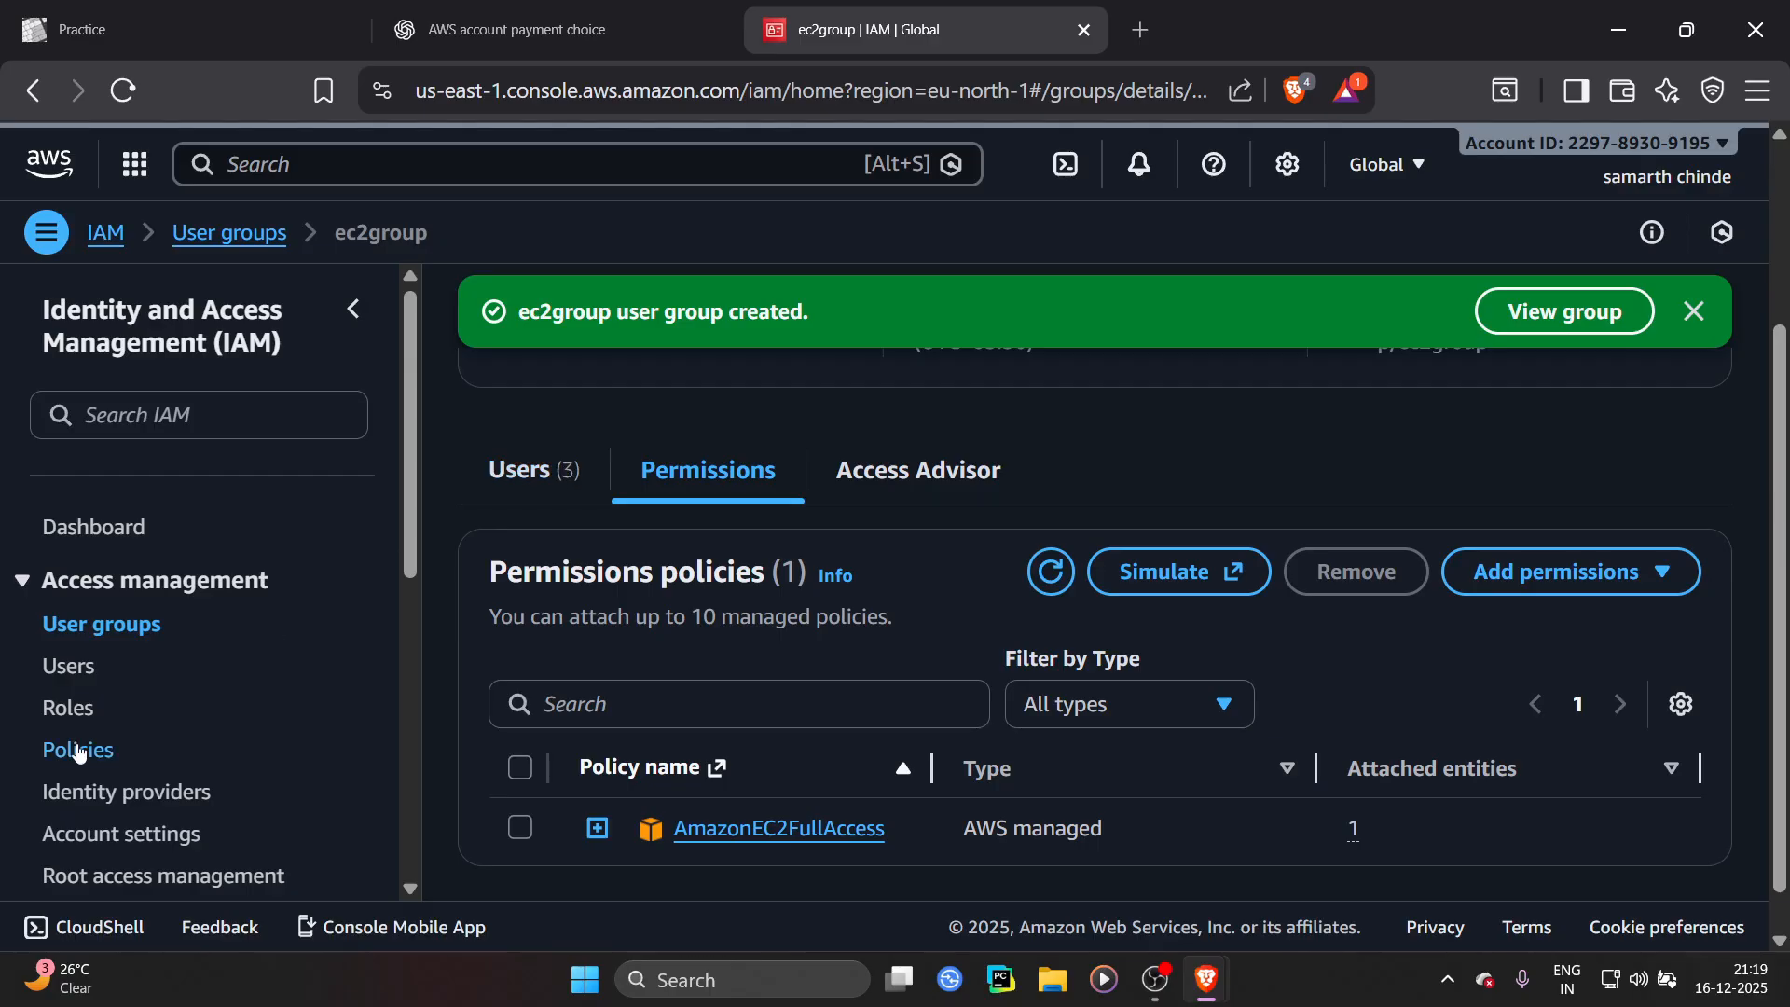
Open the IAM user named user and review its permissions policies and how each is attached
click(67, 677)
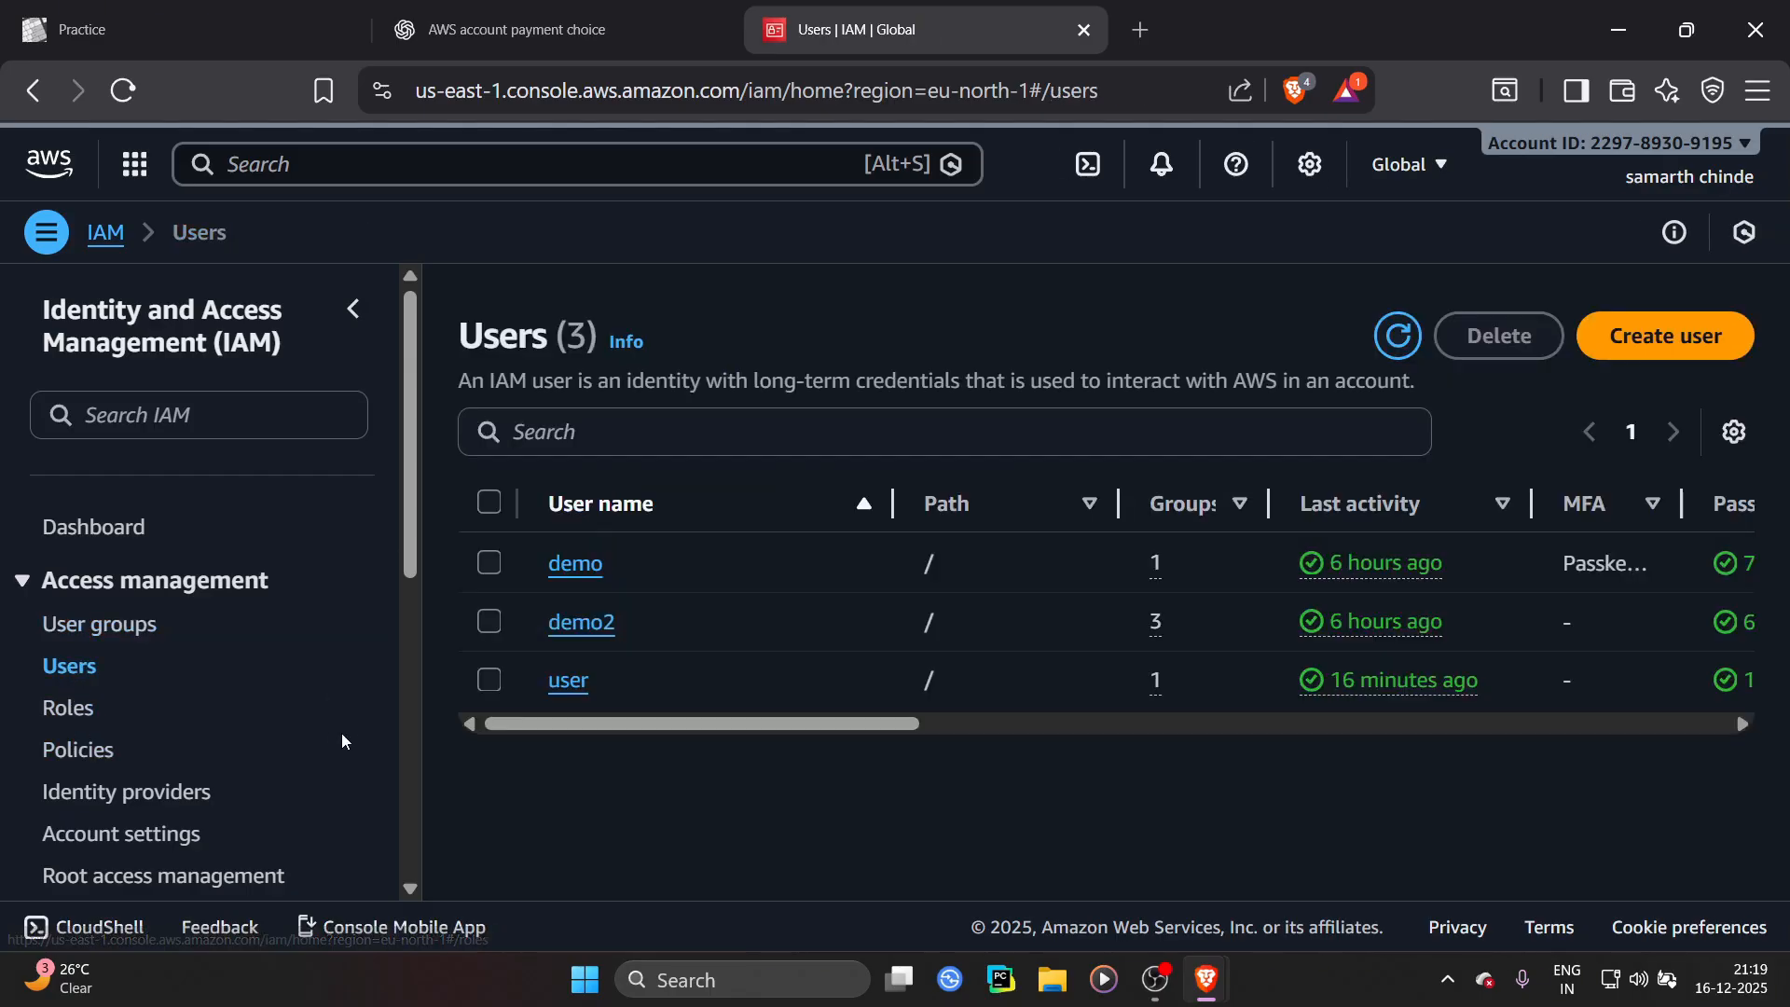
click(569, 686)
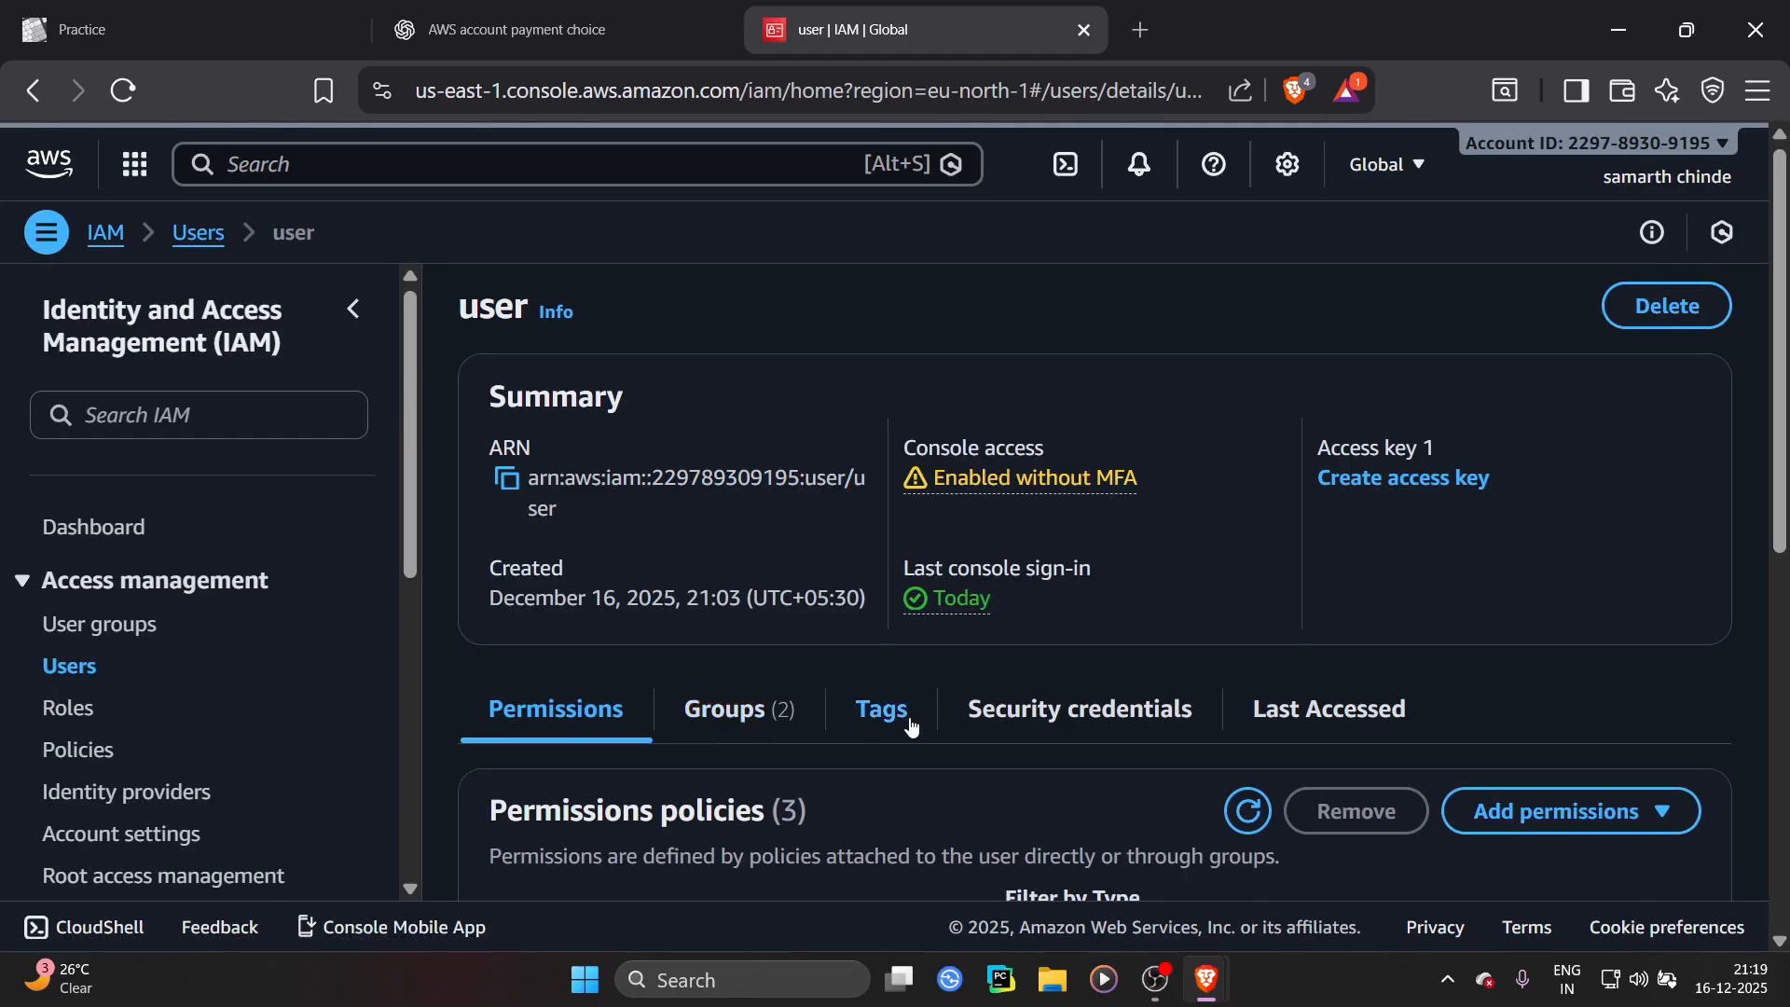
scroll(805, 670, down, 3)
scroll(787, 651, up, 3)
scroll(787, 657, down, 6)
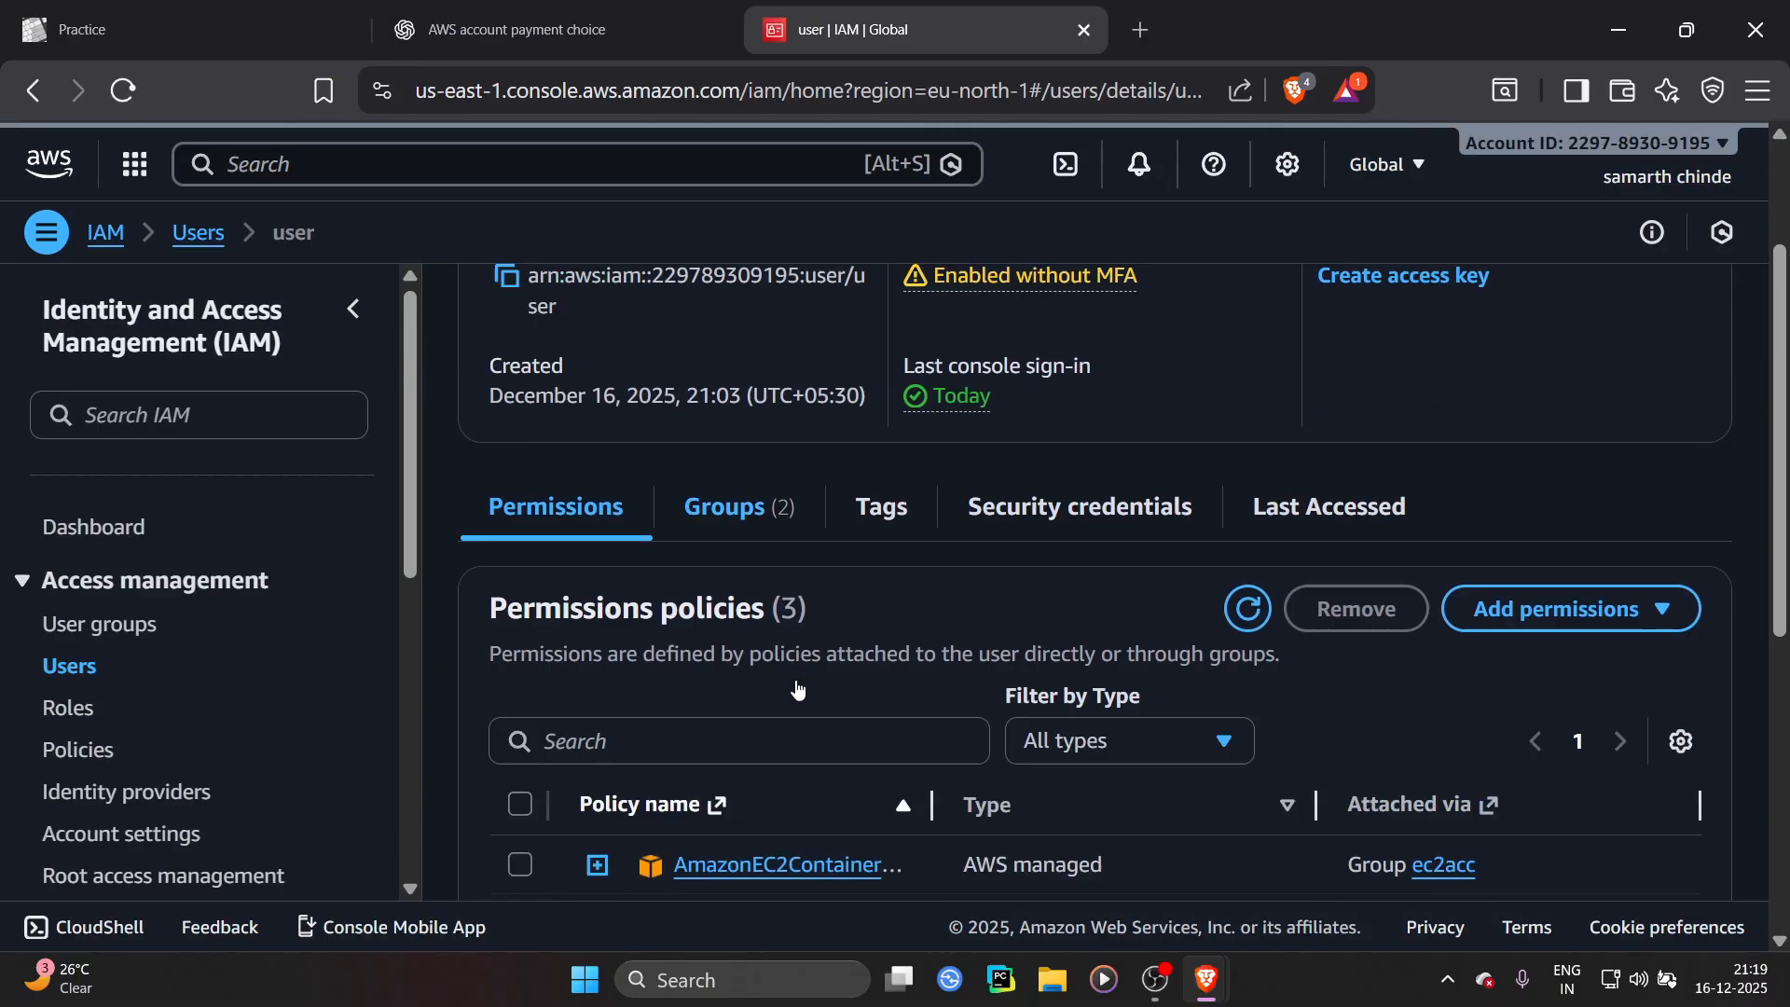
scroll(969, 650, up, 5)
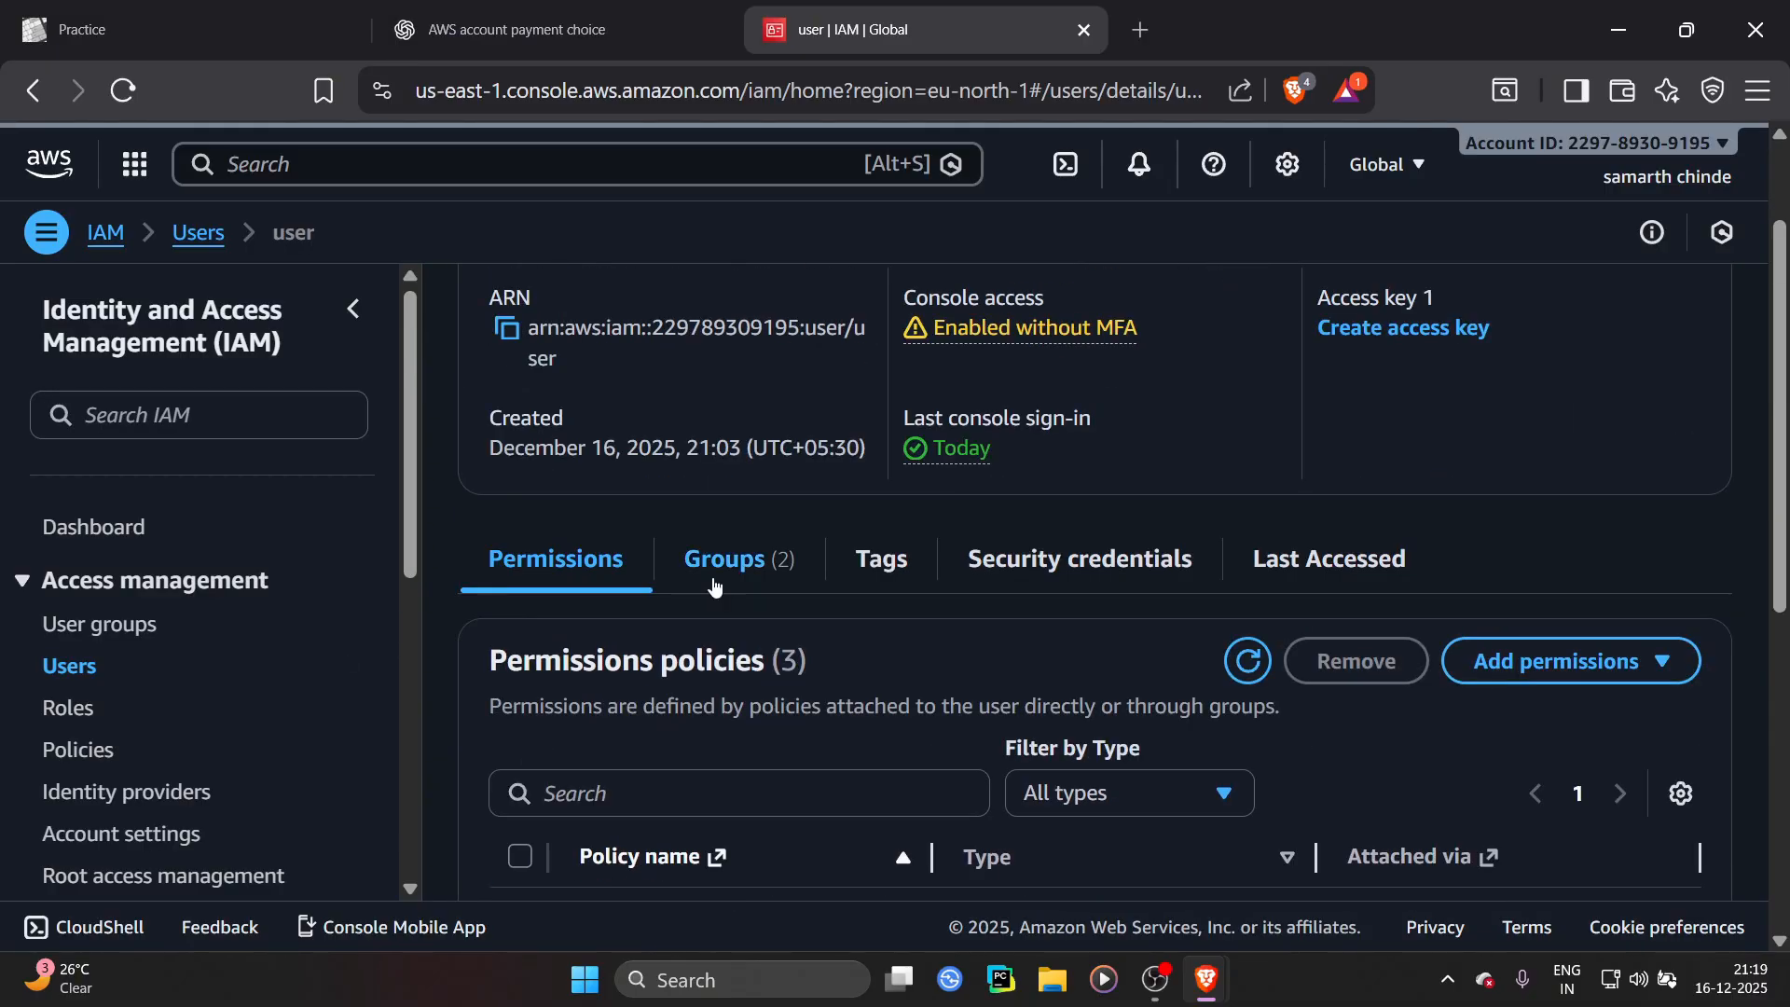
scroll(1380, 700, down, 3)
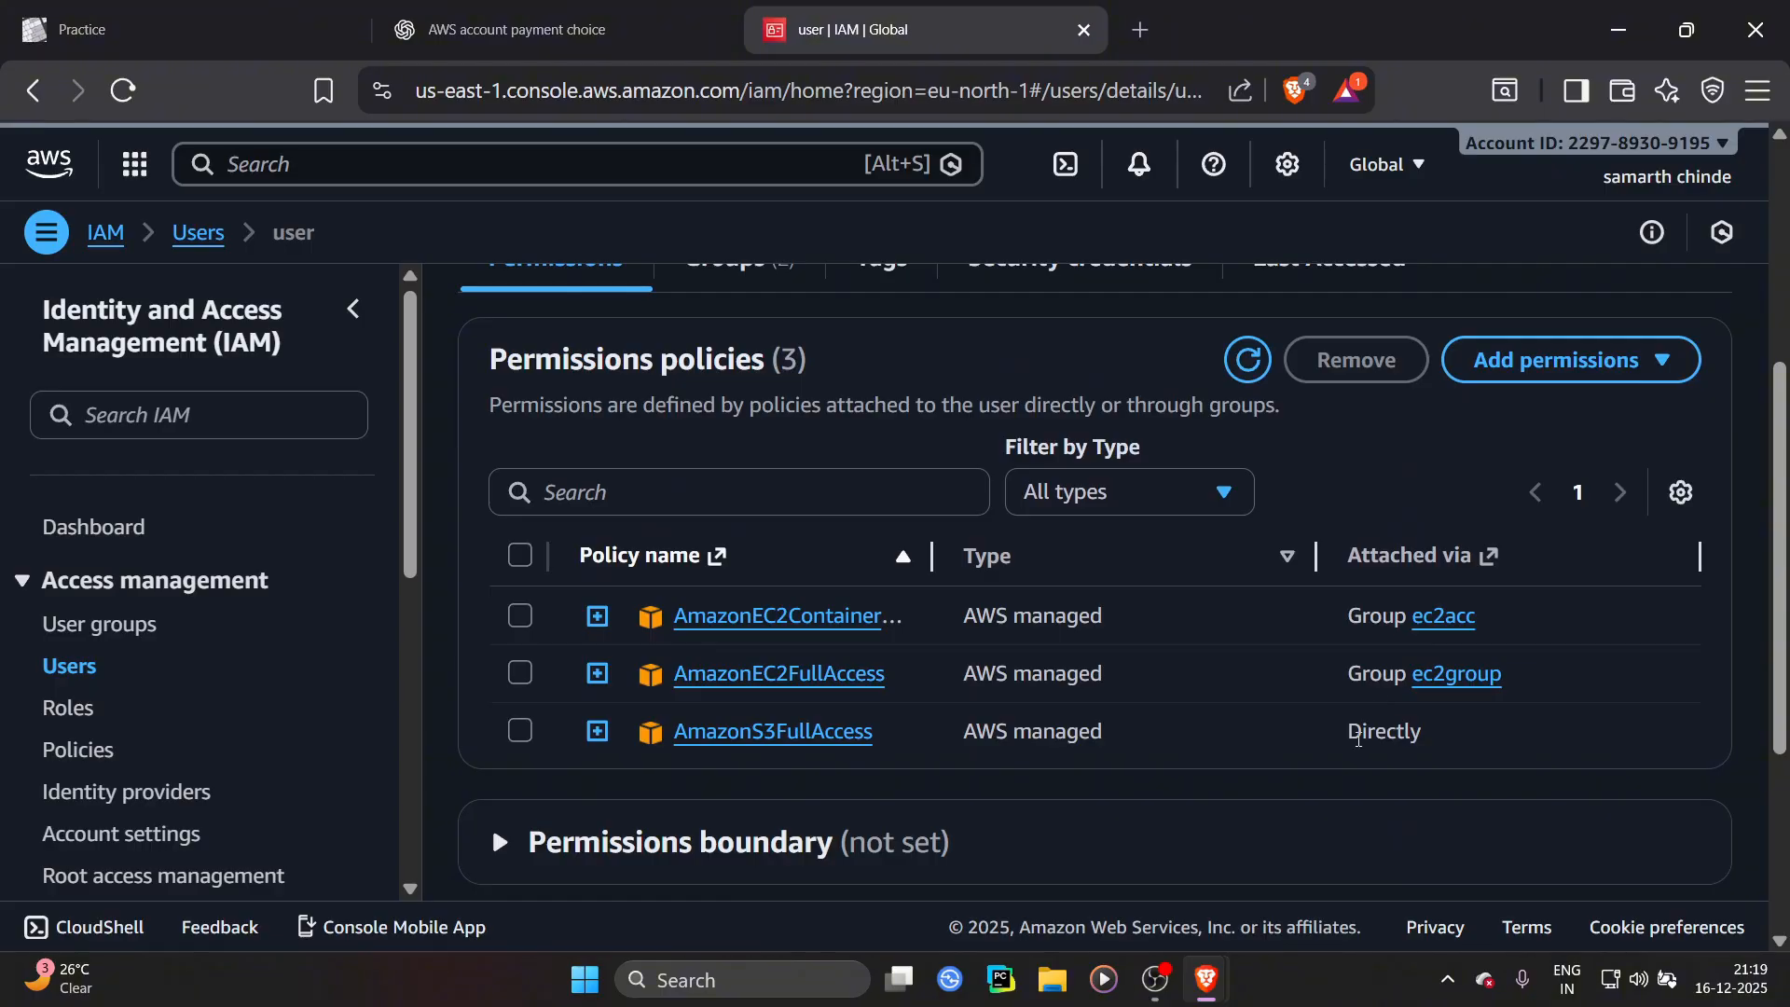
drag(1348, 734, 1438, 737)
click(1454, 734)
scroll(1078, 559, up, 5)
scroll(1055, 587, down, 2)
scroll(1055, 581, down, 5)
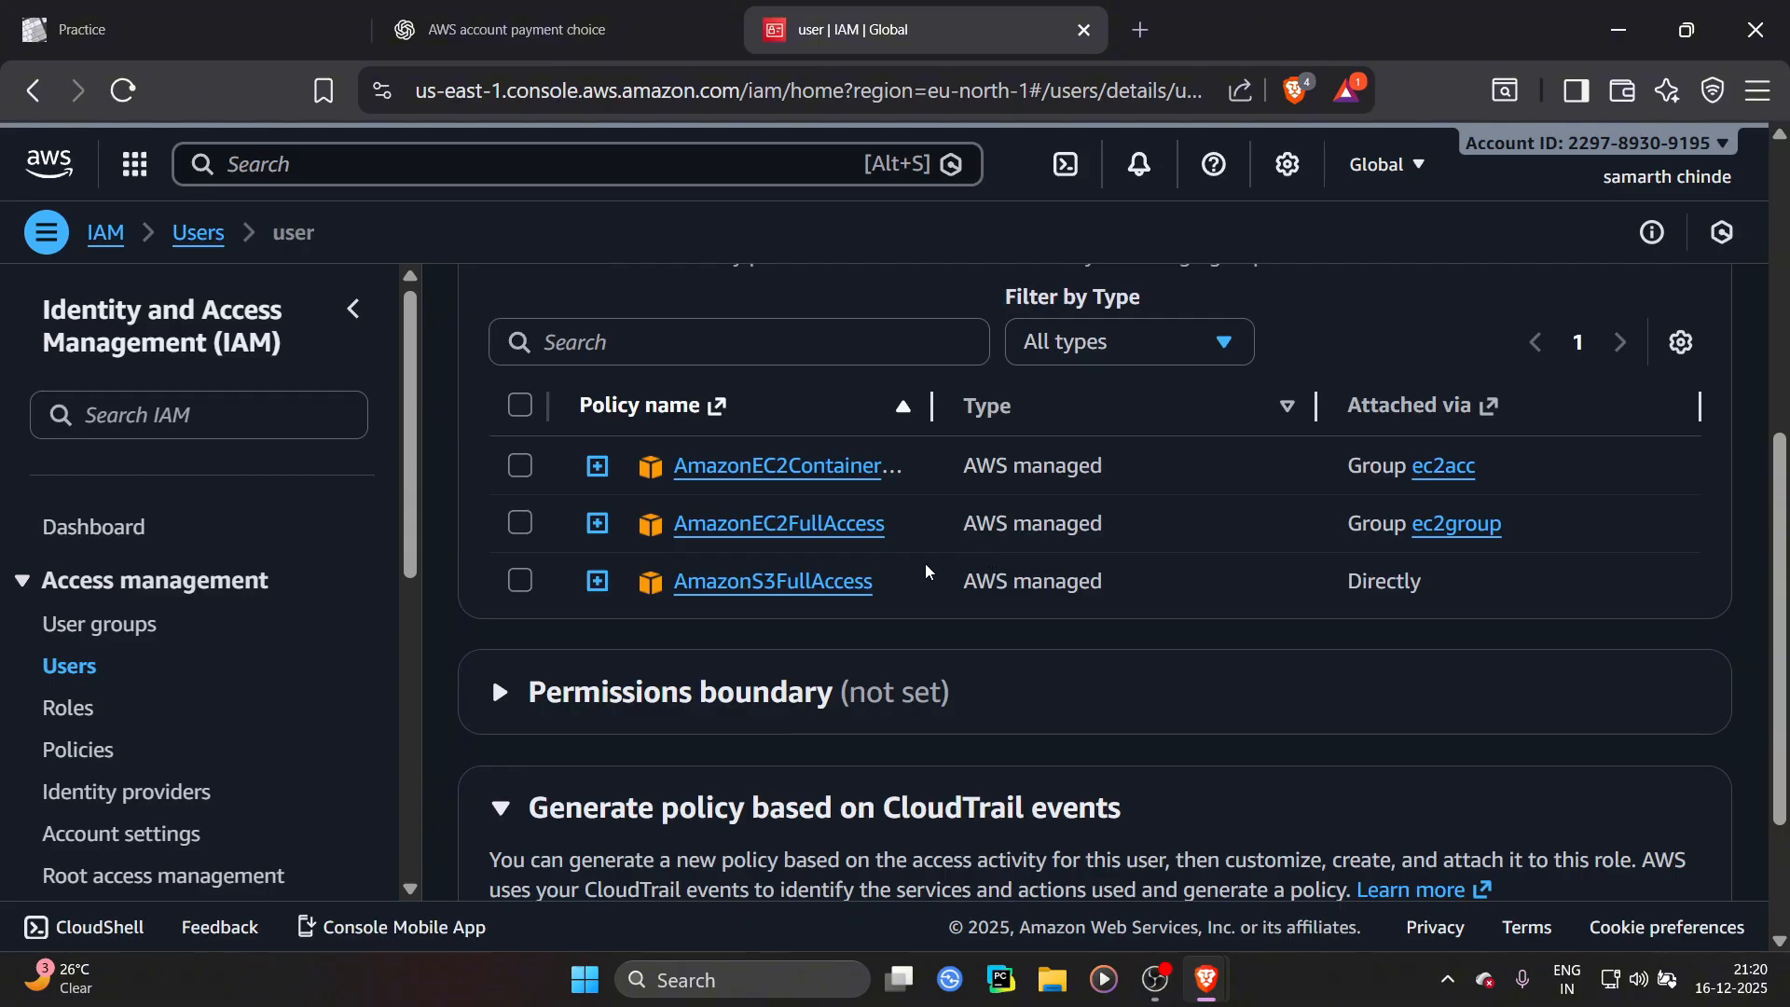
Switch to the test user's browser window and refresh the EC2 dashboard resources
key(alt+Tab)
key(alt+Tab)
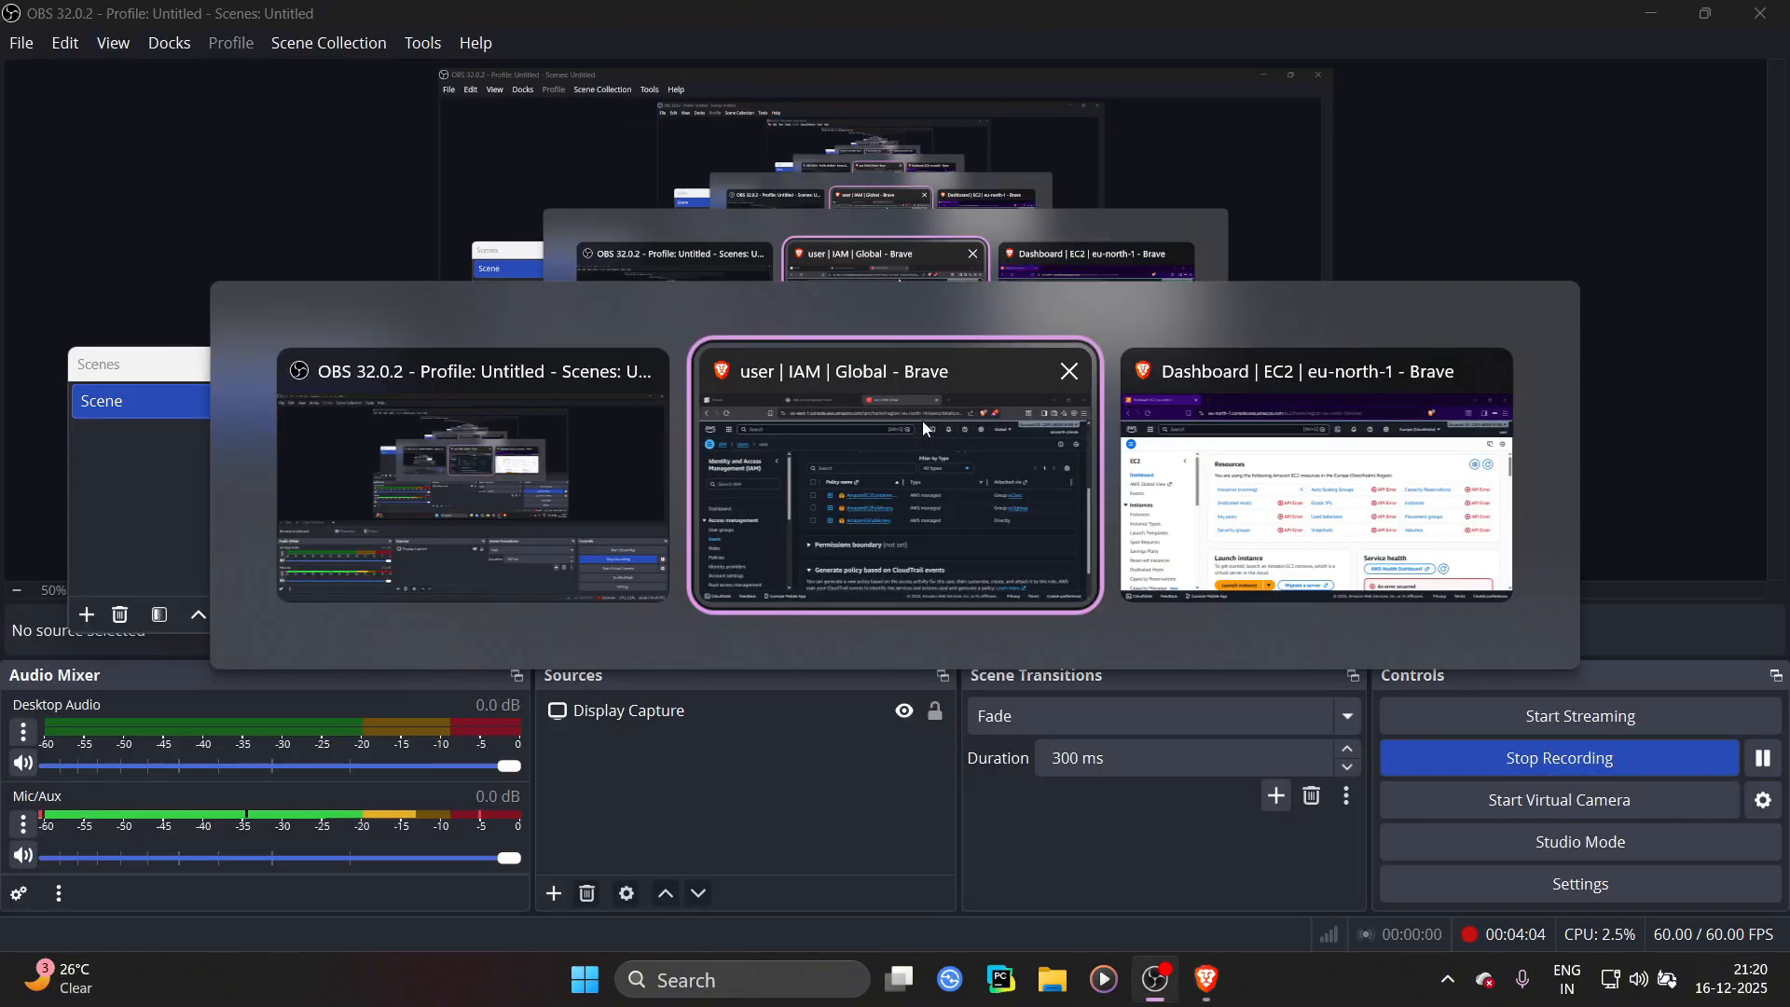
key(alt+Tab)
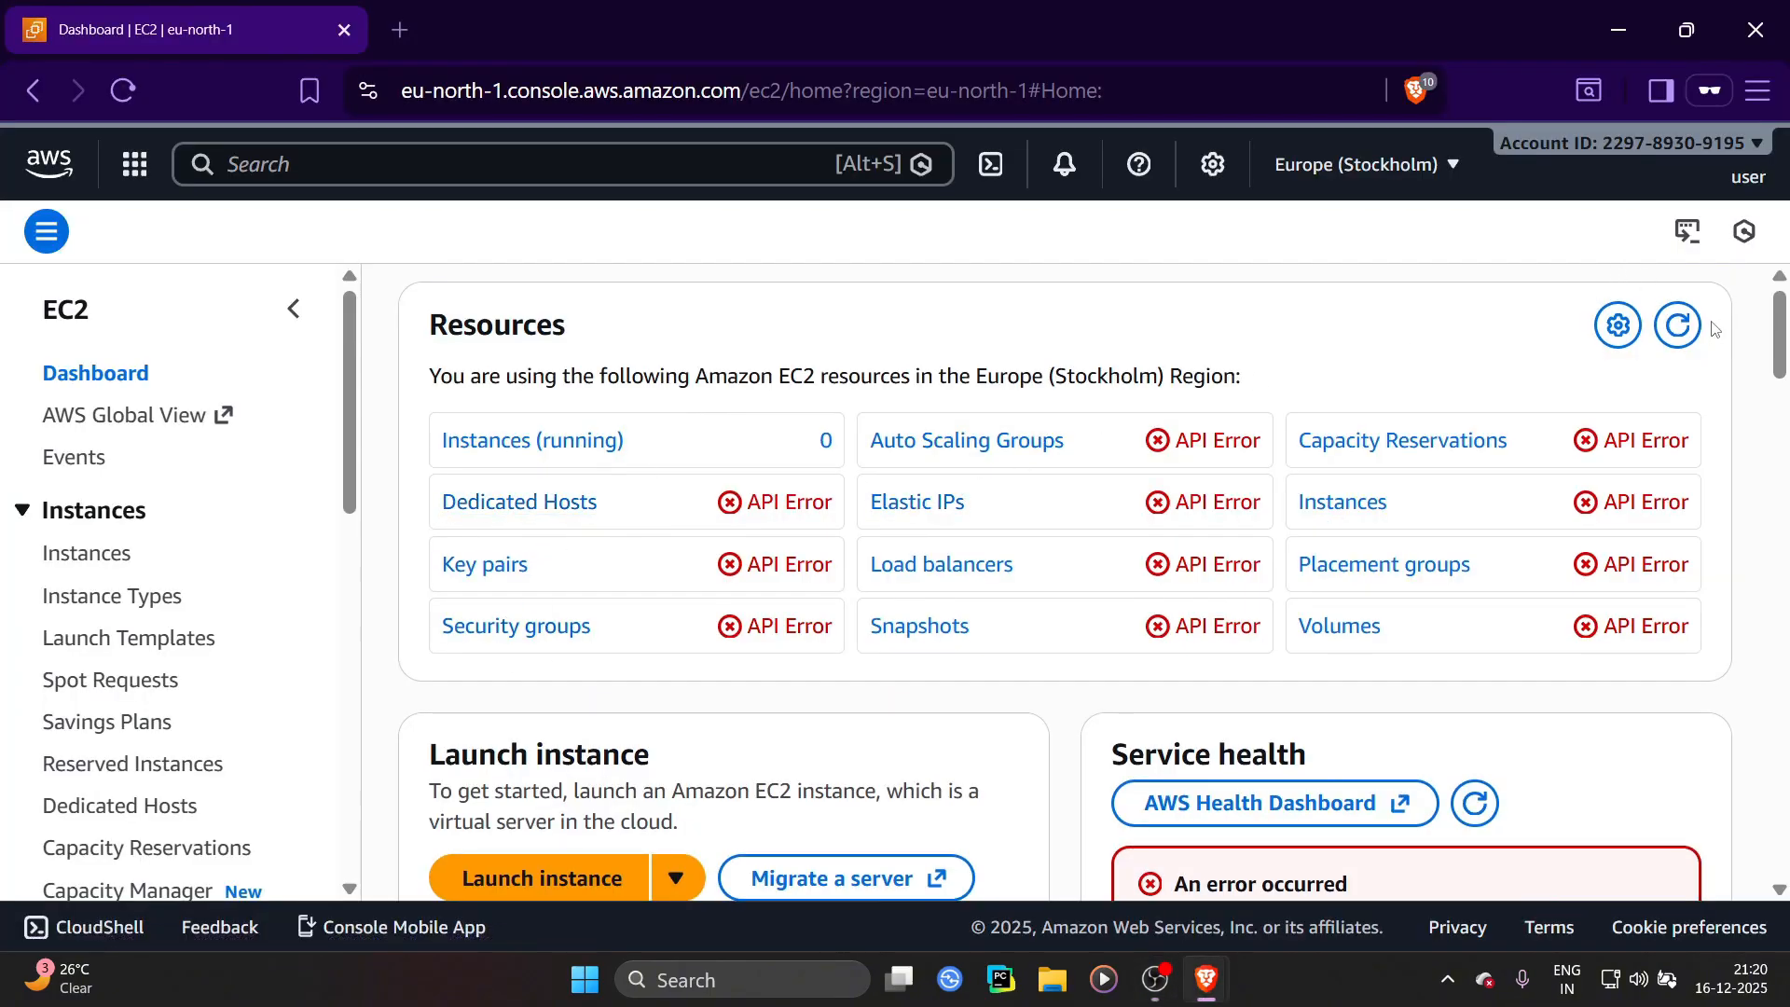
click(1677, 330)
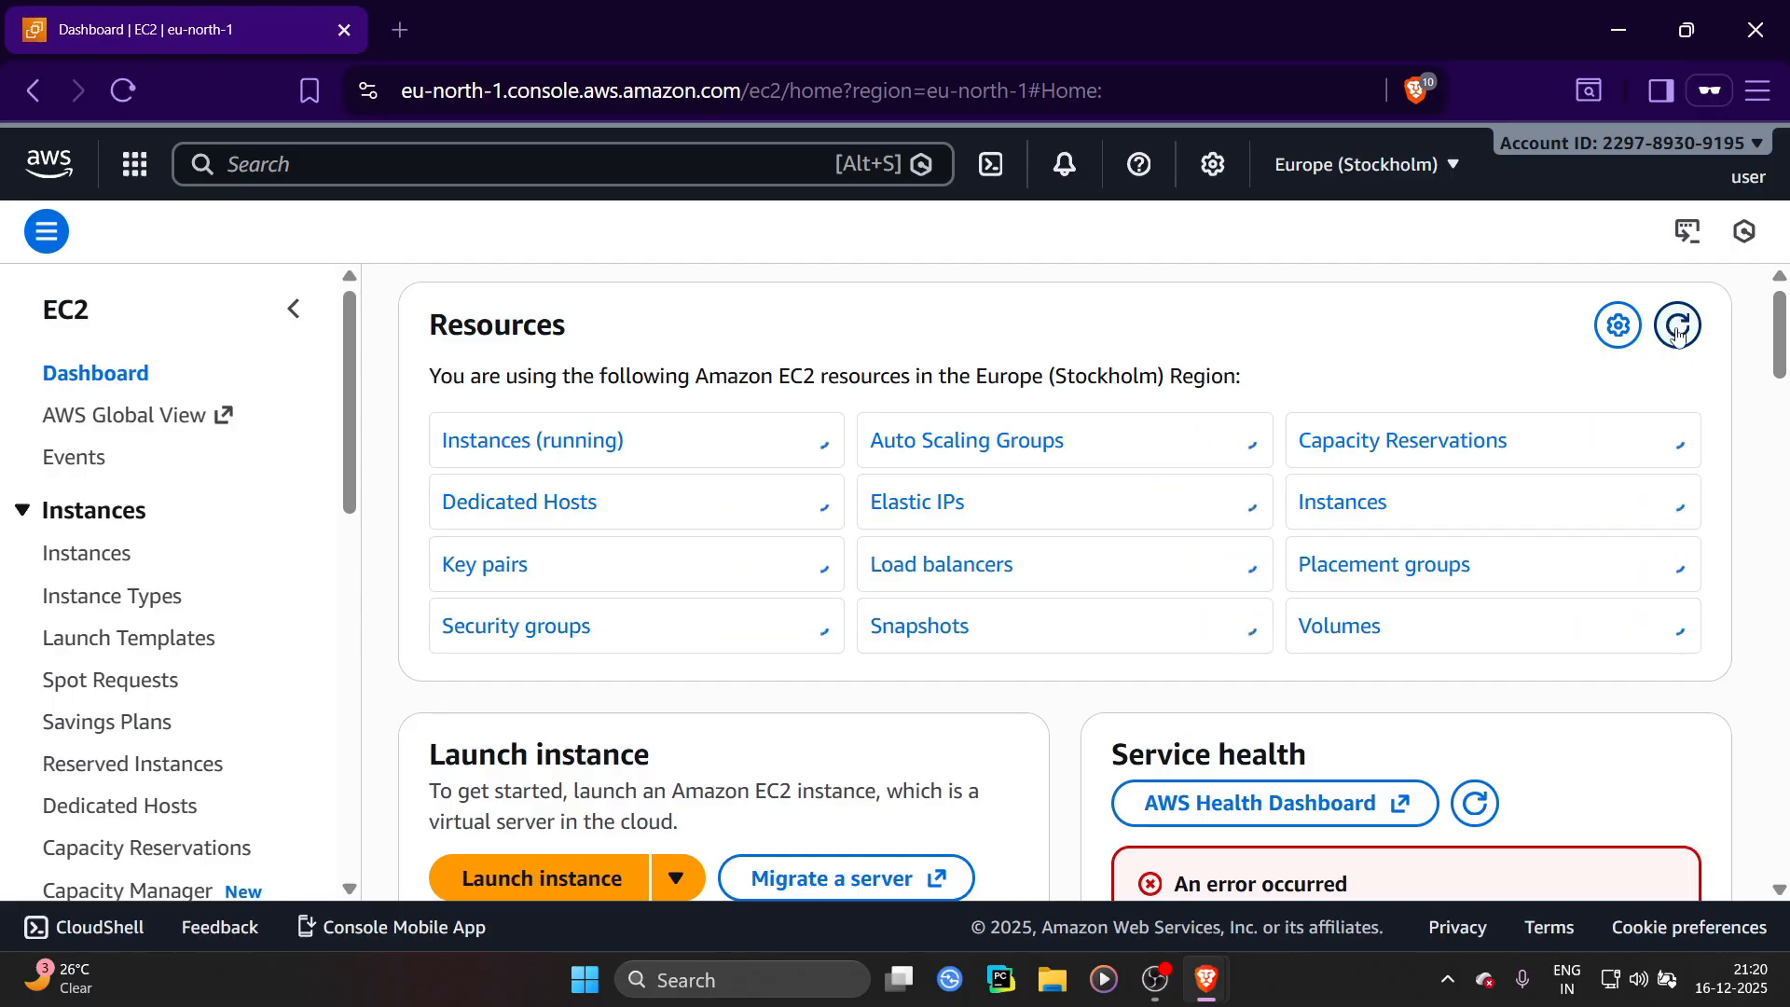